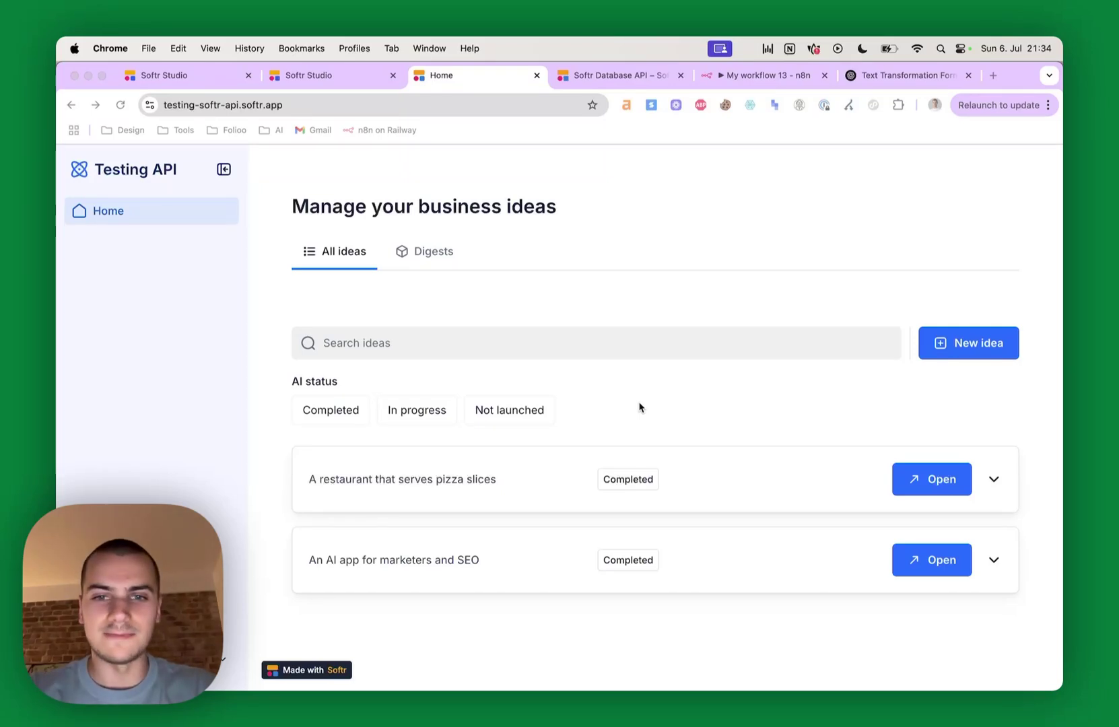
Add a new idea with the brief "A copywriting agency in berlin".
{"action": "left_click", "coordinate": [264, 526]}
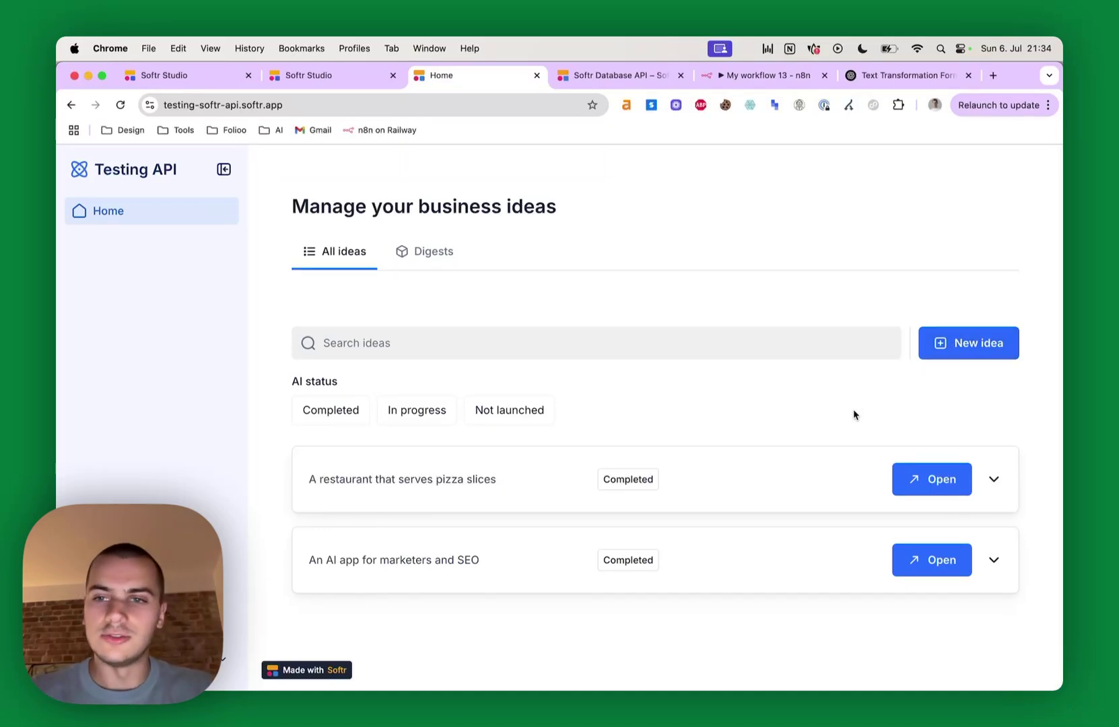
{"action": "left_click", "coordinate": [950, 351]}
{"action": "left_click", "coordinate": [577, 399]}
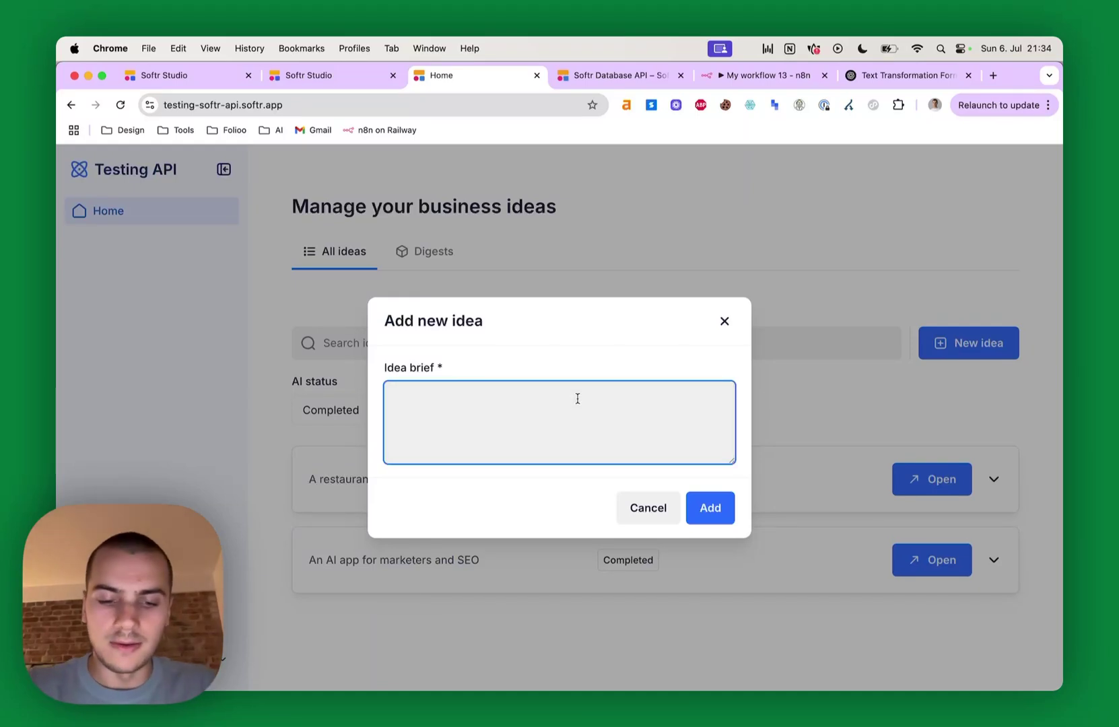
{"action": "type", "text": "A co"}
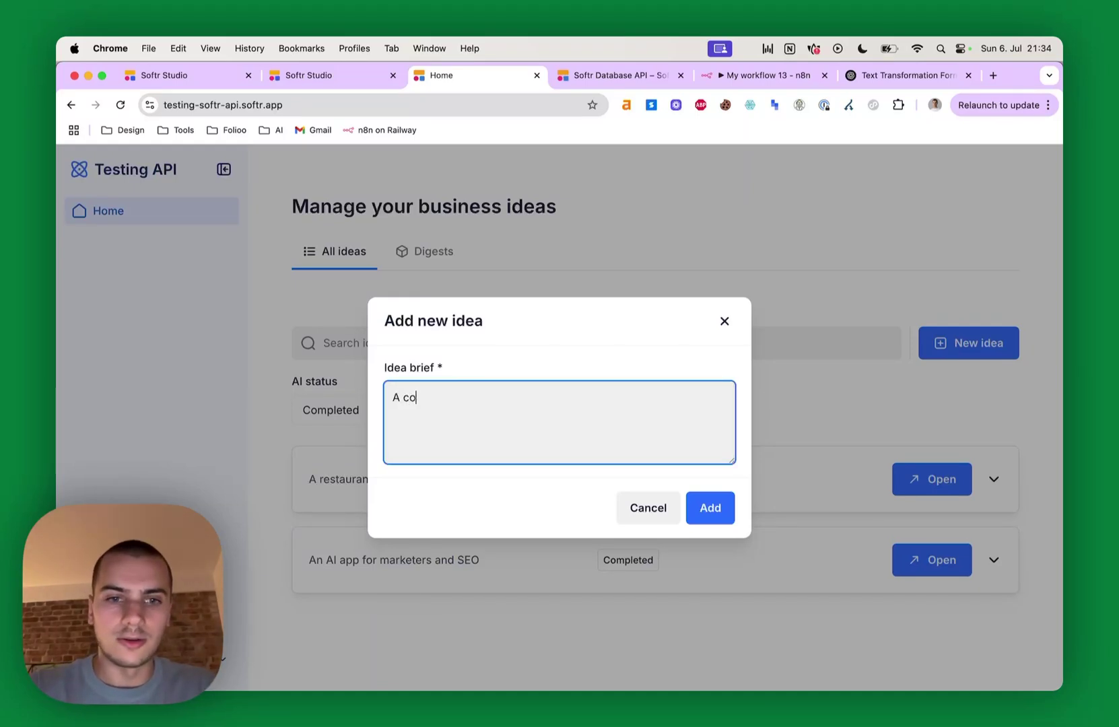
{"action": "type", "text": "pywriting agency in berlin"}
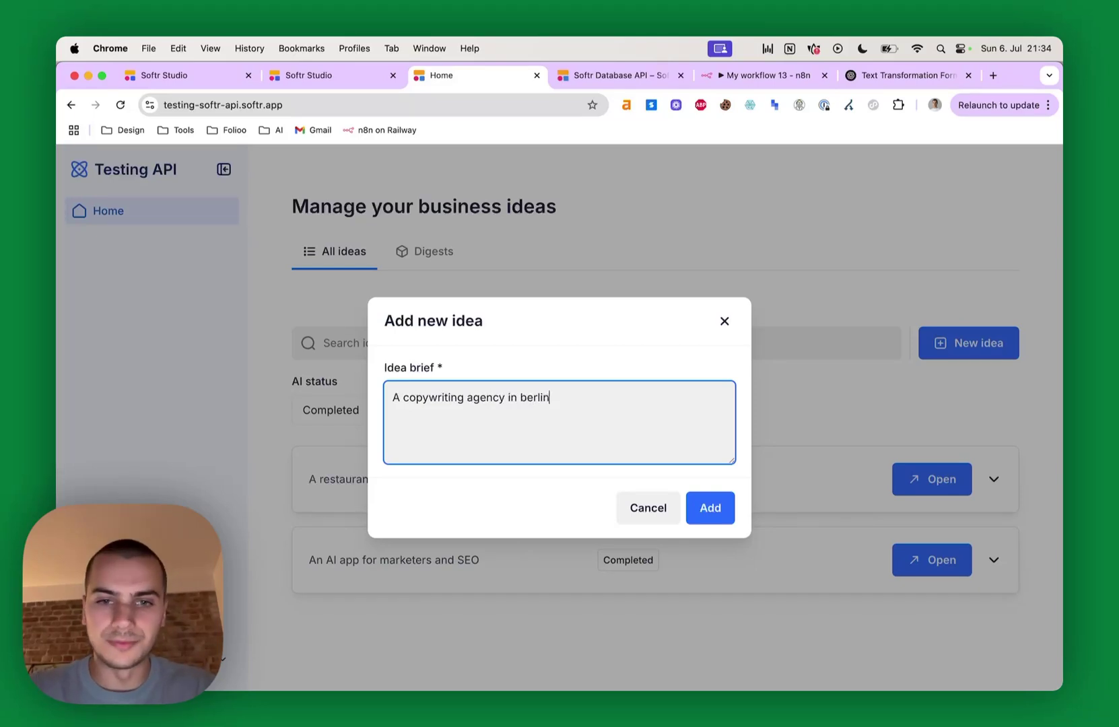
{"action": "left_click", "coordinate": [697, 499]}
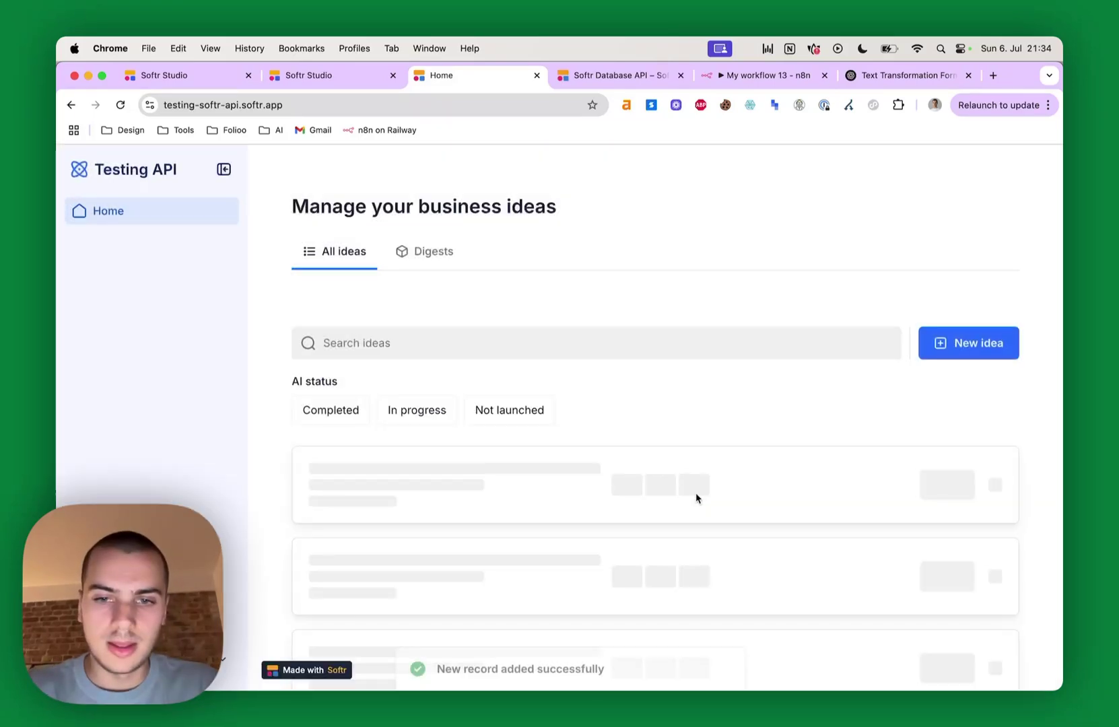
Generate the AI recommendation for the copywriting agency idea and close its details.
{"action": "scroll", "coordinate": [697, 499], "scroll_direction": "down", "scroll_amount": 3}
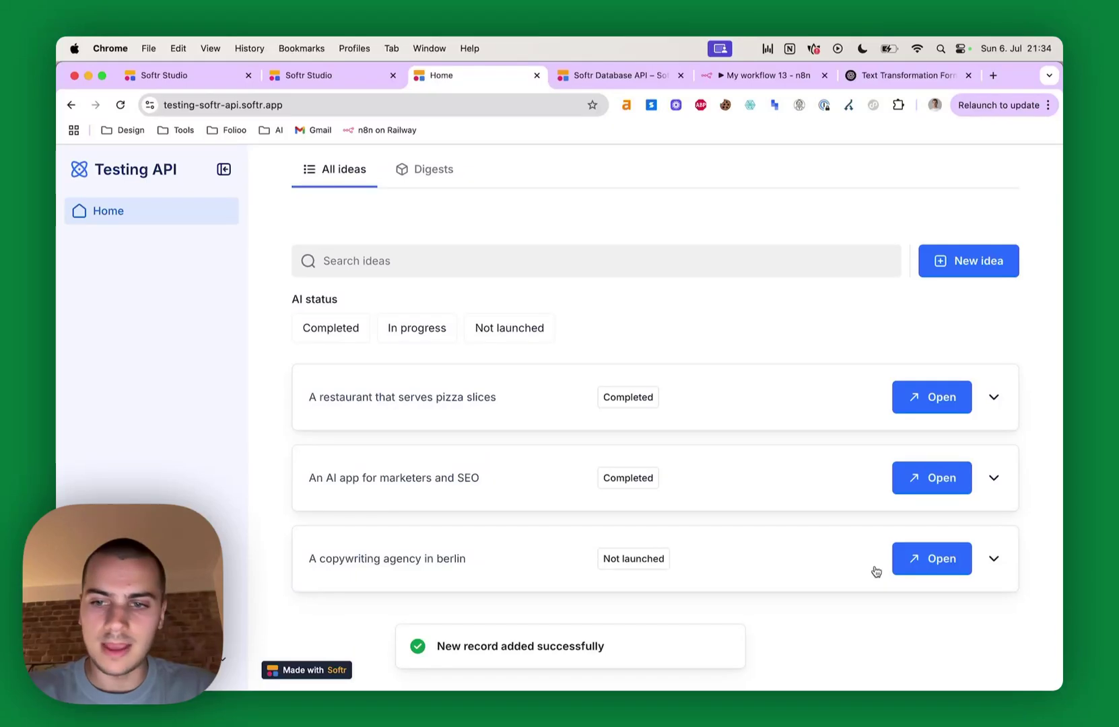
{"action": "left_click", "coordinate": [928, 558]}
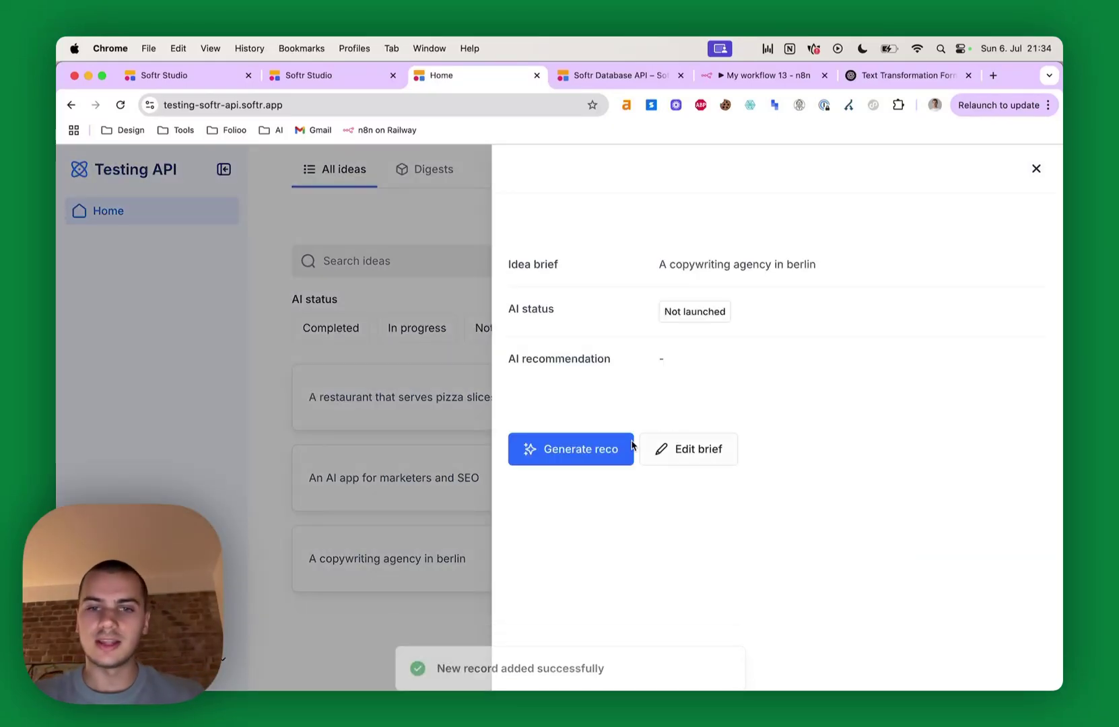
{"action": "left_click", "coordinate": [576, 455]}
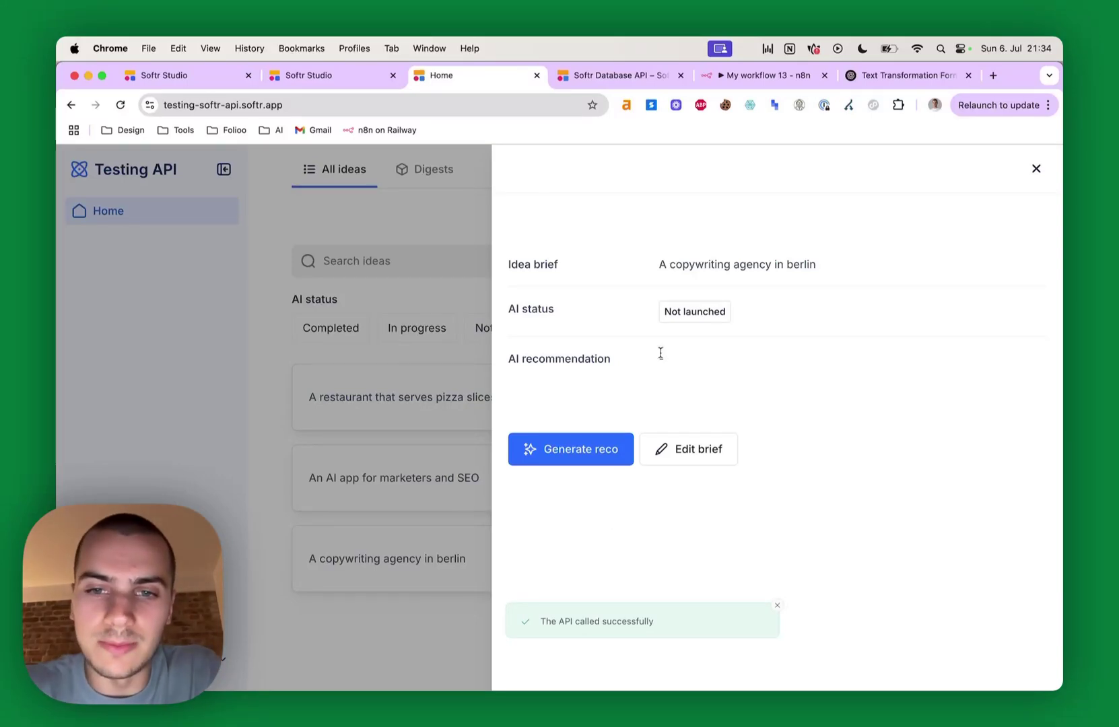
{"action": "left_click", "coordinate": [385, 638]}
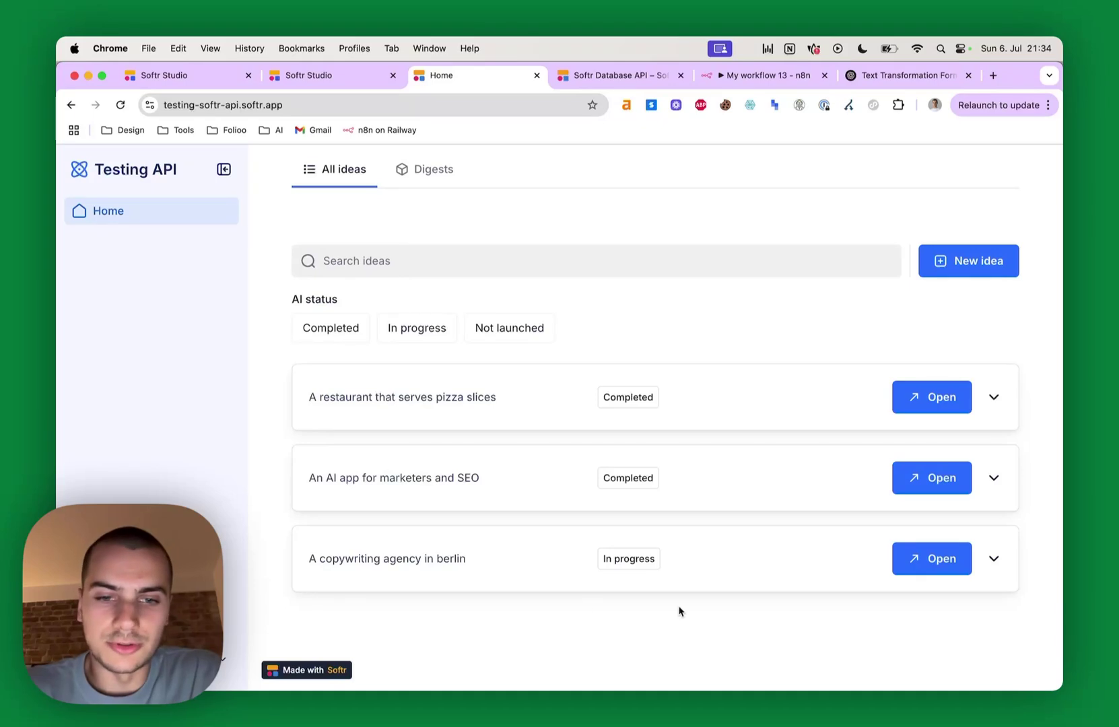
Check the copywriting agency idea's AI status and read through its generated recommendation.
{"action": "left_click", "coordinate": [914, 558]}
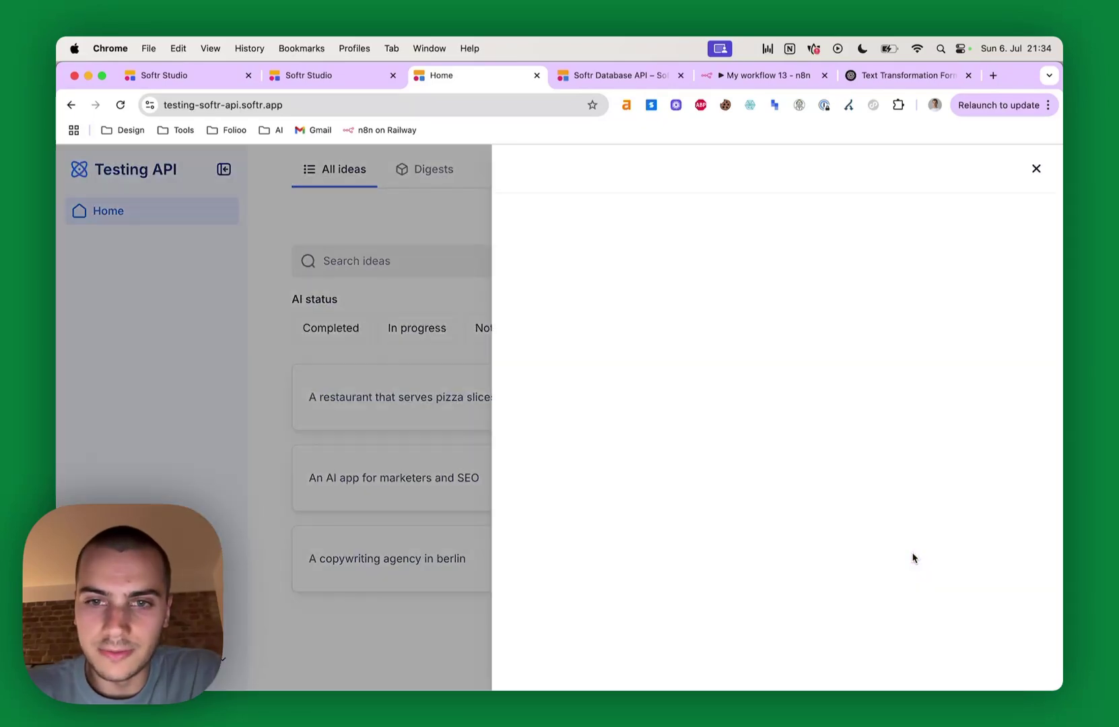
{"action": "left_click", "coordinate": [440, 438]}
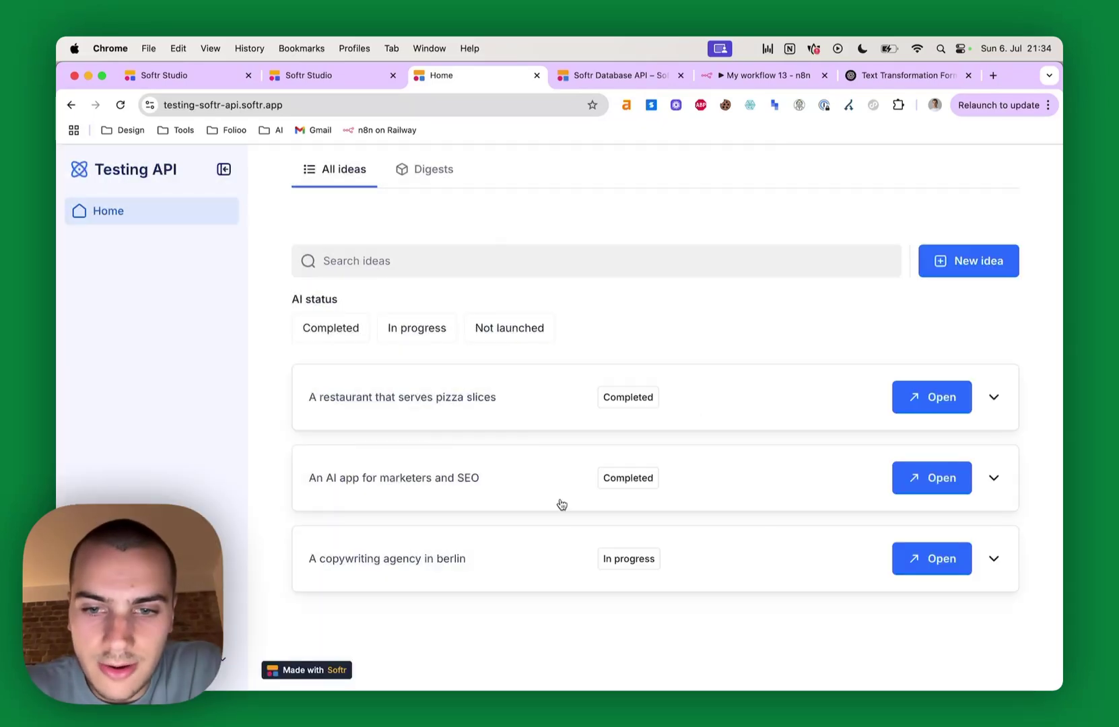
{"action": "left_click", "coordinate": [913, 562]}
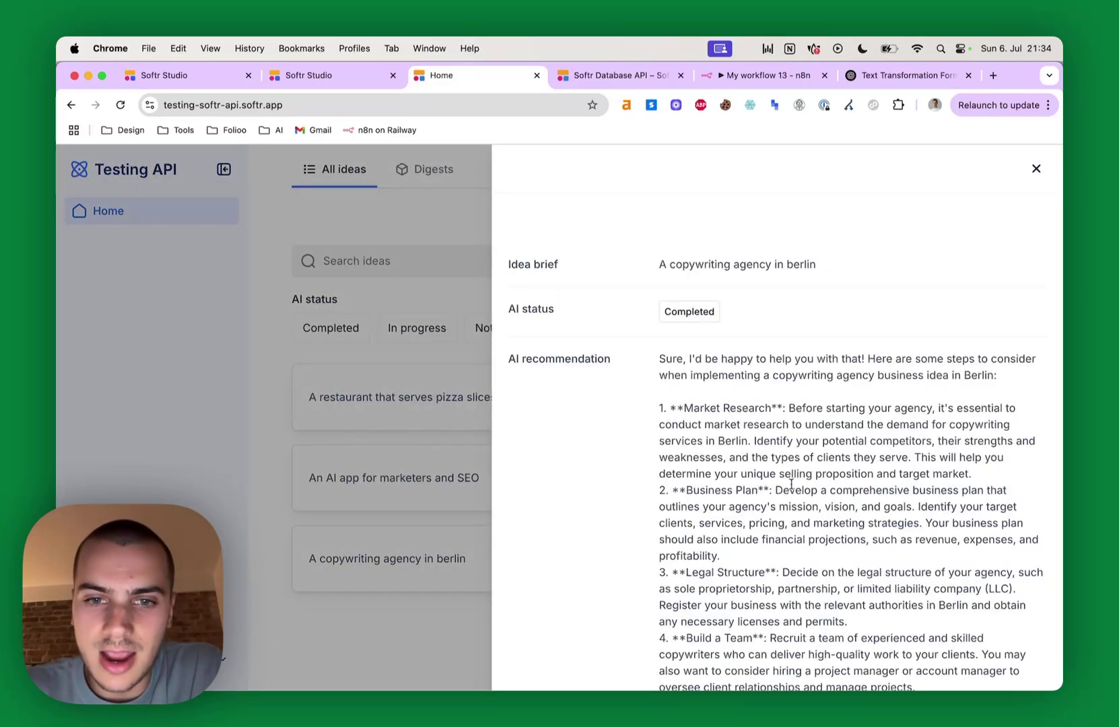
{"action": "scroll", "coordinate": [700, 404], "scroll_direction": "down", "scroll_amount": 10}
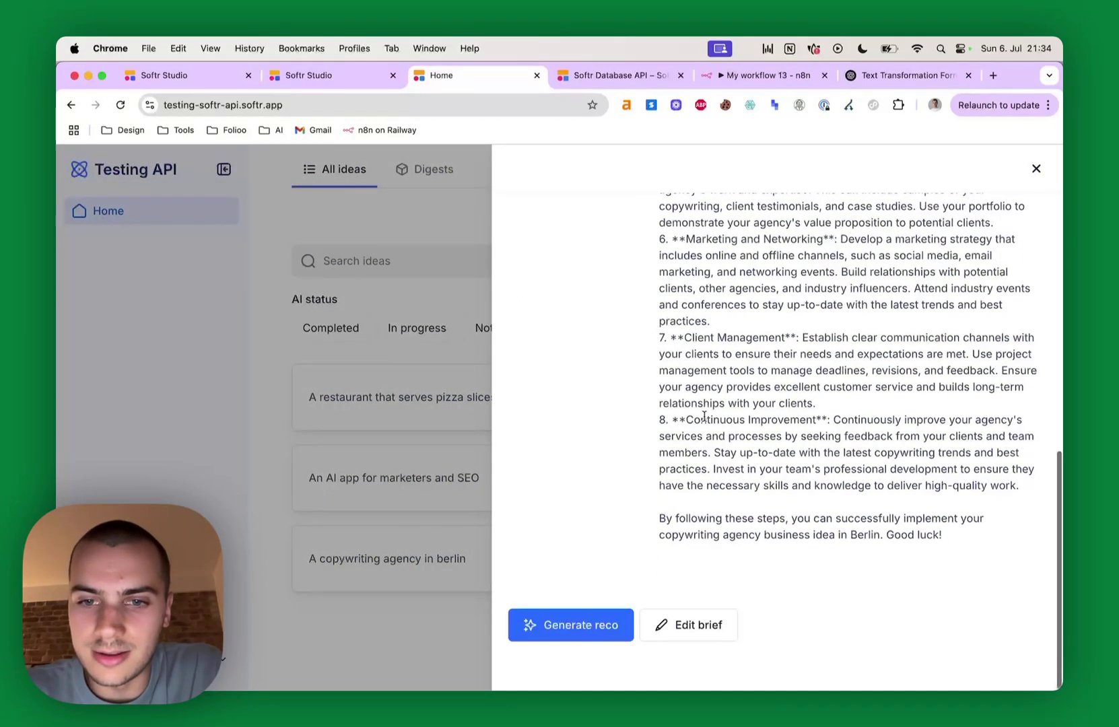
{"action": "scroll", "coordinate": [618, 387], "scroll_direction": "up", "scroll_amount": 10}
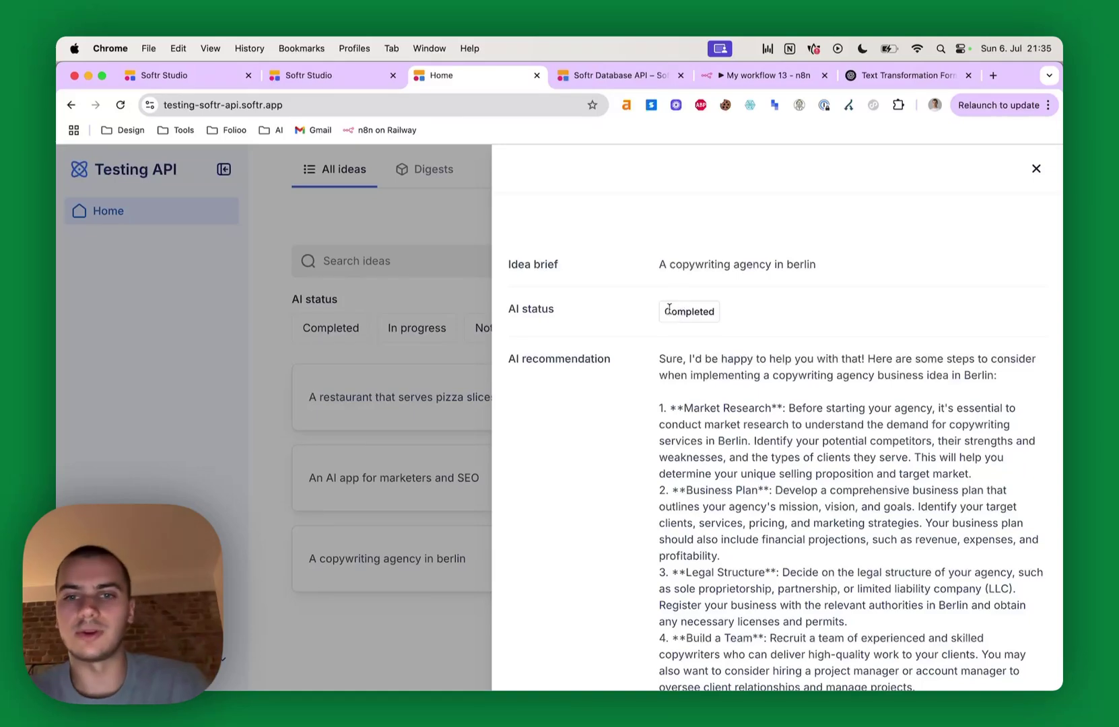
{"action": "left_click_drag", "start_coordinate": [662, 311], "coordinate": [756, 313]}
{"action": "left_click", "coordinate": [726, 414]}
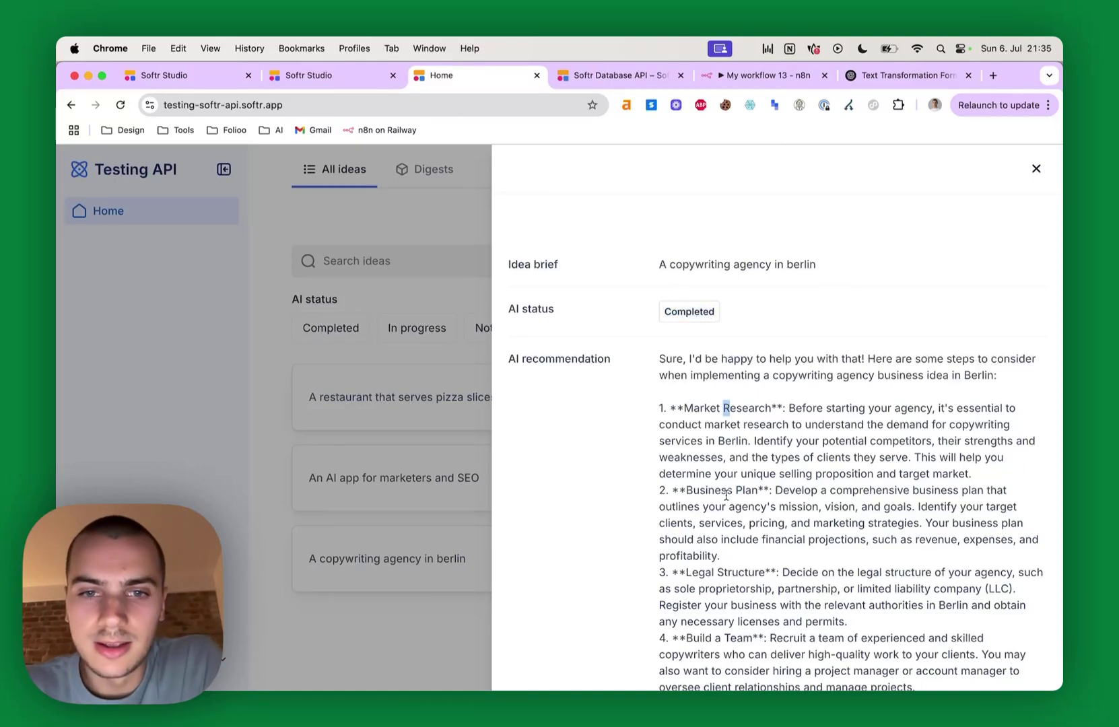
{"action": "scroll", "coordinate": [726, 498], "scroll_direction": "down", "scroll_amount": 10}
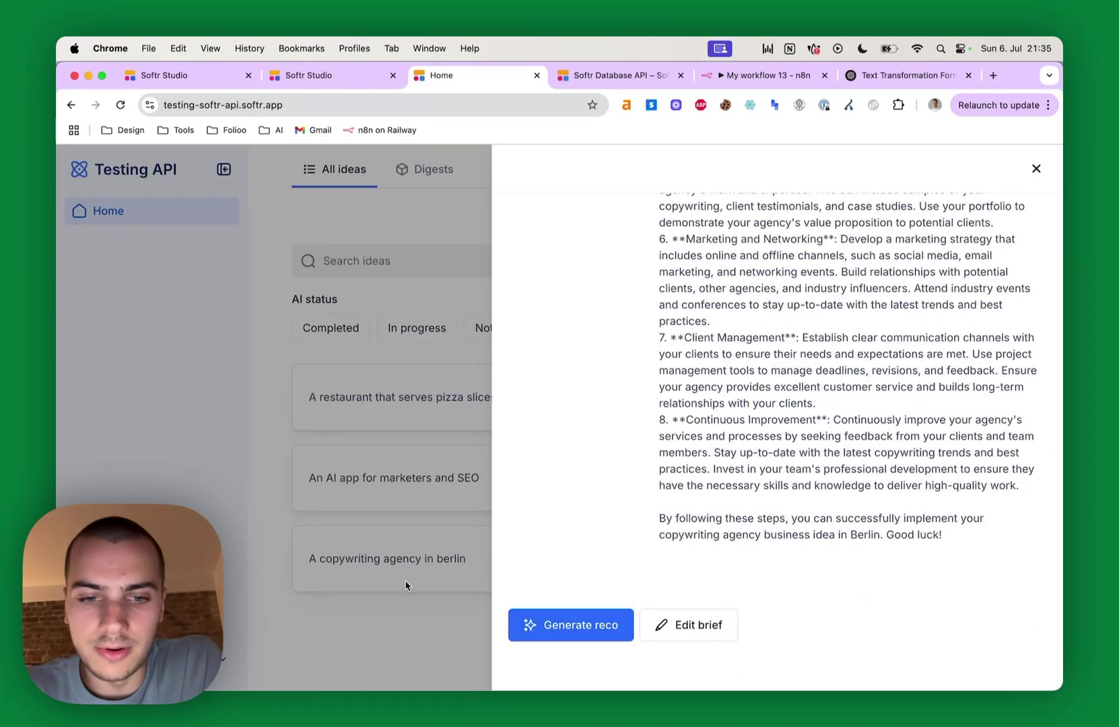
{"action": "left_click", "coordinate": [396, 652]}
Trigger a new digest of the business ideas, read it in full, and return to the home page.
{"action": "left_click", "coordinate": [434, 250]}
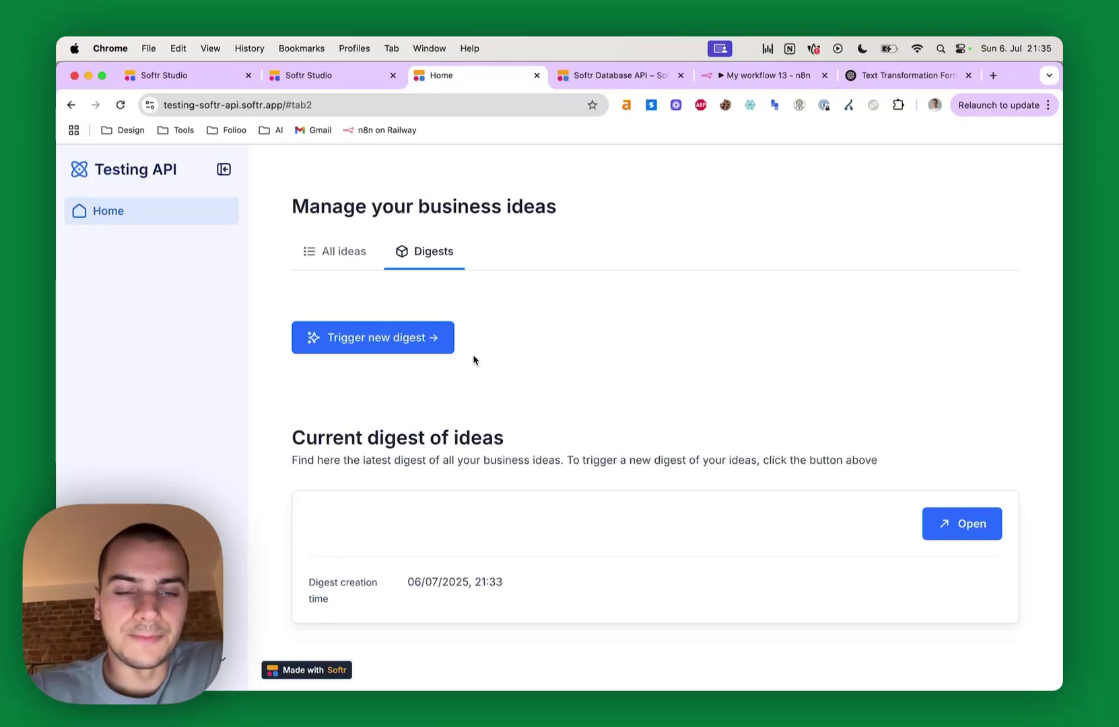
{"action": "left_click", "coordinate": [385, 340]}
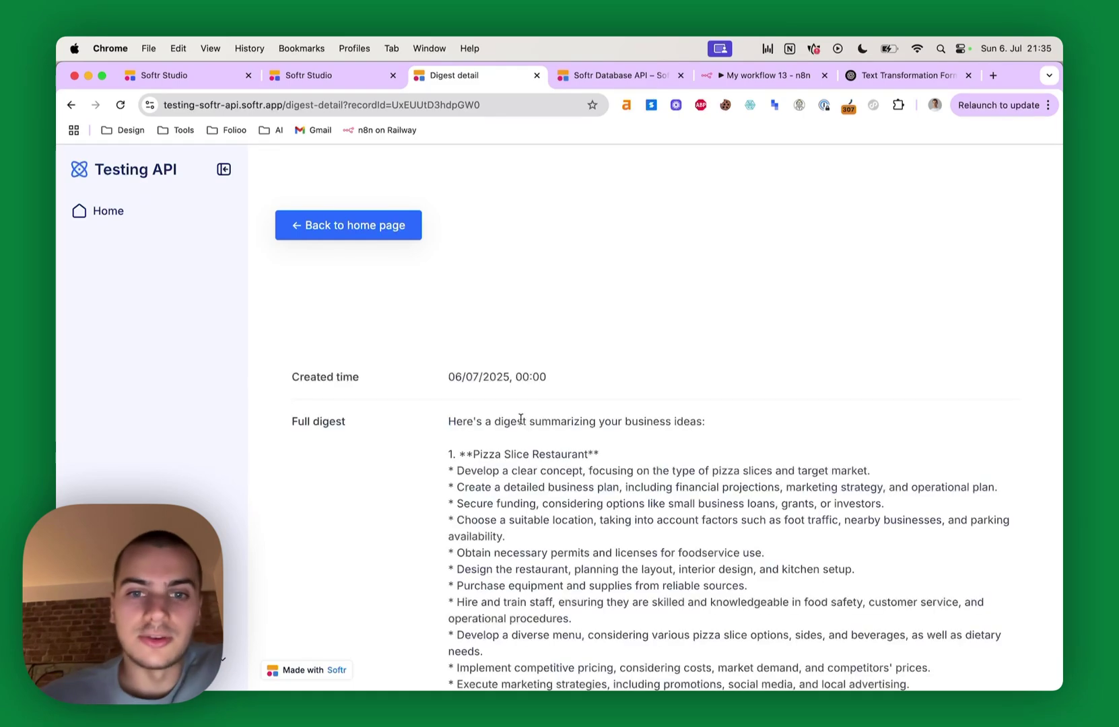
{"action": "scroll", "coordinate": [521, 420], "scroll_direction": "down", "scroll_amount": 10}
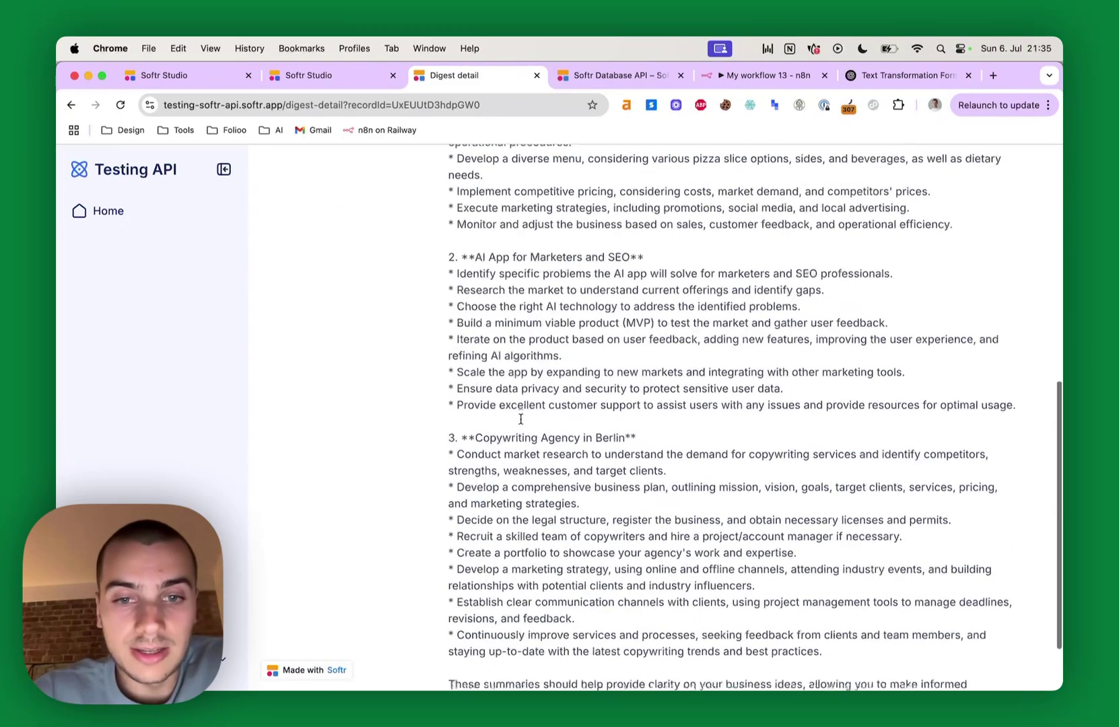
{"action": "scroll", "coordinate": [520, 419], "scroll_direction": "up", "scroll_amount": 10}
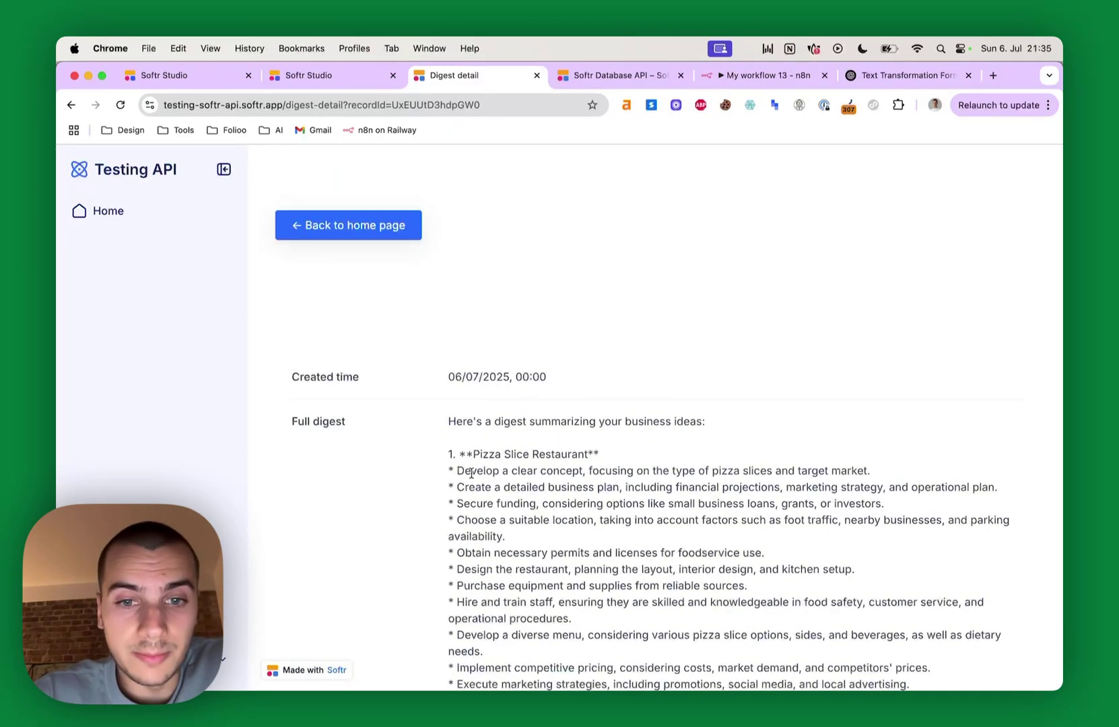
{"action": "scroll", "coordinate": [522, 412], "scroll_direction": "down", "scroll_amount": 10}
{"action": "scroll", "coordinate": [472, 473], "scroll_direction": "up", "scroll_amount": 10}
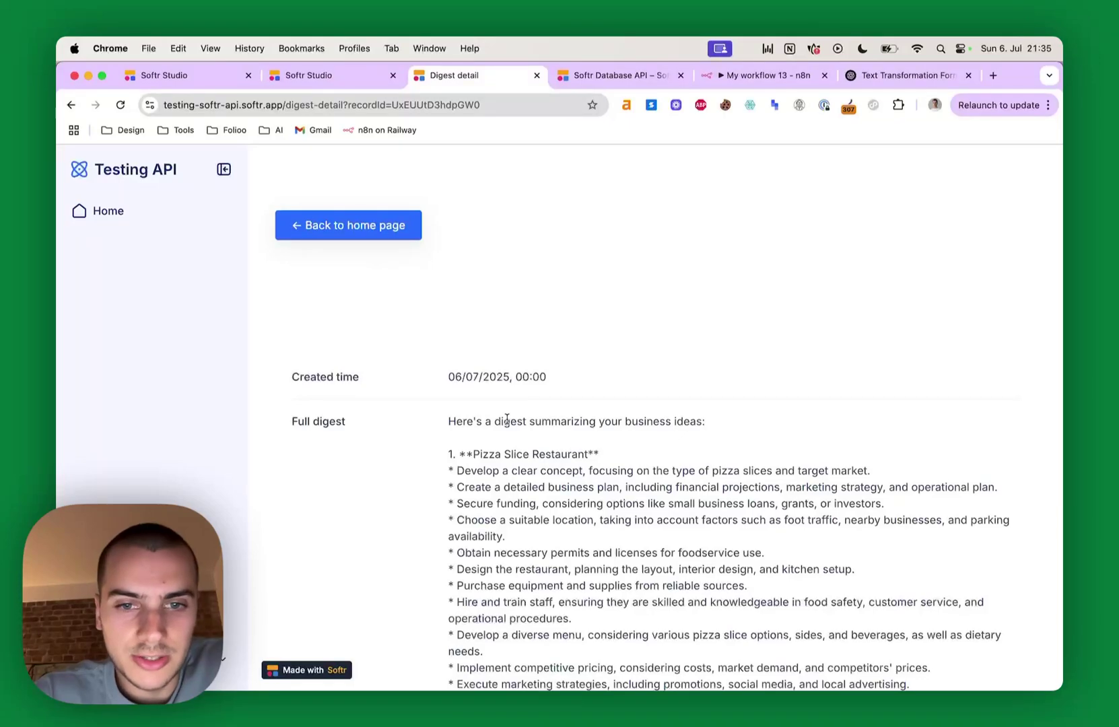
{"action": "left_click", "coordinate": [323, 224]}
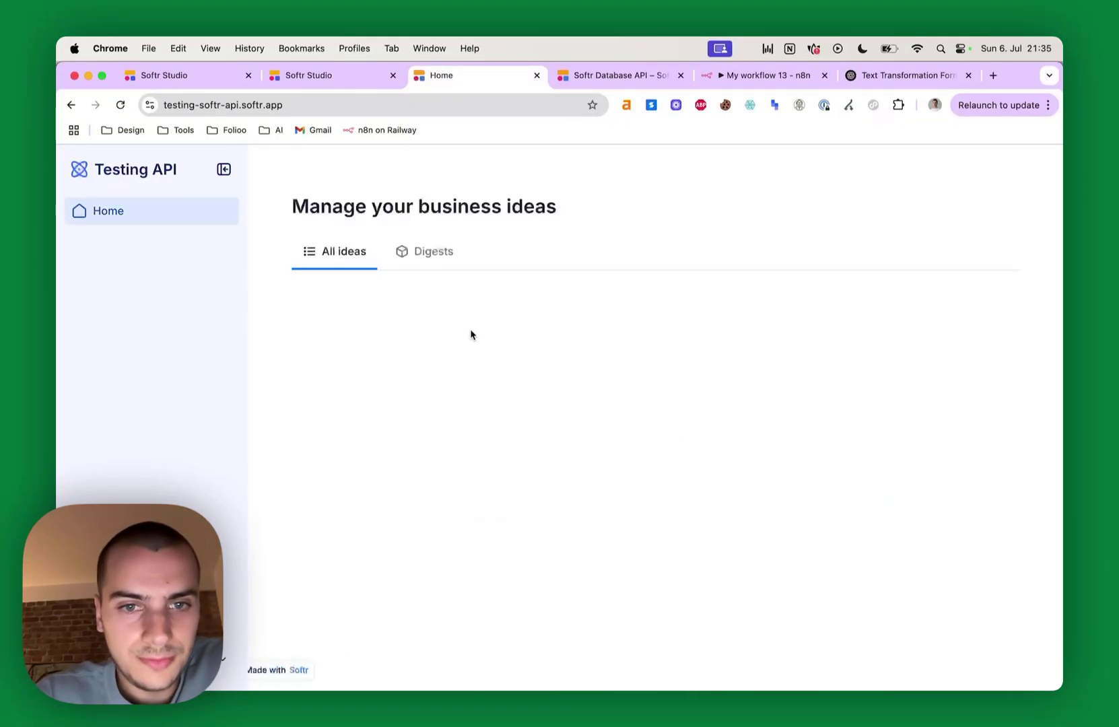
Check the current digest's creation time and open the digest before returning to the home page.
{"action": "left_click", "coordinate": [432, 253]}
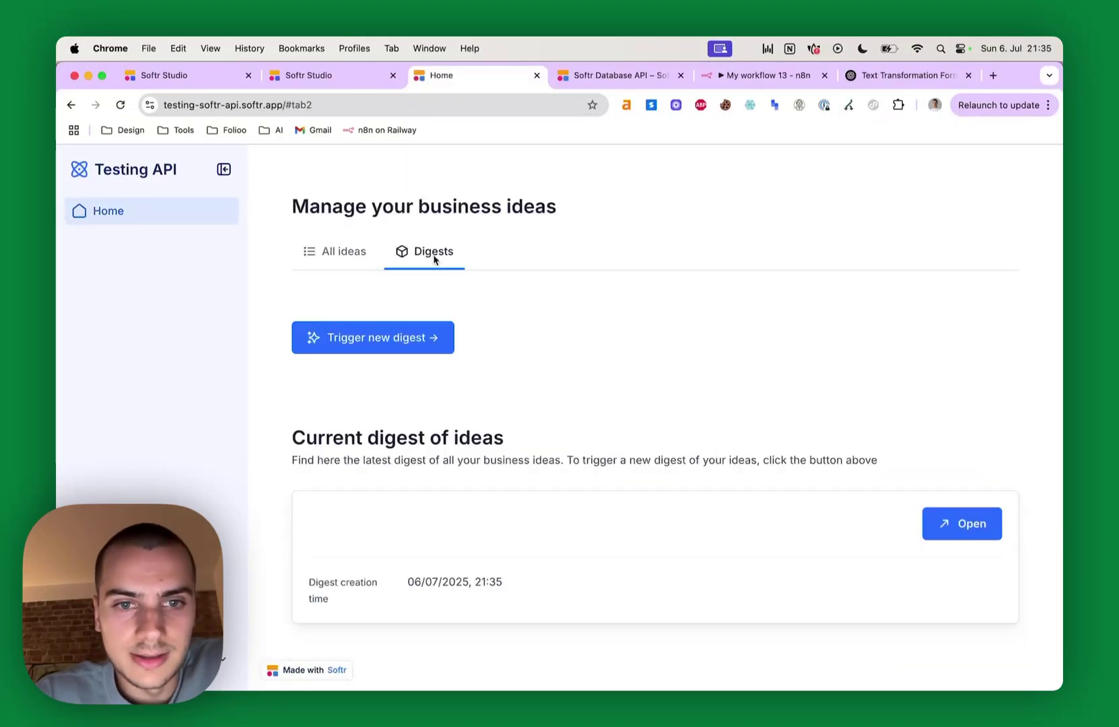
{"action": "scroll", "coordinate": [463, 469], "scroll_direction": "down", "scroll_amount": 1}
{"action": "left_click_drag", "start_coordinate": [407, 548], "coordinate": [571, 556]}
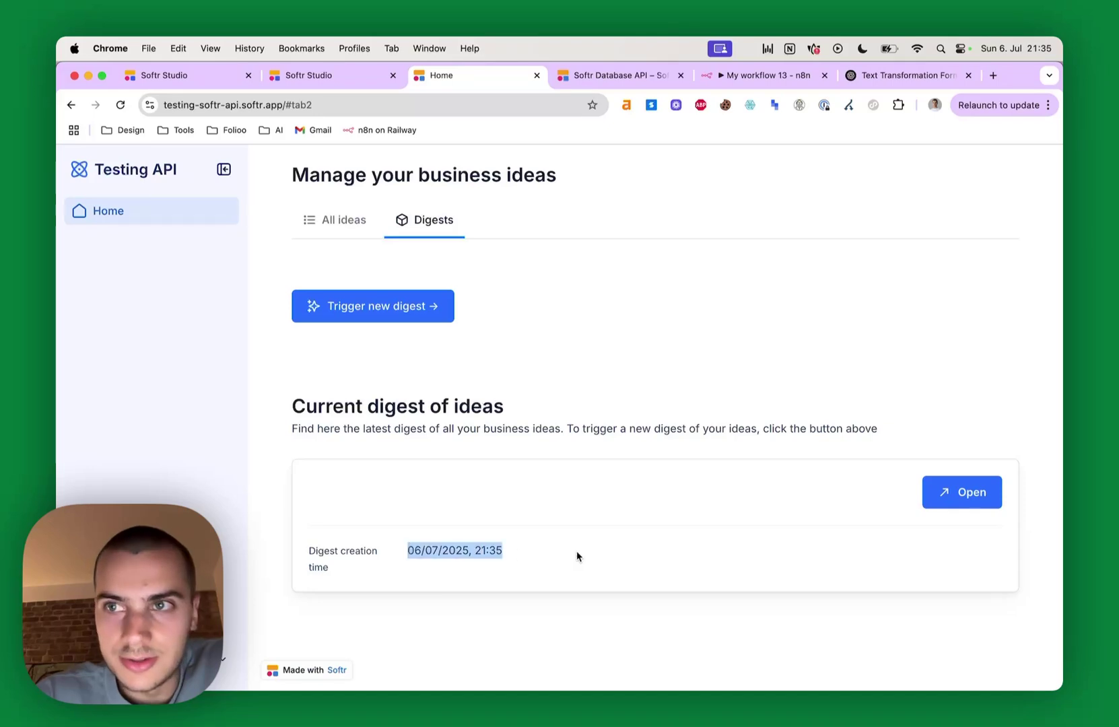
{"action": "left_click", "coordinate": [529, 548]}
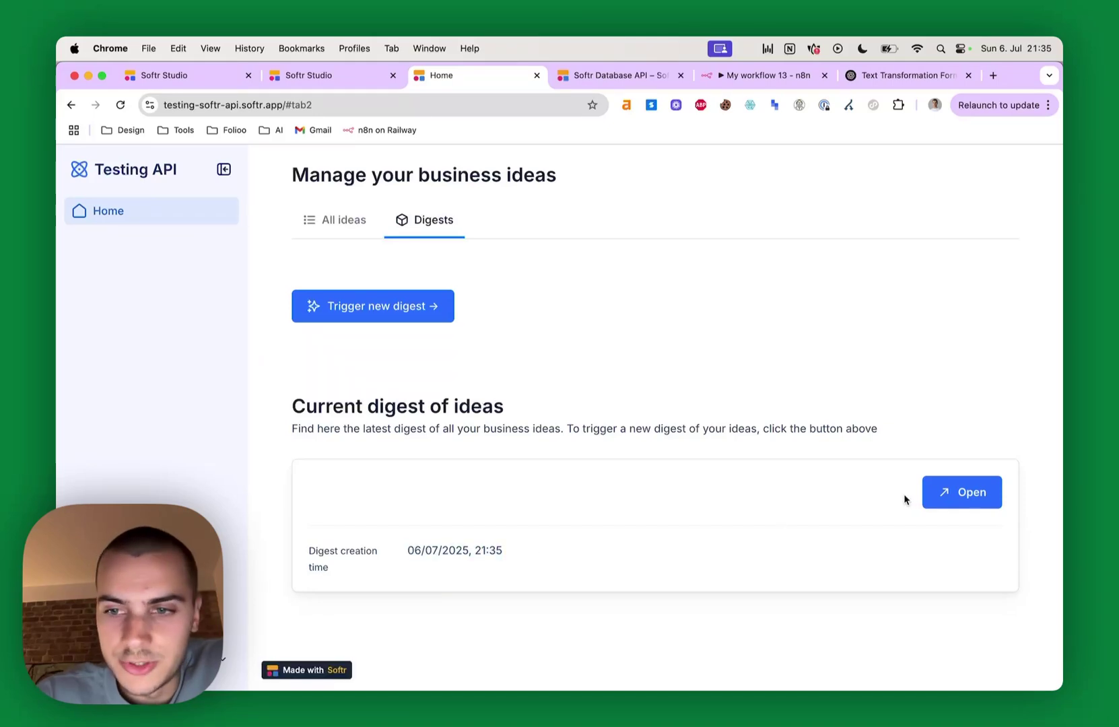
{"action": "left_click", "coordinate": [962, 492]}
{"action": "left_click", "coordinate": [153, 211]}
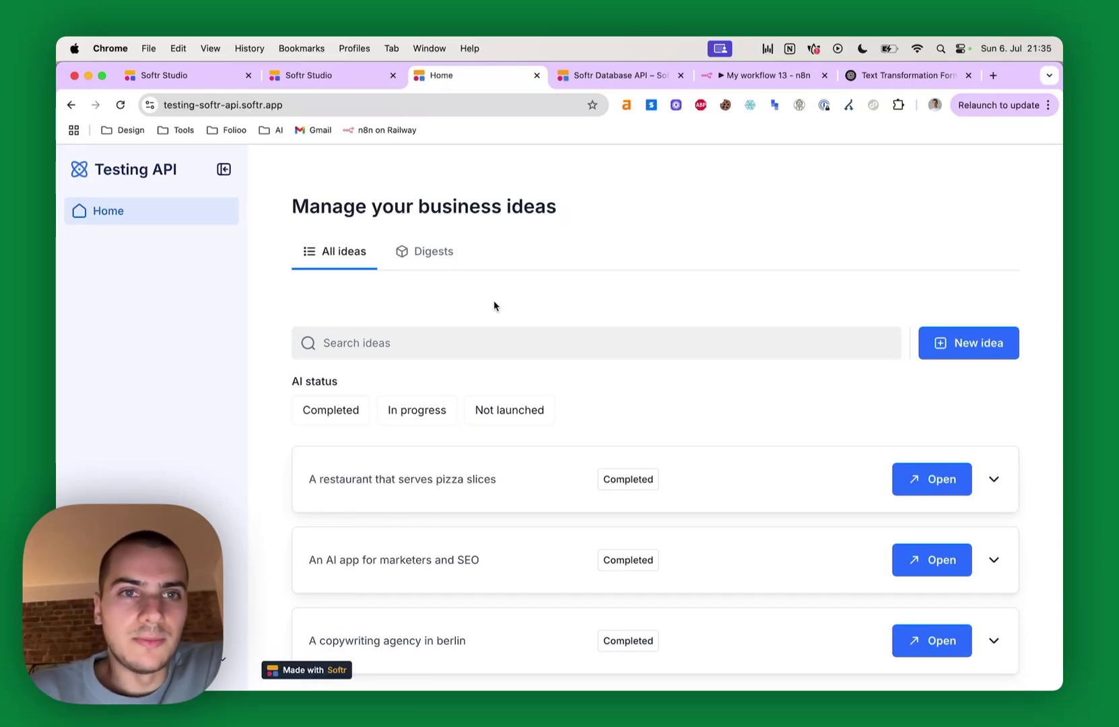
Switch to Softr Studio and examine the home page's tab container and the ideas list's Open button action.
{"action": "left_click", "coordinate": [178, 79]}
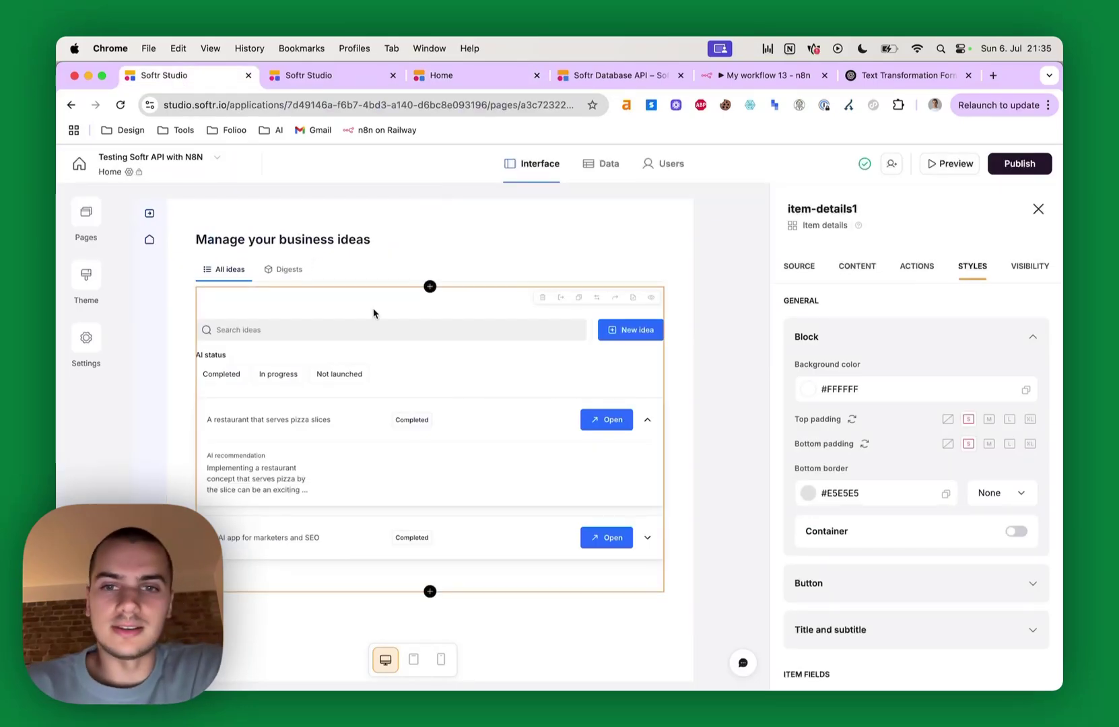
{"action": "left_click", "coordinate": [258, 233]}
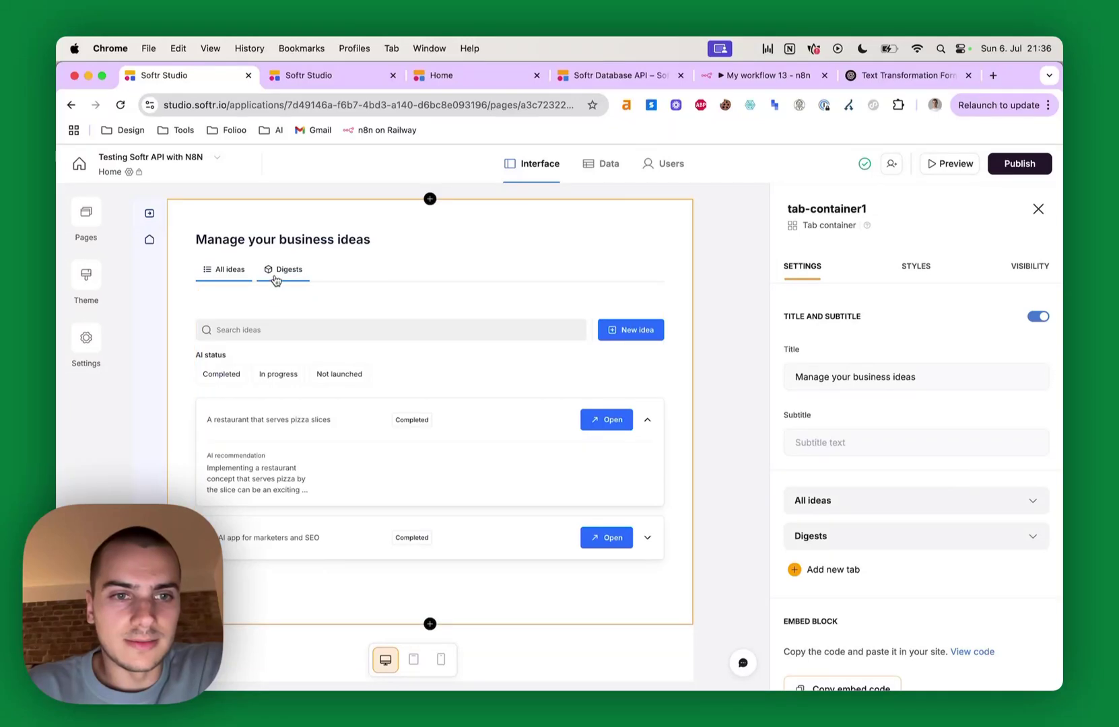
{"action": "left_click", "coordinate": [282, 296]}
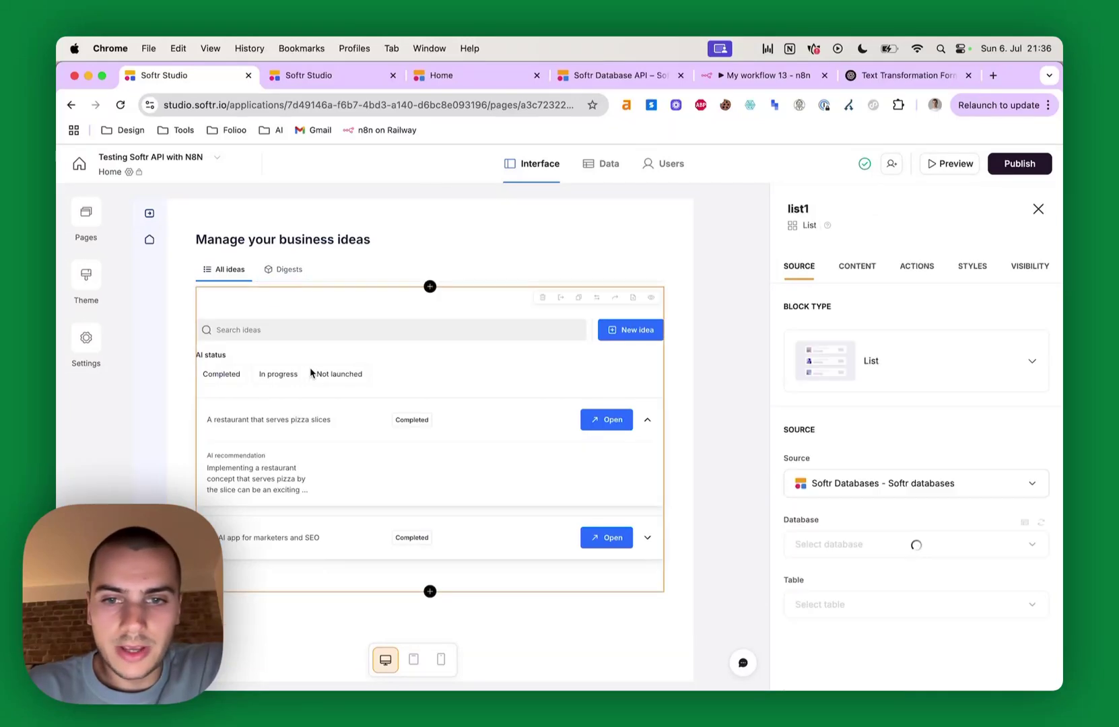
{"action": "left_click", "coordinate": [905, 274]}
{"action": "left_click", "coordinate": [877, 469]}
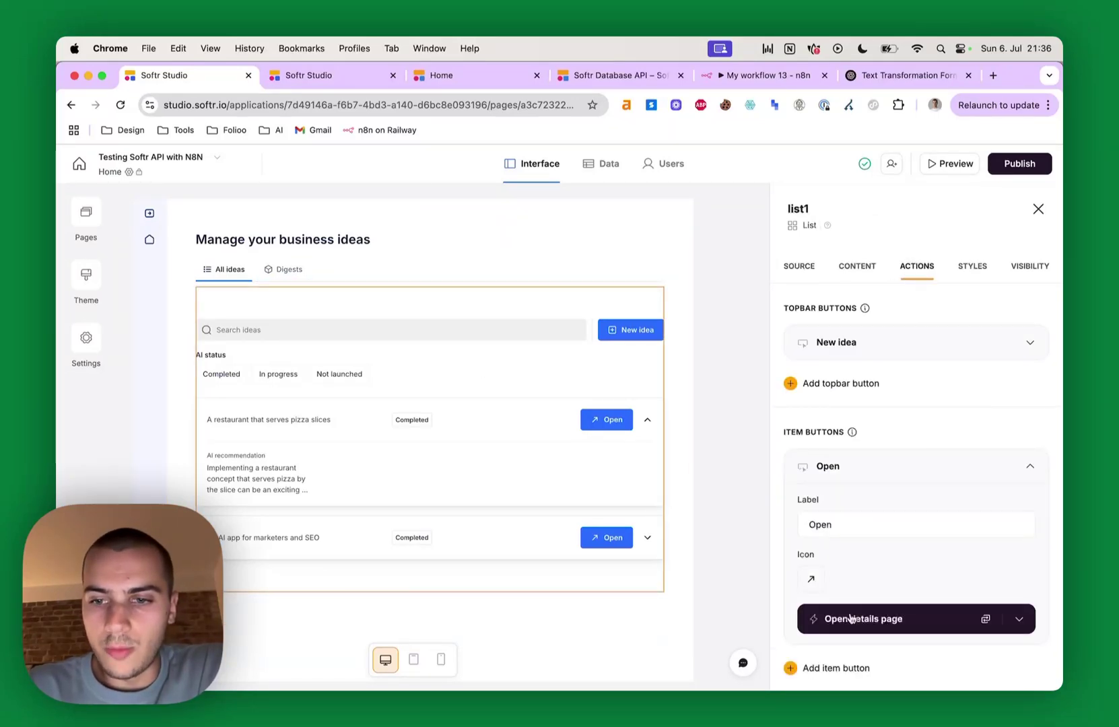
{"action": "scroll", "coordinate": [849, 629], "scroll_direction": "down", "scroll_amount": 2}
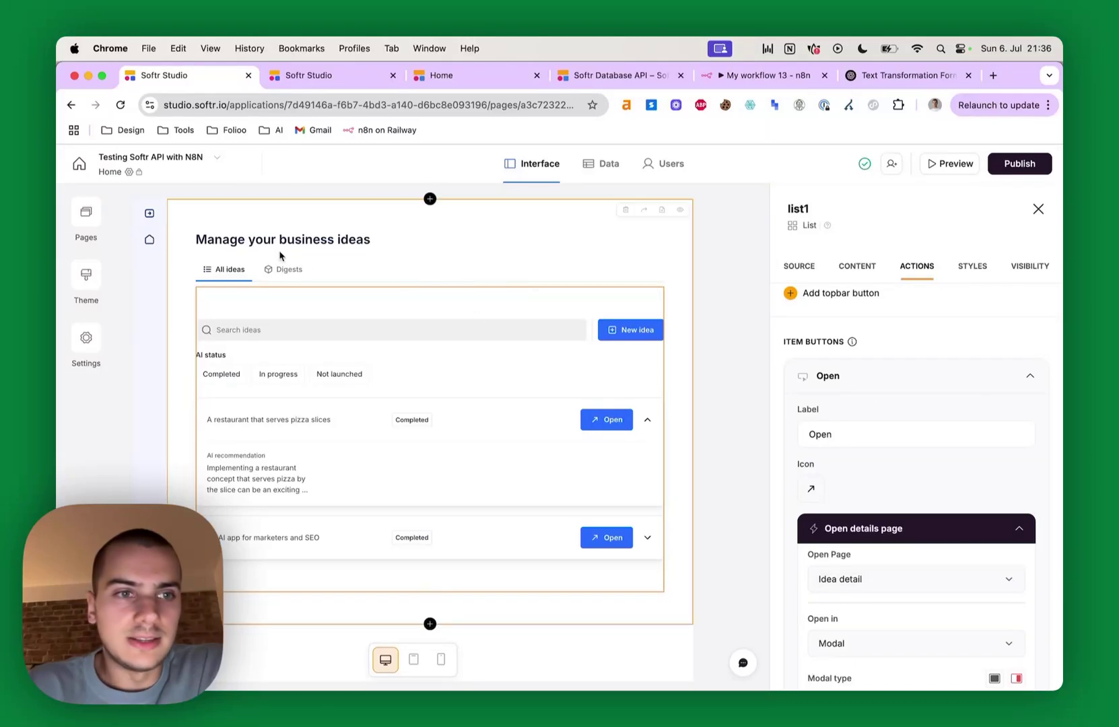
Go to the Idea detail page and expand the Generate reco button's settings in its item details block.
{"action": "left_click", "coordinate": [86, 216]}
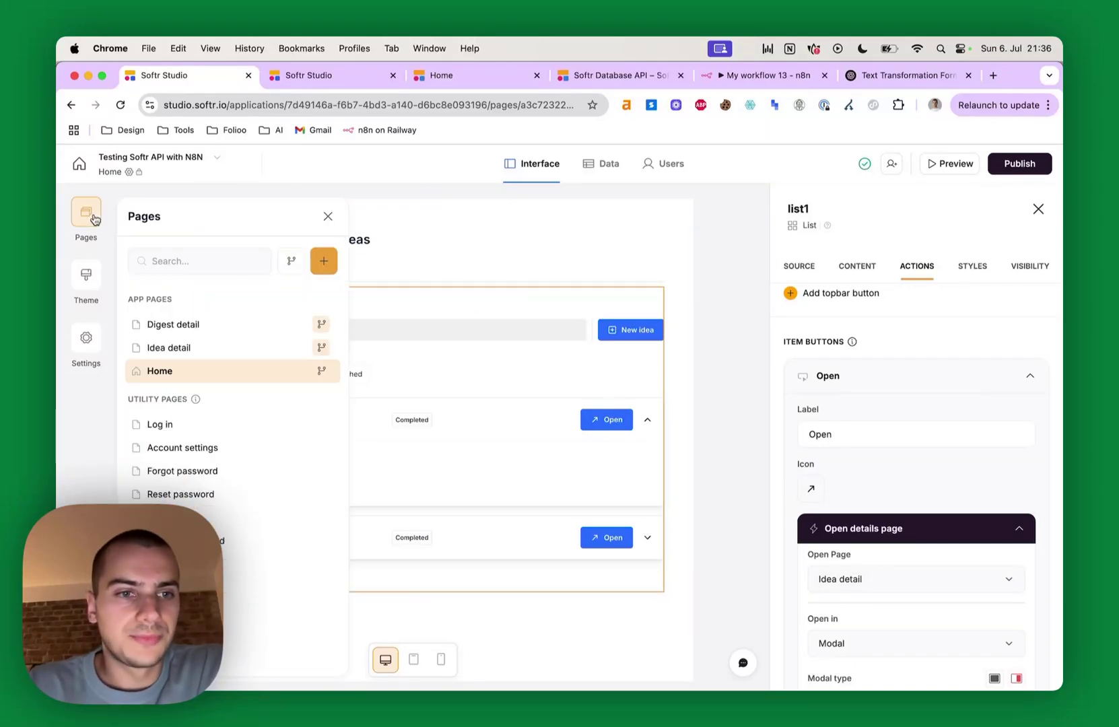
{"action": "left_click", "coordinate": [191, 345]}
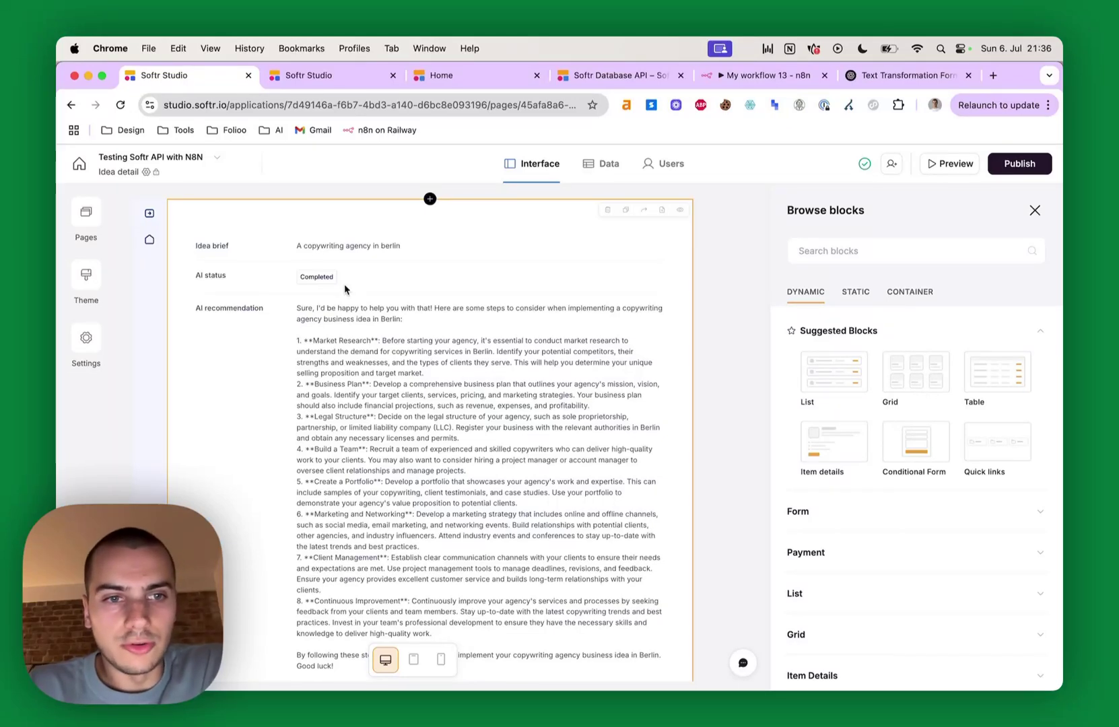
{"action": "scroll", "coordinate": [299, 532], "scroll_direction": "down", "scroll_amount": 4}
{"action": "left_click", "coordinate": [298, 532]}
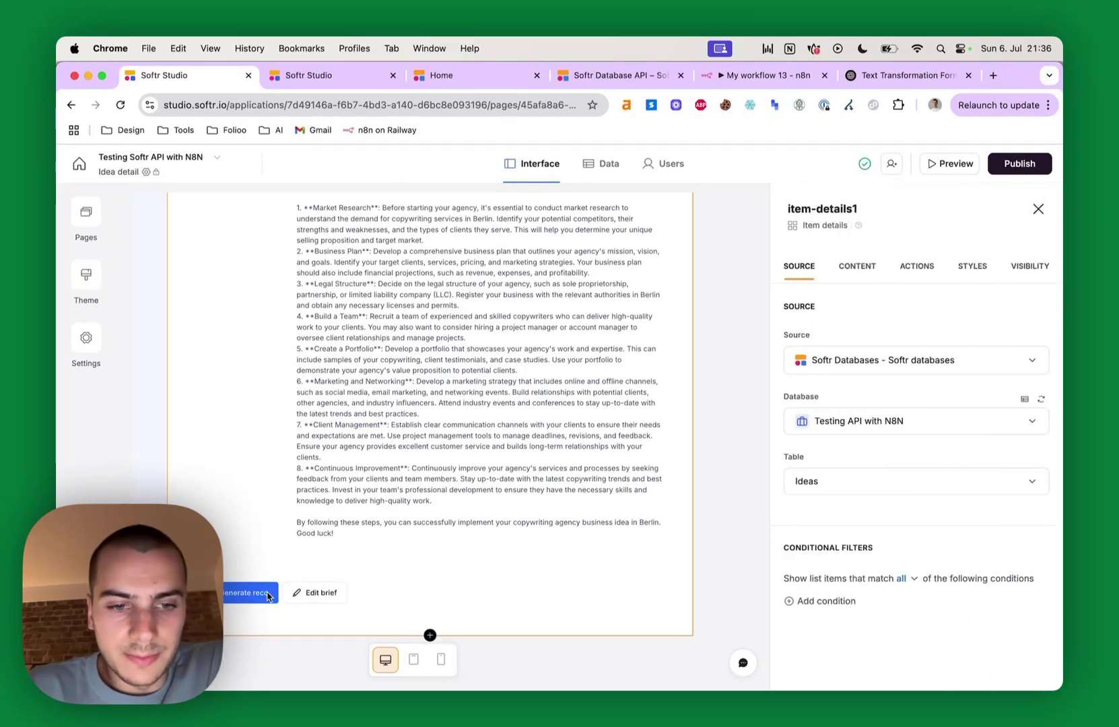
{"action": "left_click", "coordinate": [910, 270]}
{"action": "left_click", "coordinate": [903, 345]}
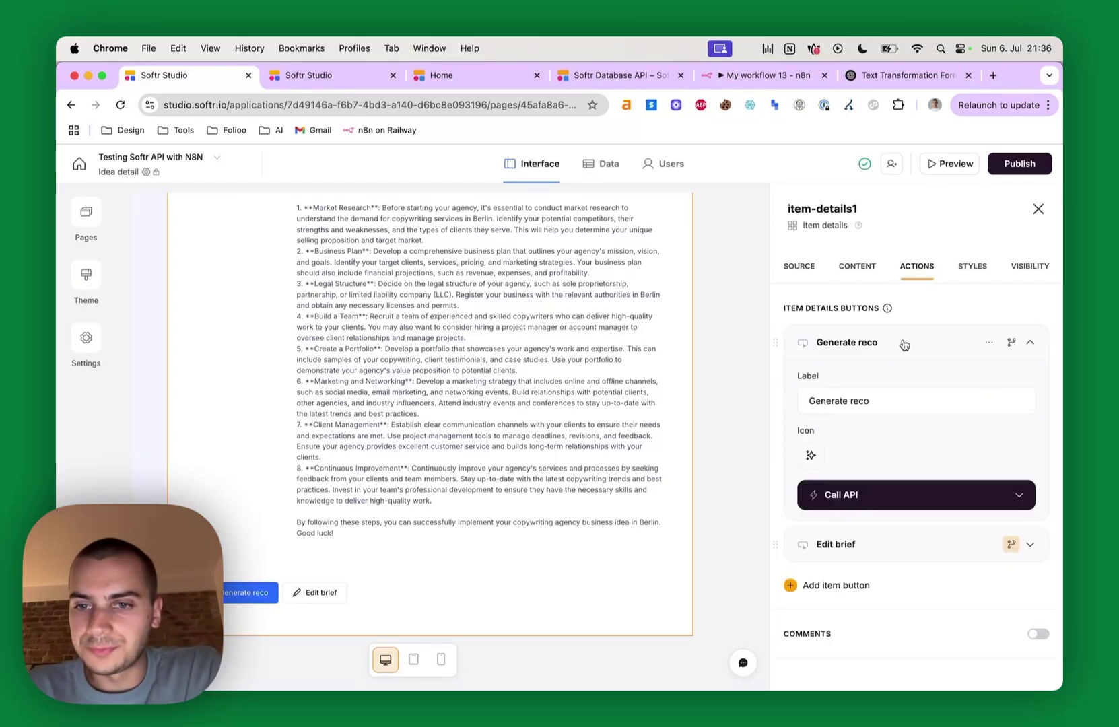
Expand the Generate reco button's Call API action and inspect its full API URL through to the generate-reco path.
{"action": "scroll", "coordinate": [905, 461], "scroll_direction": "down", "scroll_amount": 1}
{"action": "left_click", "coordinate": [904, 462]}
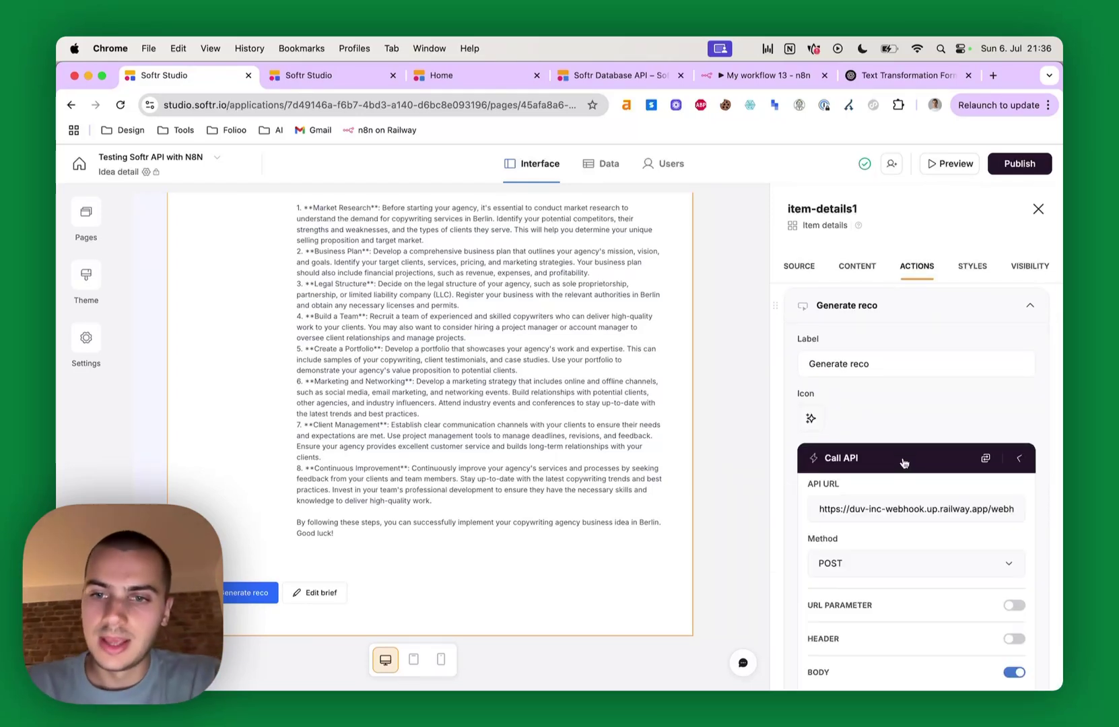
{"action": "scroll", "coordinate": [903, 461], "scroll_direction": "down", "scroll_amount": 3}
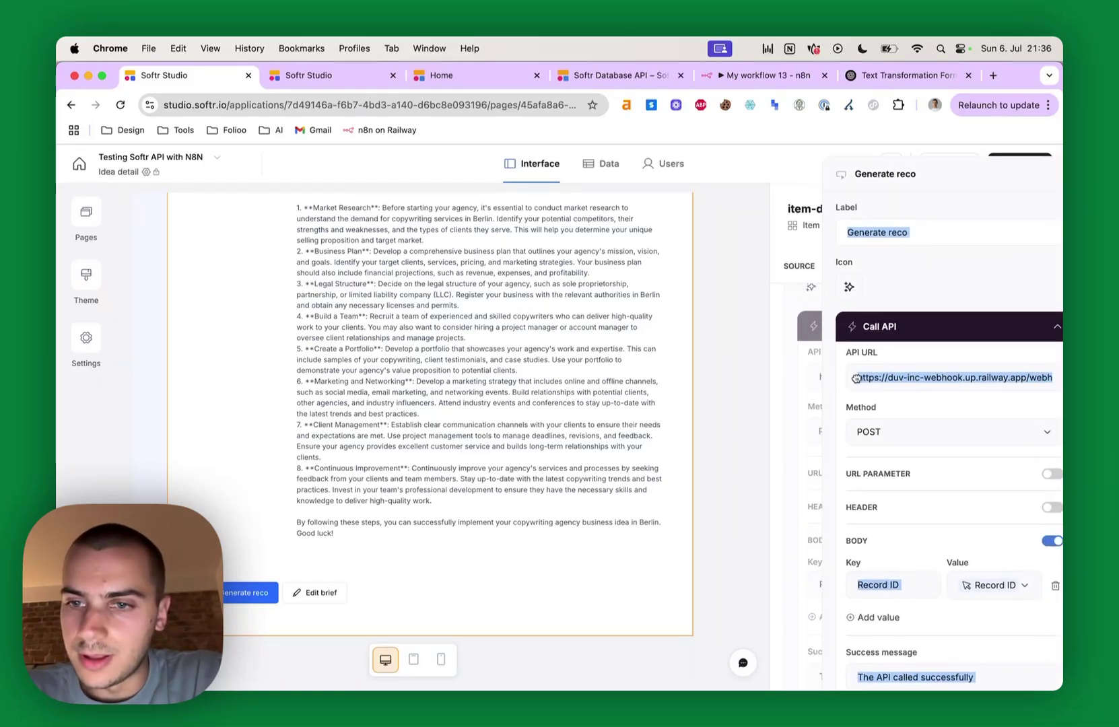
{"action": "left_click", "coordinate": [895, 378]}
{"action": "key", "text": "End"}
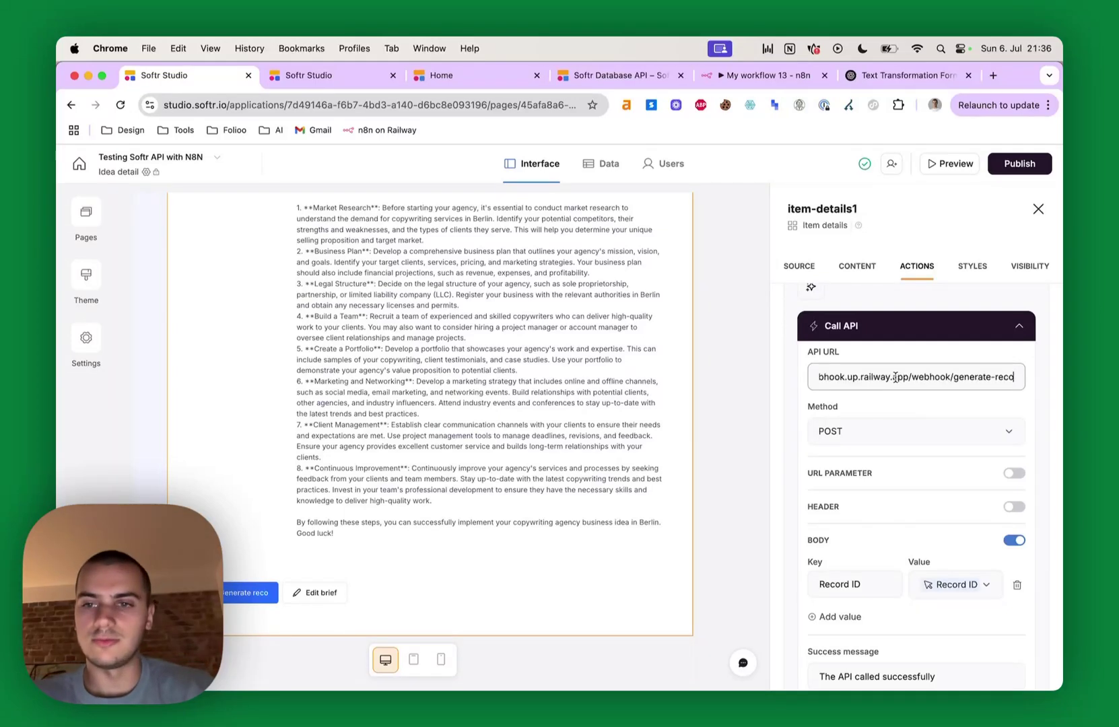
{"action": "key", "text": "Home"}
{"action": "key", "text": "End"}
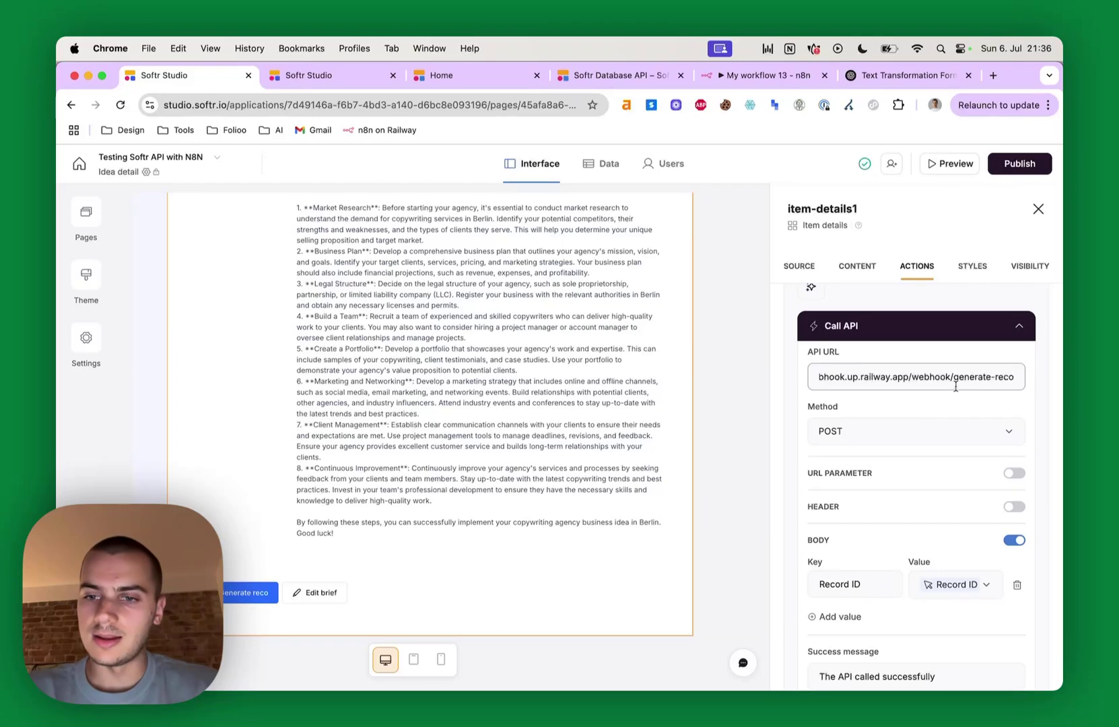
Examine the fields available as the Record ID value in the API call's body, keeping the current selection.
{"action": "scroll", "coordinate": [942, 404], "scroll_direction": "down", "scroll_amount": 3}
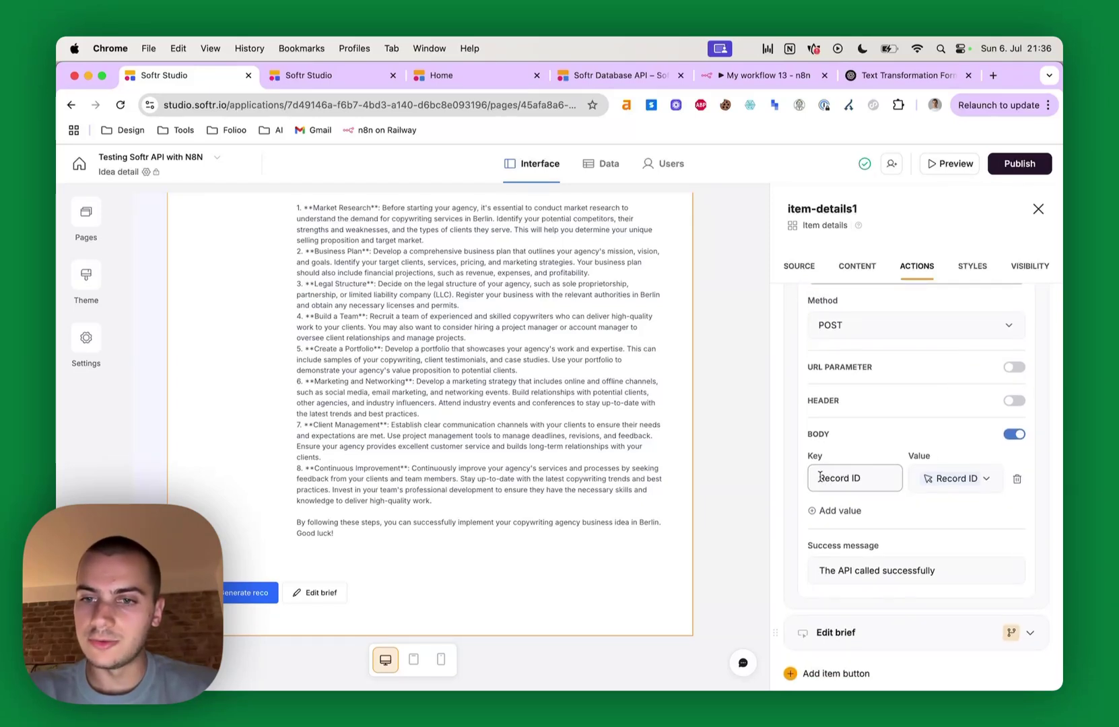
{"action": "left_click", "coordinate": [932, 478]}
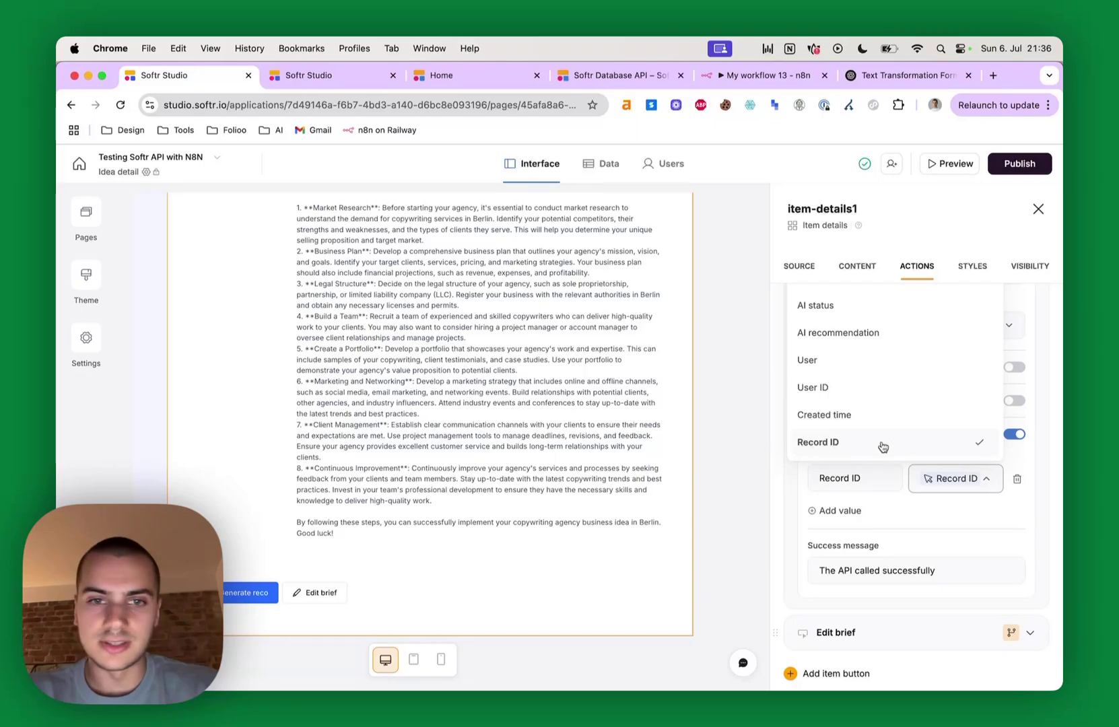
{"action": "scroll", "coordinate": [390, 431], "scroll_direction": "up", "scroll_amount": 2}
{"action": "scroll", "coordinate": [383, 432], "scroll_direction": "down", "scroll_amount": 2}
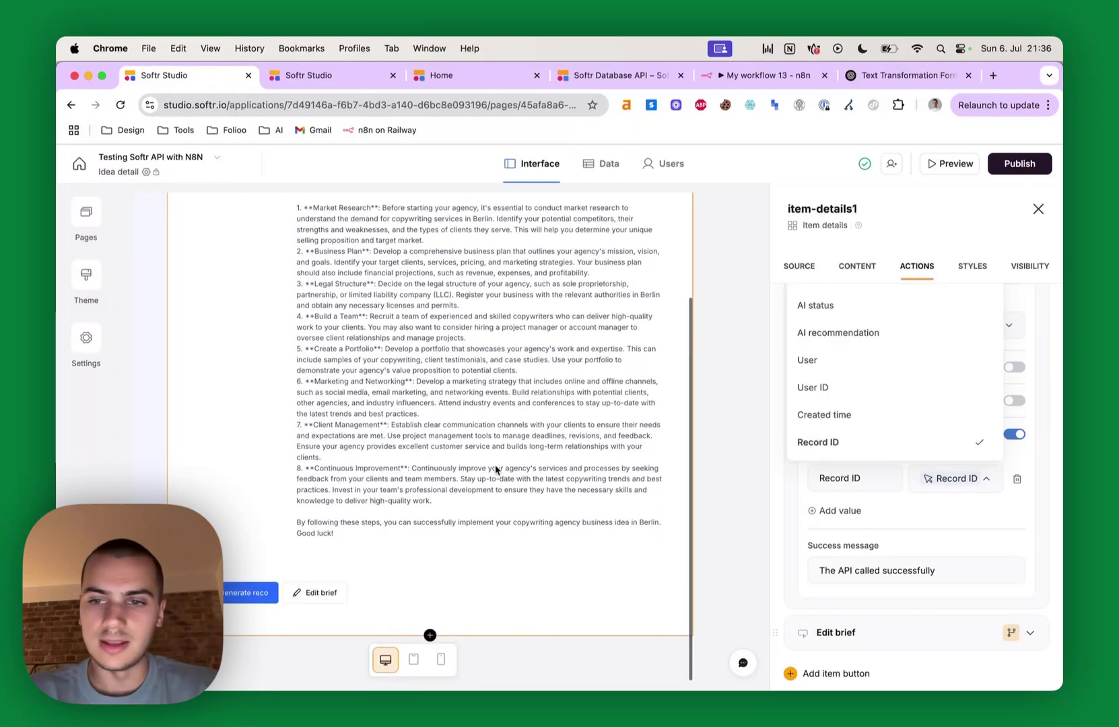
{"action": "left_click", "coordinate": [966, 499]}
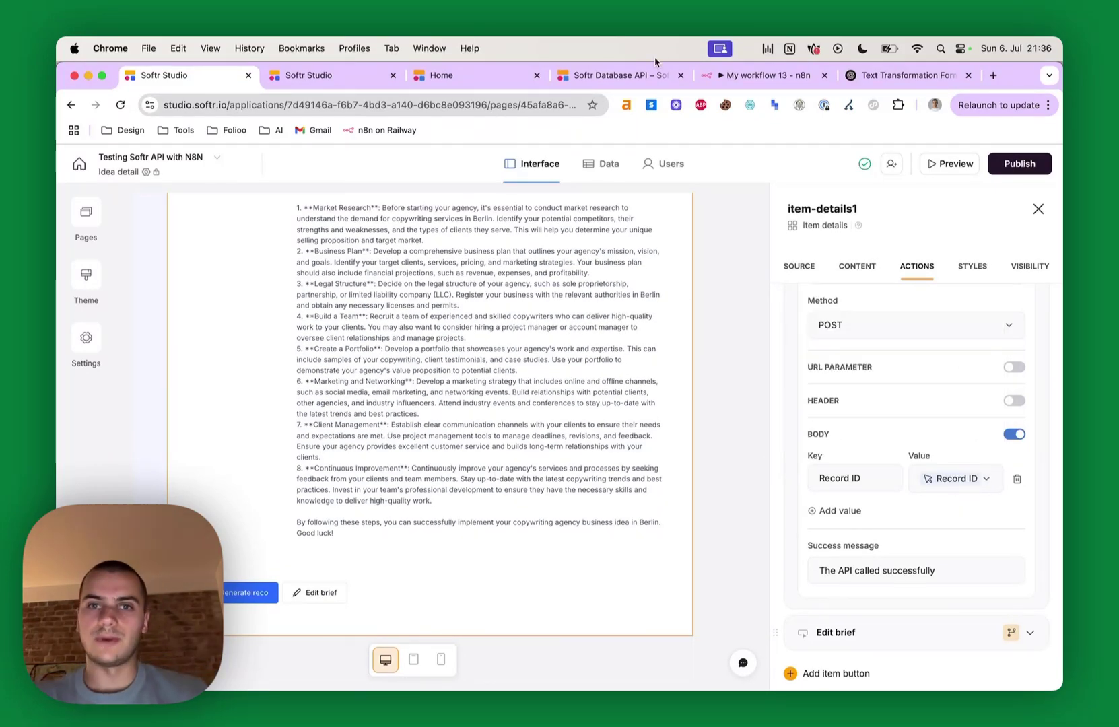
Switch to the n8n workflow and open the Jul 6, 21:34:40 execution from its execution history.
{"action": "left_click", "coordinate": [759, 77]}
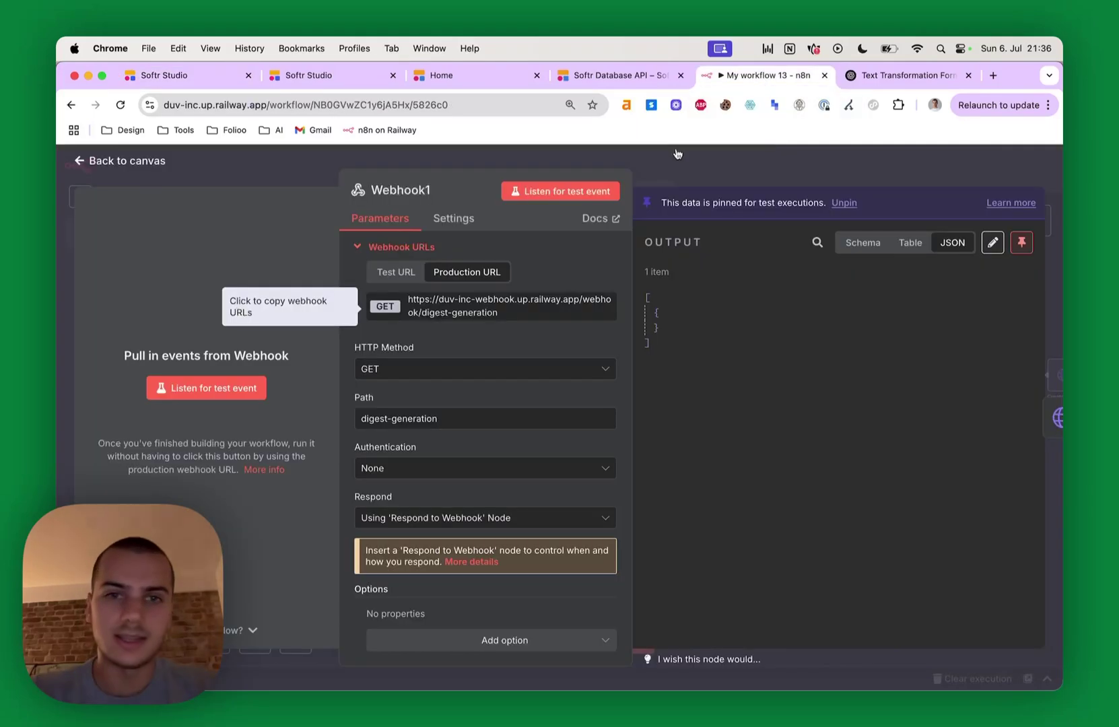
{"action": "key", "text": "Escape"}
{"action": "left_click", "coordinate": [571, 193]}
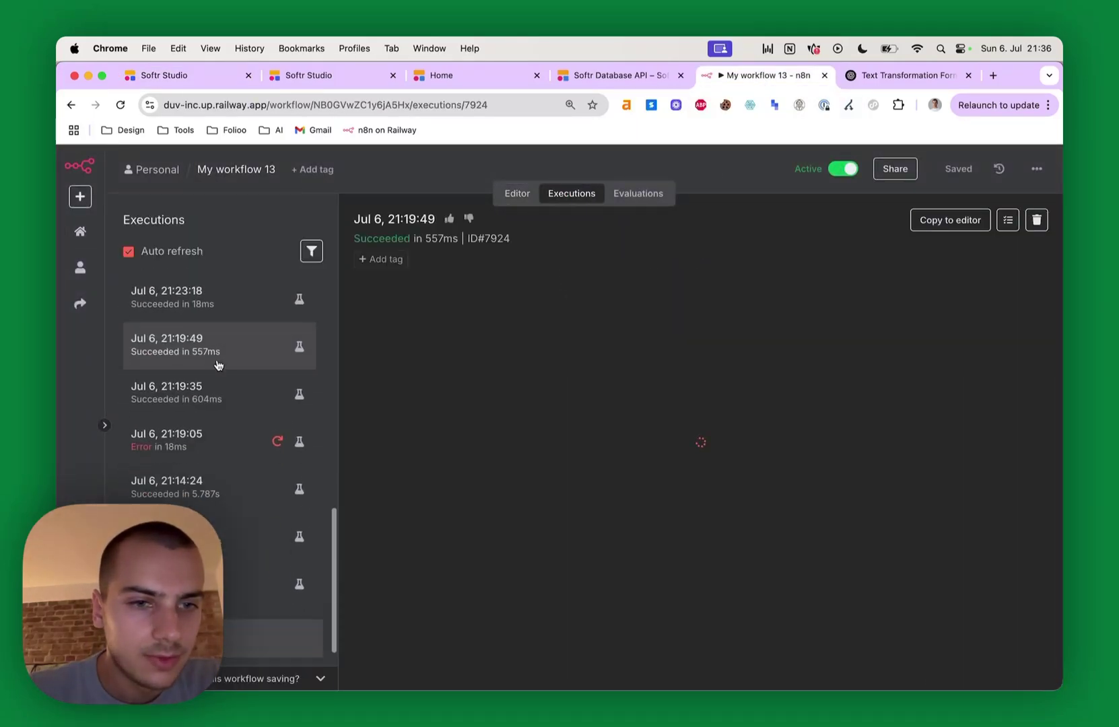
{"action": "left_click", "coordinate": [239, 353]}
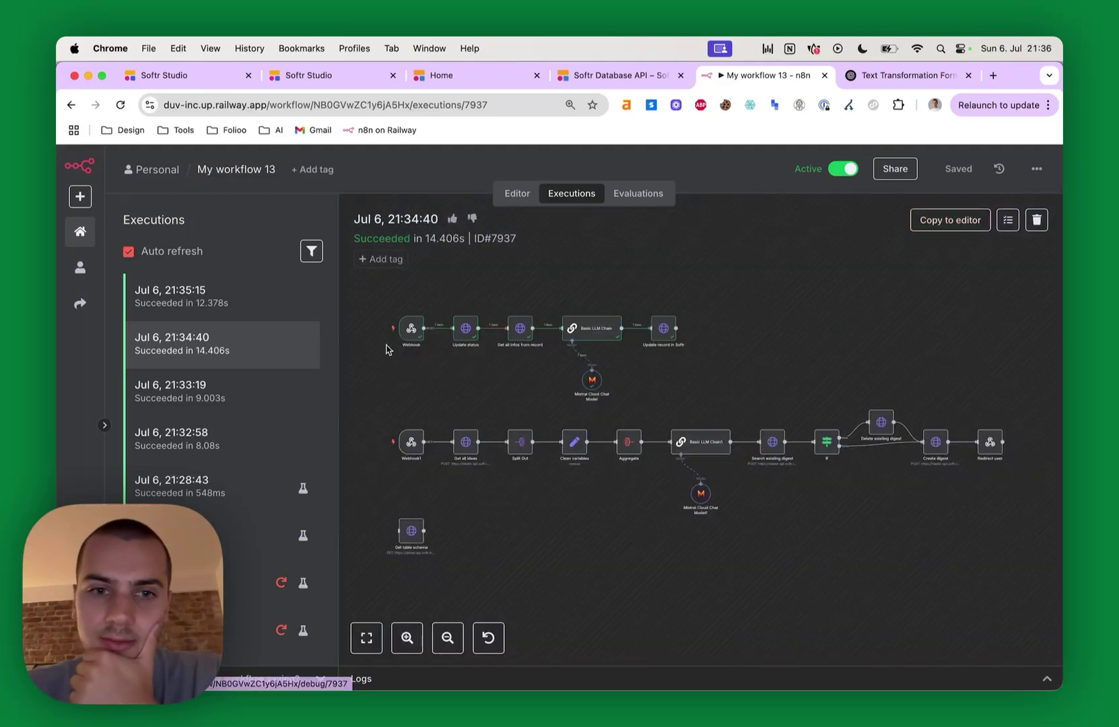
{"action": "scroll", "coordinate": [491, 340], "scroll_direction": "left", "scroll_amount": 3}
{"action": "scroll", "coordinate": [501, 344], "scroll_direction": "up", "scroll_amount": 5}
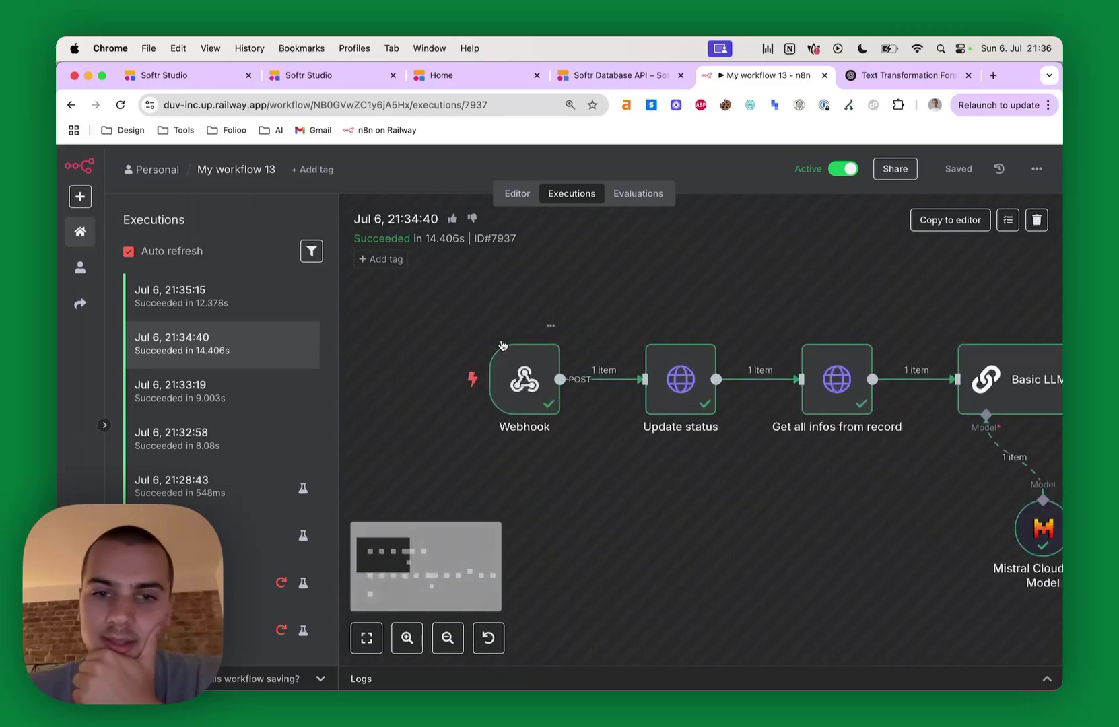
Open the Webhook node of this execution and inspect the Record ID received in the output's body.
{"action": "double_click", "coordinate": [524, 373]}
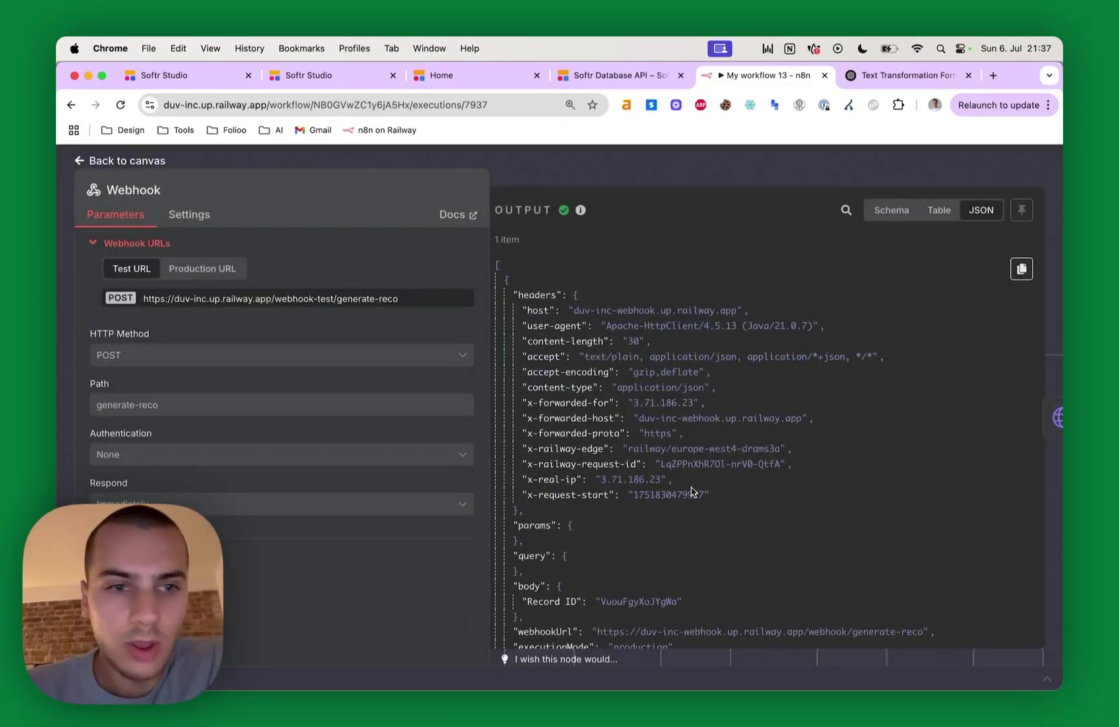
{"action": "scroll", "coordinate": [636, 492], "scroll_direction": "down", "scroll_amount": 3}
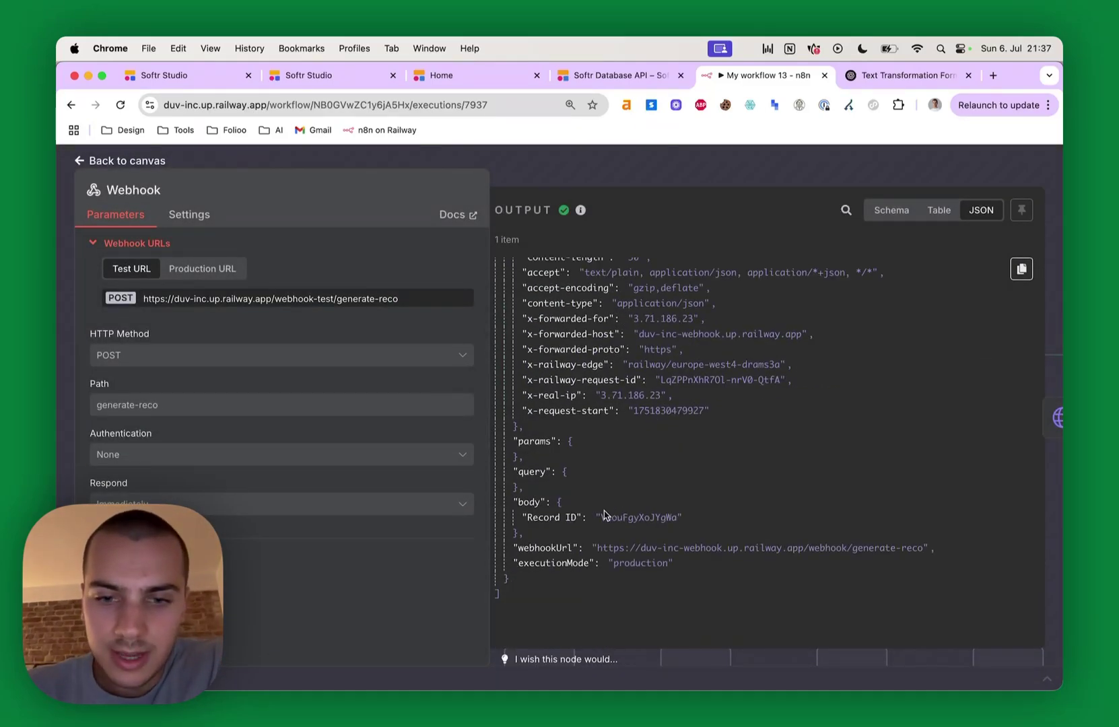
{"action": "left_click_drag", "start_coordinate": [602, 515], "coordinate": [681, 517]}
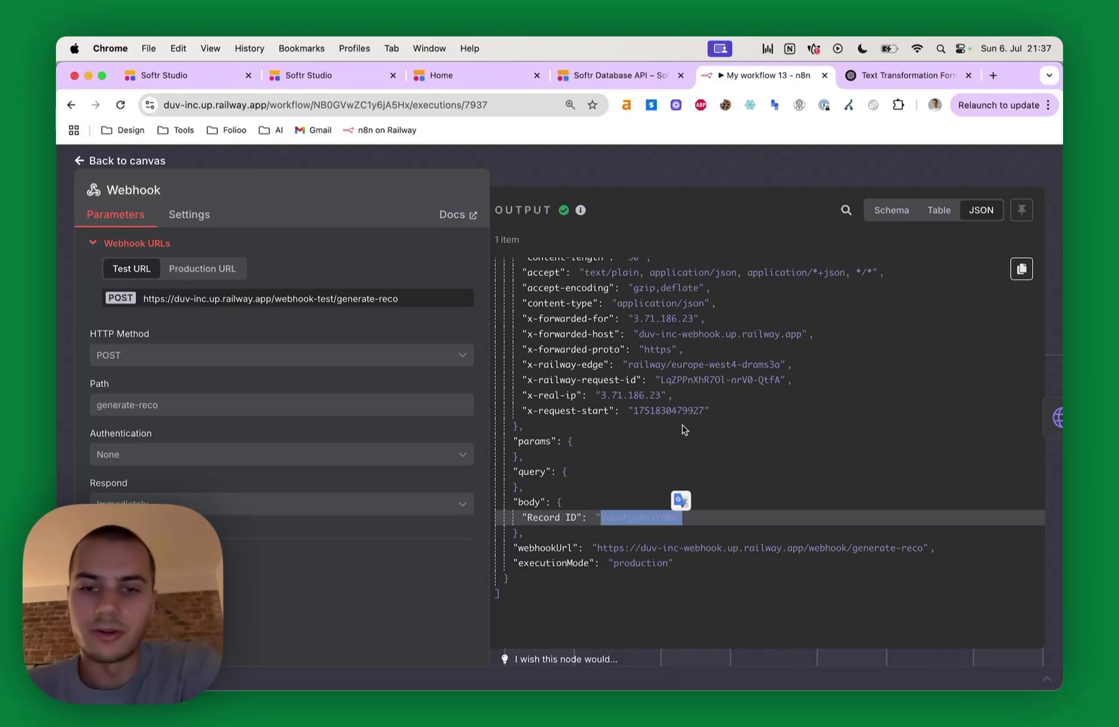
Switch to the Softr database, deselect the row in the Users table, and open the Ideas table.
{"action": "left_click", "coordinate": [349, 76]}
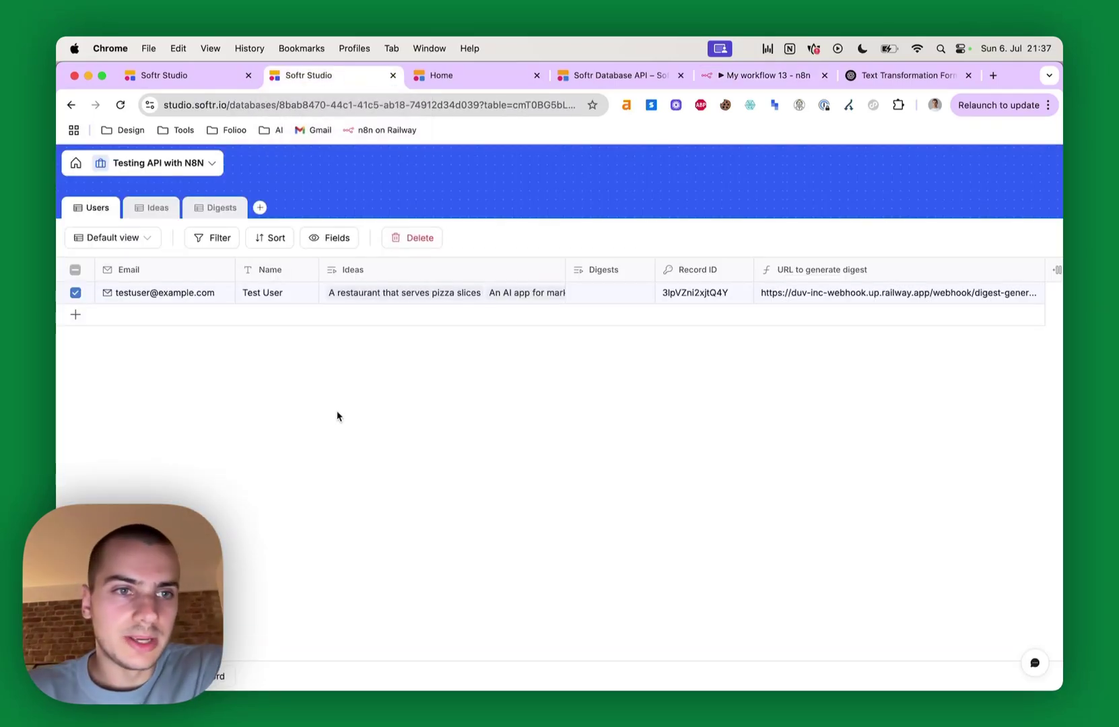
{"action": "left_click", "coordinate": [75, 292]}
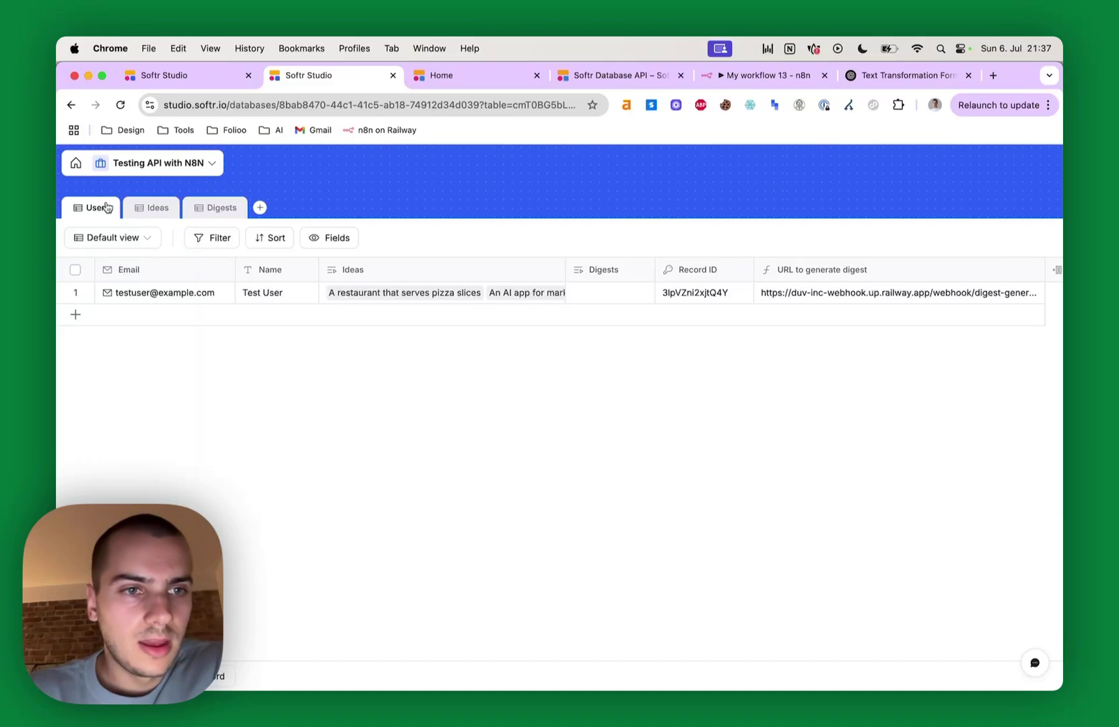
{"action": "left_click", "coordinate": [155, 209]}
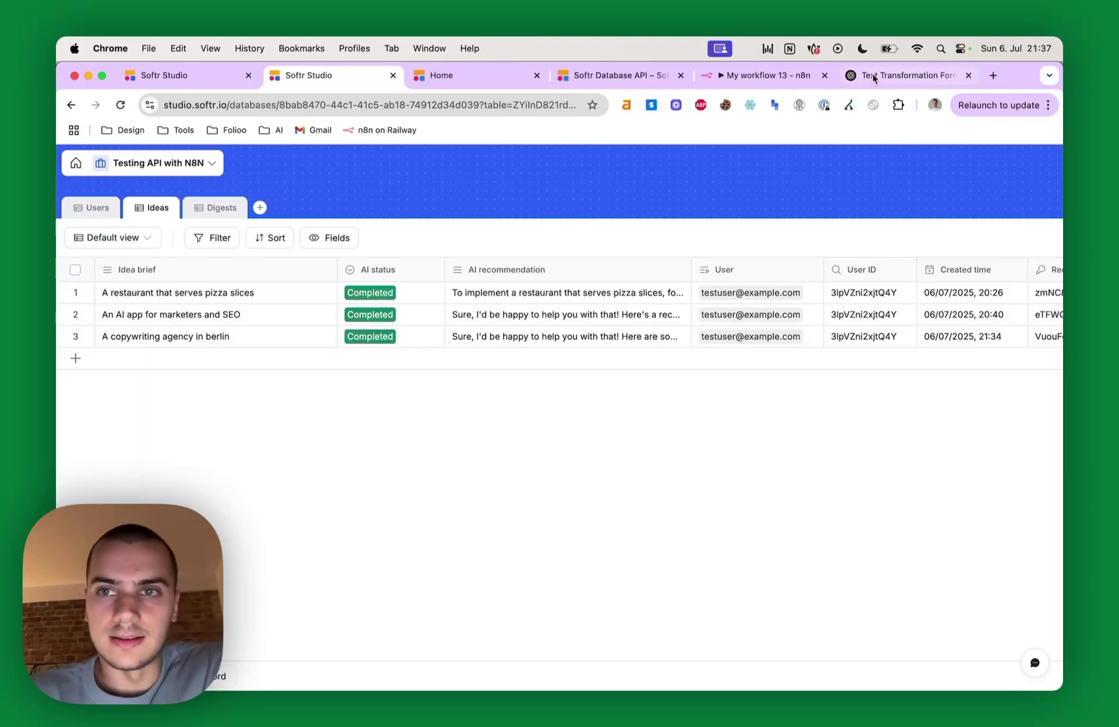
Copy the Record ID from n8n's Webhook output and find the matching record in the Softr Ideas table.
{"action": "left_click", "coordinate": [774, 76]}
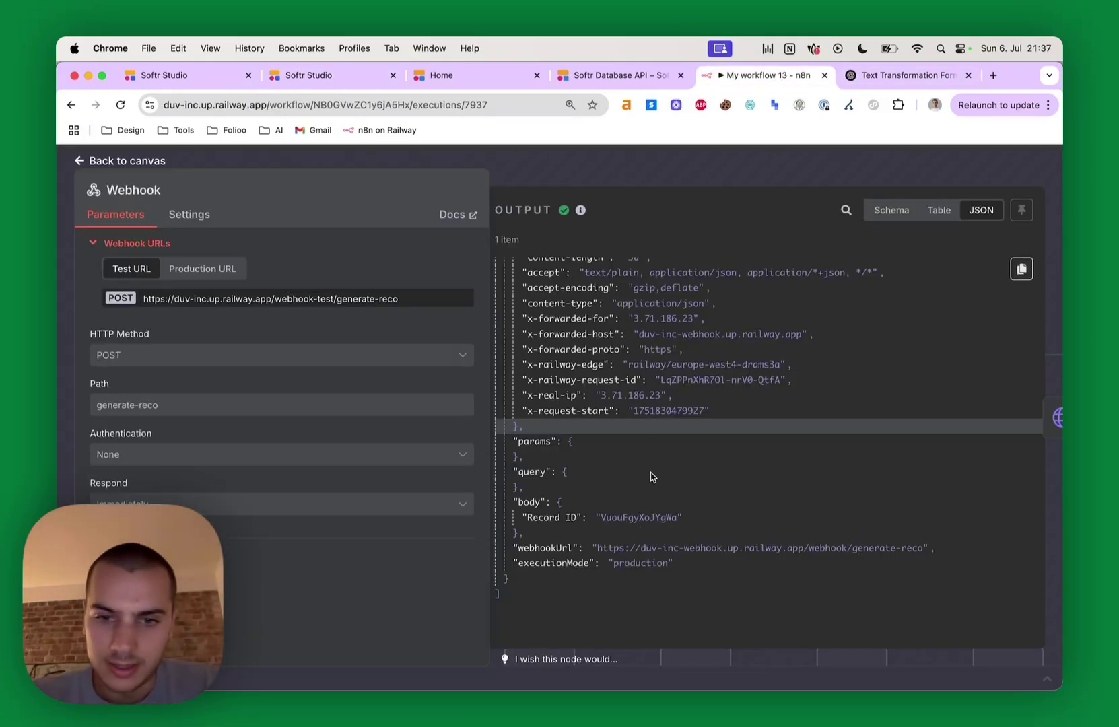
{"action": "double_click", "coordinate": [611, 517]}
{"action": "key", "text": "super+c"}
{"action": "left_click", "coordinate": [313, 78]}
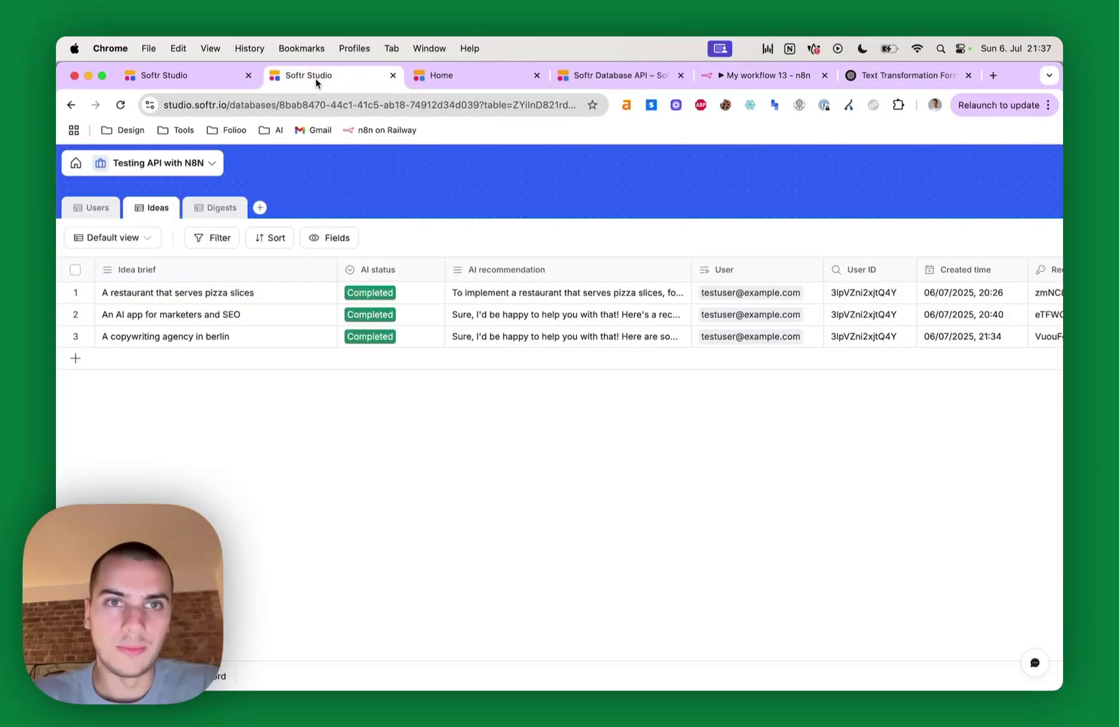
{"action": "key", "text": "super+f"}
{"action": "key", "text": "super+v"}
{"action": "scroll", "coordinate": [807, 404], "scroll_direction": "right", "scroll_amount": 3}
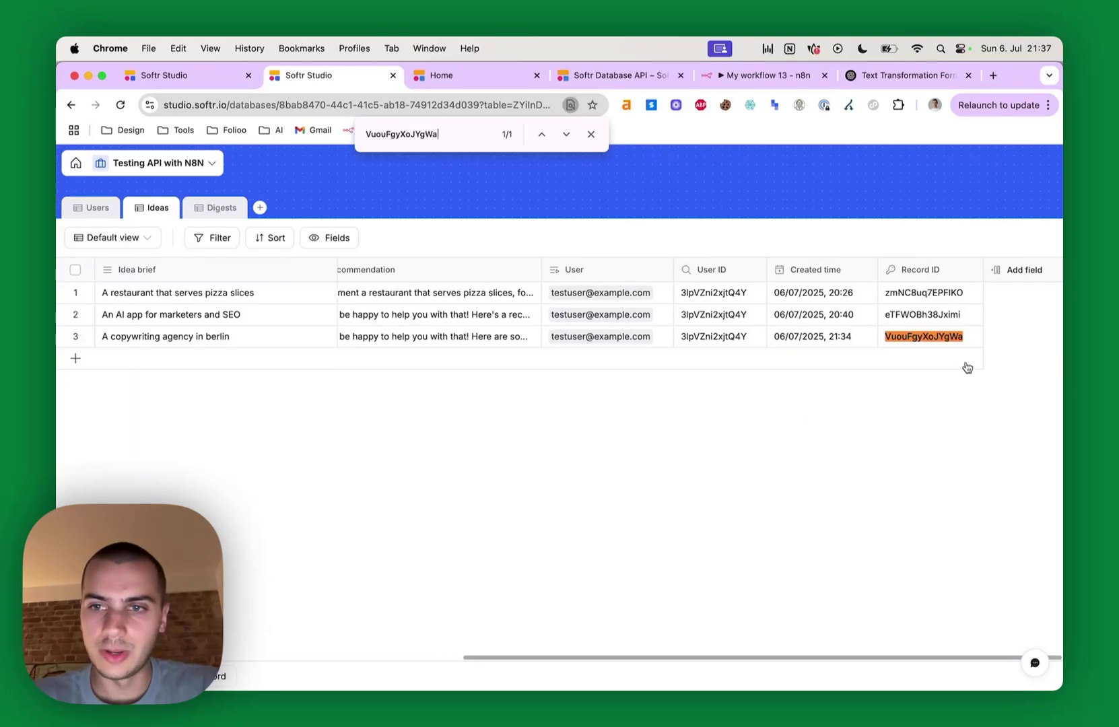
{"action": "left_click", "coordinate": [952, 339]}
{"action": "left_click", "coordinate": [150, 341]}
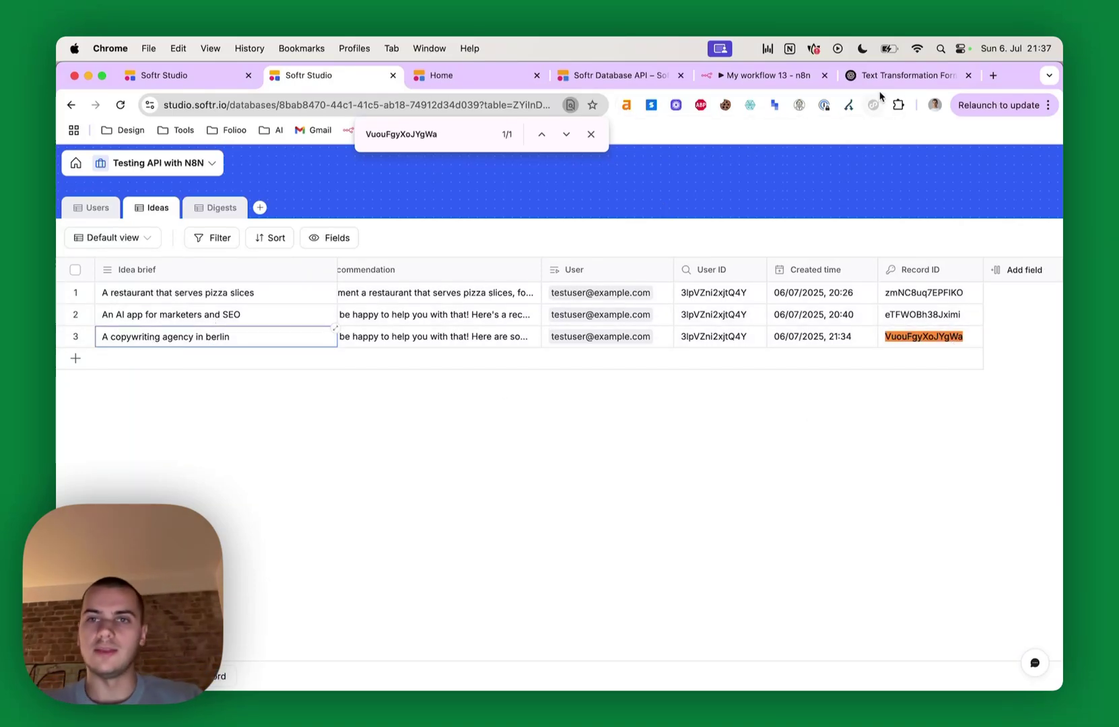
Return to the n8n execution, close the Webhook details, and open the Update status node.
{"action": "left_click", "coordinate": [760, 75]}
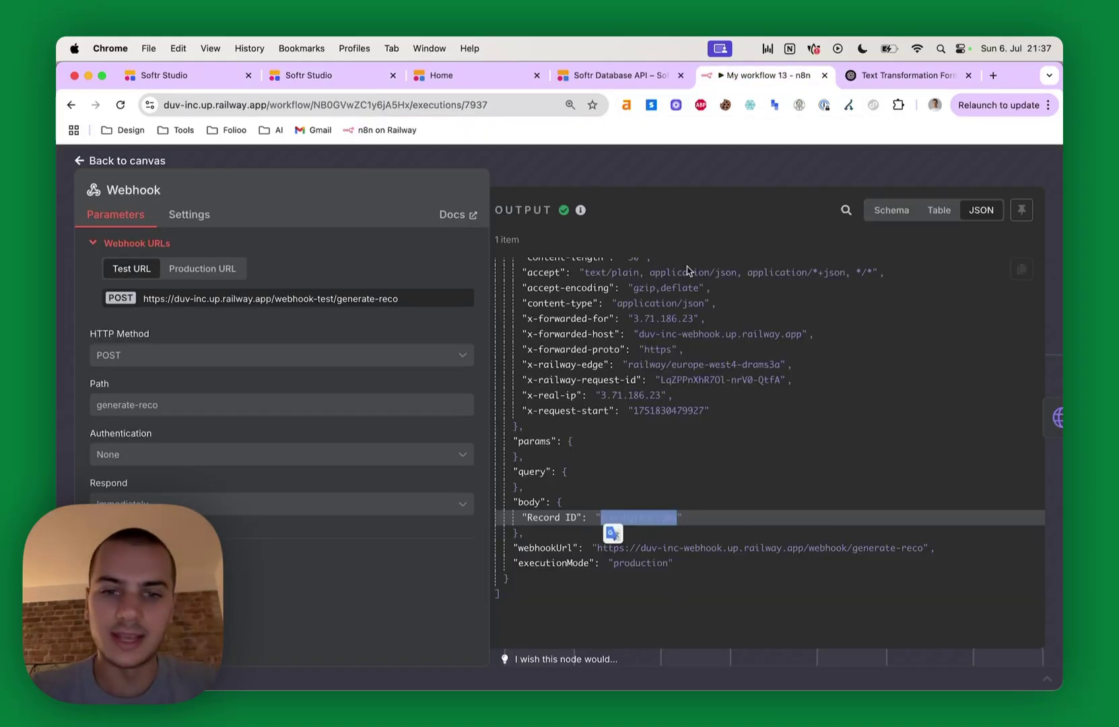
{"action": "left_click", "coordinate": [732, 157]}
{"action": "scroll", "coordinate": [686, 382], "scroll_direction": "down", "scroll_amount": 2}
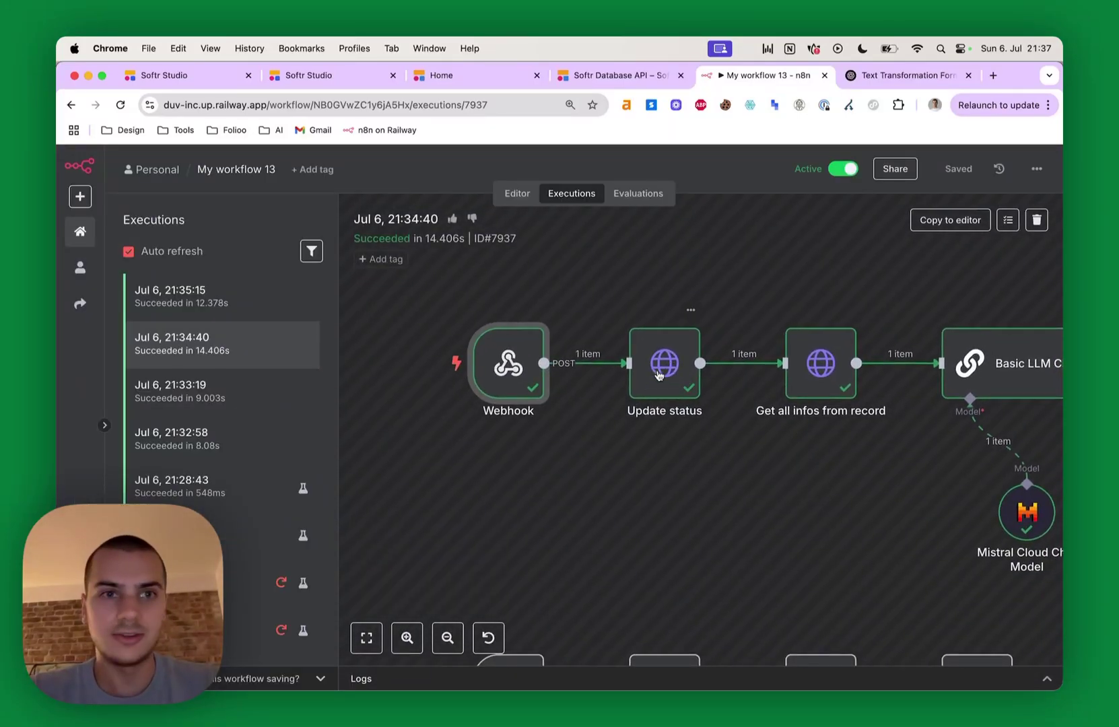
{"action": "double_click", "coordinate": [665, 374]}
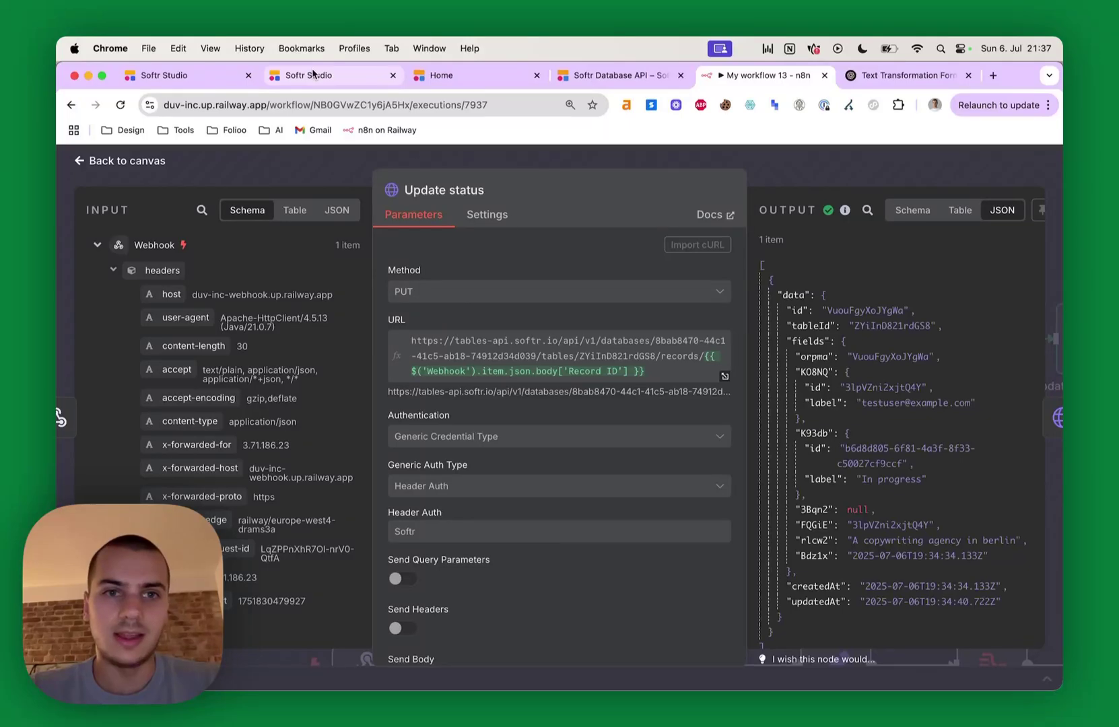
Switch to the Softr Ideas table and check the AI status field of the copywriting agency record.
{"action": "left_click", "coordinate": [312, 75]}
{"action": "left_click", "coordinate": [400, 337]}
{"action": "left_click", "coordinate": [399, 336]}
{"action": "left_click", "coordinate": [738, 466]}
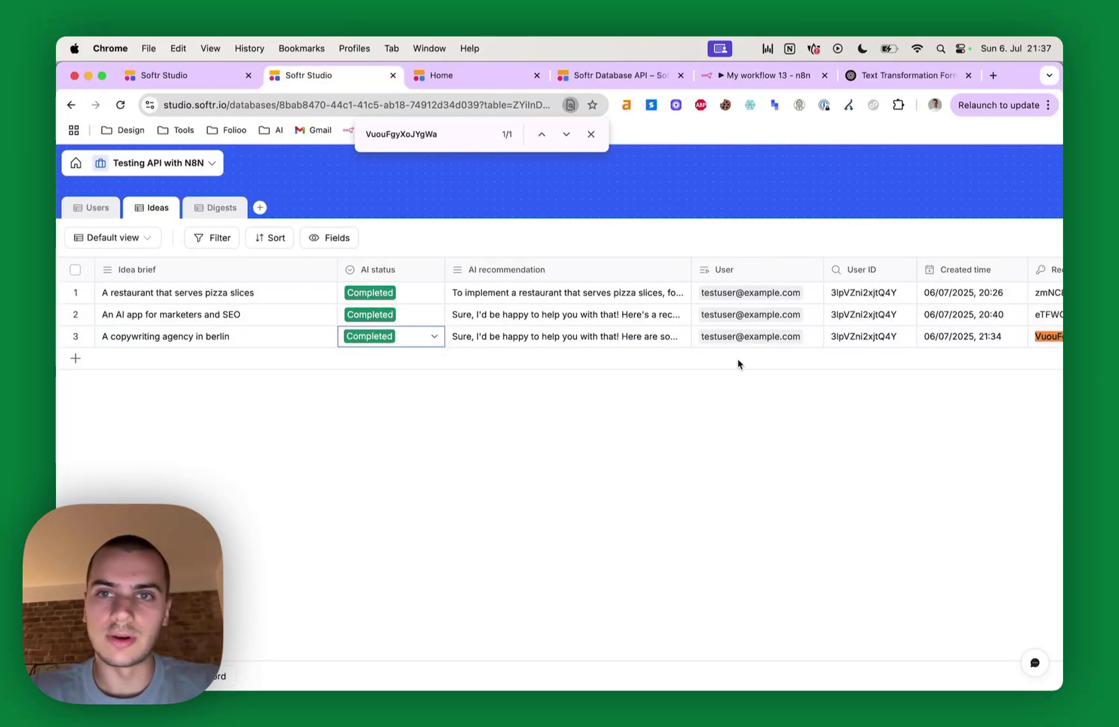
Load the n8n execution into the workflow editor, unpinning the Webhook's existing data, and open the Update status node.
{"action": "left_click", "coordinate": [769, 78]}
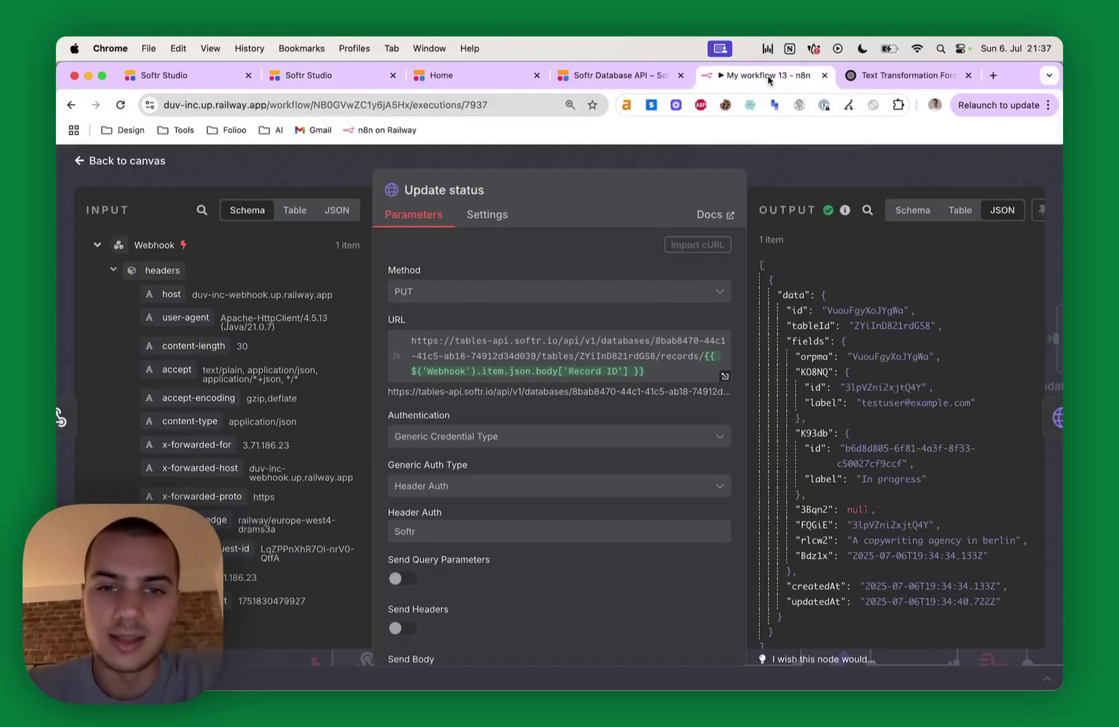
{"action": "left_click", "coordinate": [798, 151]}
{"action": "left_click", "coordinate": [976, 218]}
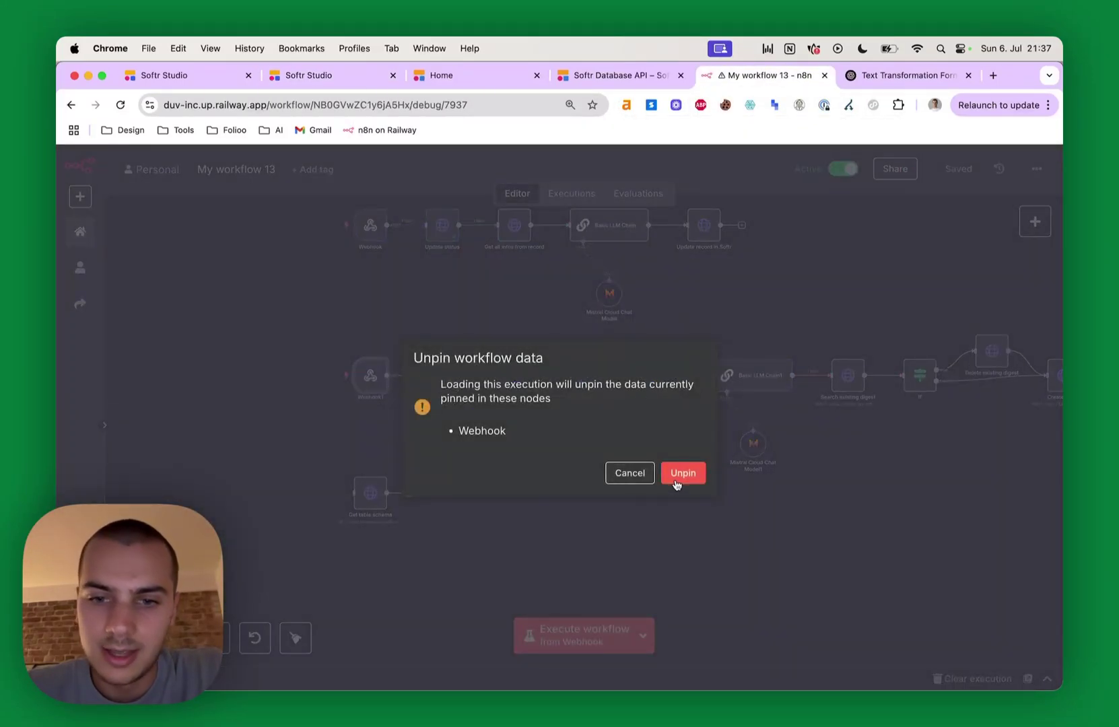
{"action": "left_click", "coordinate": [678, 473]}
{"action": "scroll", "coordinate": [460, 297], "scroll_direction": "up", "scroll_amount": 5}
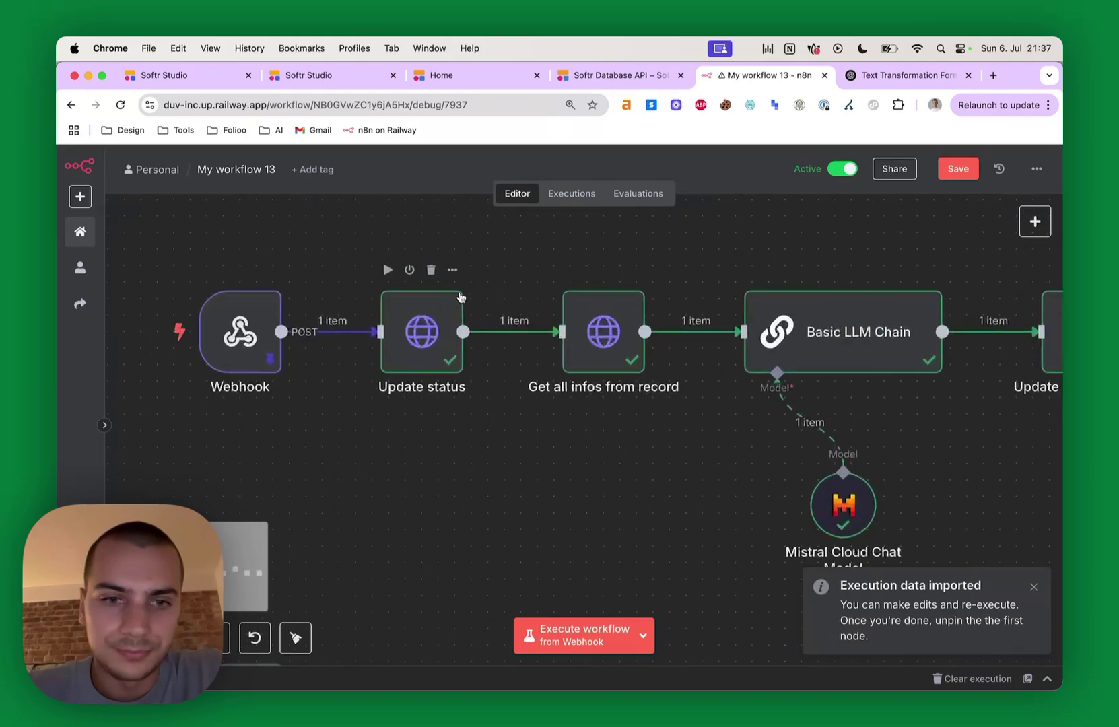
{"action": "double_click", "coordinate": [453, 307]}
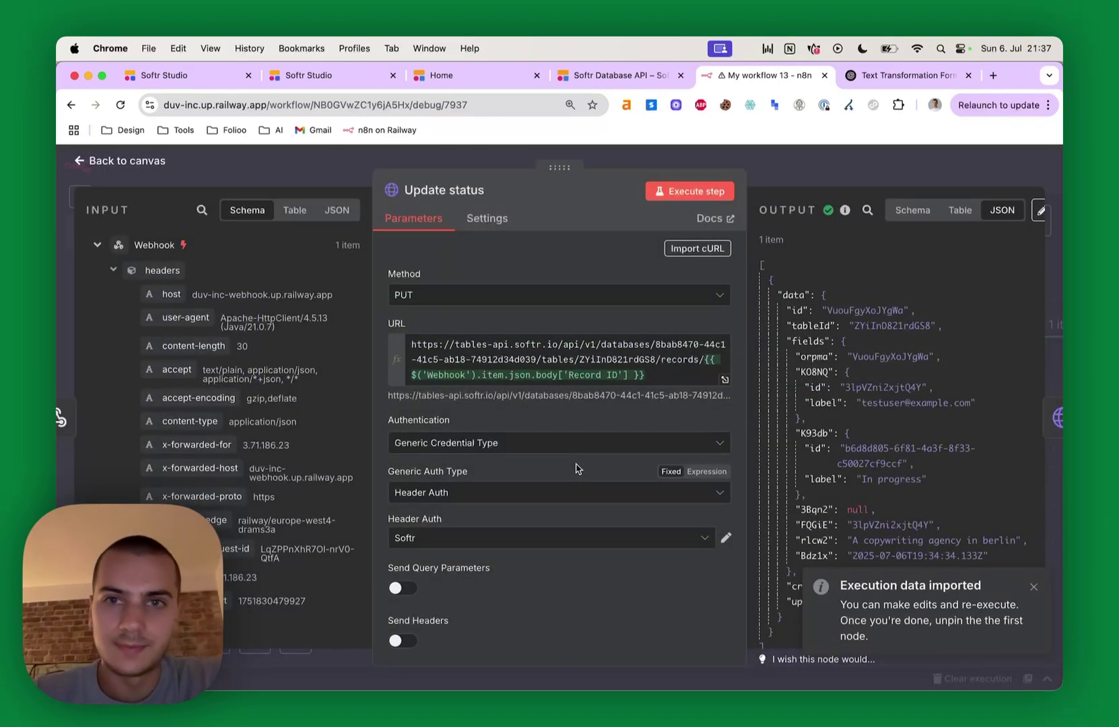
Switch to the Softr Database API documentation and review it from the introduction through the table and record endpoints.
{"action": "left_click", "coordinate": [614, 75]}
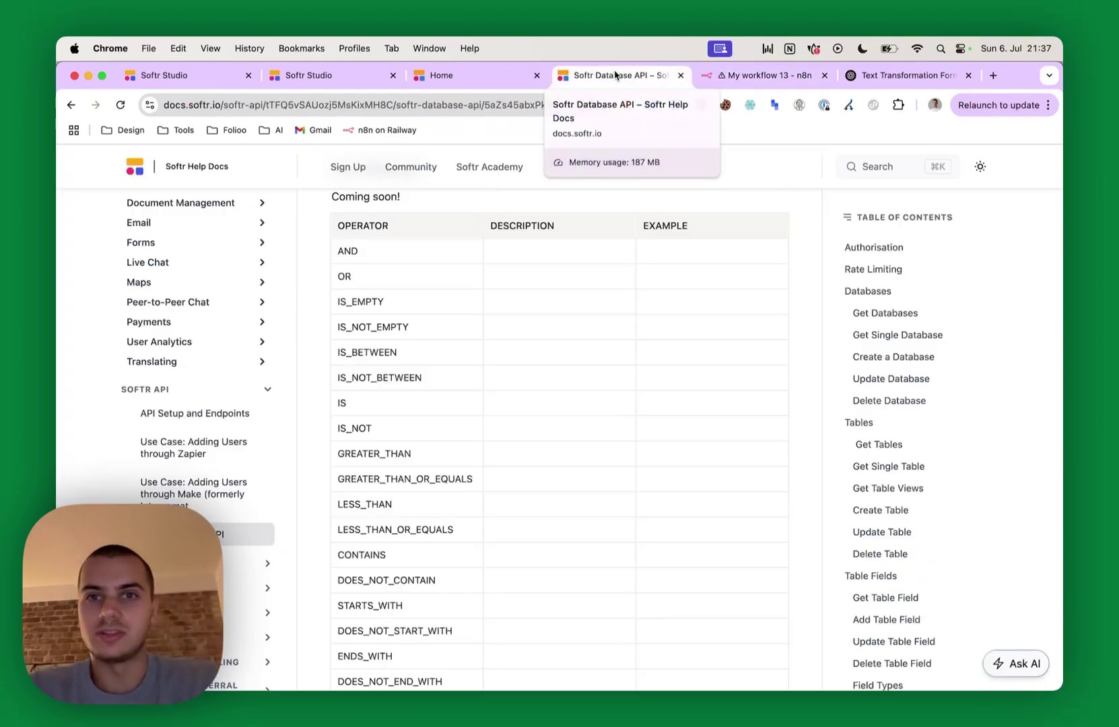
{"action": "scroll", "coordinate": [607, 382], "scroll_direction": "up", "scroll_amount": 15}
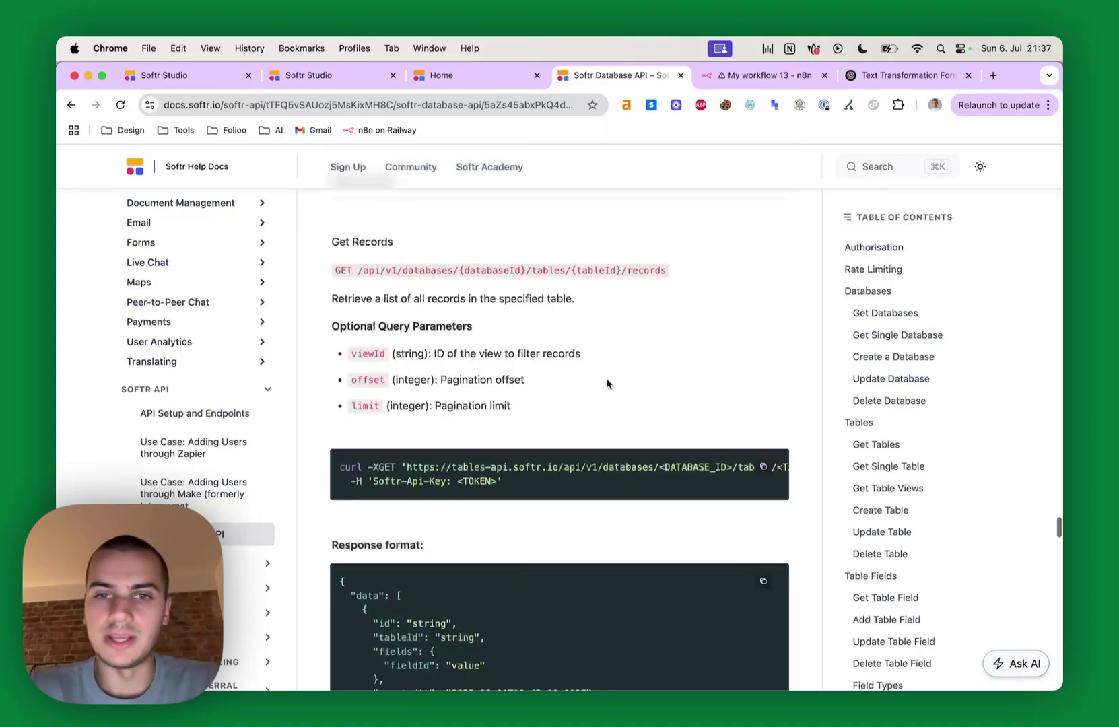
{"action": "scroll", "coordinate": [607, 382], "scroll_direction": "up", "scroll_amount": 20}
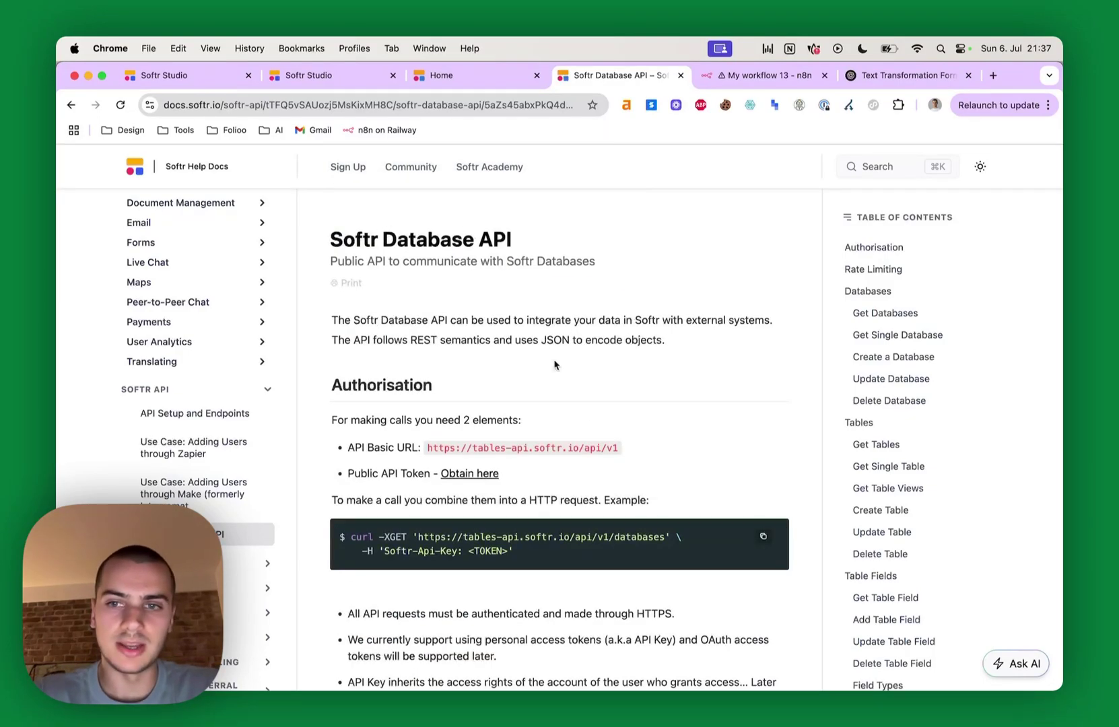
{"action": "scroll", "coordinate": [554, 364], "scroll_direction": "down", "scroll_amount": 20}
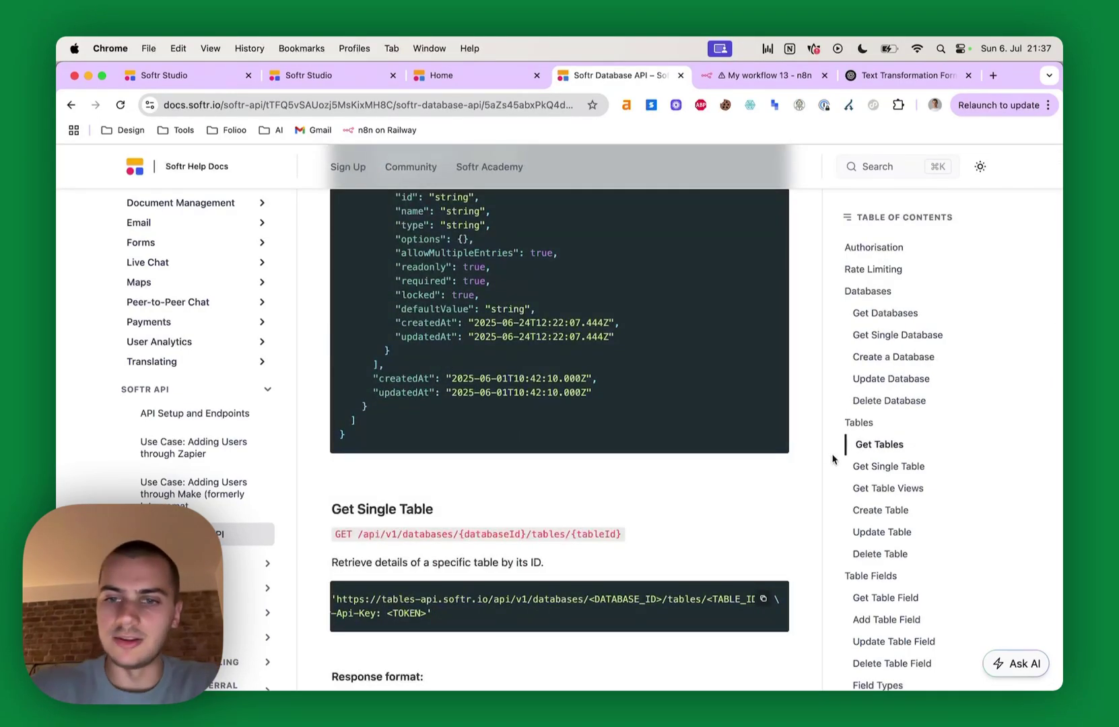
{"action": "scroll", "coordinate": [833, 459], "scroll_direction": "down", "scroll_amount": 20}
{"action": "scroll", "coordinate": [613, 381], "scroll_direction": "up", "scroll_amount": 5}
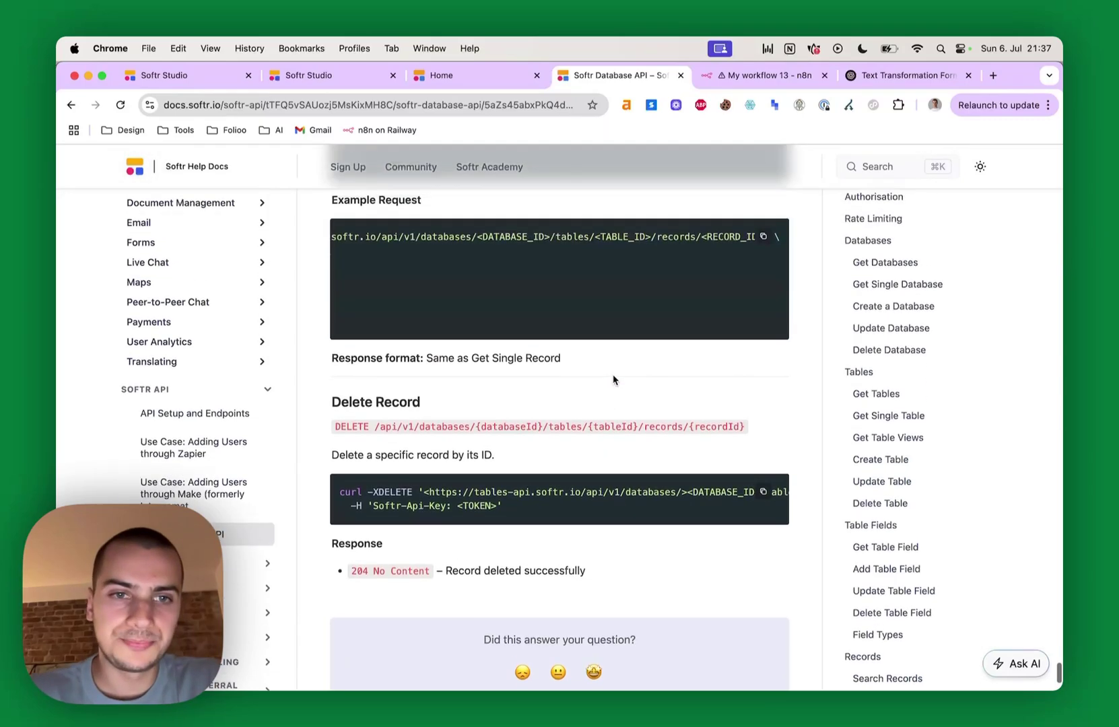
Find the Update Record endpoint in the Softr Database API documentation and highlight its PUT method and path.
{"action": "scroll", "coordinate": [612, 380], "scroll_direction": "up", "scroll_amount": 3}
{"action": "scroll", "coordinate": [613, 380], "scroll_direction": "down", "scroll_amount": 2}
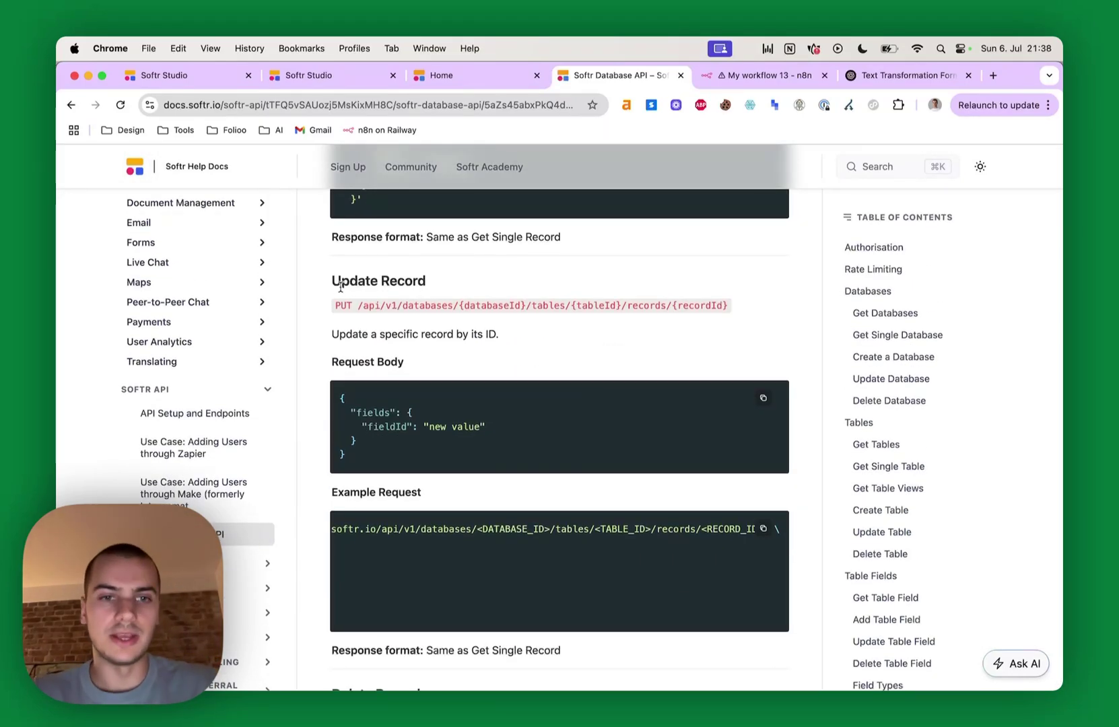
{"action": "scroll", "coordinate": [486, 397], "scroll_direction": "up", "scroll_amount": 1}
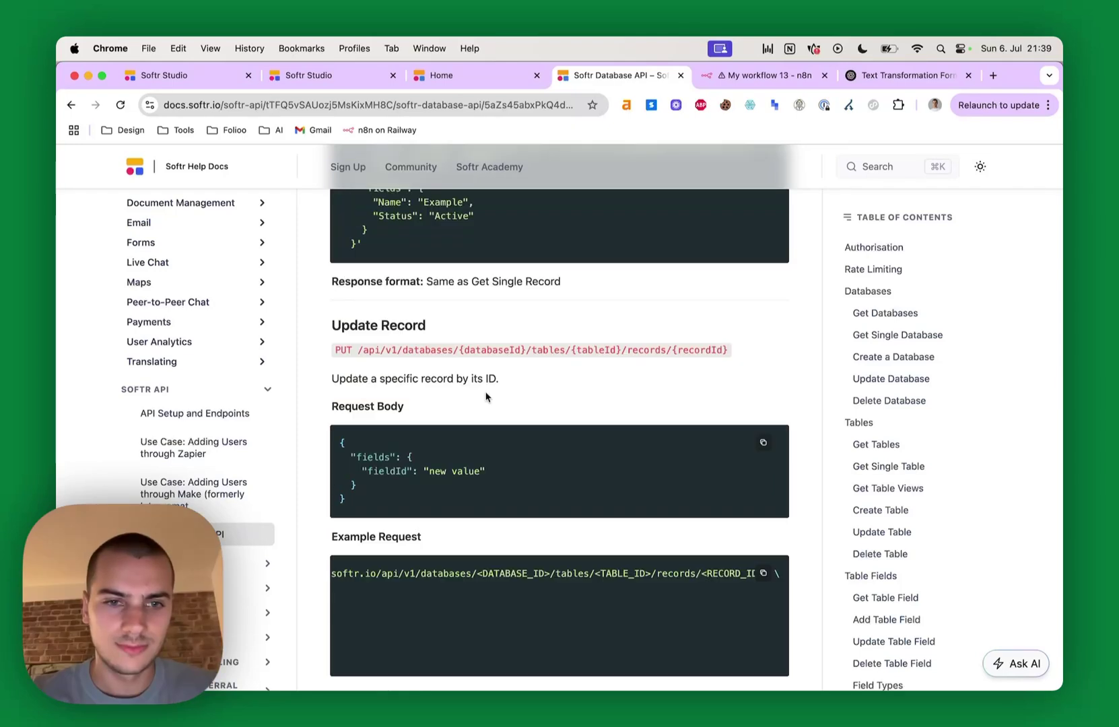
{"action": "left_click_drag", "start_coordinate": [333, 351], "coordinate": [754, 348]}
{"action": "double_click", "coordinate": [343, 349]}
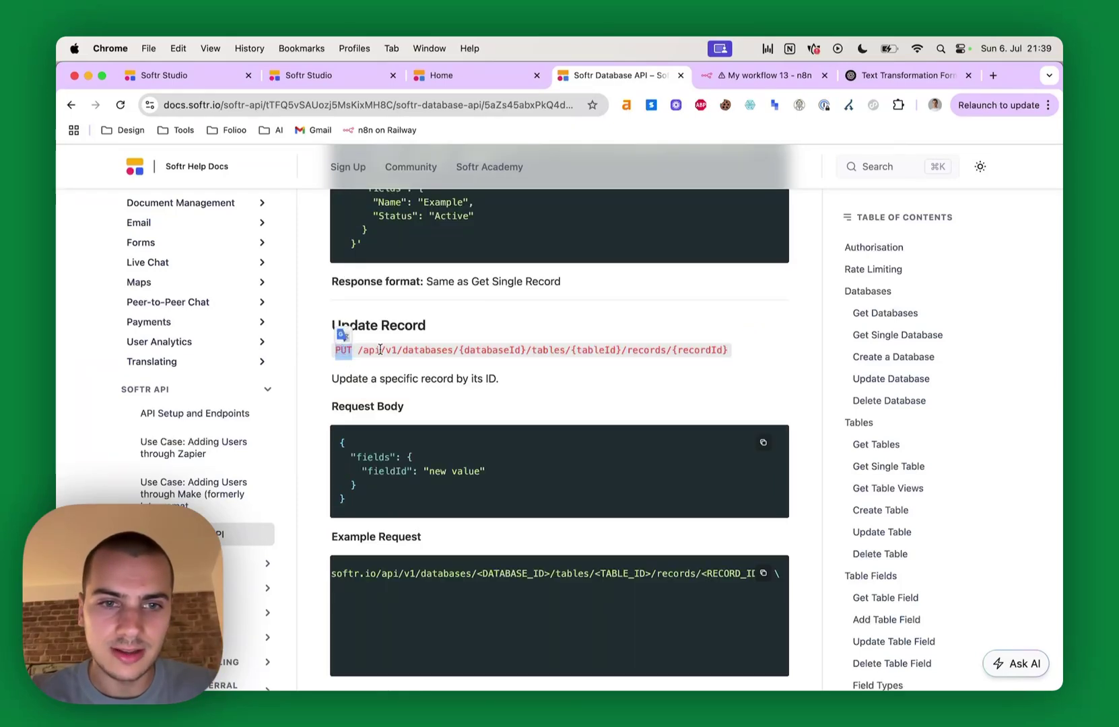
{"action": "left_click_drag", "start_coordinate": [358, 349], "coordinate": [728, 350]}
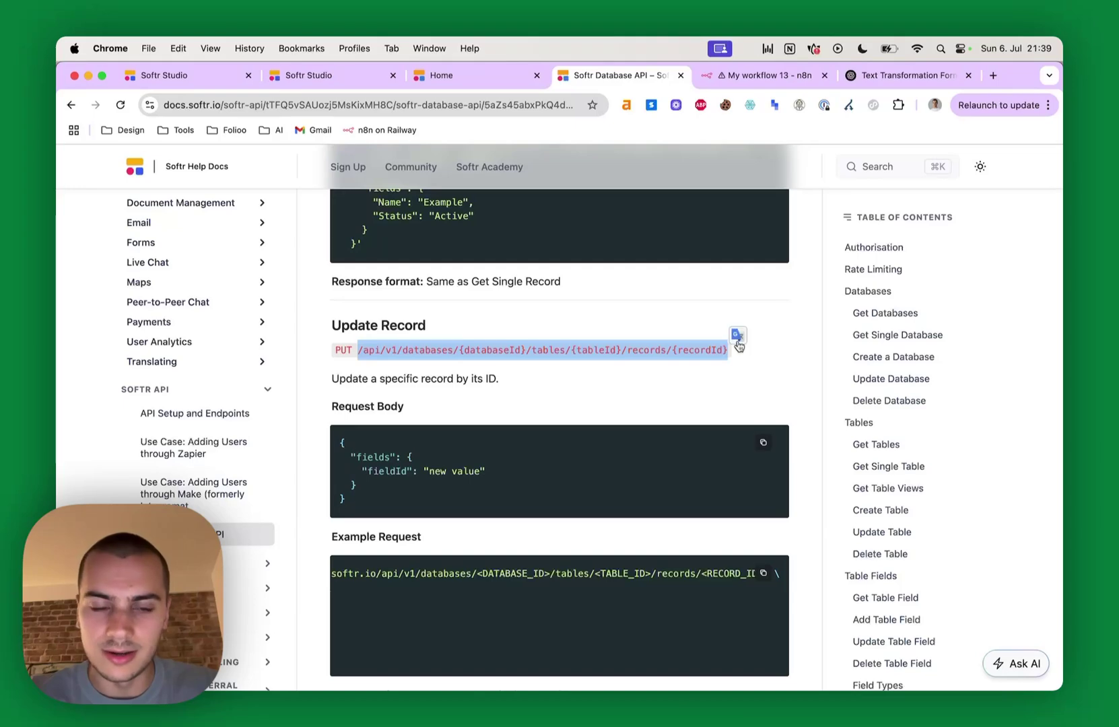
{"action": "scroll", "coordinate": [640, 388], "scroll_direction": "down", "scroll_amount": 2}
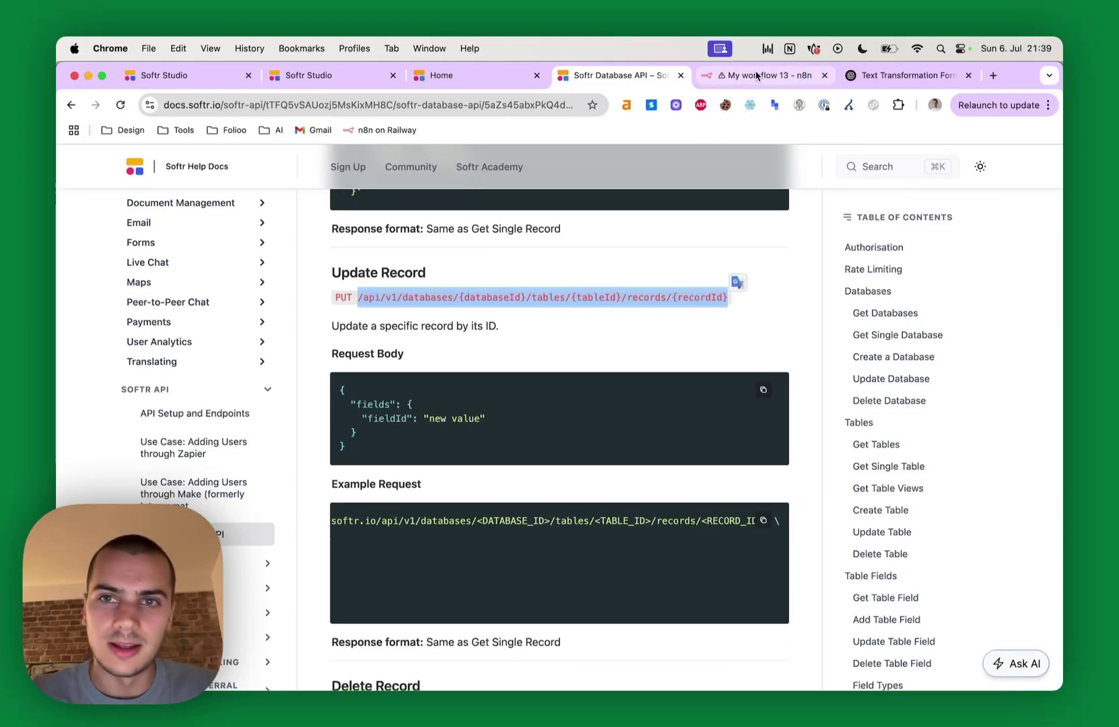
Compare the n8n Update status URL with the documented Update Record path, highlighting the path's databaseId placeholder.
{"action": "left_click", "coordinate": [756, 76]}
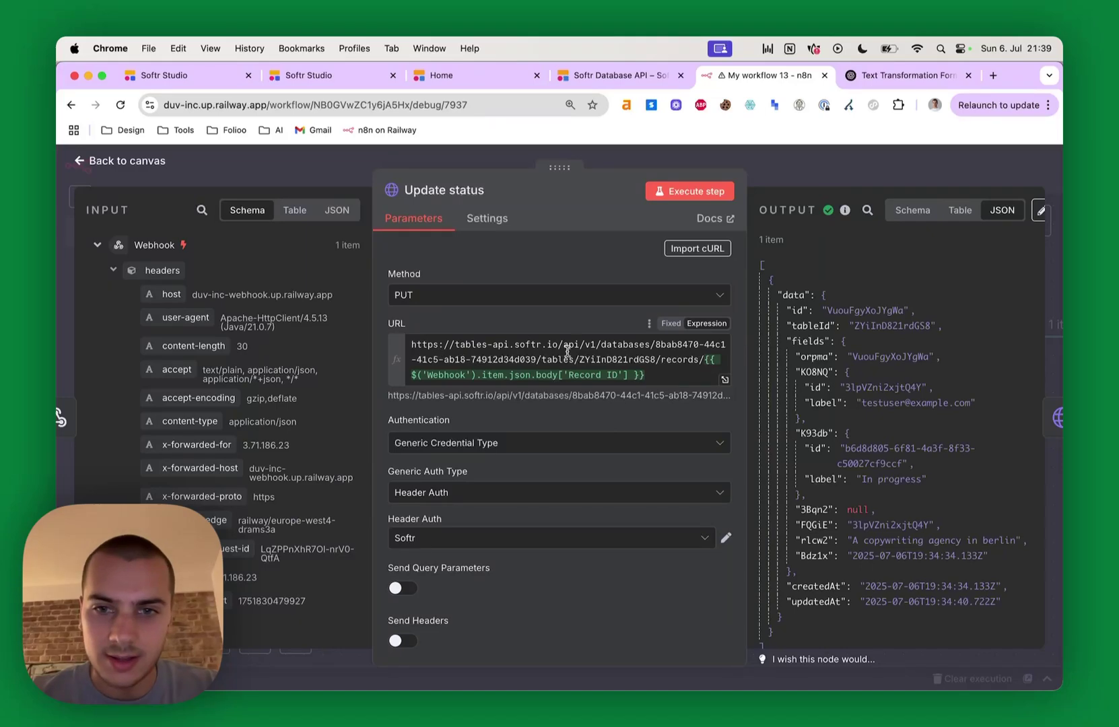
{"action": "key", "text": "ctrl+shift+Tab"}
{"action": "left_click", "coordinate": [461, 297]}
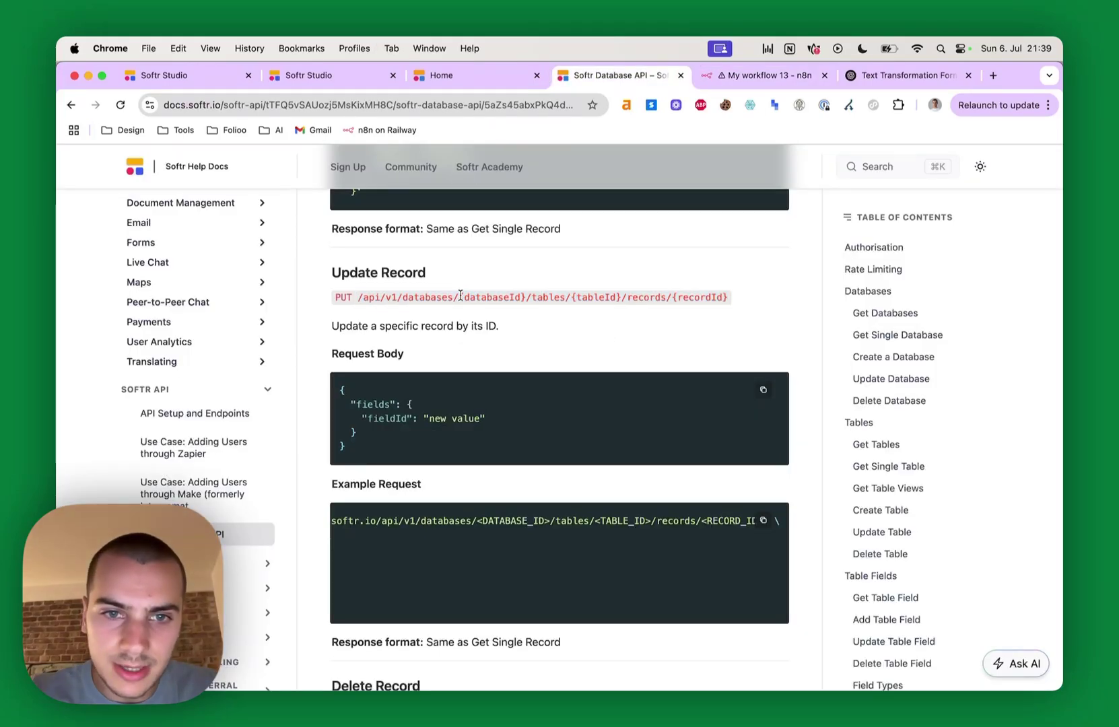
{"action": "left_click_drag", "start_coordinate": [460, 297], "coordinate": [525, 297]}
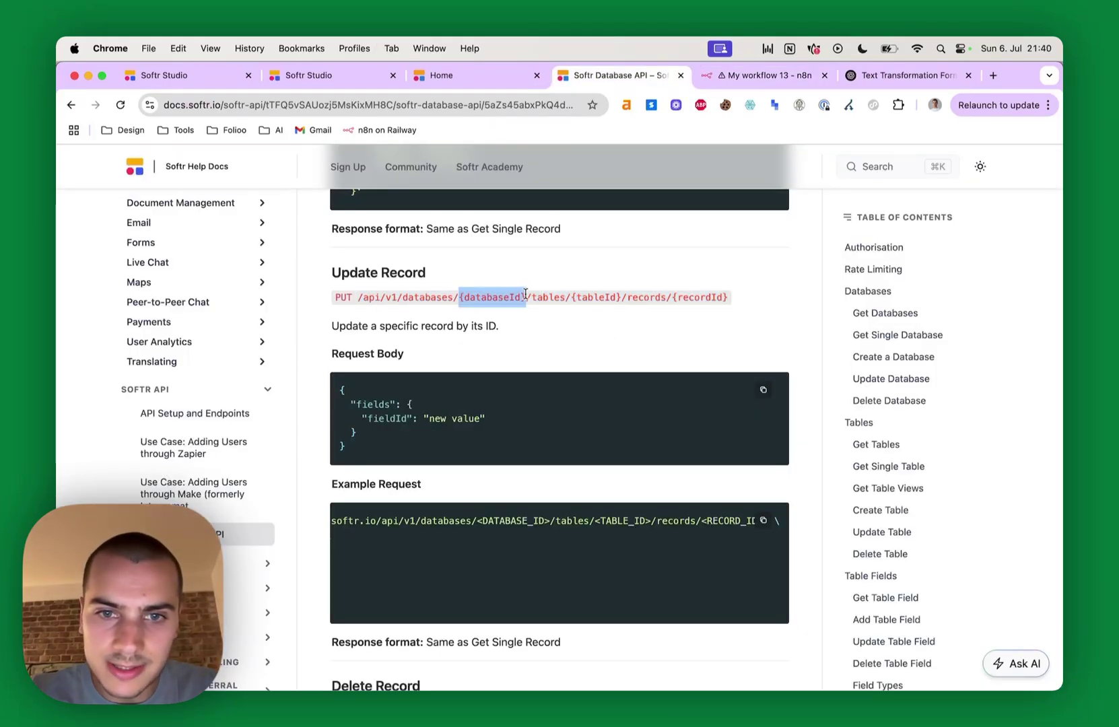
Highlight the database ID in the Softr Ideas table's web address and the matching part of the n8n Update status URL.
{"action": "left_click", "coordinate": [330, 80]}
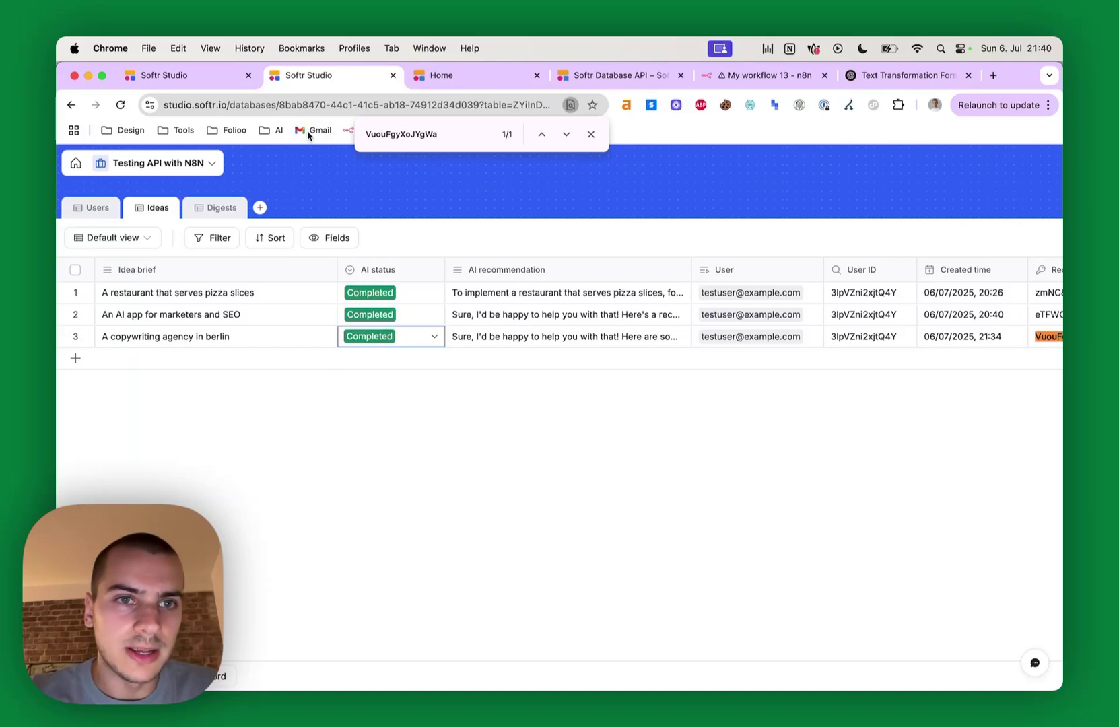
{"action": "left_click", "coordinate": [591, 134]}
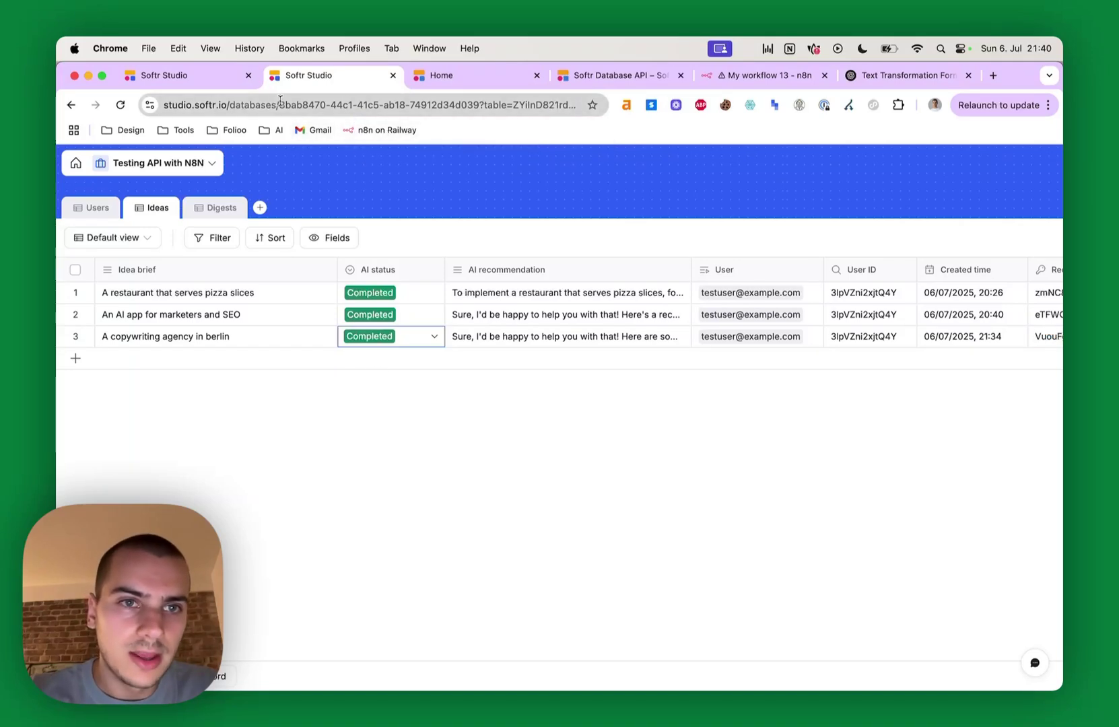
{"action": "left_click_drag", "start_coordinate": [279, 101], "coordinate": [480, 101]}
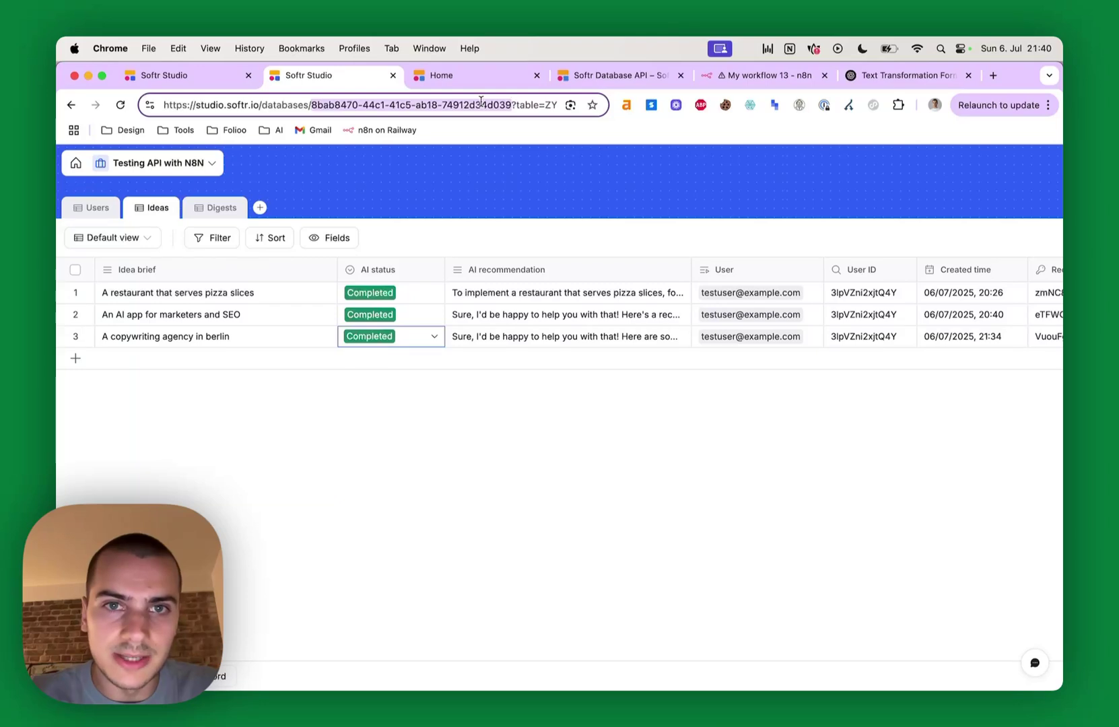
{"action": "left_click", "coordinate": [767, 75]}
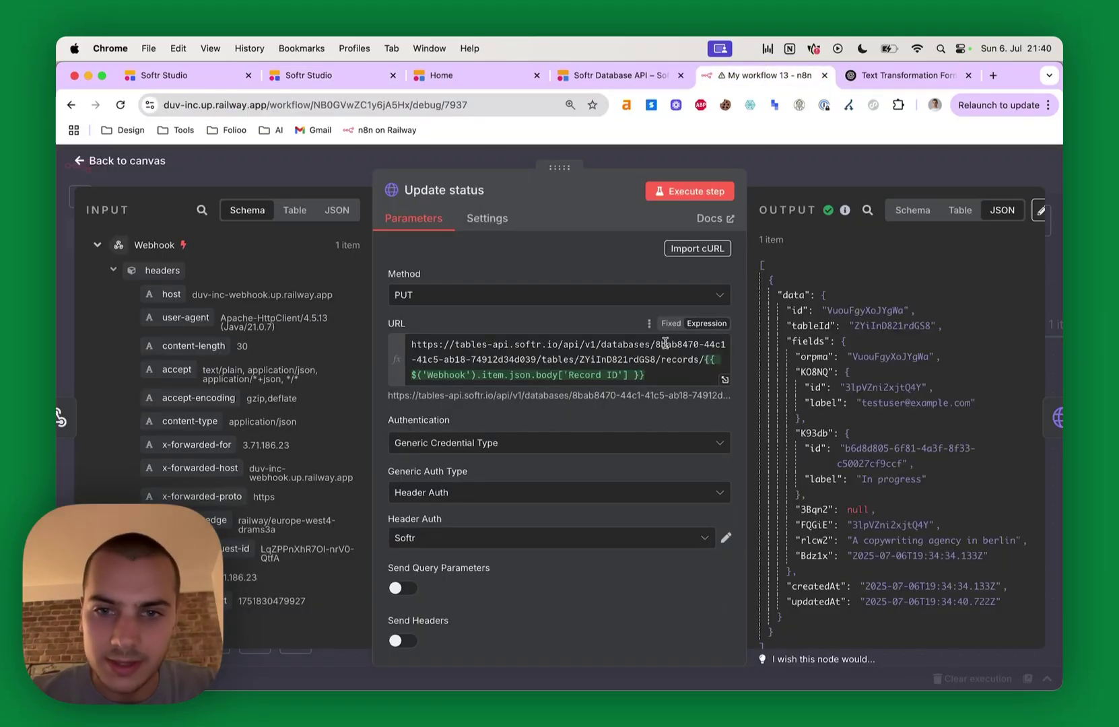
{"action": "left_click_drag", "start_coordinate": [658, 344], "coordinate": [530, 356]}
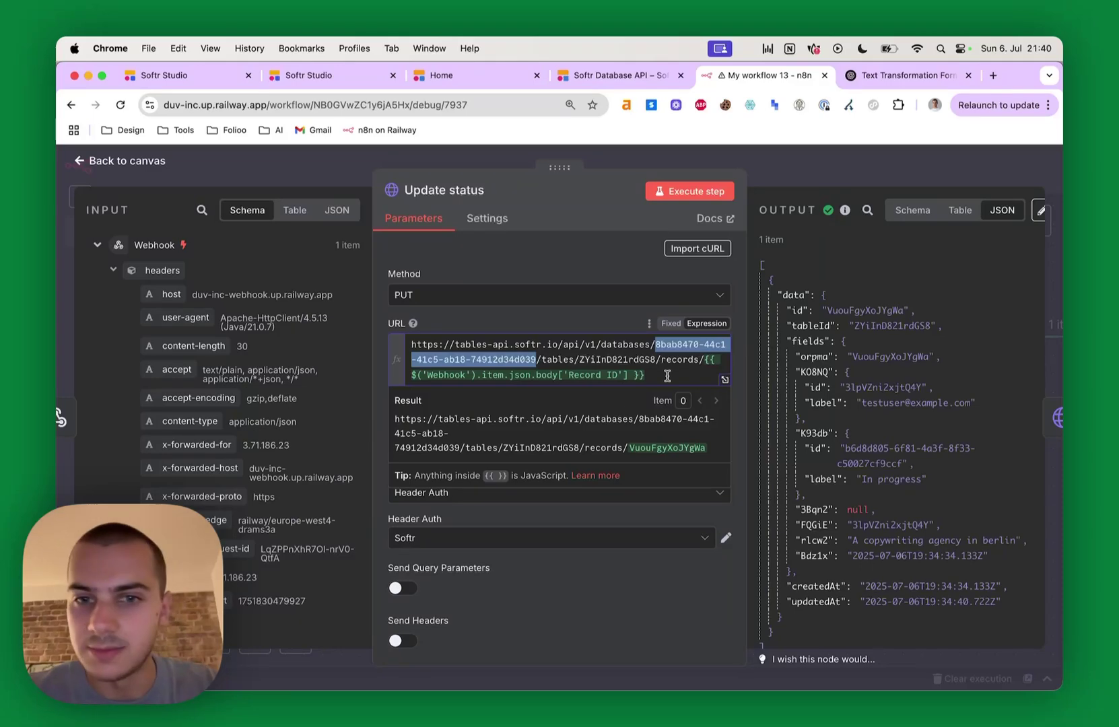
Highlight the table ID in the Softr Ideas table's web address and the same ID in the n8n Update status URL.
{"action": "left_click", "coordinate": [343, 75]}
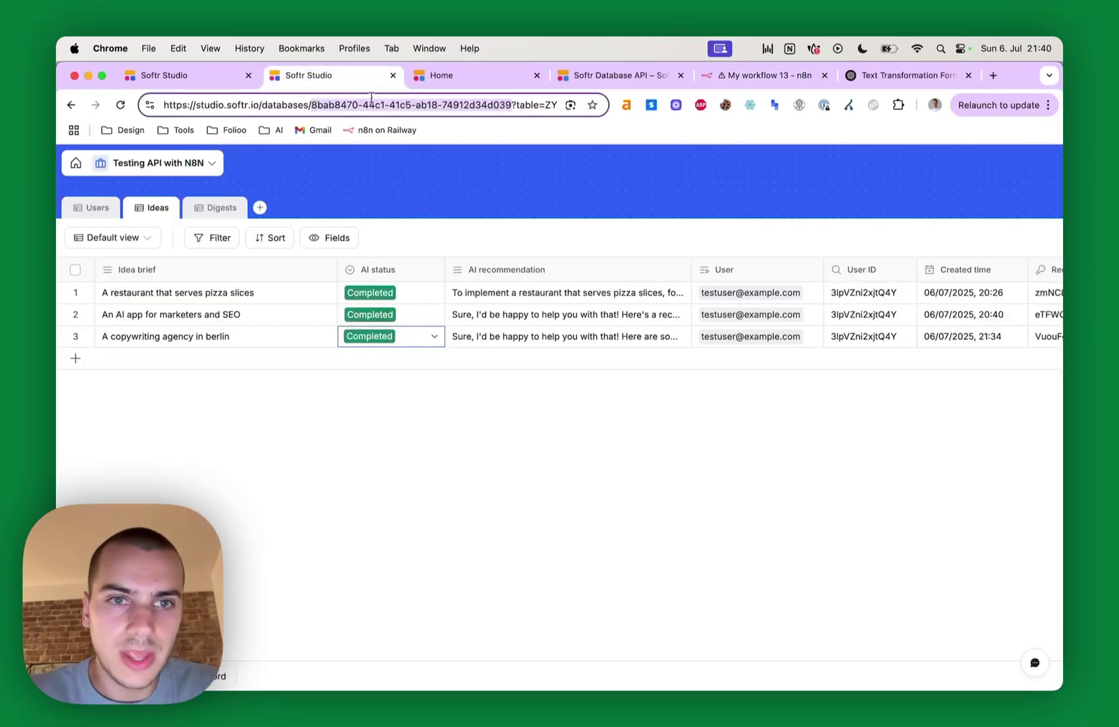
{"action": "left_click", "coordinate": [461, 106]}
{"action": "key", "text": "super+Right"}
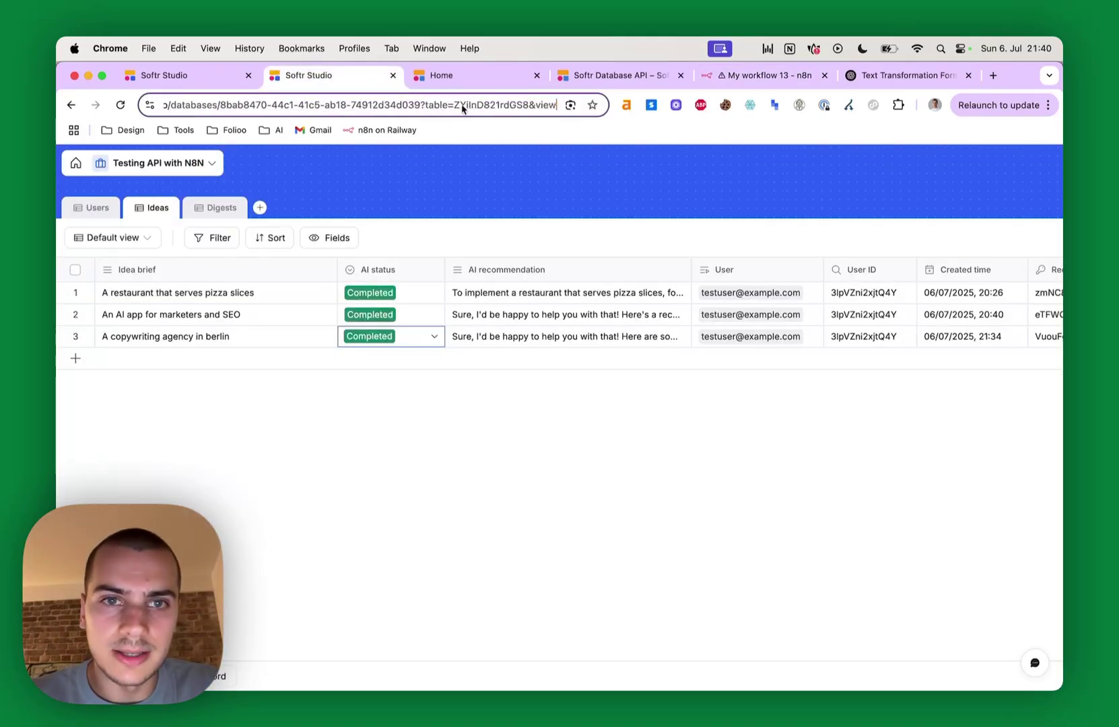
{"action": "double_click", "coordinate": [485, 104]}
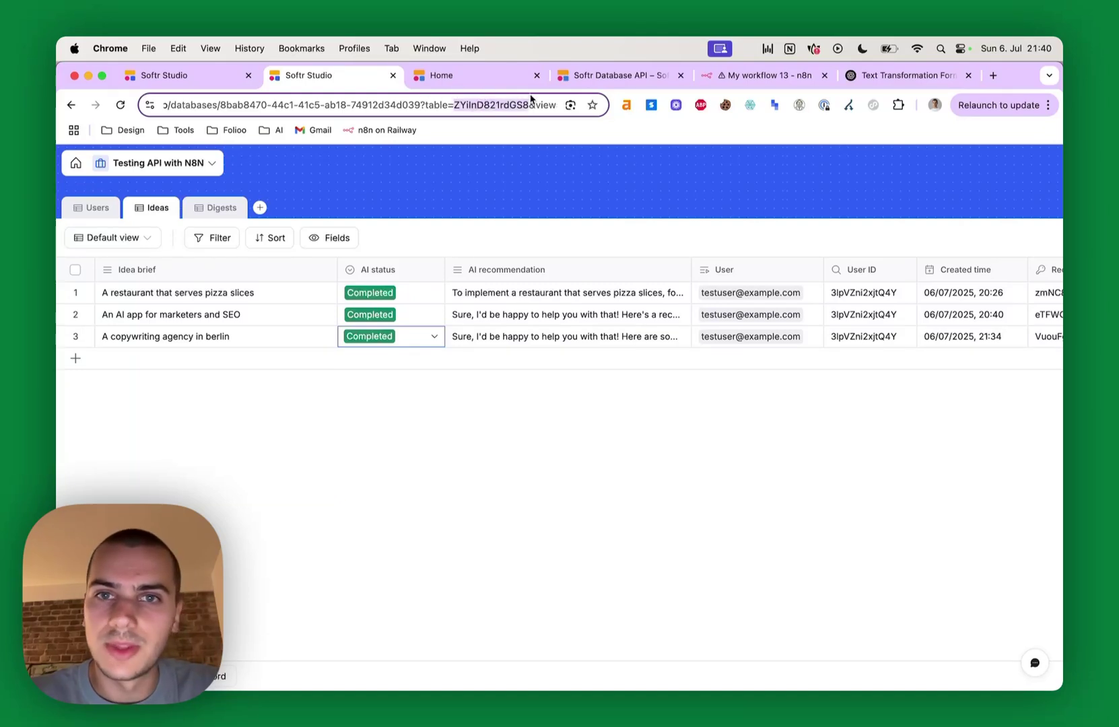
{"action": "left_click", "coordinate": [721, 71]}
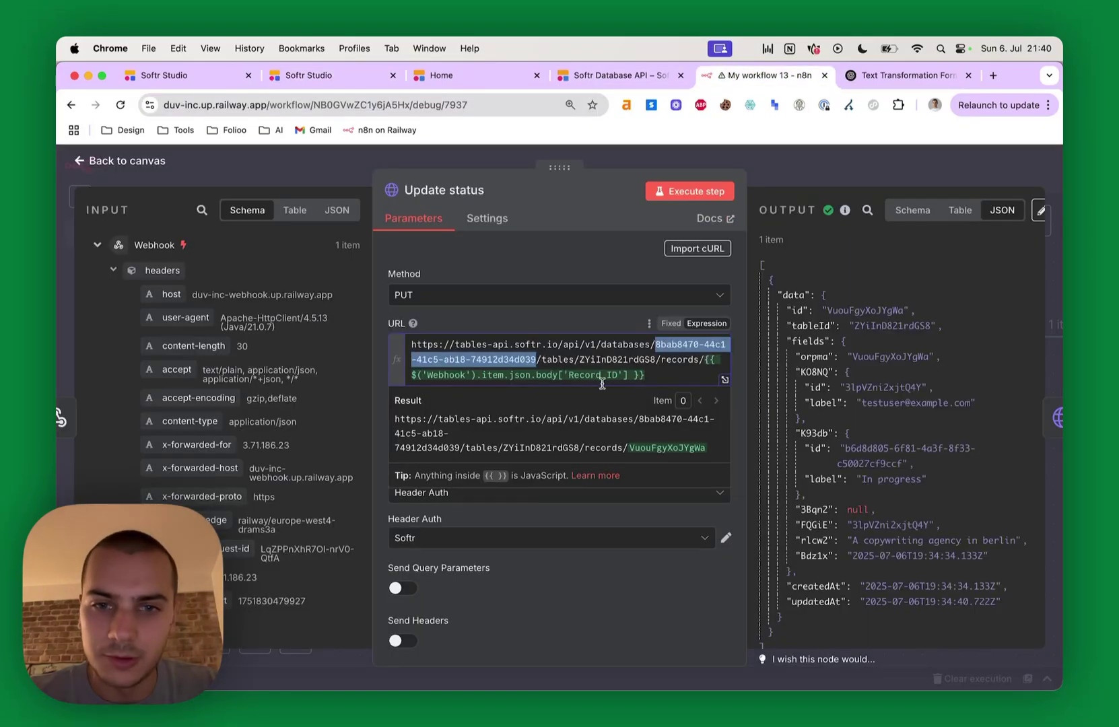
{"action": "double_click", "coordinate": [603, 362]}
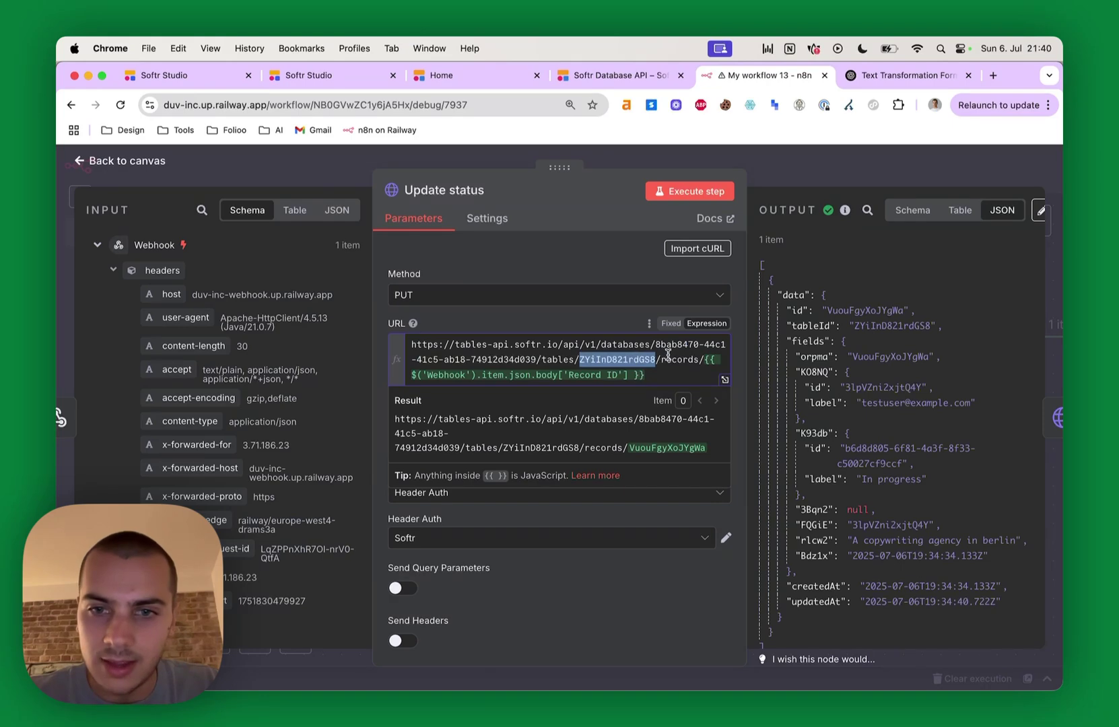
Highlight the recordId placeholder in the documented Update Record path, returning to the n8n Update status node.
{"action": "left_click", "coordinate": [620, 75]}
{"action": "left_click_drag", "start_coordinate": [671, 297], "coordinate": [743, 306]}
{"action": "key", "text": "ctrl+Tab"}
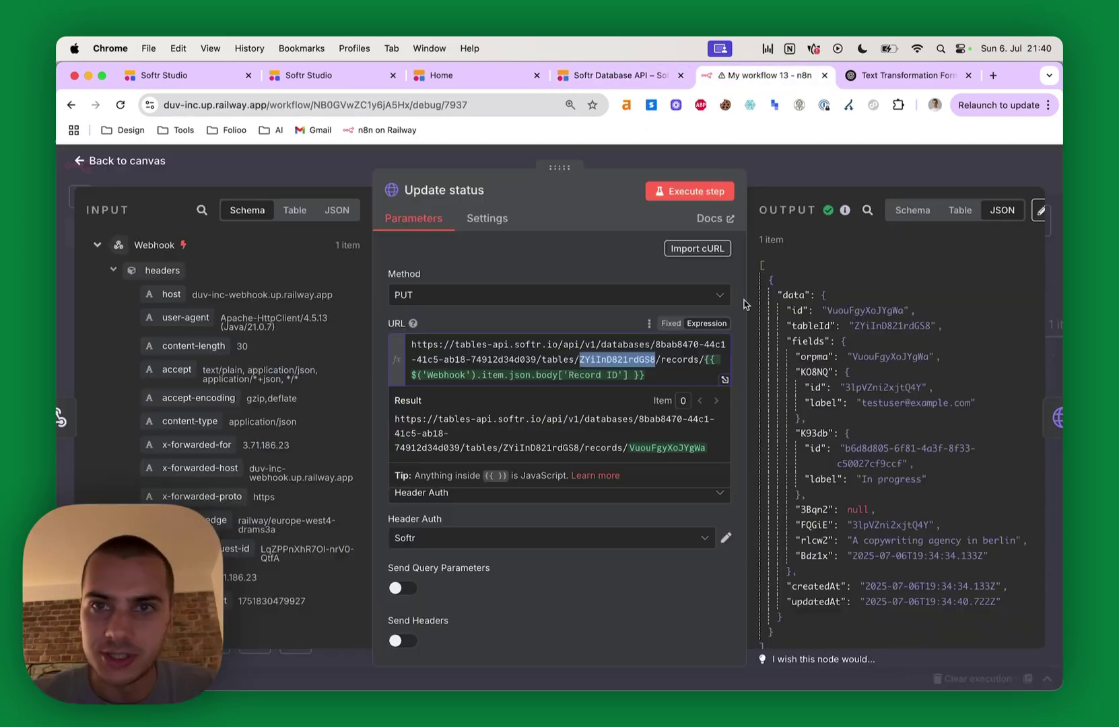
Replace the record expression ending the Update status URL with the Record ID field from the Webhook input's body.
{"action": "left_click", "coordinate": [656, 359]}
{"action": "scroll", "coordinate": [282, 431], "scroll_direction": "down", "scroll_amount": 3}
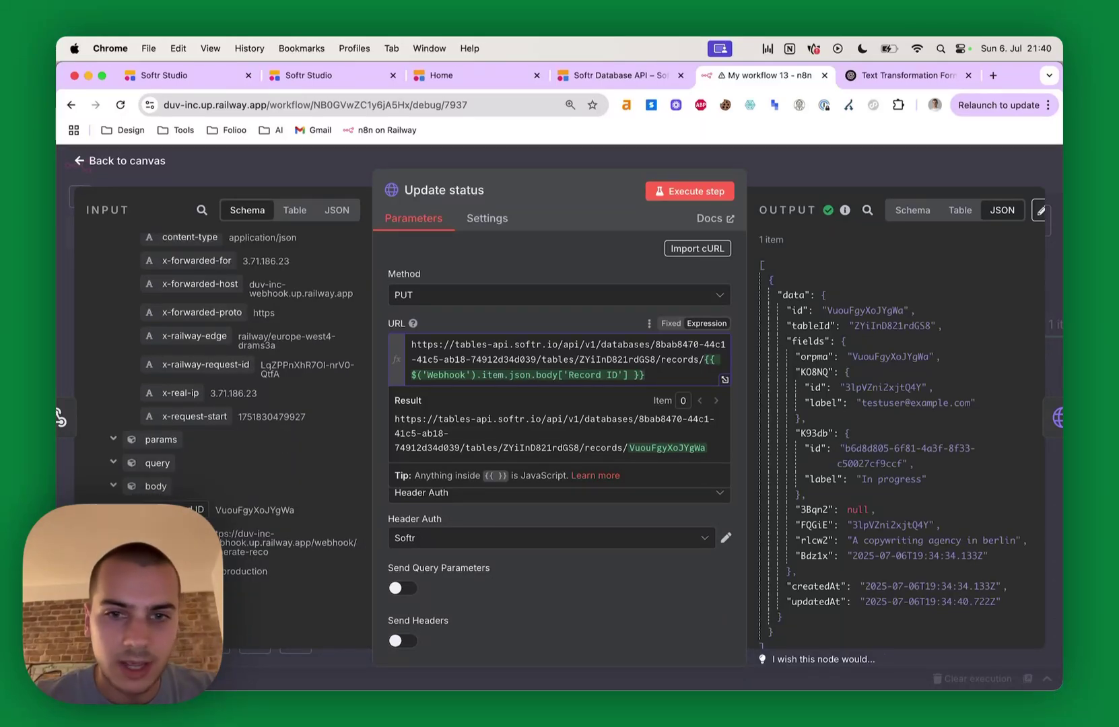
{"action": "left_click_drag", "start_coordinate": [706, 370], "coordinate": [704, 354]}
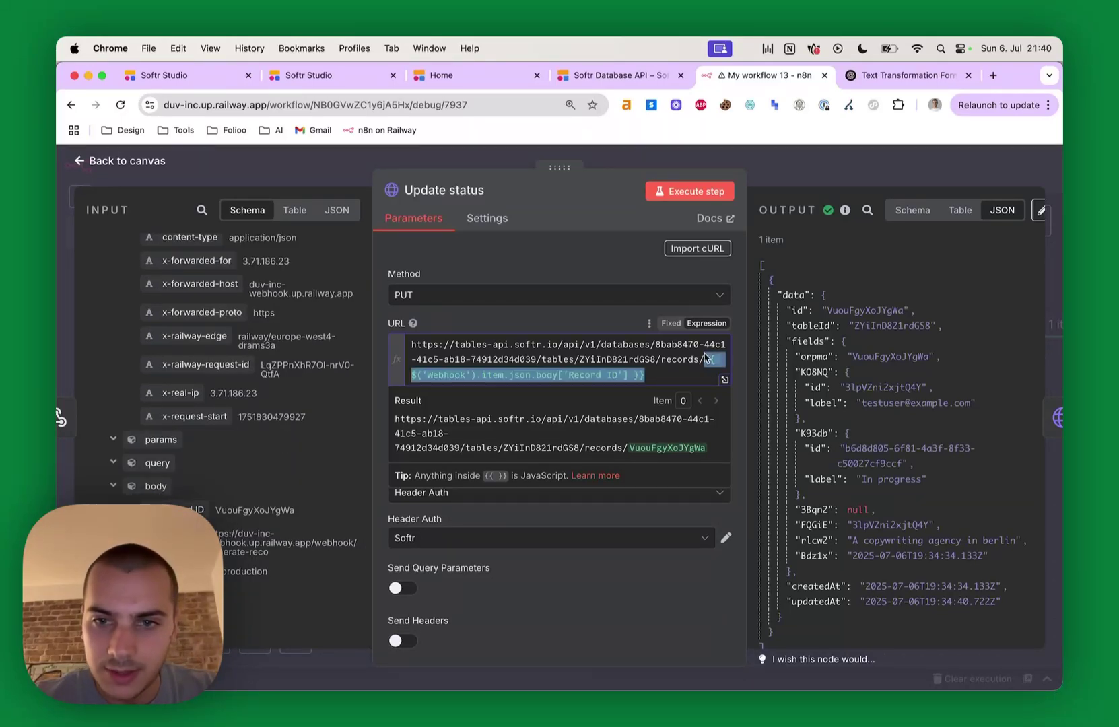
{"action": "key", "text": "BackSpace"}
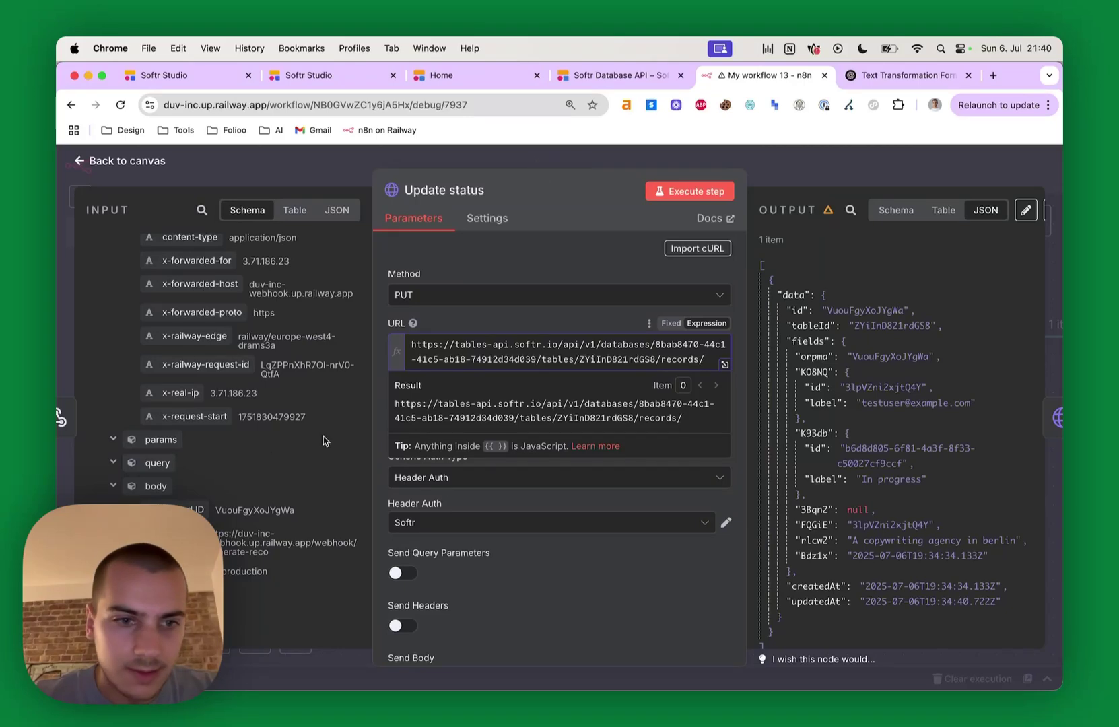
{"action": "left_click_drag", "start_coordinate": [197, 509], "coordinate": [723, 367]}
{"action": "scroll", "coordinate": [259, 300], "scroll_direction": "up", "scroll_amount": 5}
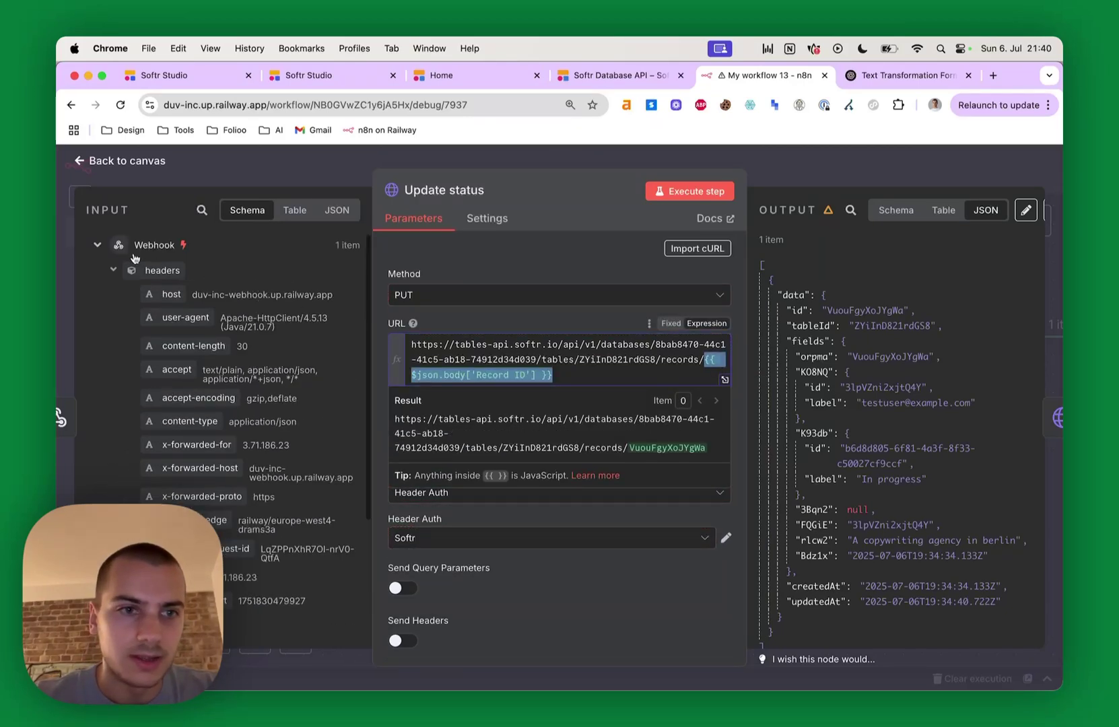
{"action": "left_click", "coordinate": [114, 247]}
{"action": "left_click", "coordinate": [99, 247]}
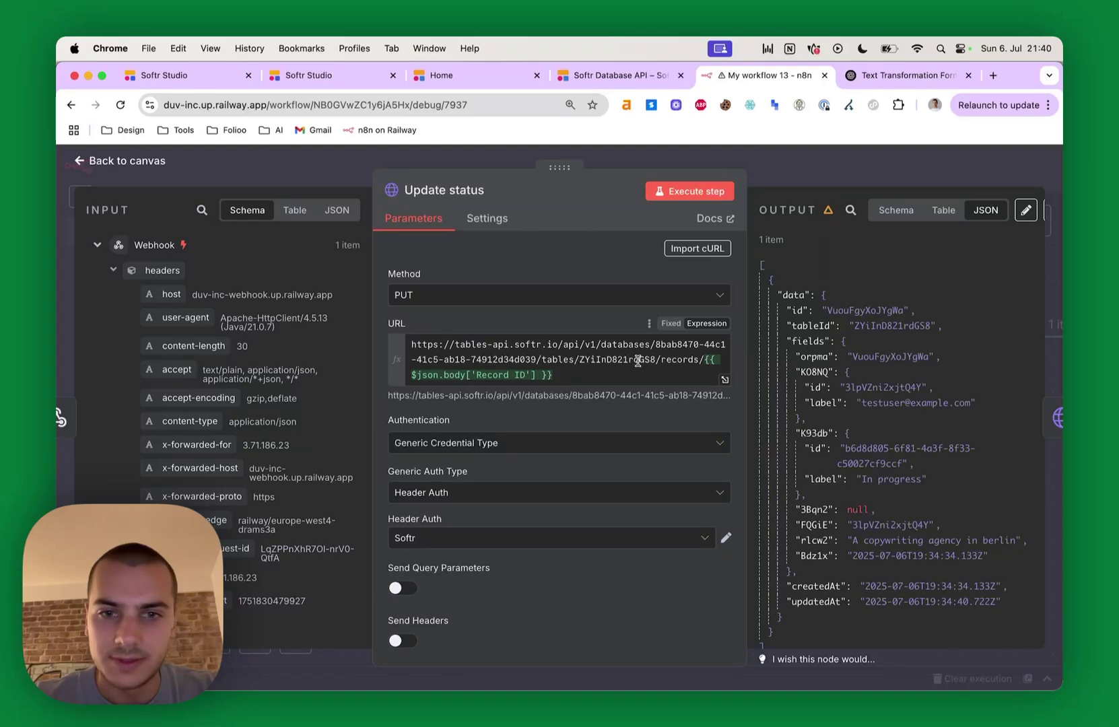
Review the Update status node's resolved URL, header authentication and request body settings.
{"action": "left_click", "coordinate": [605, 371]}
{"action": "scroll", "coordinate": [611, 455], "scroll_direction": "down", "scroll_amount": 1}
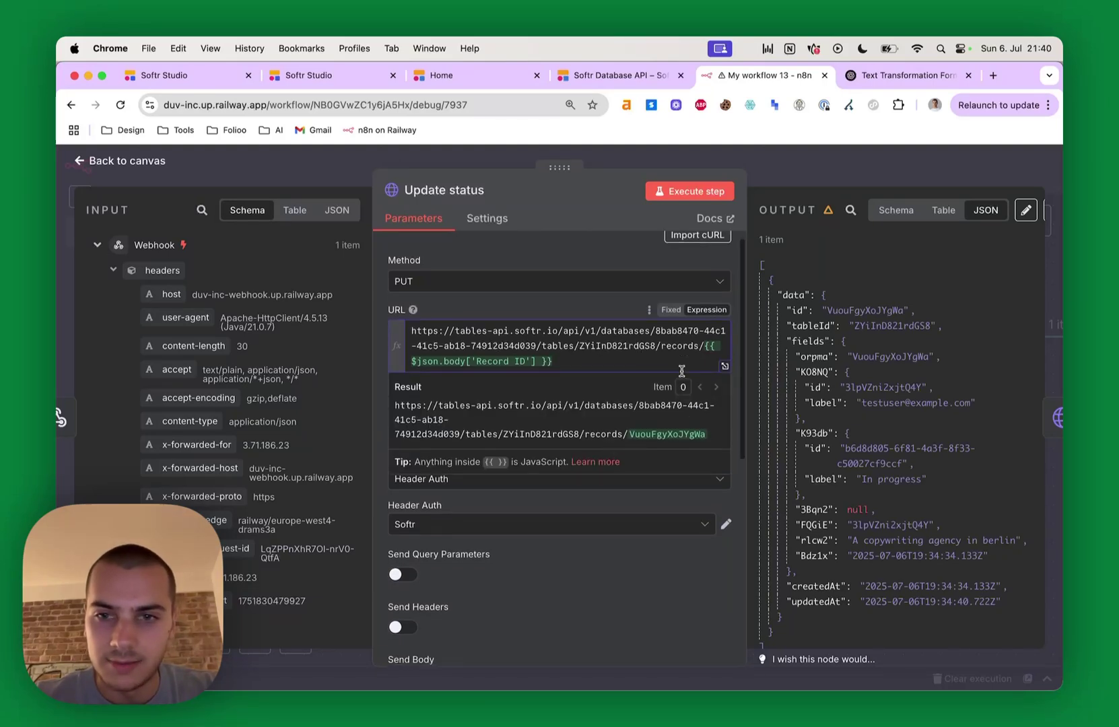
{"action": "left_click", "coordinate": [618, 311]}
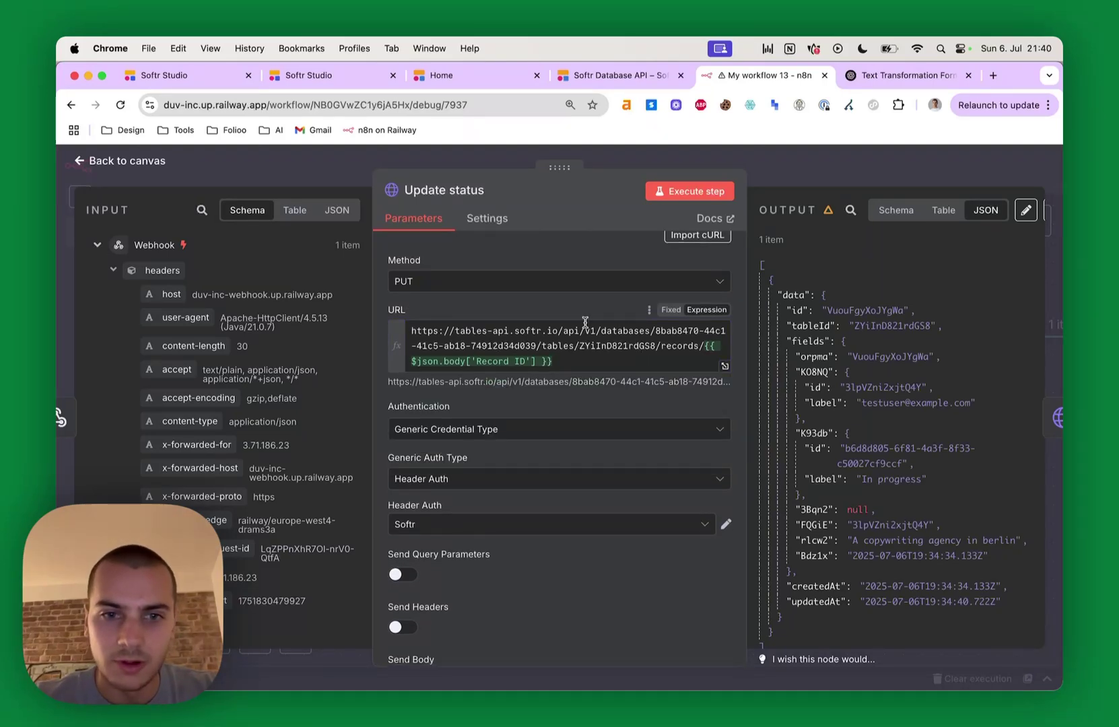
{"action": "scroll", "coordinate": [513, 410], "scroll_direction": "down", "scroll_amount": 3}
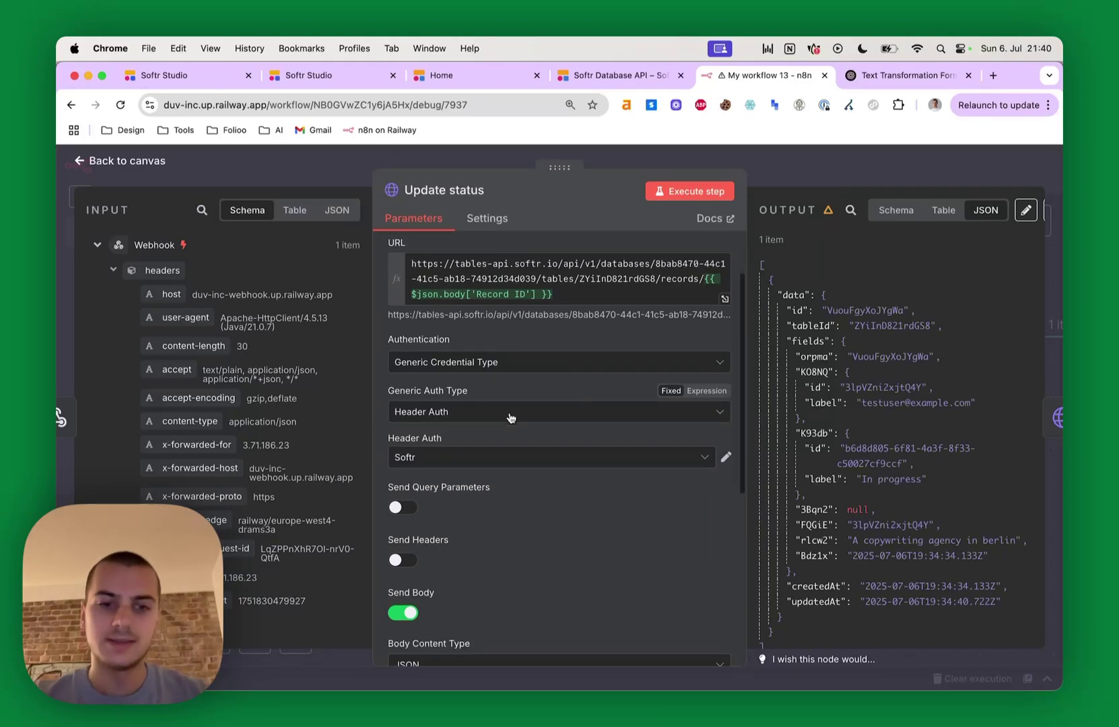
{"action": "scroll", "coordinate": [511, 418], "scroll_direction": "down", "scroll_amount": 5}
Switch to the Softr API documentation and examine the Update Record request body, example request and Softr-Api-Key header.
{"action": "key", "text": "ctrl+shift+Tab"}
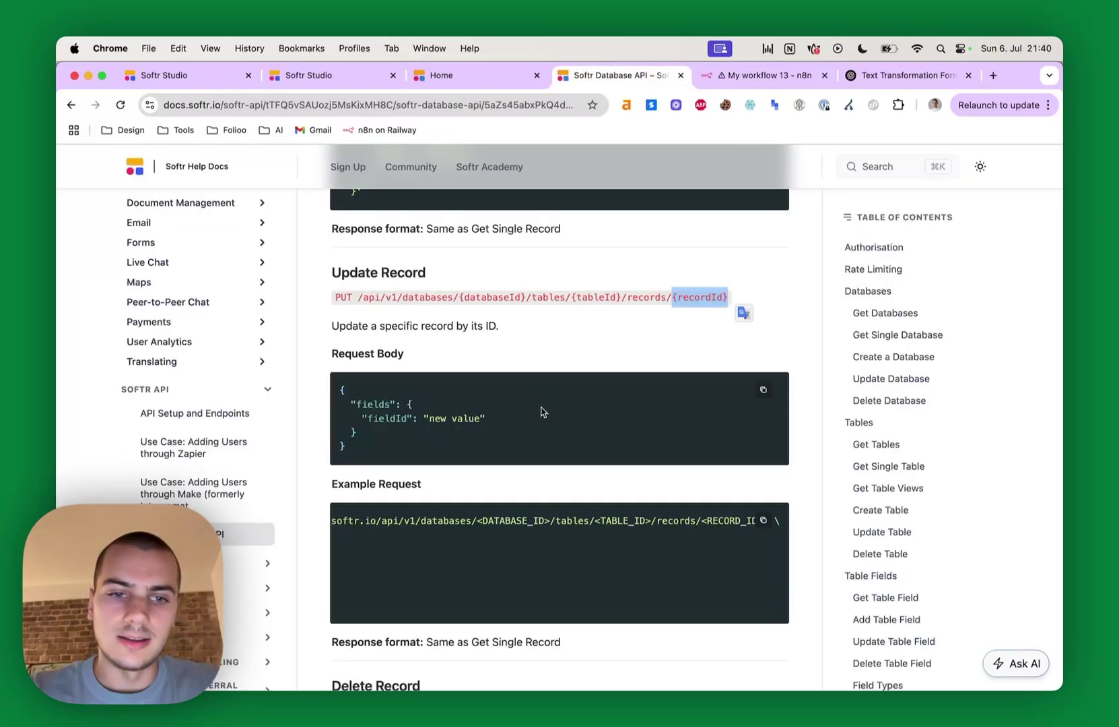
{"action": "scroll", "coordinate": [543, 412], "scroll_direction": "down", "scroll_amount": 1}
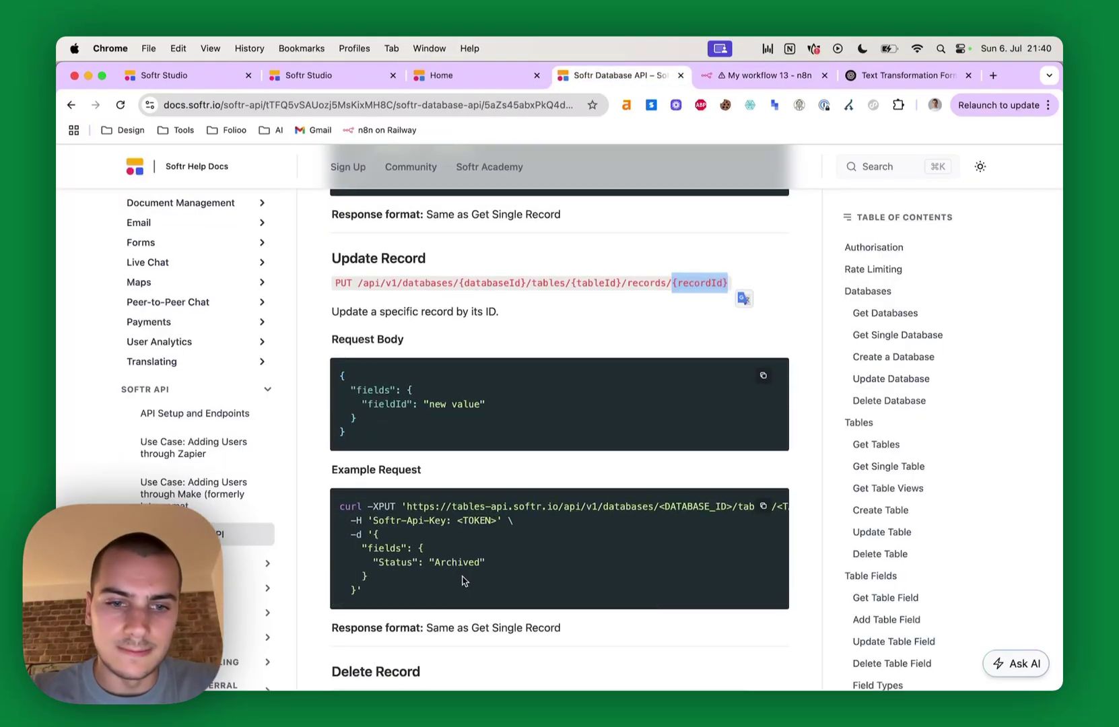
{"action": "scroll", "coordinate": [463, 580], "scroll_direction": "down", "scroll_amount": 2}
{"action": "scroll", "coordinate": [511, 465], "scroll_direction": "down", "scroll_amount": 1}
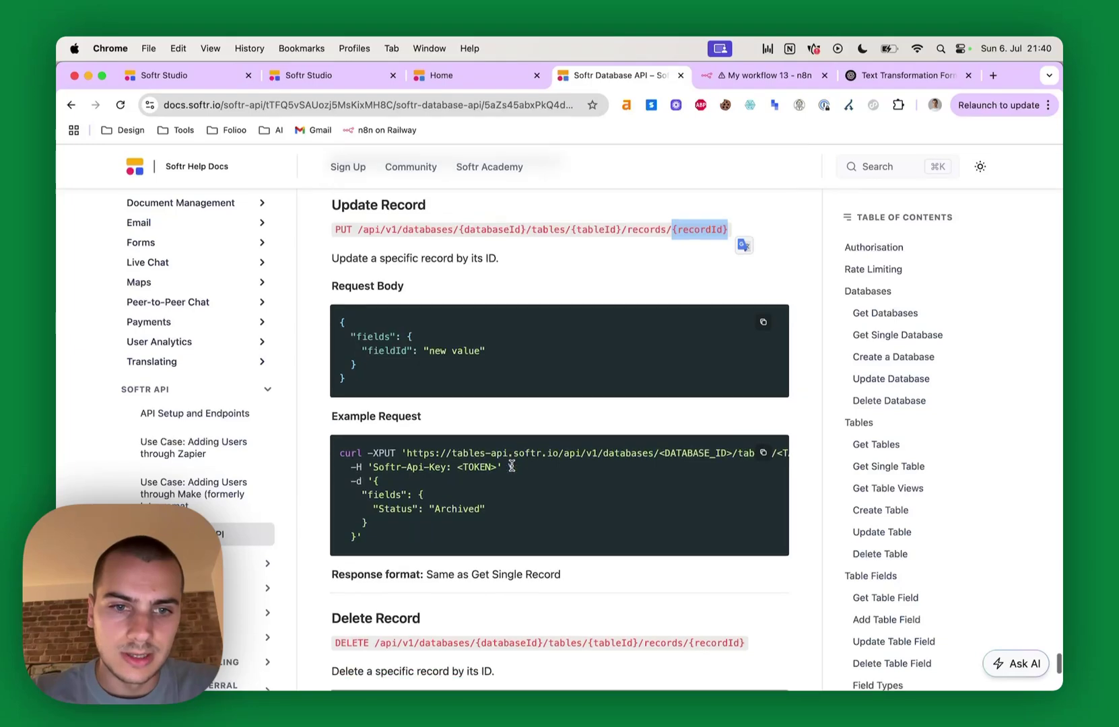
{"action": "scroll", "coordinate": [534, 482], "scroll_direction": "down", "scroll_amount": 1}
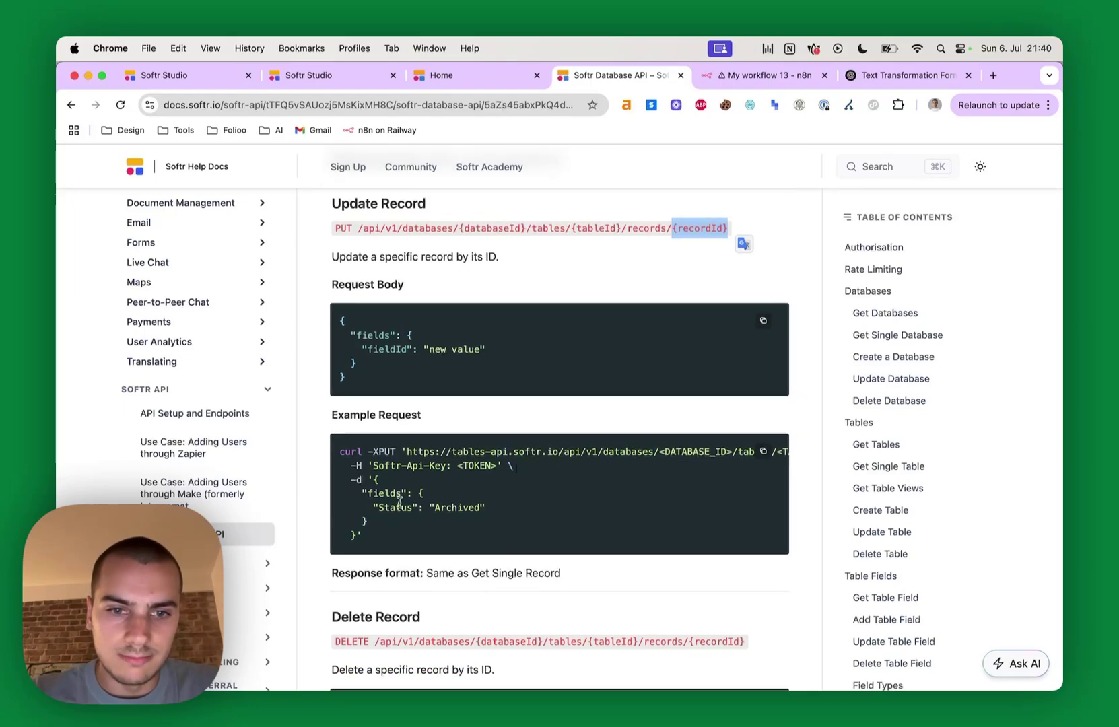
{"action": "left_click", "coordinate": [442, 466]}
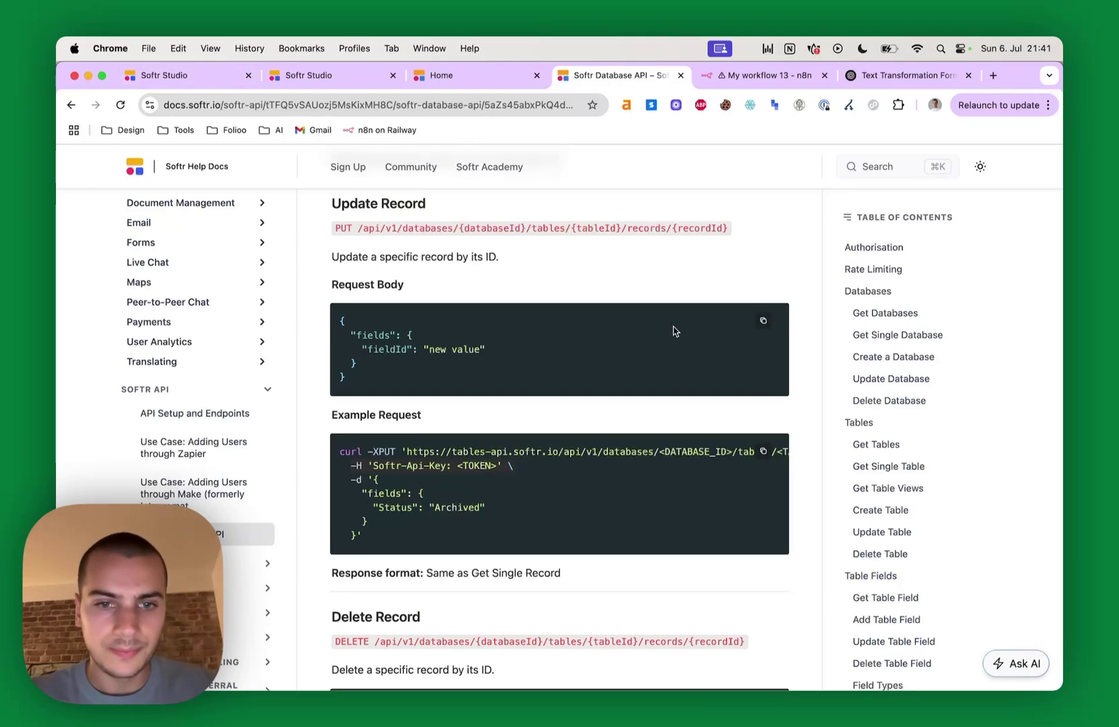
Return to the n8n Update status node and review its Authentication and Generic Auth Type options.
{"action": "left_click", "coordinate": [767, 75]}
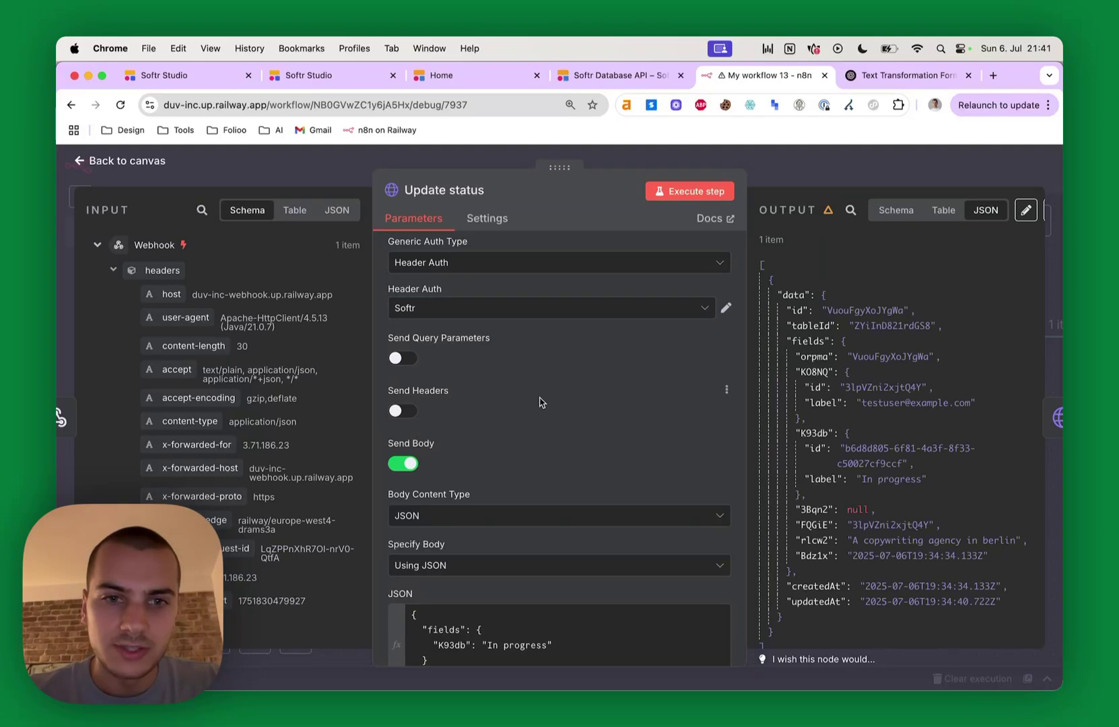
{"action": "scroll", "coordinate": [539, 402], "scroll_direction": "up", "scroll_amount": 3}
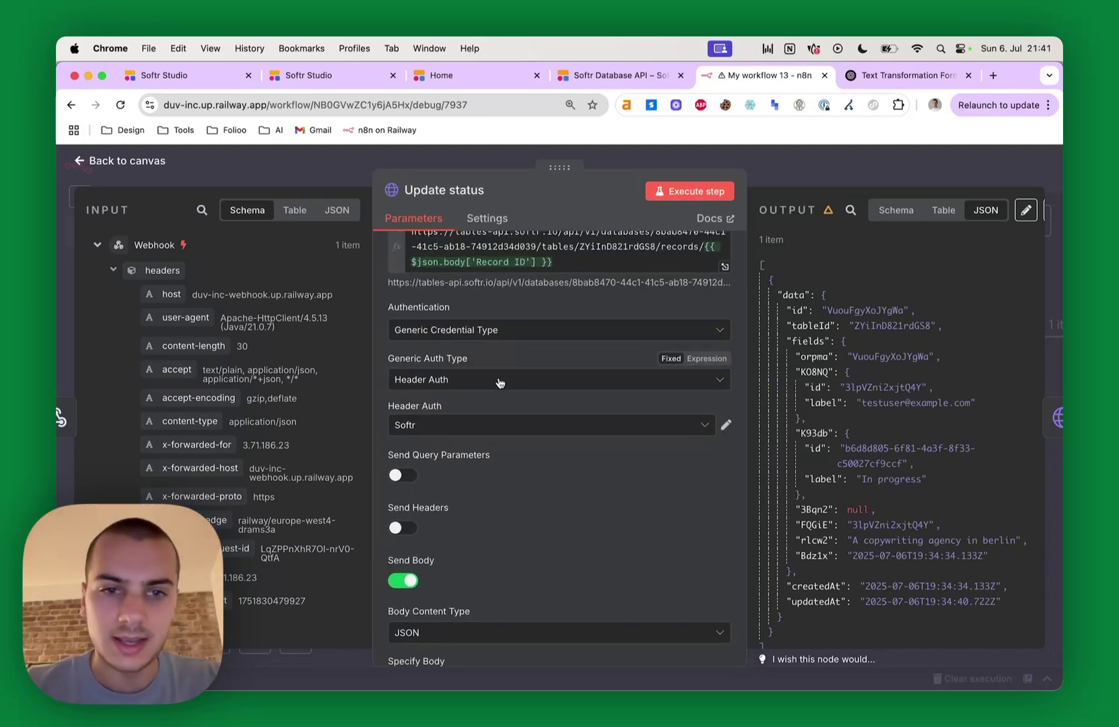
{"action": "left_click", "coordinate": [469, 333]}
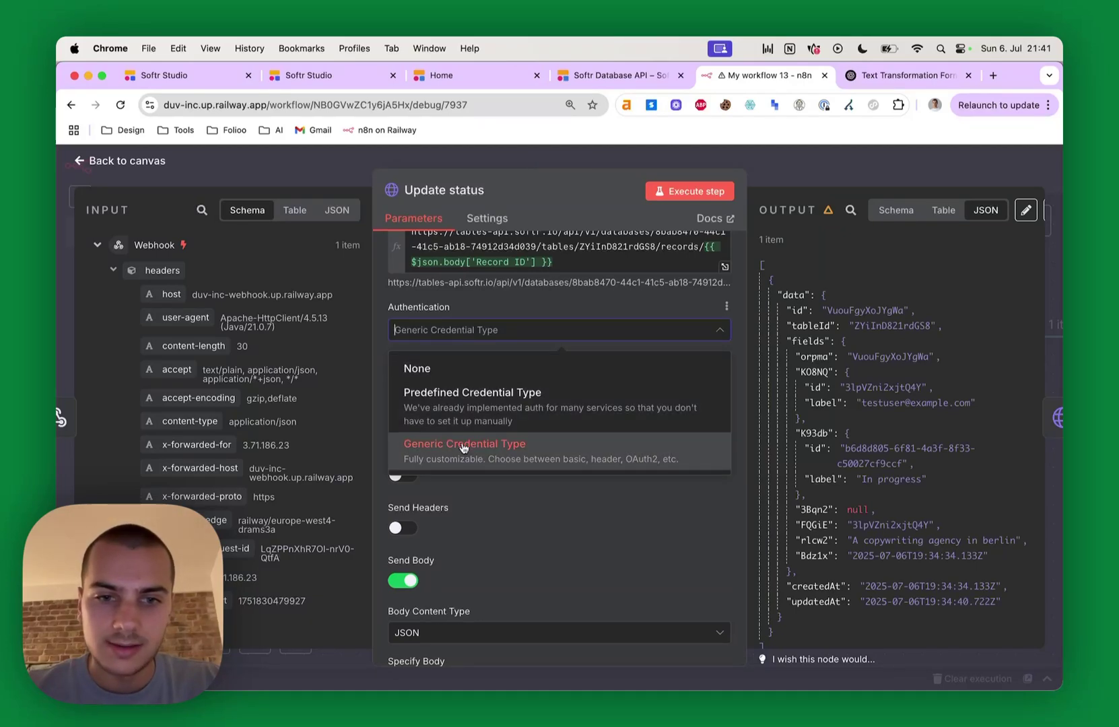
{"action": "left_click", "coordinate": [362, 330]}
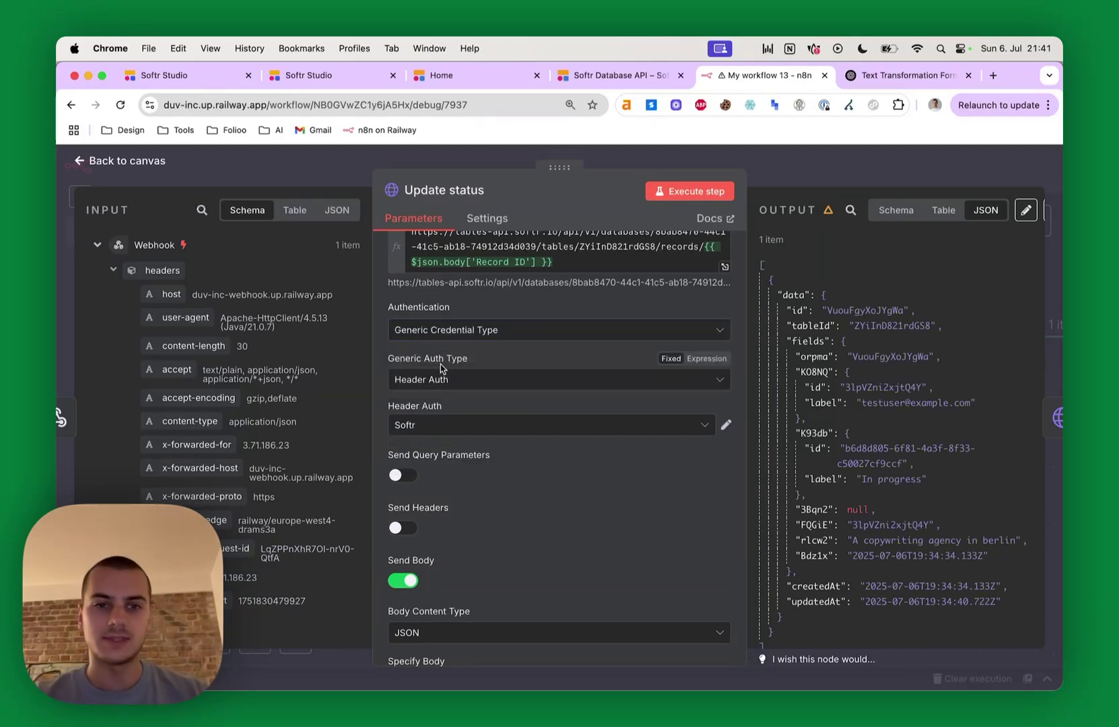
{"action": "left_click", "coordinate": [455, 380]}
{"action": "left_click", "coordinate": [451, 380]}
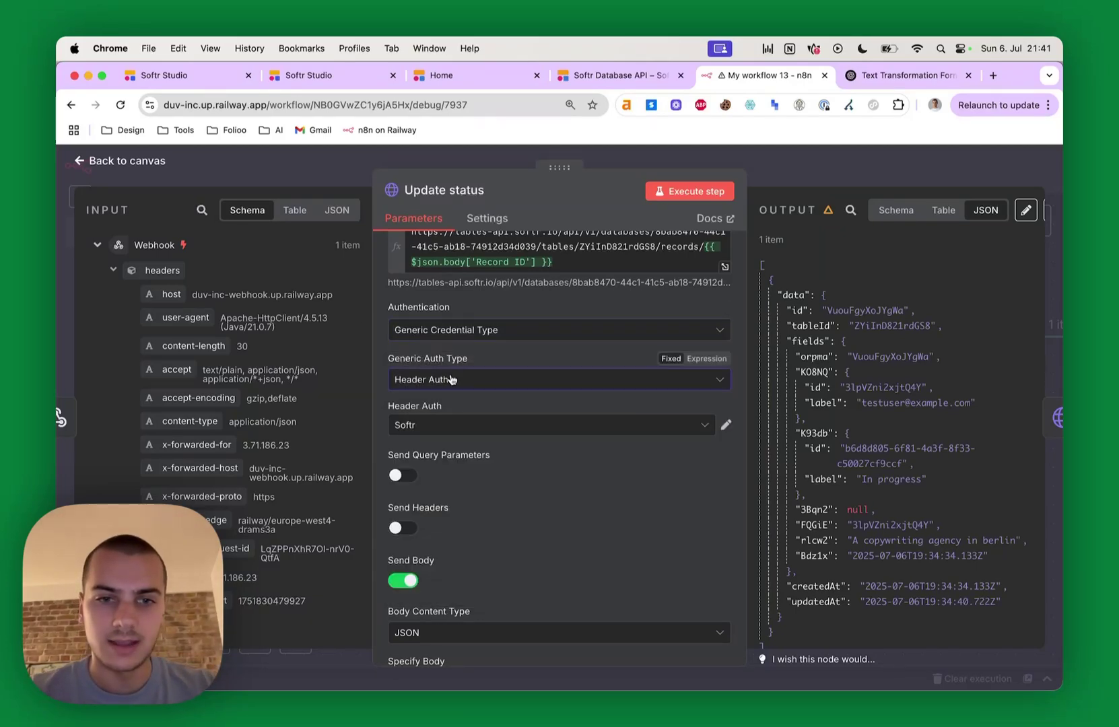
Review the available Header Auth credentials and inspect the Softr credential's header name and value fields.
{"action": "left_click", "coordinate": [436, 426]}
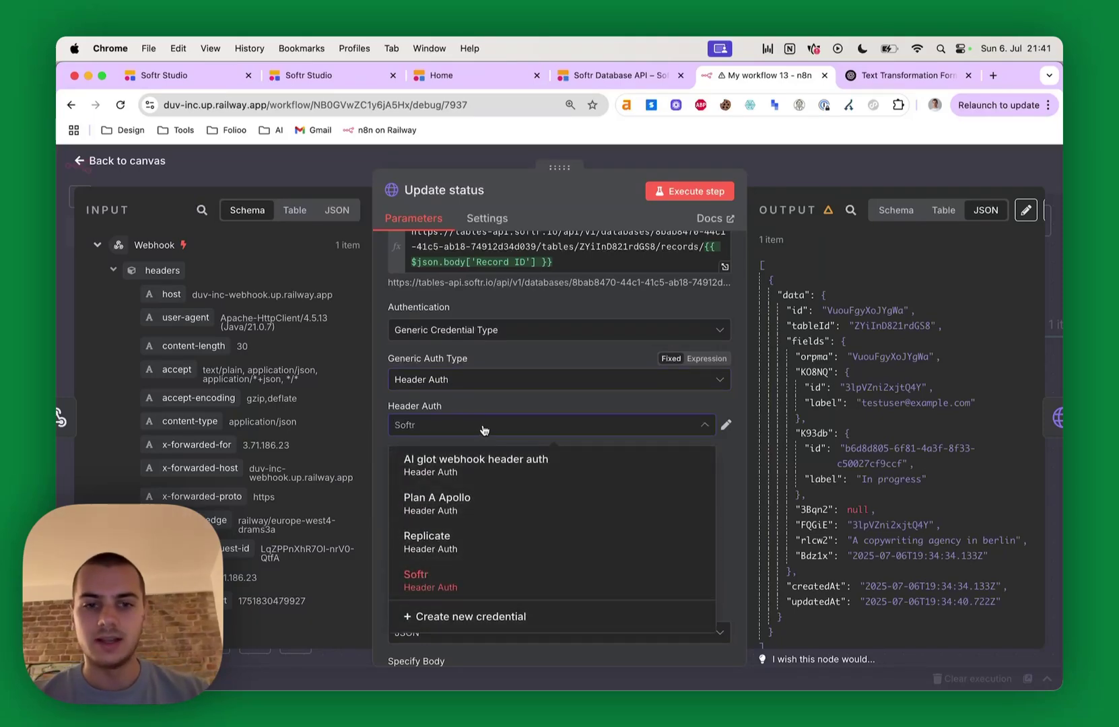
{"action": "left_click", "coordinate": [723, 406]}
{"action": "left_click", "coordinate": [725, 424]}
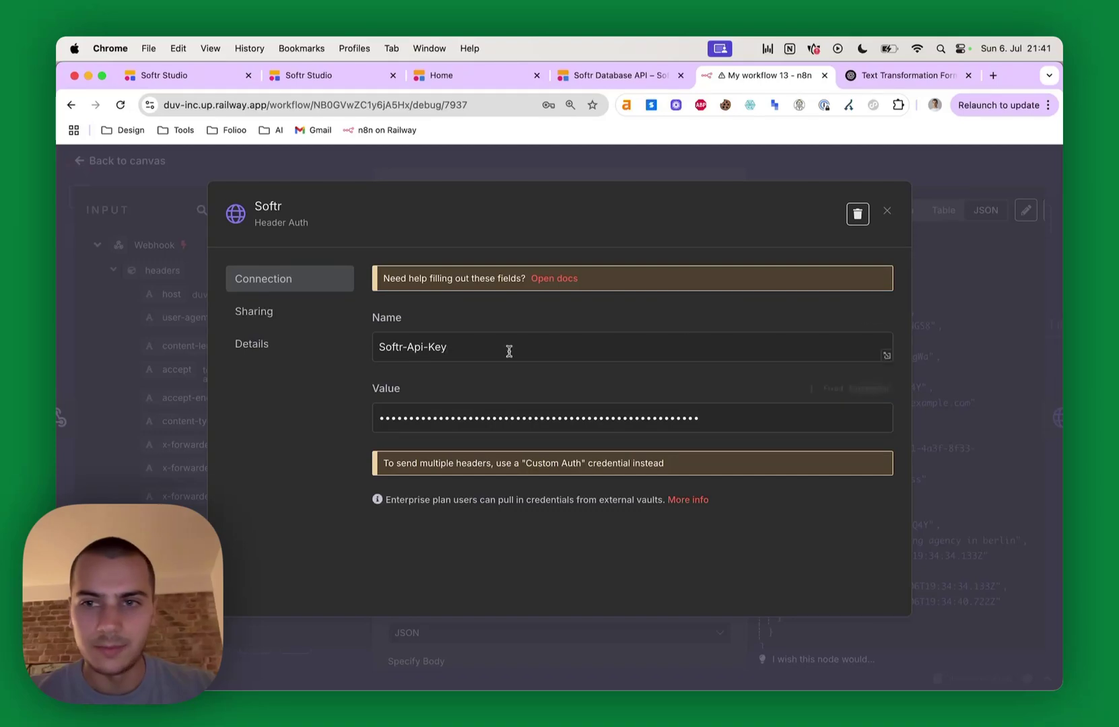
{"action": "key", "text": "Escape"}
Examine the Update status node's JSON body, highlighting the K93db field ID and its "In progress" value, and close the node.
{"action": "scroll", "coordinate": [510, 498], "scroll_direction": "down", "scroll_amount": 4}
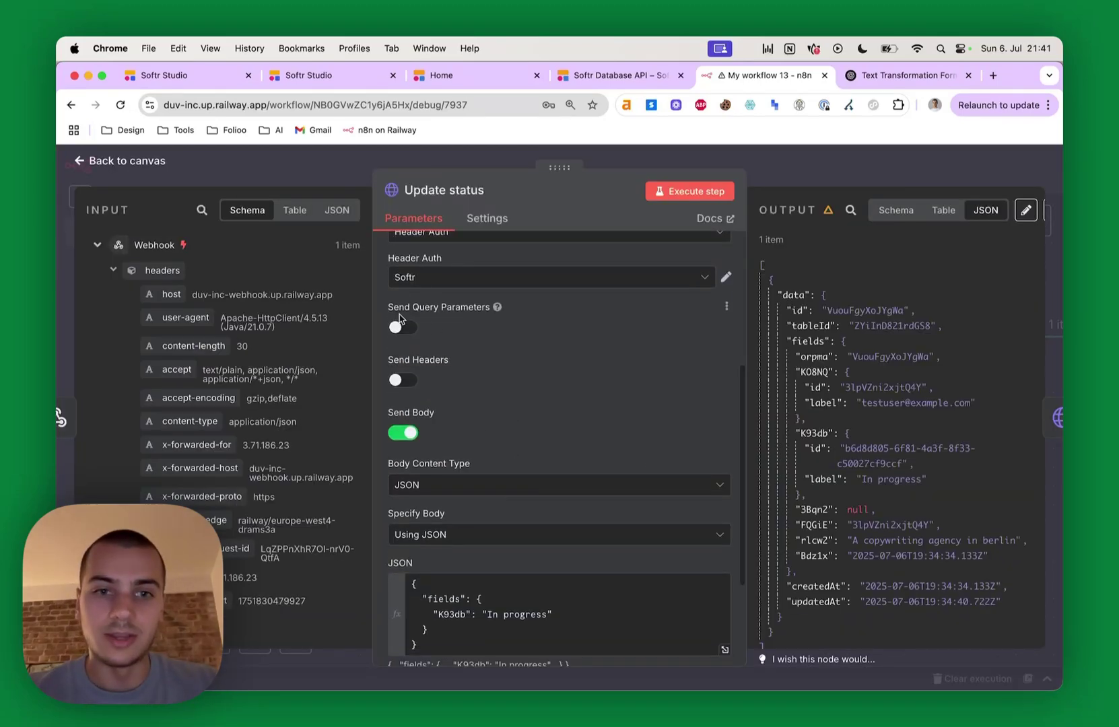
{"action": "scroll", "coordinate": [451, 354], "scroll_direction": "up", "scroll_amount": 3}
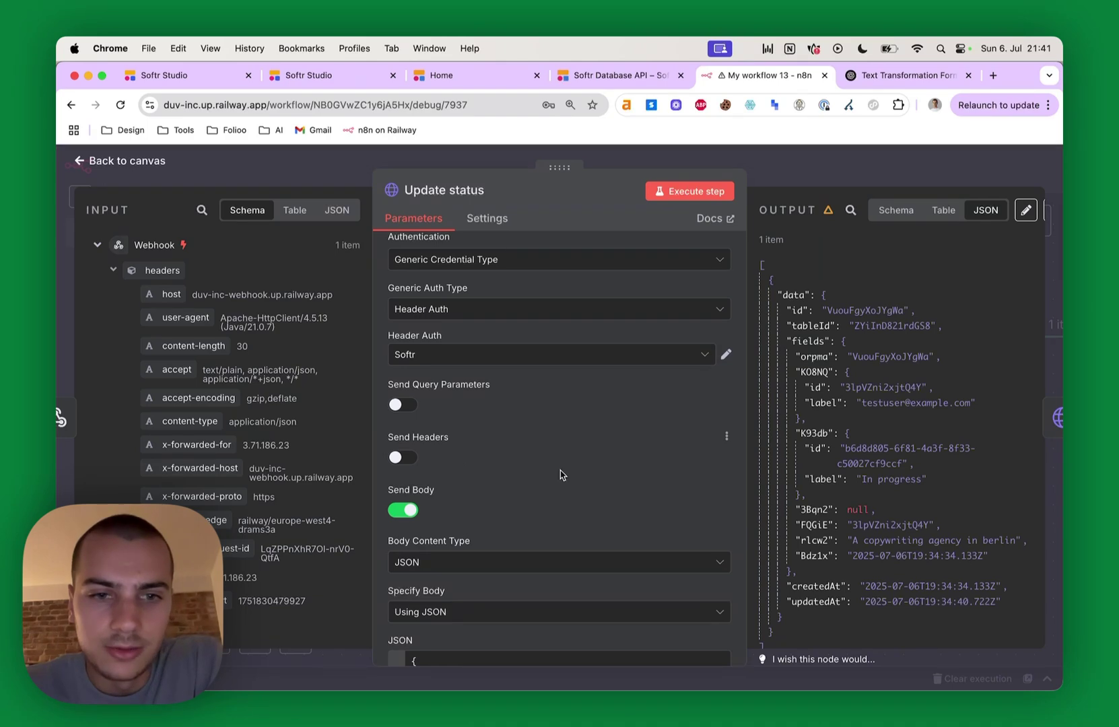
{"action": "scroll", "coordinate": [568, 403], "scroll_direction": "down", "scroll_amount": 3}
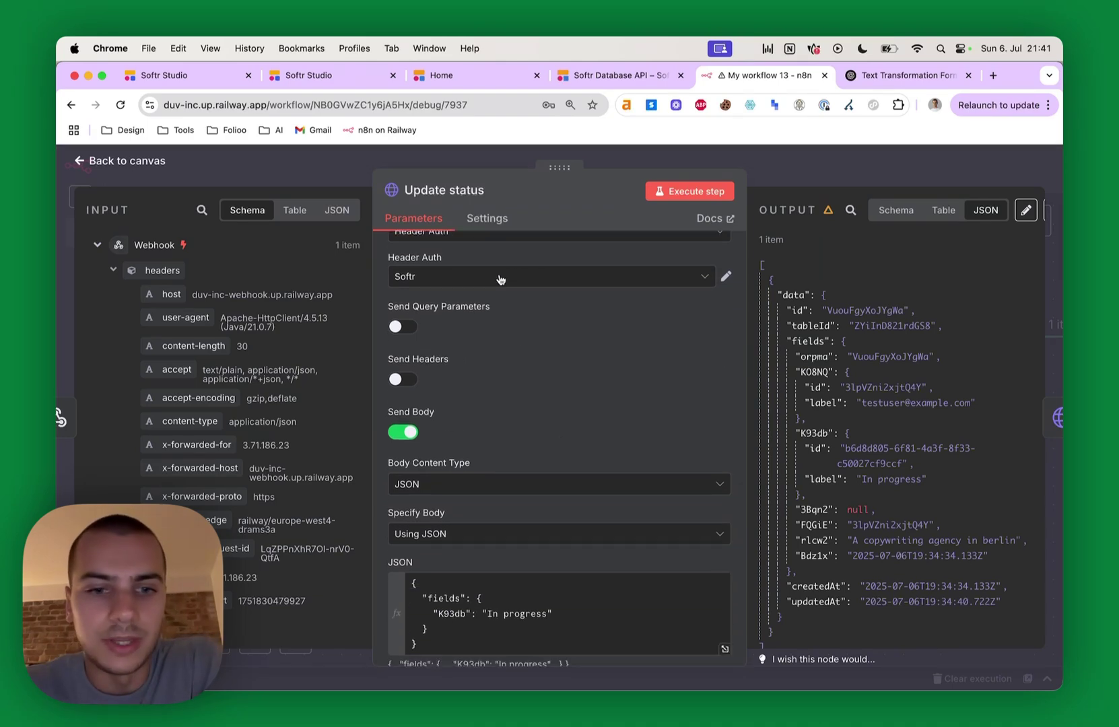
{"action": "scroll", "coordinate": [525, 396], "scroll_direction": "down", "scroll_amount": 5}
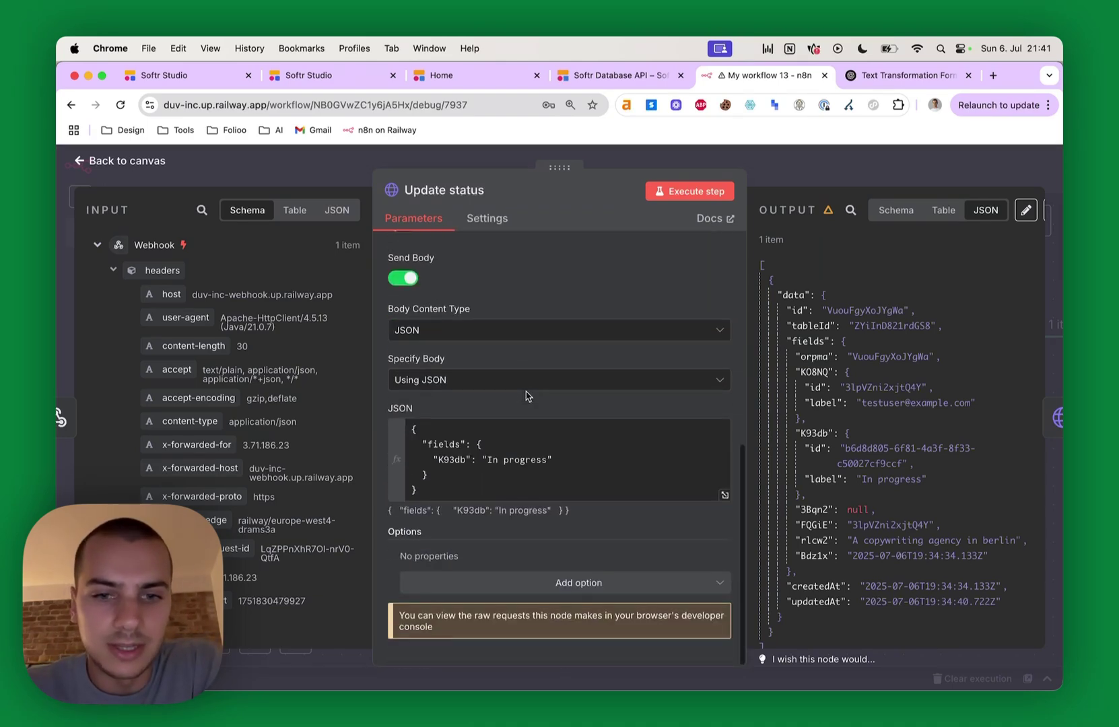
{"action": "double_click", "coordinate": [451, 460]}
{"action": "left_click", "coordinate": [470, 452]}
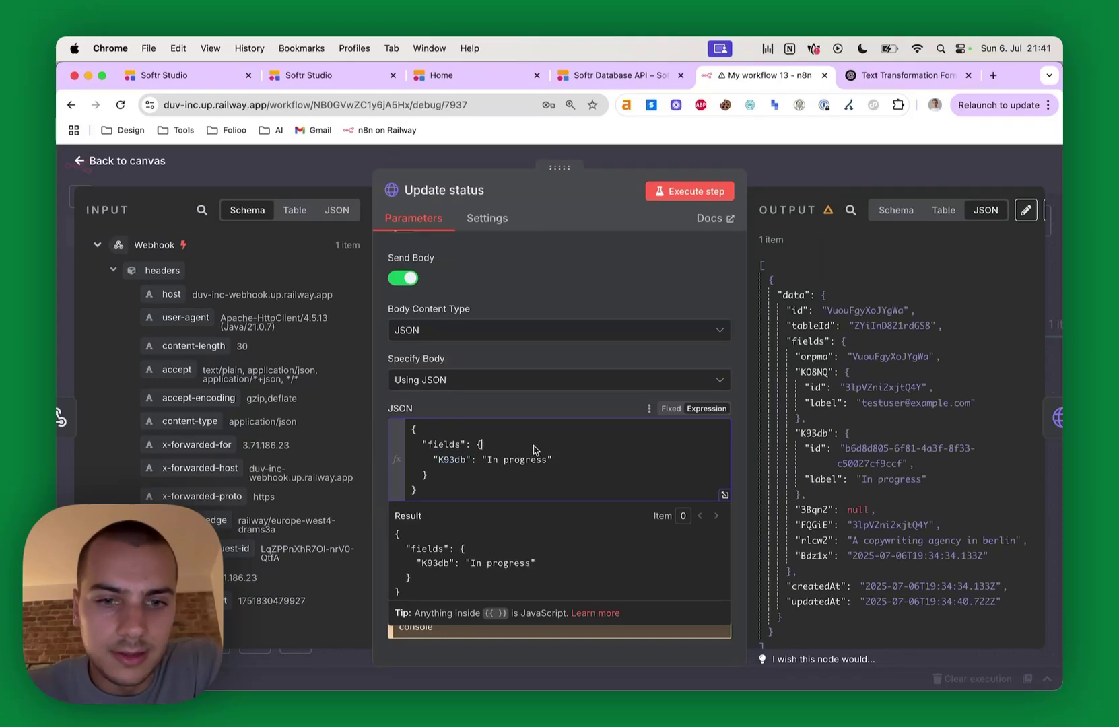
{"action": "double_click", "coordinate": [450, 460]}
{"action": "left_click_drag", "start_coordinate": [487, 461], "coordinate": [545, 465]}
{"action": "left_click", "coordinate": [789, 179]}
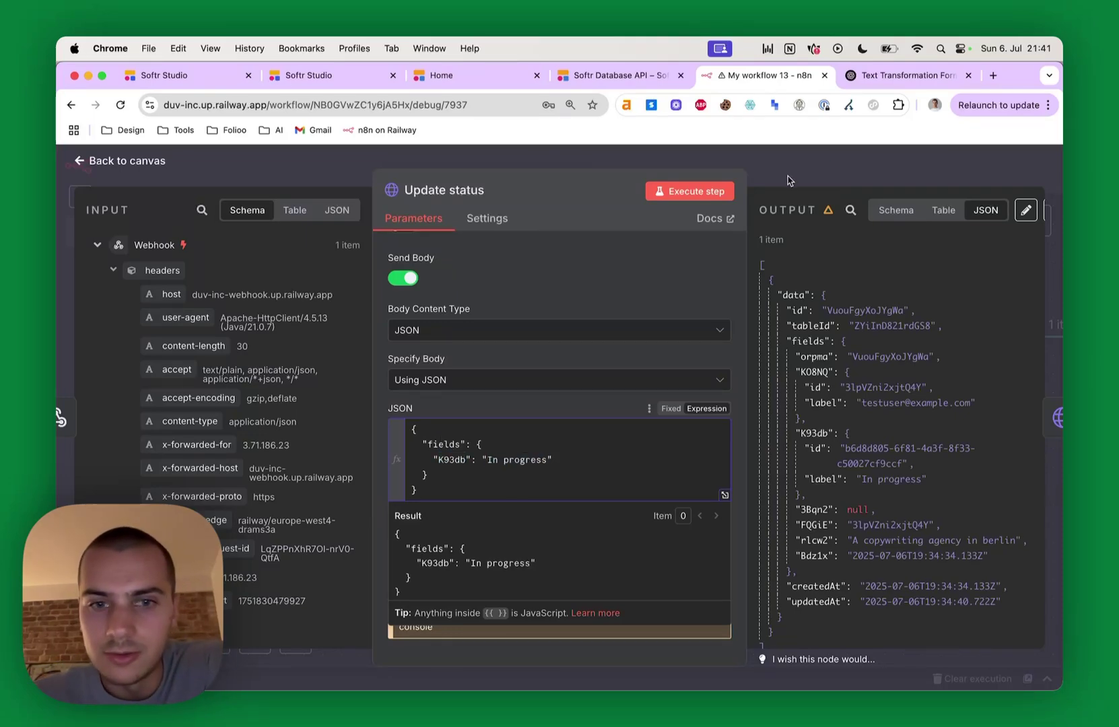
{"action": "key", "text": "Escape"}
Switch to the Softr Ideas table and show the AI status options for the "A copywriting agency in berlin" record.
{"action": "scroll", "coordinate": [246, 338], "scroll_direction": "down", "scroll_amount": 1}
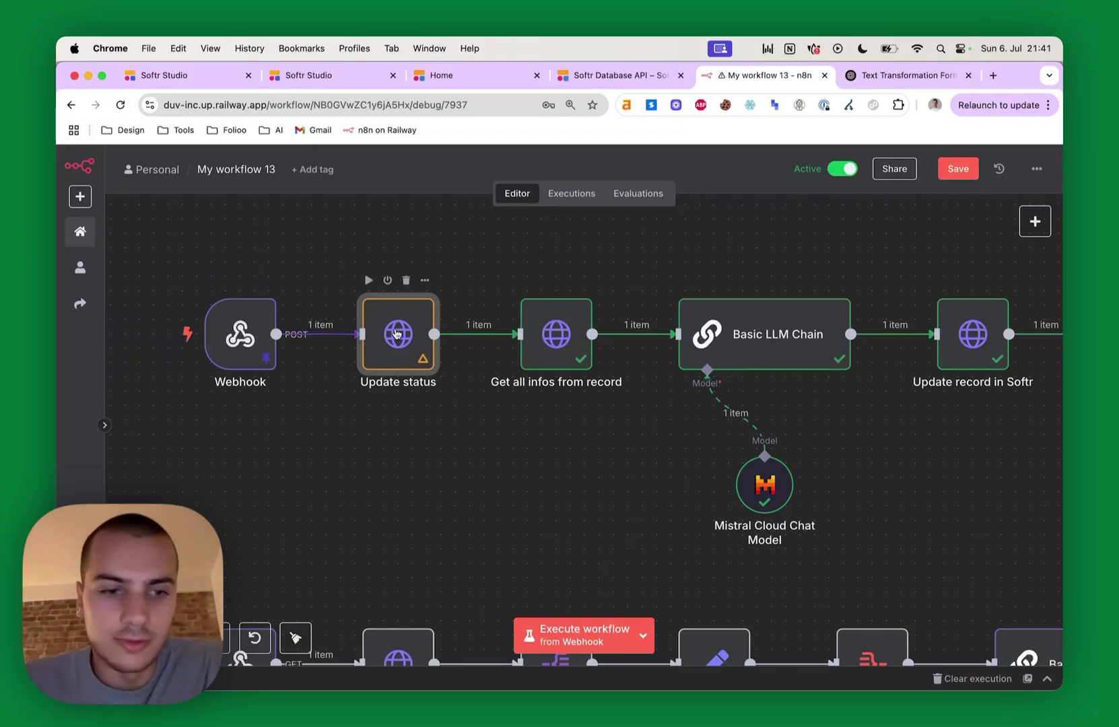
{"action": "left_click", "coordinate": [306, 75]}
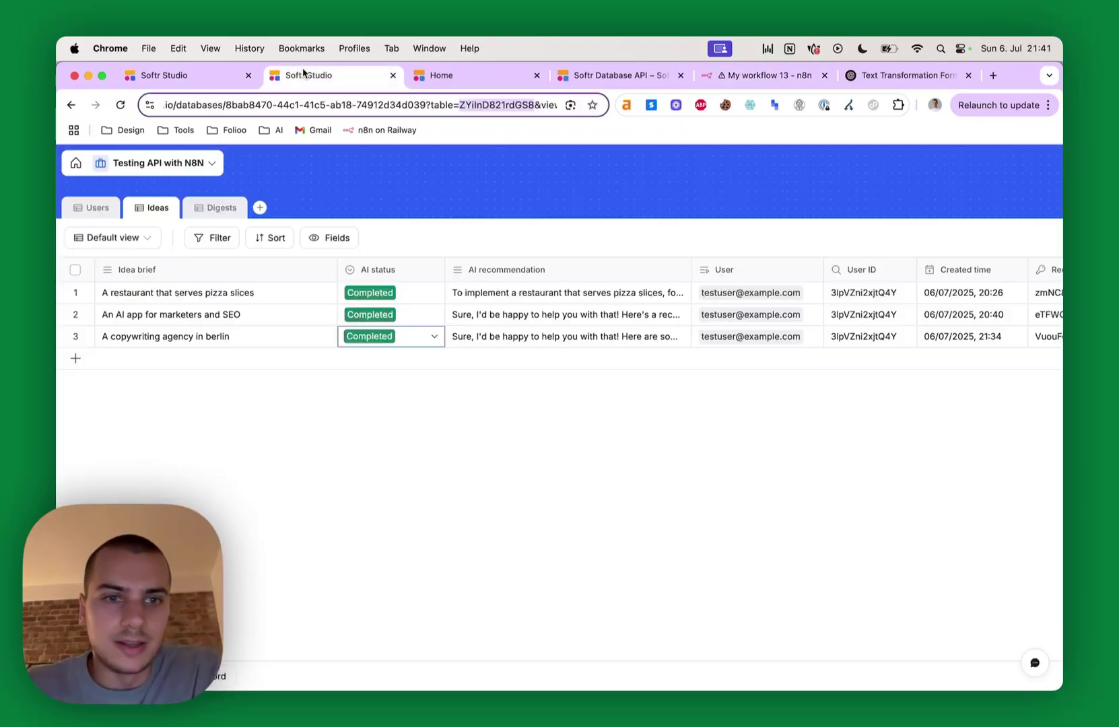
{"action": "left_click", "coordinate": [384, 345]}
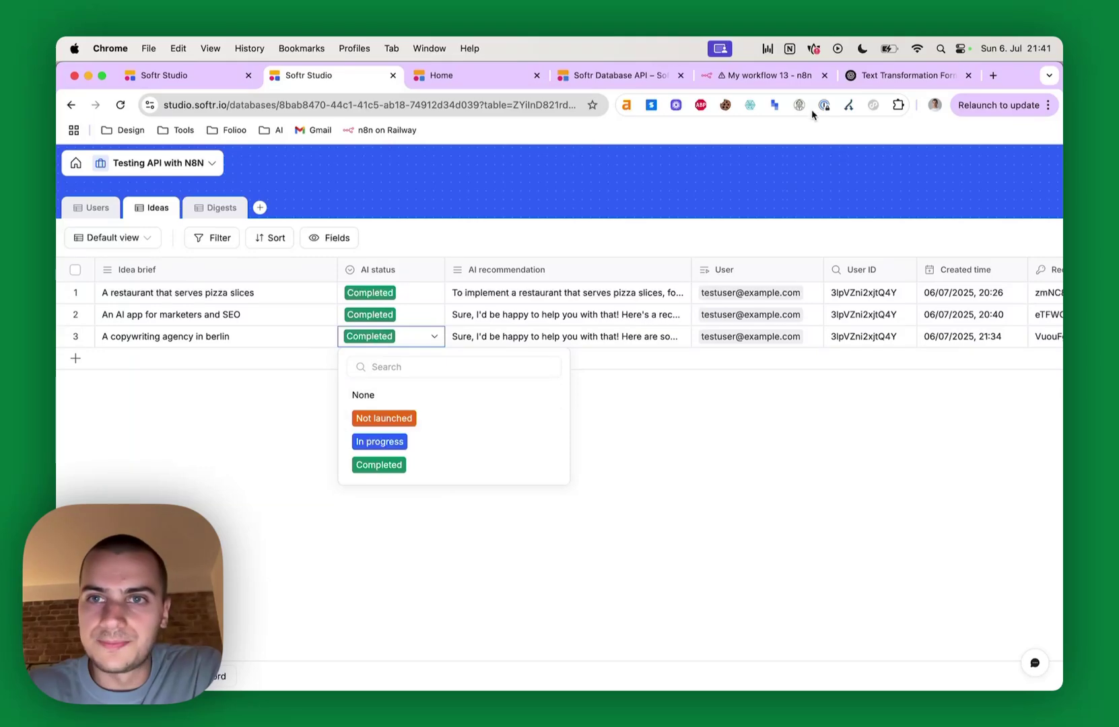
Return to the n8n workflow and open the Get all infos from record node.
{"action": "left_click", "coordinate": [747, 74]}
{"action": "scroll", "coordinate": [515, 451], "scroll_direction": "right", "scroll_amount": 3}
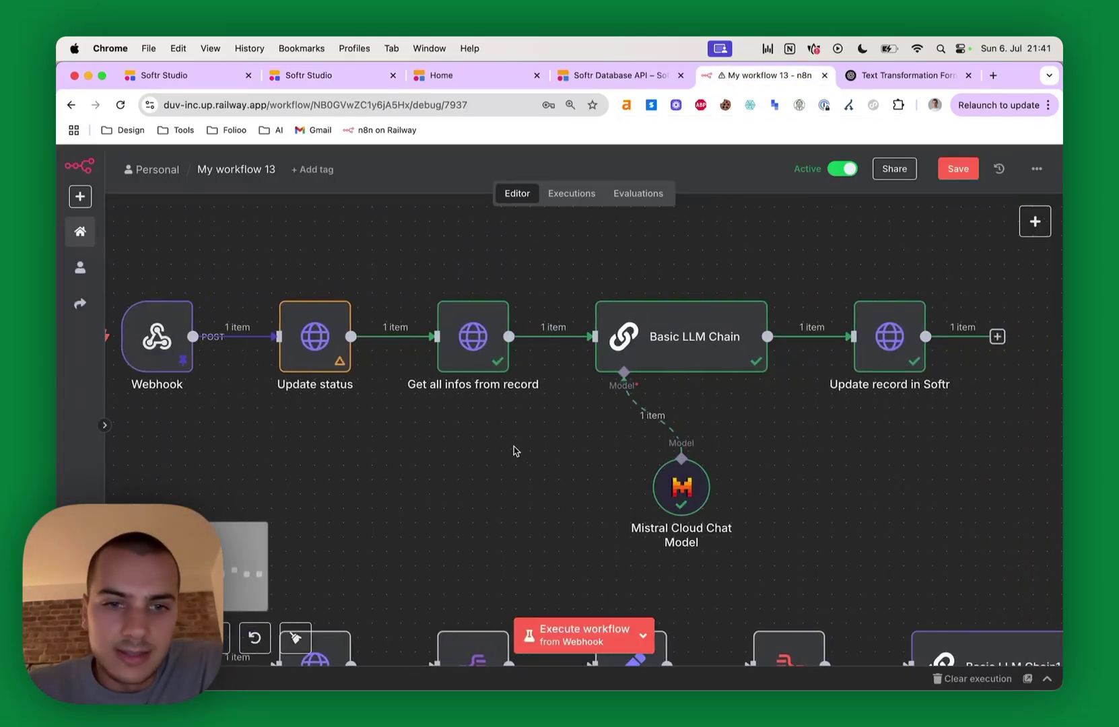
{"action": "double_click", "coordinate": [479, 345]}
Find the Get Single Record section in the Softr Database API documentation and highlight its heading.
{"action": "left_click", "coordinate": [616, 76]}
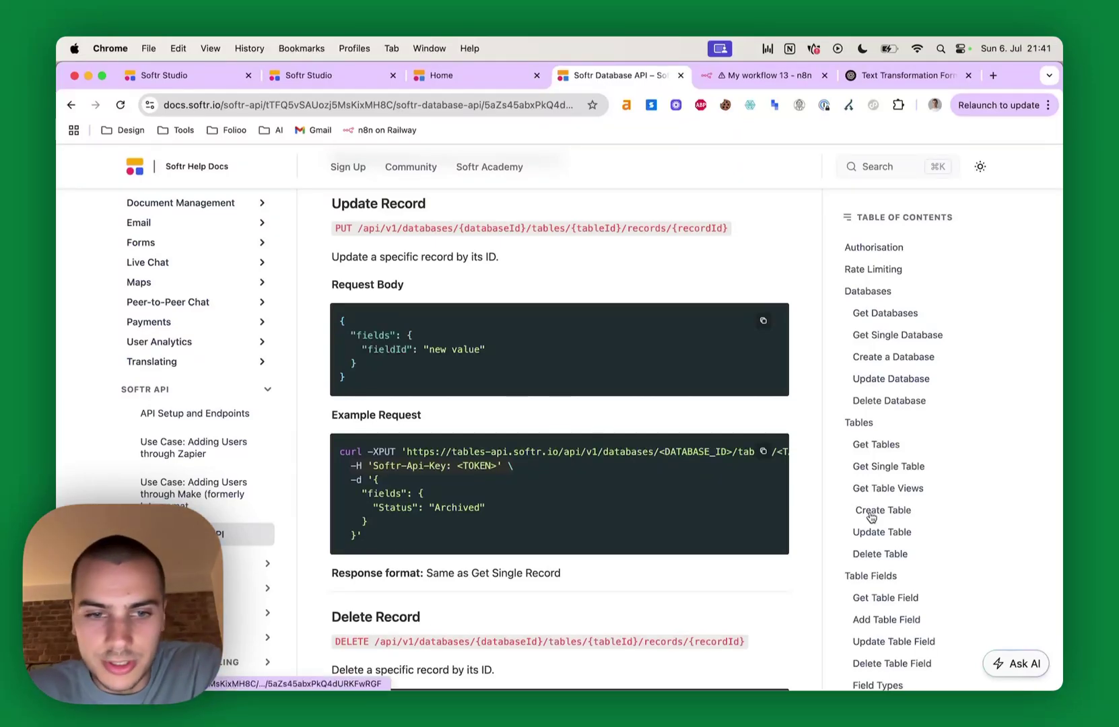
{"action": "scroll", "coordinate": [540, 498], "scroll_direction": "up", "scroll_amount": 10}
{"action": "scroll", "coordinate": [540, 496], "scroll_direction": "up", "scroll_amount": 5}
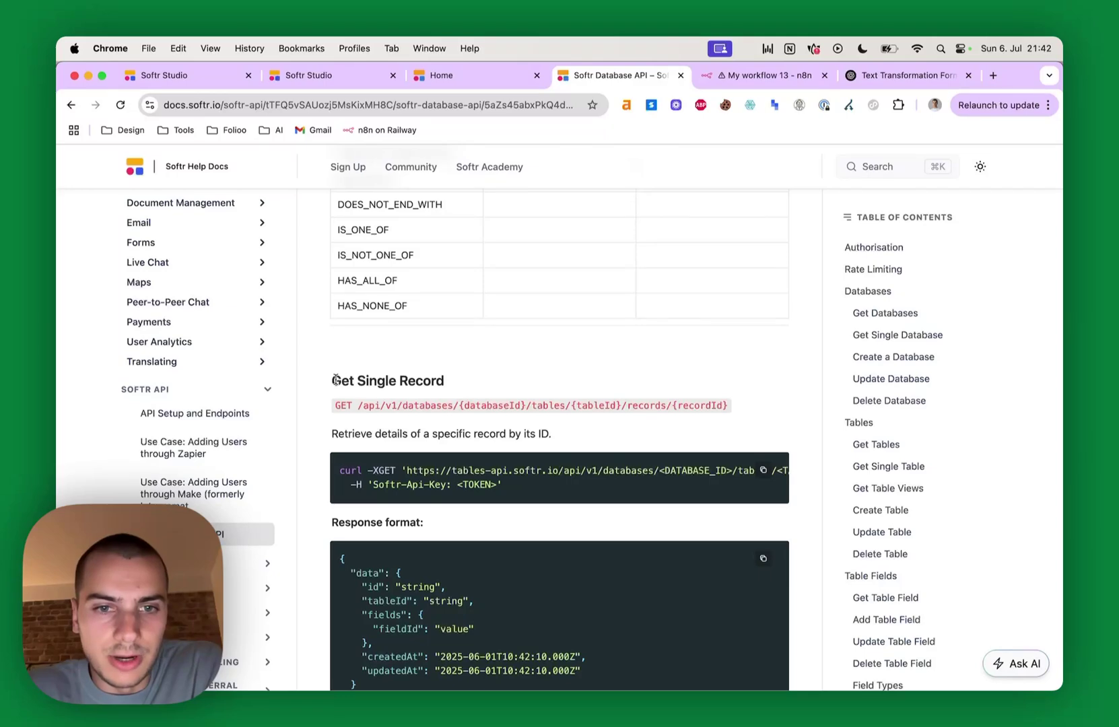
{"action": "left_click_drag", "start_coordinate": [332, 381], "coordinate": [459, 384]}
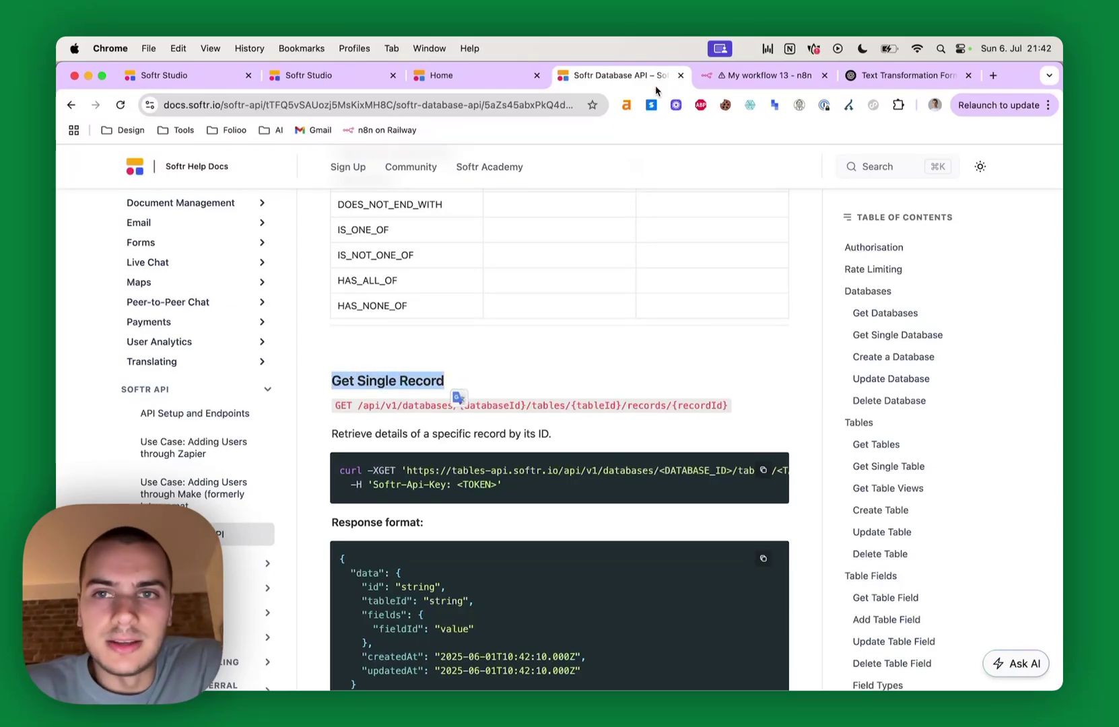
Return to n8n and review the JSON output of the Get all infos from record node.
{"action": "left_click", "coordinate": [771, 78]}
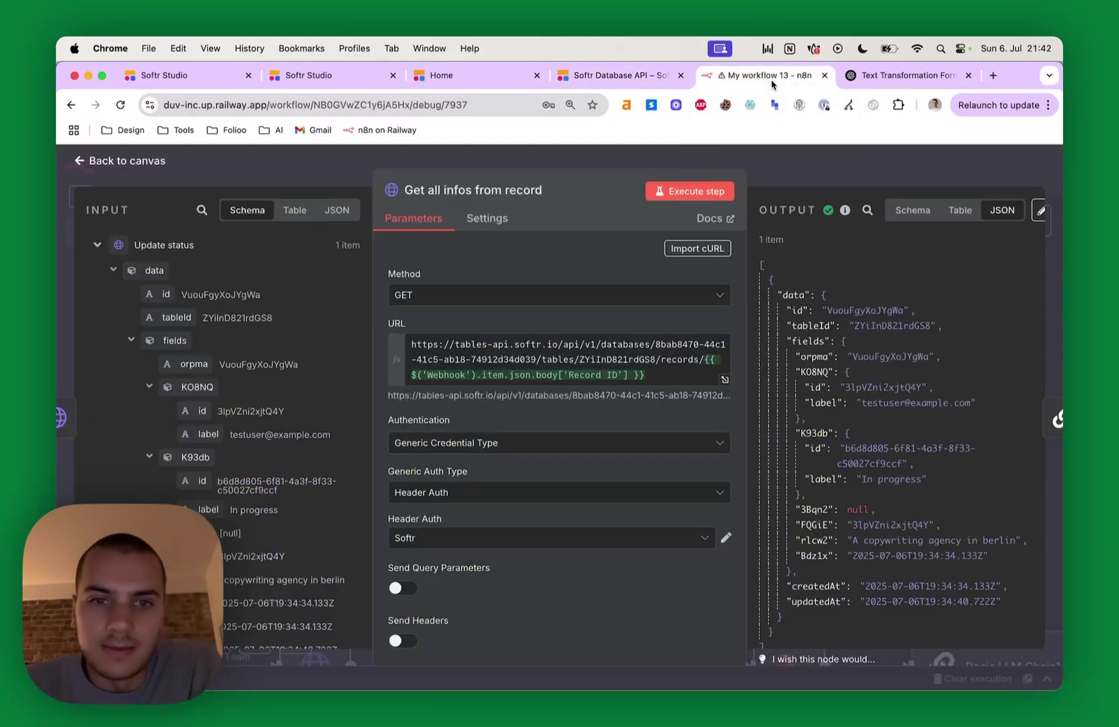
{"action": "scroll", "coordinate": [884, 424], "scroll_direction": "down", "scroll_amount": 2}
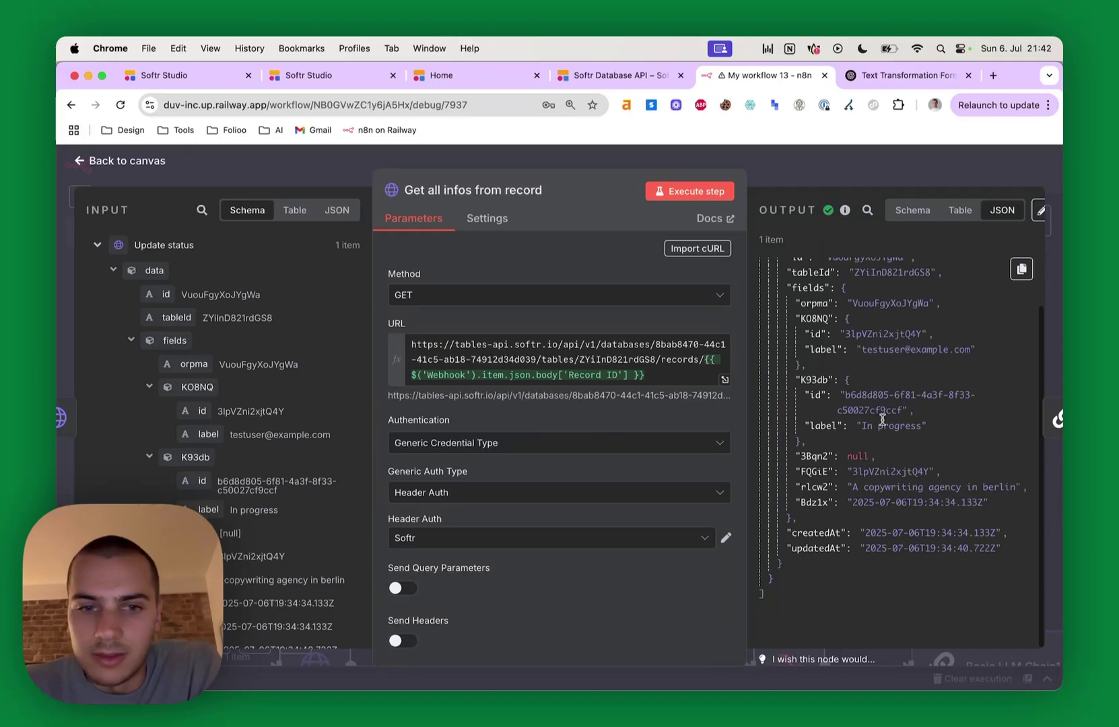
{"action": "scroll", "coordinate": [883, 424], "scroll_direction": "up", "scroll_amount": 2}
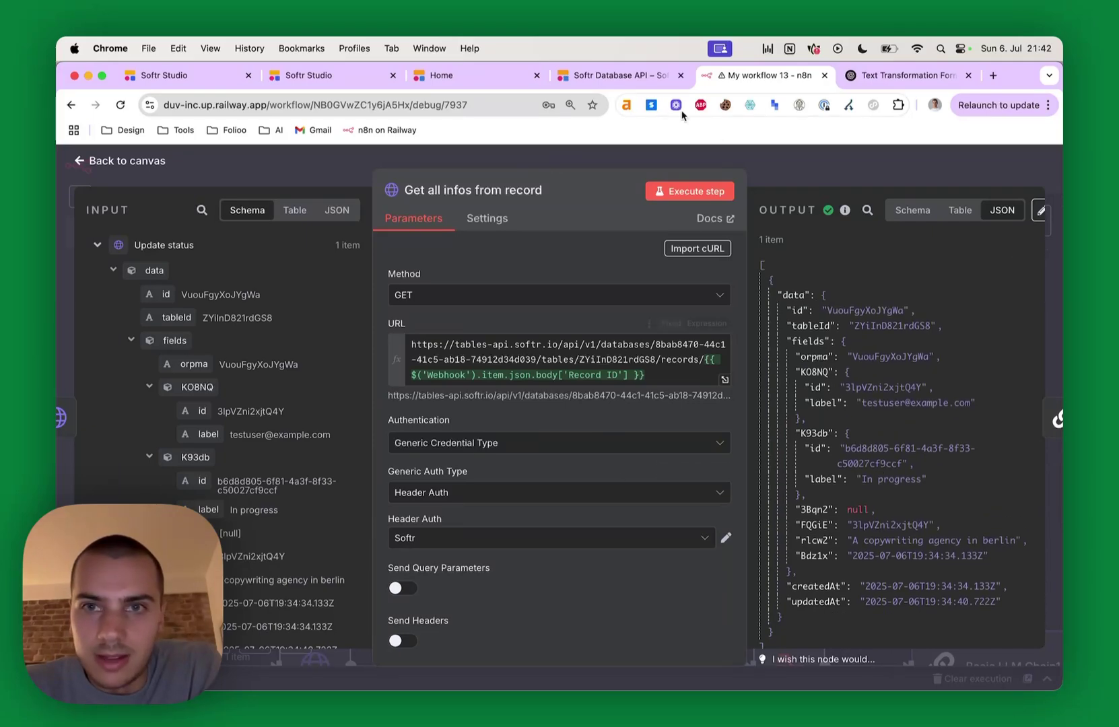
Copy the documented Get Single Record example request and view the n8n node's cURL import dialog, closing it without importing.
{"action": "left_click", "coordinate": [627, 77]}
{"action": "scroll", "coordinate": [523, 346], "scroll_direction": "down", "scroll_amount": 3}
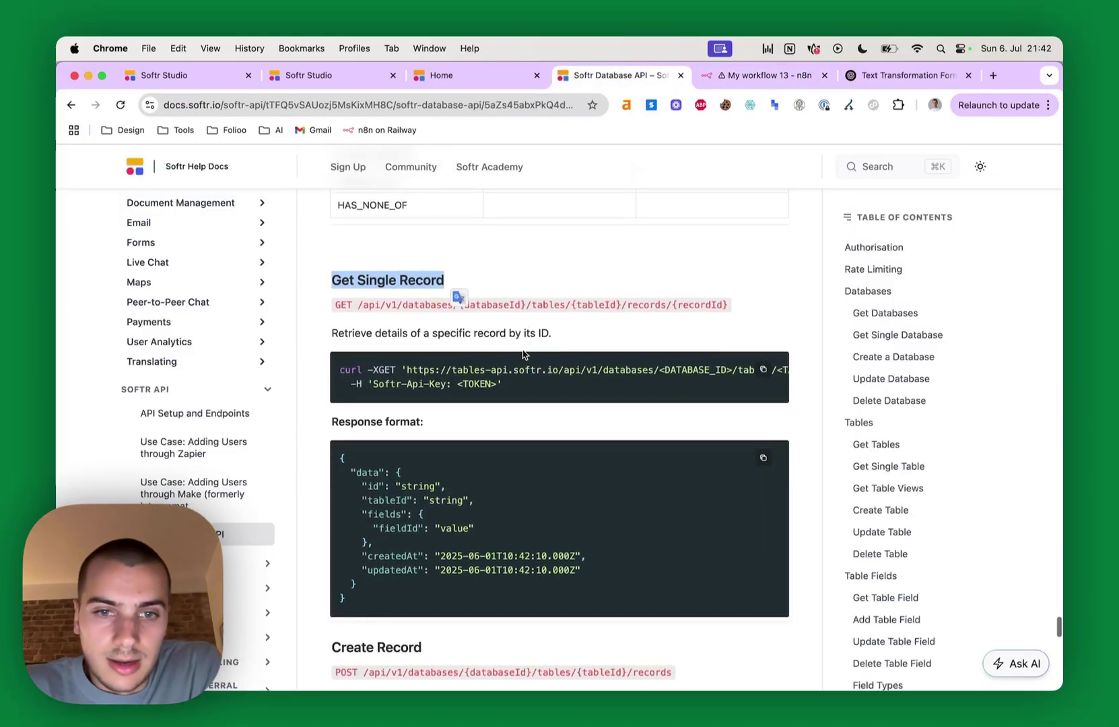
{"action": "left_click", "coordinate": [763, 370]}
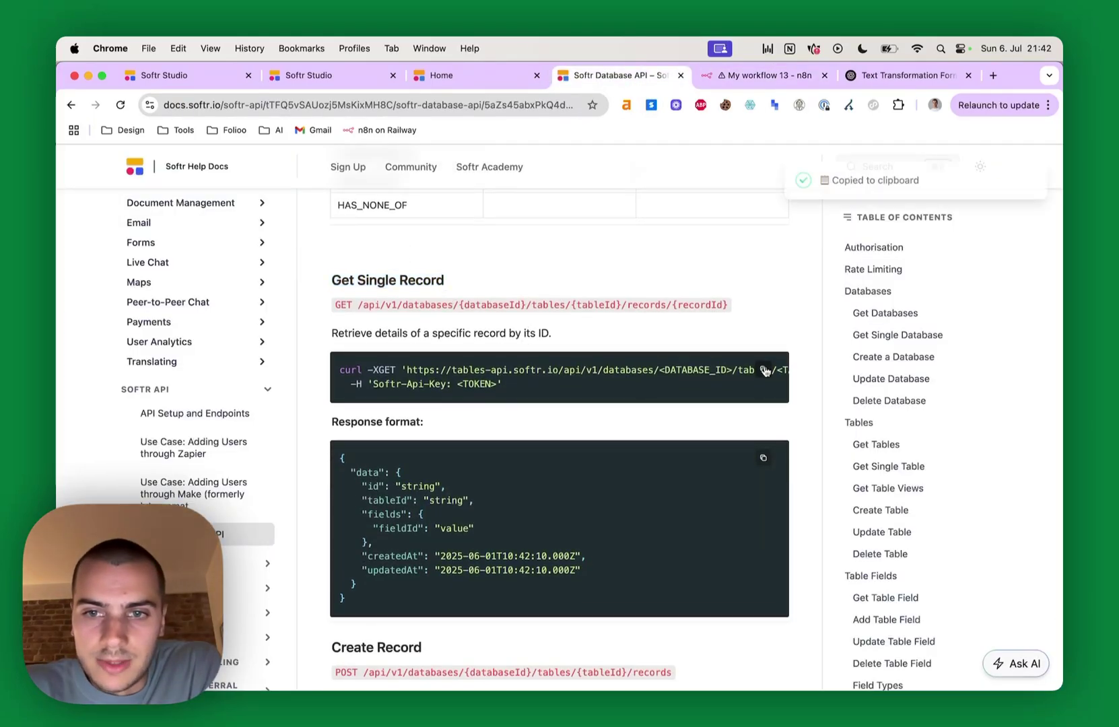
{"action": "left_click", "coordinate": [757, 75]}
{"action": "left_click", "coordinate": [697, 248]}
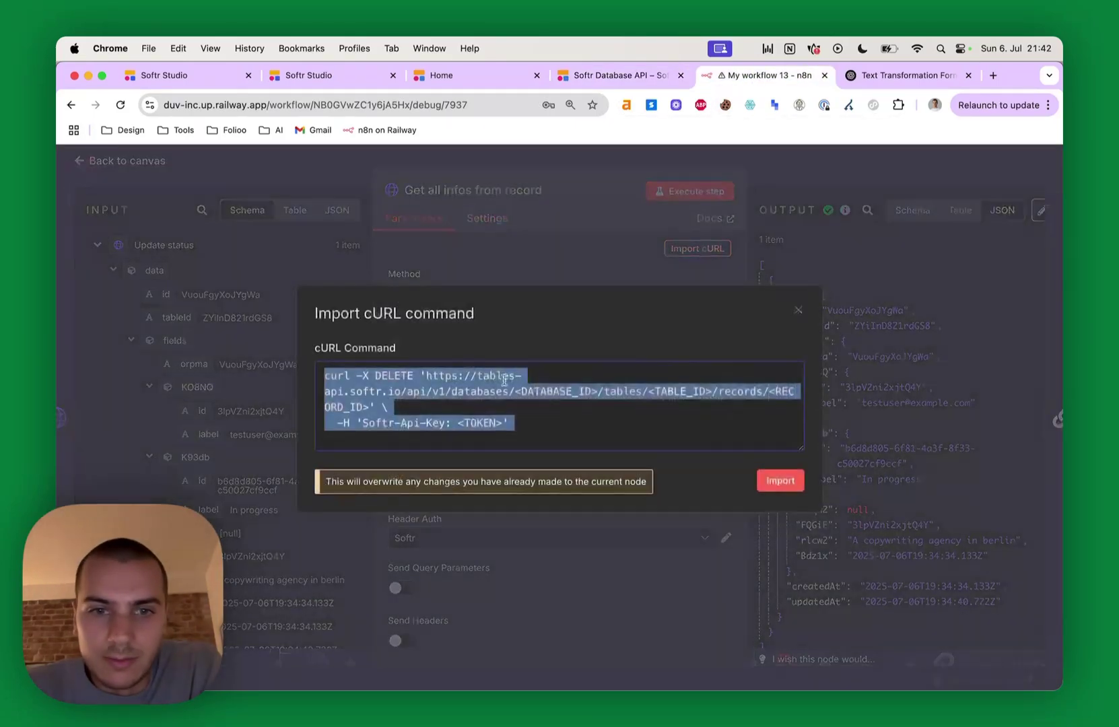
{"action": "left_click", "coordinate": [798, 310]}
Inspect the database ID, table ID and Webhook Record ID expression in the Get all infos from record URL.
{"action": "scroll", "coordinate": [575, 459], "scroll_direction": "down", "scroll_amount": 1}
{"action": "scroll", "coordinate": [575, 459], "scroll_direction": "down", "scroll_amount": 1}
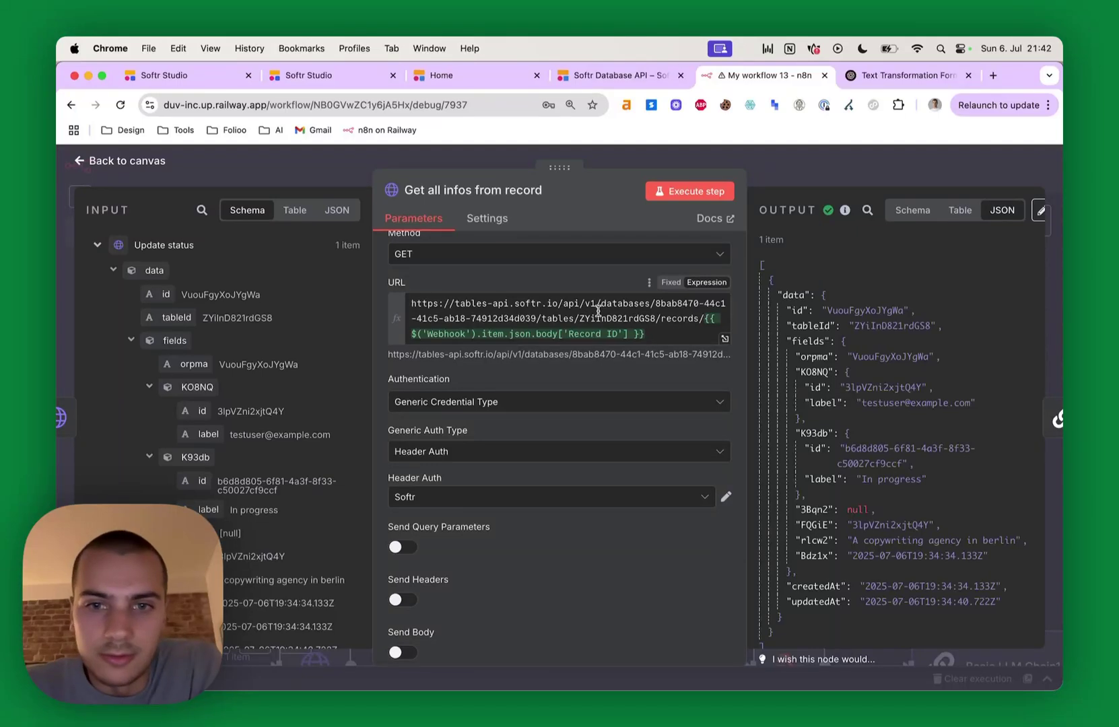
{"action": "double_click", "coordinate": [671, 302]}
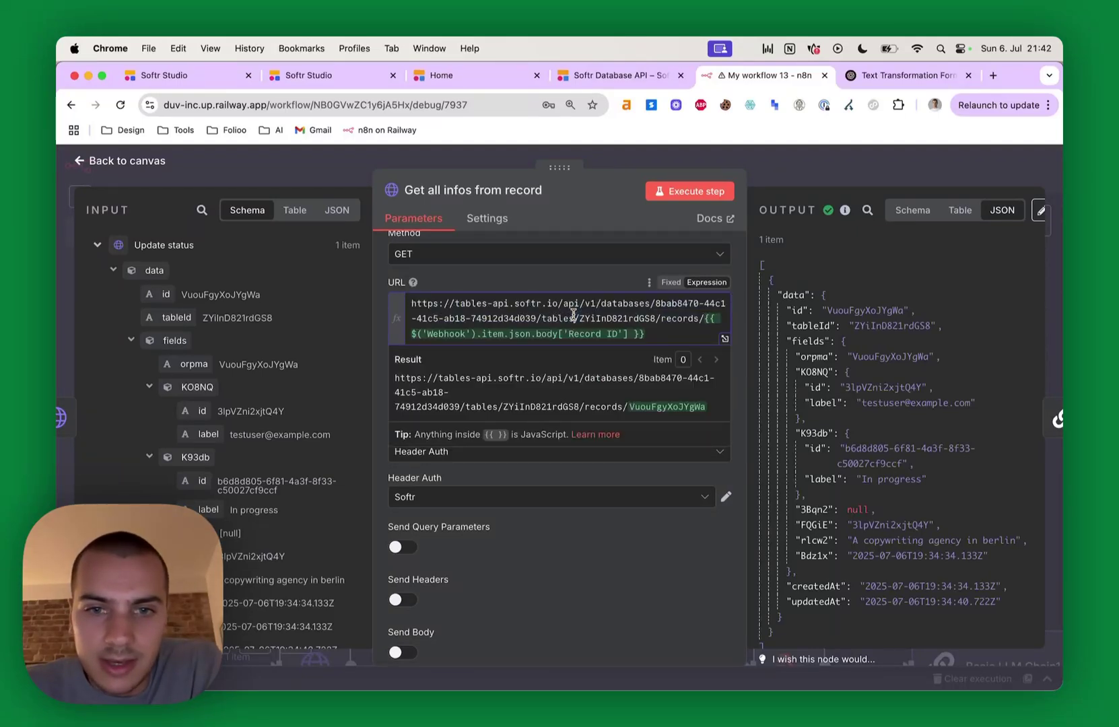
{"action": "left_click", "coordinate": [612, 330]}
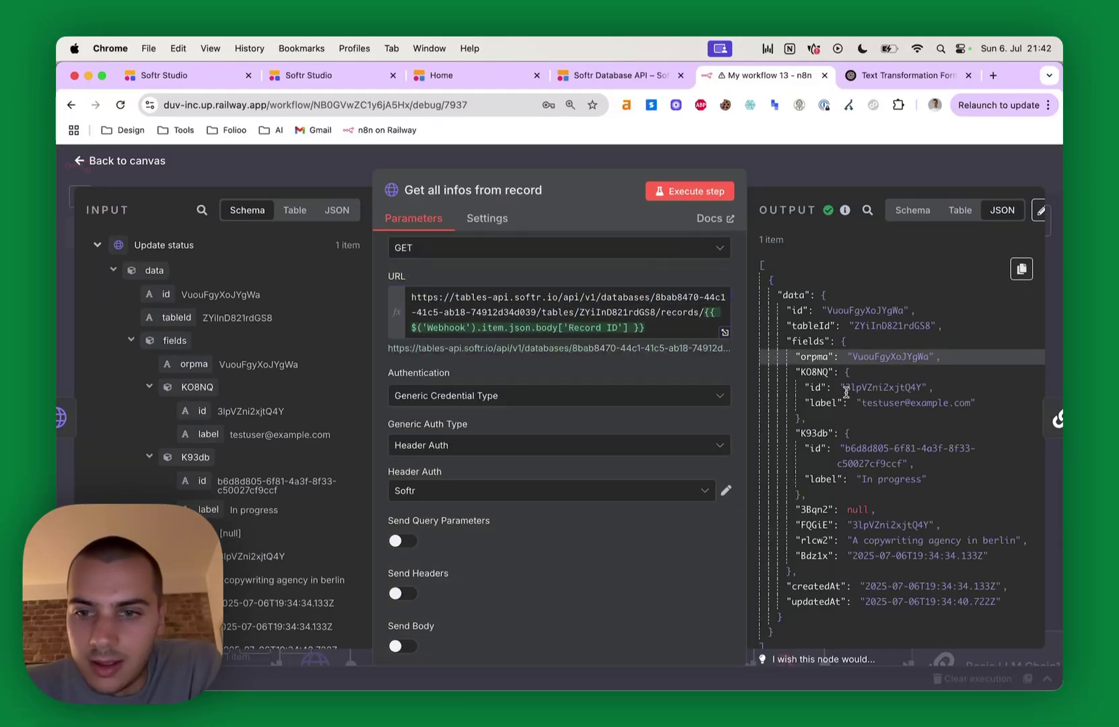
Examine the retrieved record's output, highlight the idea text in its rlcw2 field, and close the node.
{"action": "scroll", "coordinate": [845, 380], "scroll_direction": "down", "scroll_amount": 2}
{"action": "scroll", "coordinate": [833, 410], "scroll_direction": "up", "scroll_amount": 2}
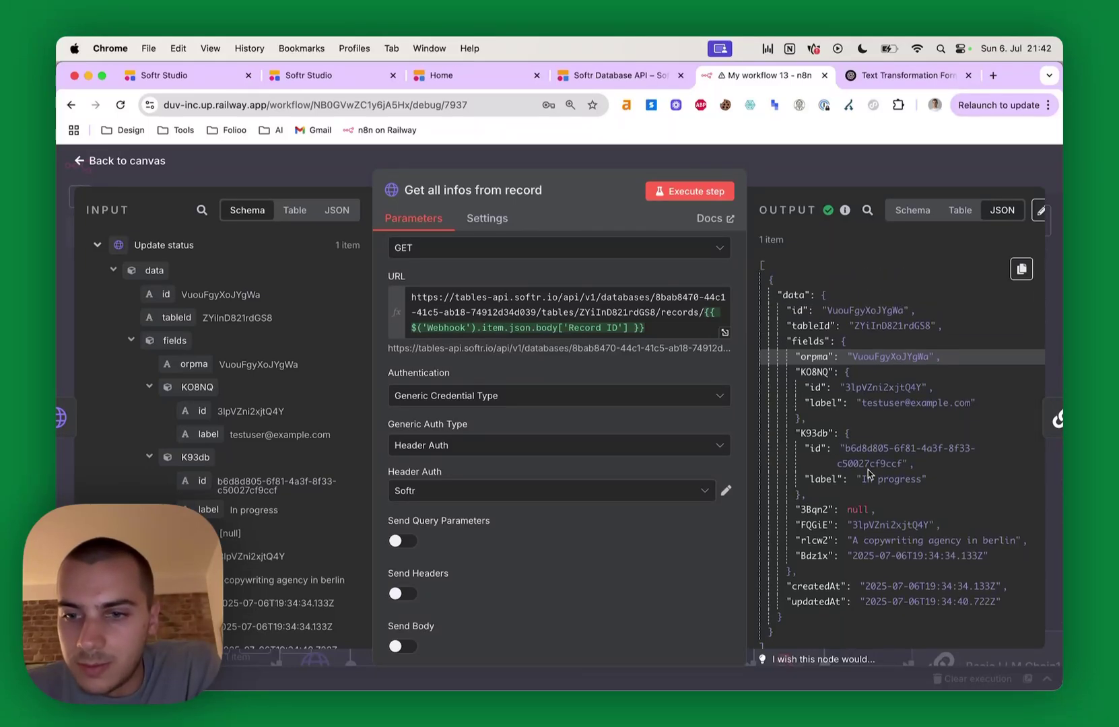
{"action": "scroll", "coordinate": [869, 473], "scroll_direction": "down", "scroll_amount": 2}
{"action": "left_click_drag", "start_coordinate": [853, 493], "coordinate": [1014, 491]}
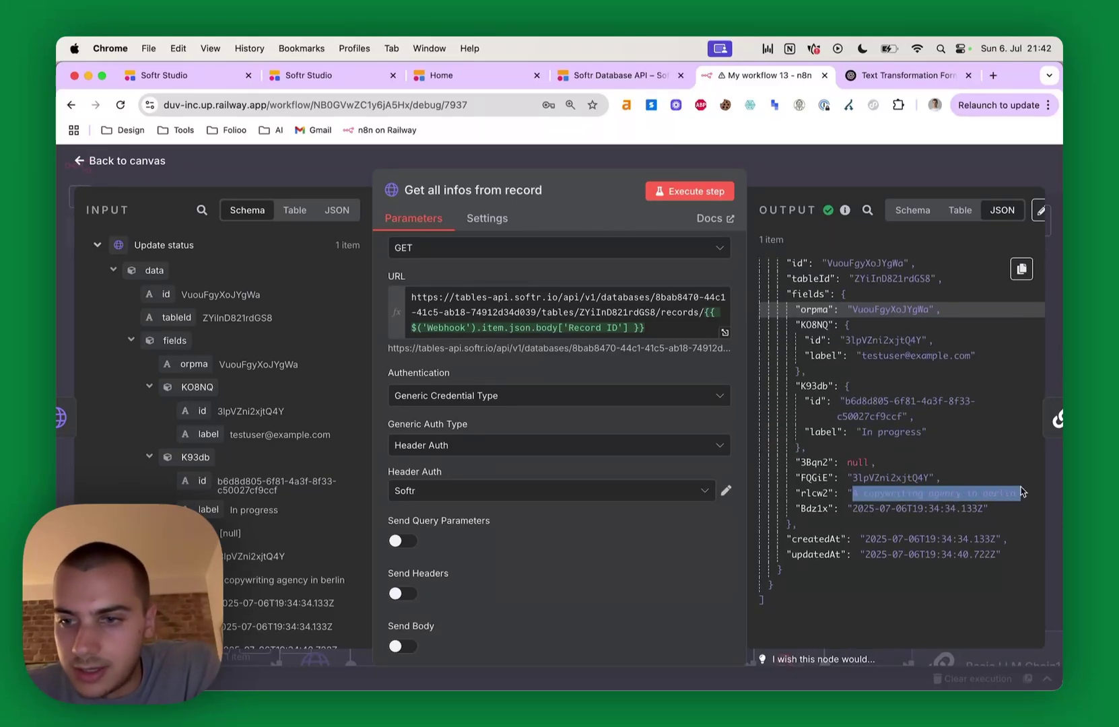
{"action": "left_click", "coordinate": [888, 176]}
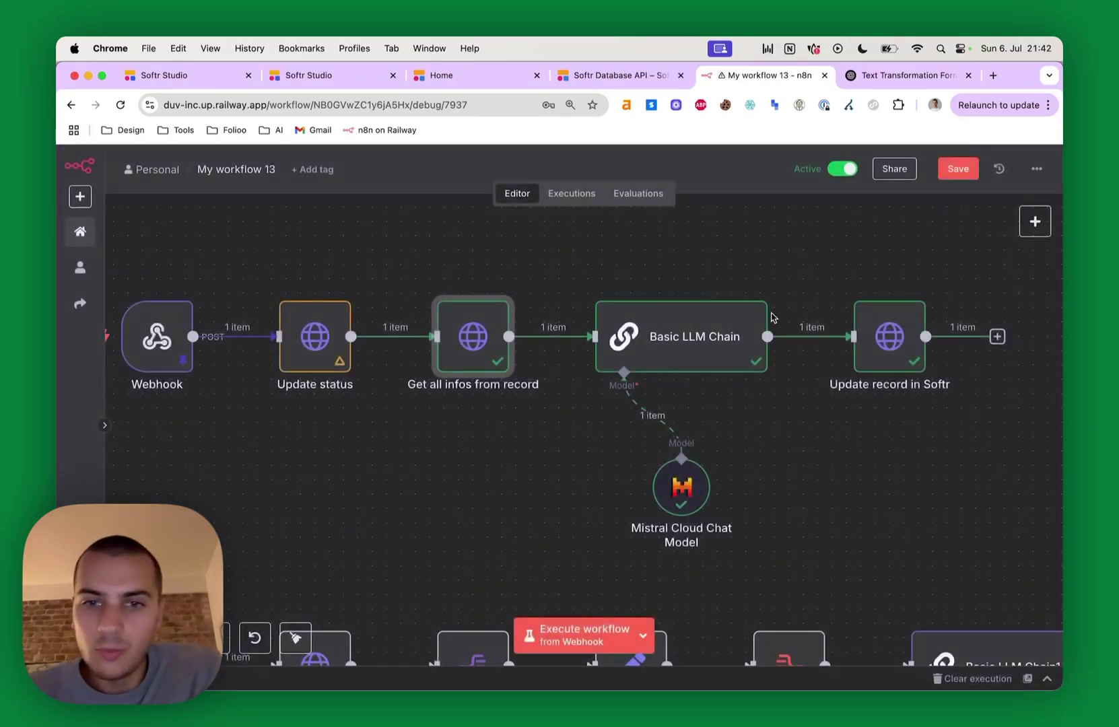
Open the Basic LLM Chain's user prompt in the expanded expression editor and locate the rlcw2 input field it references.
{"action": "double_click", "coordinate": [664, 344]}
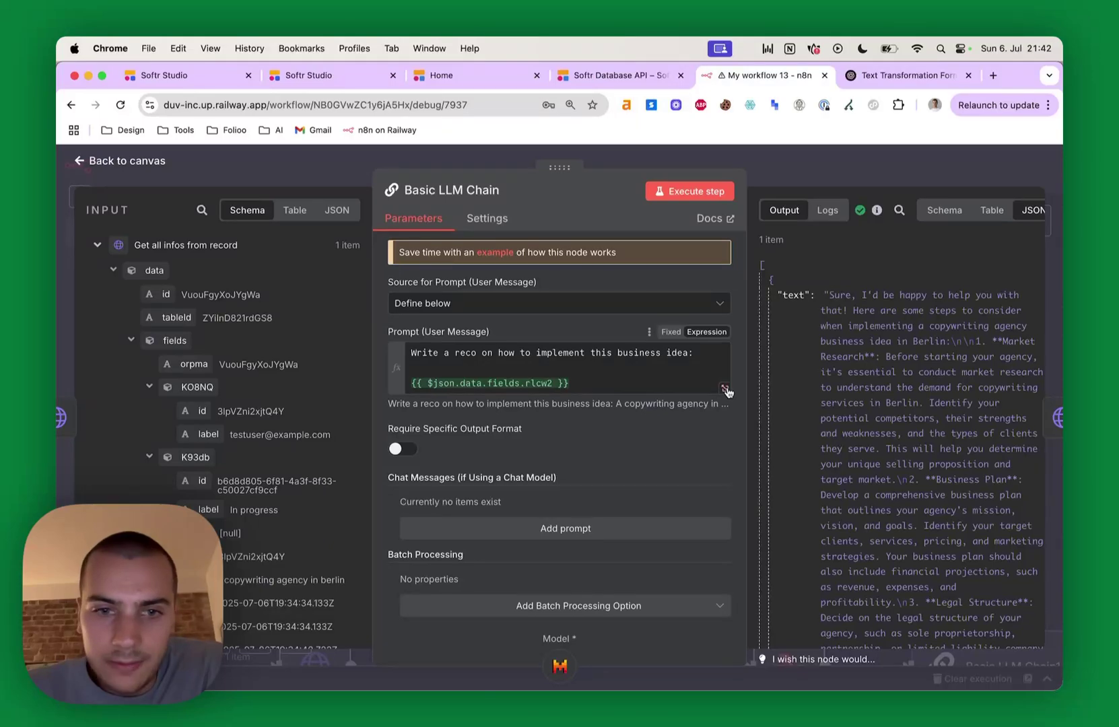
{"action": "left_click", "coordinate": [725, 389]}
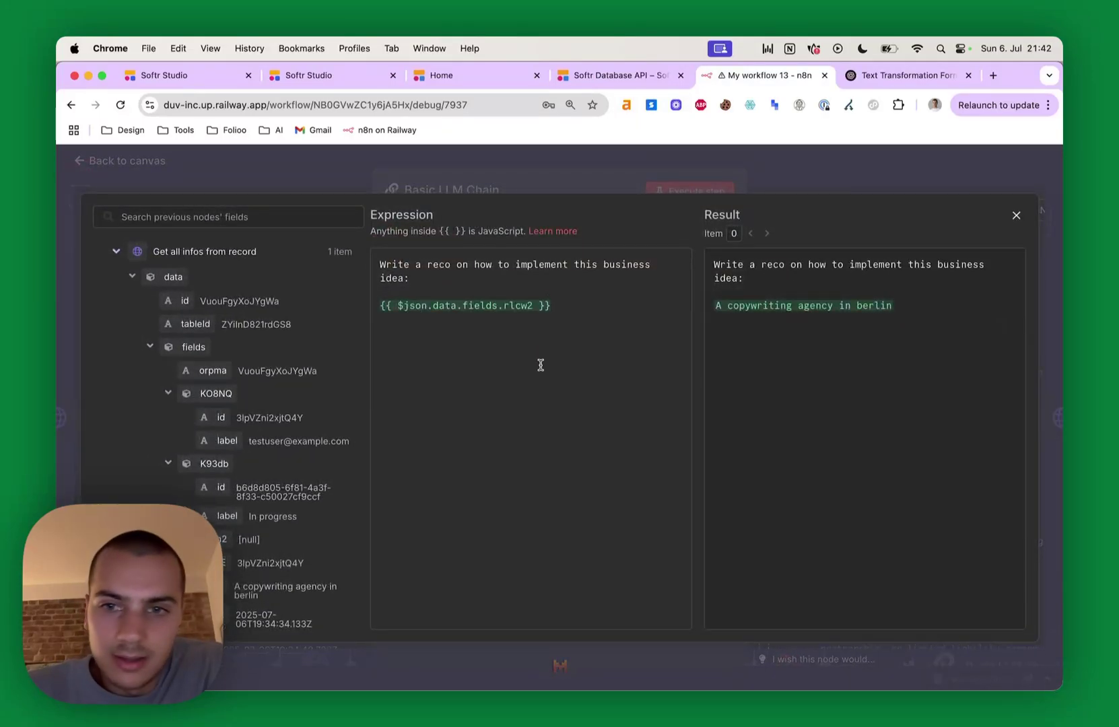
{"action": "scroll", "coordinate": [215, 416], "scroll_direction": "down", "scroll_amount": 3}
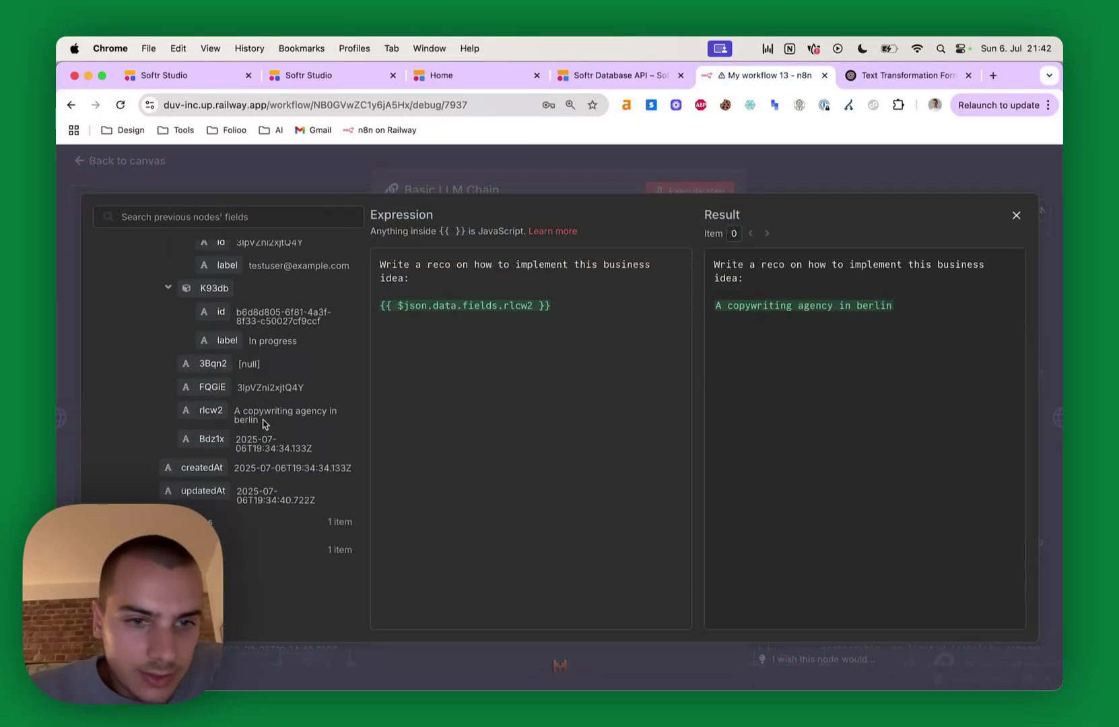
Insert a second rlcw2 field reference into the Basic LLM Chain prompt expression and remove it again.
{"action": "left_click_drag", "start_coordinate": [206, 410], "coordinate": [464, 331]}
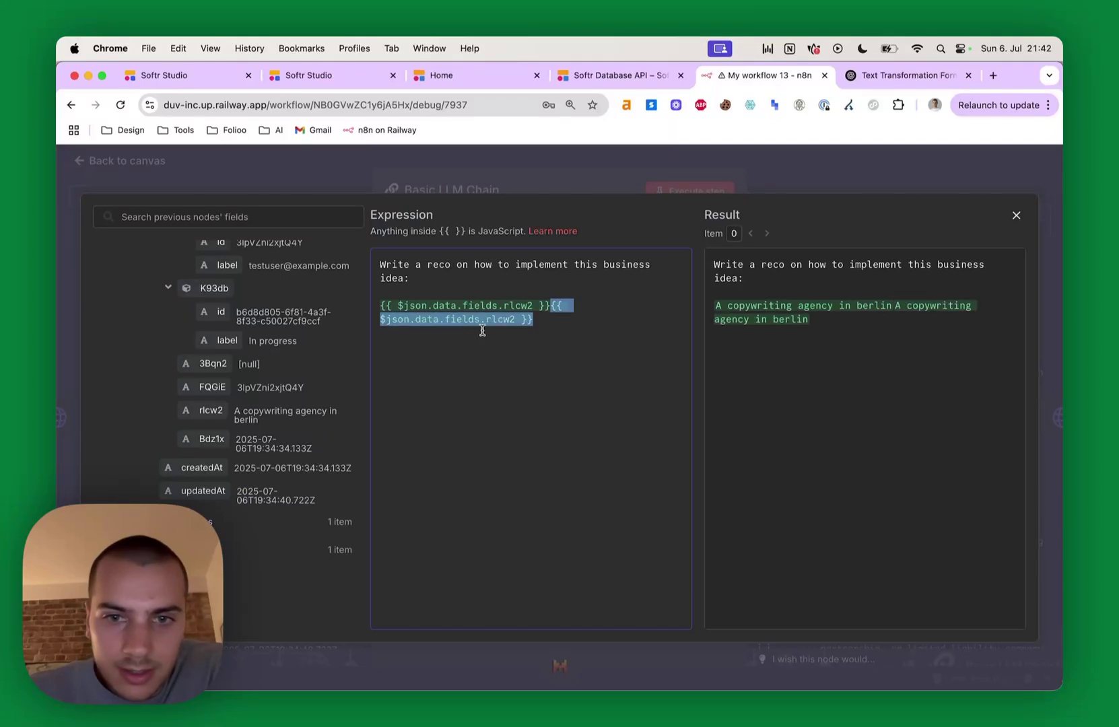
{"action": "key", "text": "BackSpace"}
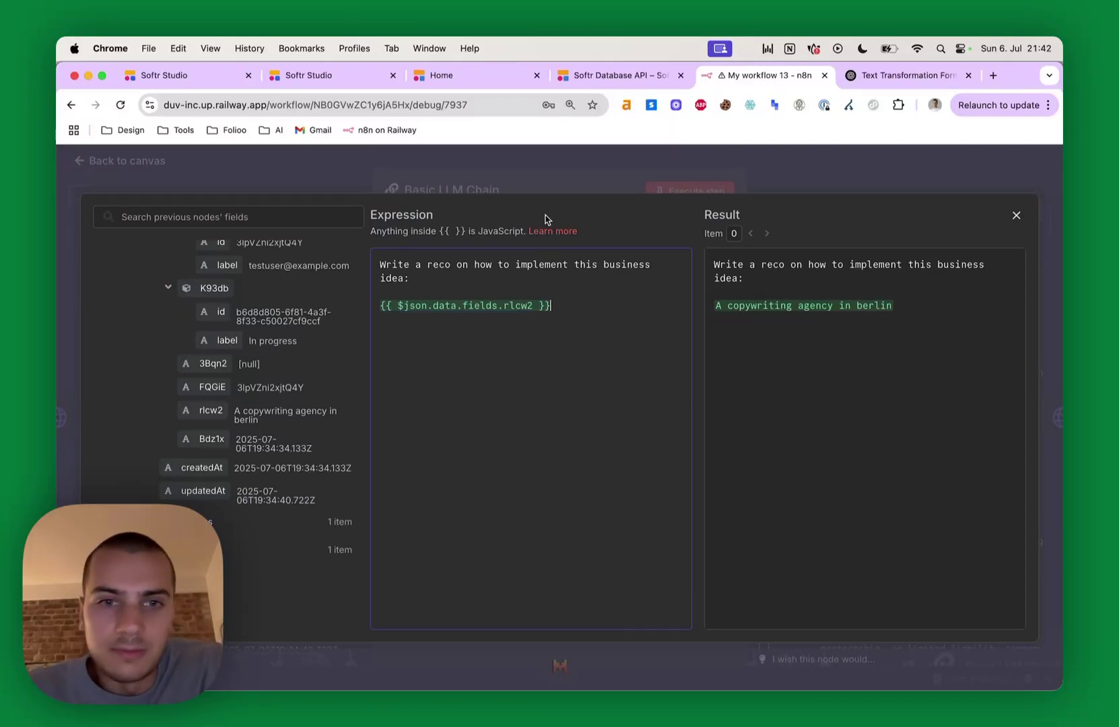
Highlight the prompt's instruction text "Write a reco on how to implement this business idea:" and close the Basic LLM Chain node.
{"action": "left_click_drag", "start_coordinate": [422, 278], "coordinate": [343, 233]}
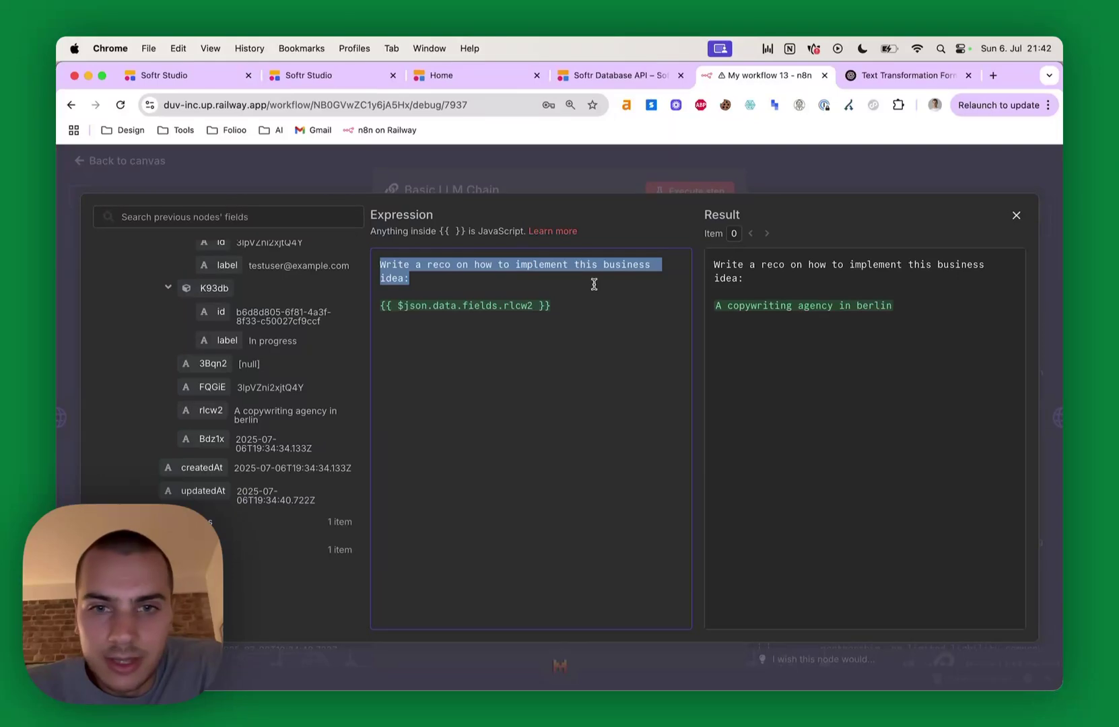
{"action": "left_click", "coordinate": [915, 304]}
{"action": "left_click", "coordinate": [795, 154]}
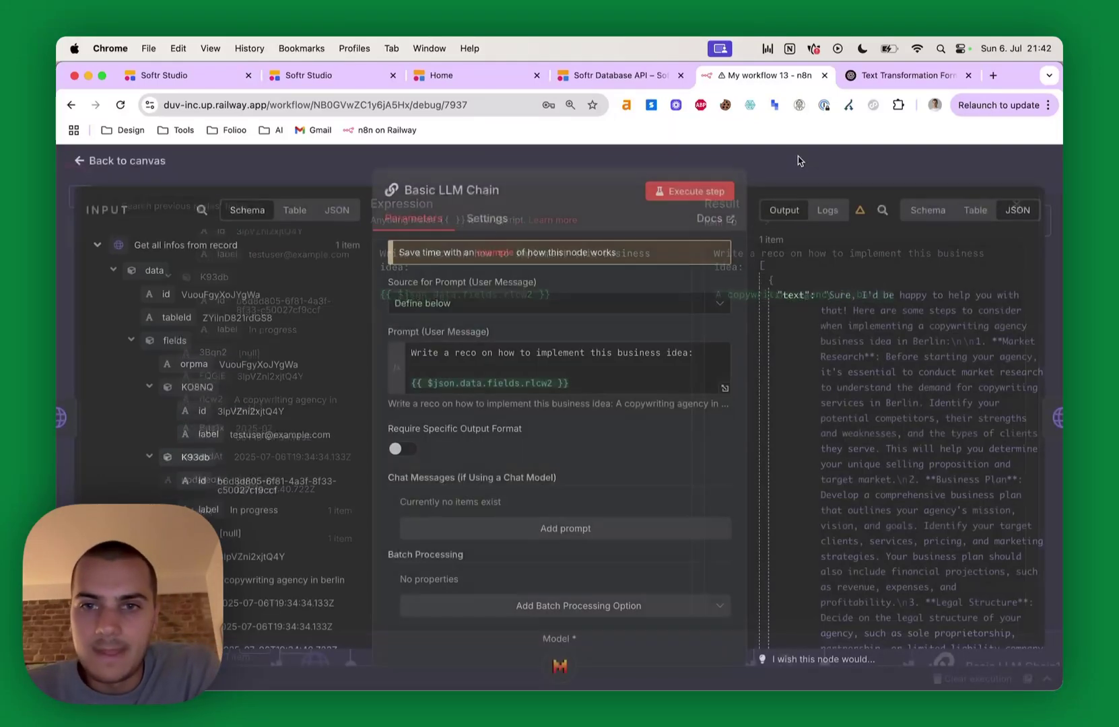
{"action": "left_click", "coordinate": [864, 160]}
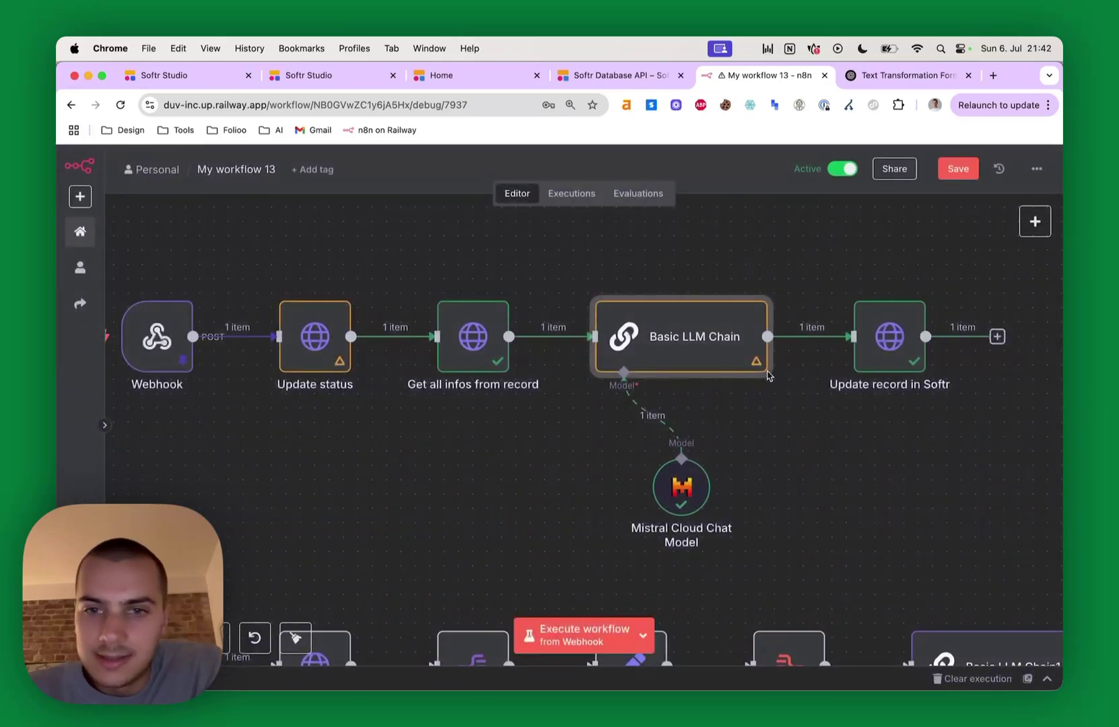
Examine the Update record in Softr node's JSON body in the expanded expression editor, highlighting the K93db status value and reading the 3Bqn2 result.
{"action": "scroll", "coordinate": [767, 374], "scroll_direction": "right", "scroll_amount": 5}
{"action": "double_click", "coordinate": [702, 343]}
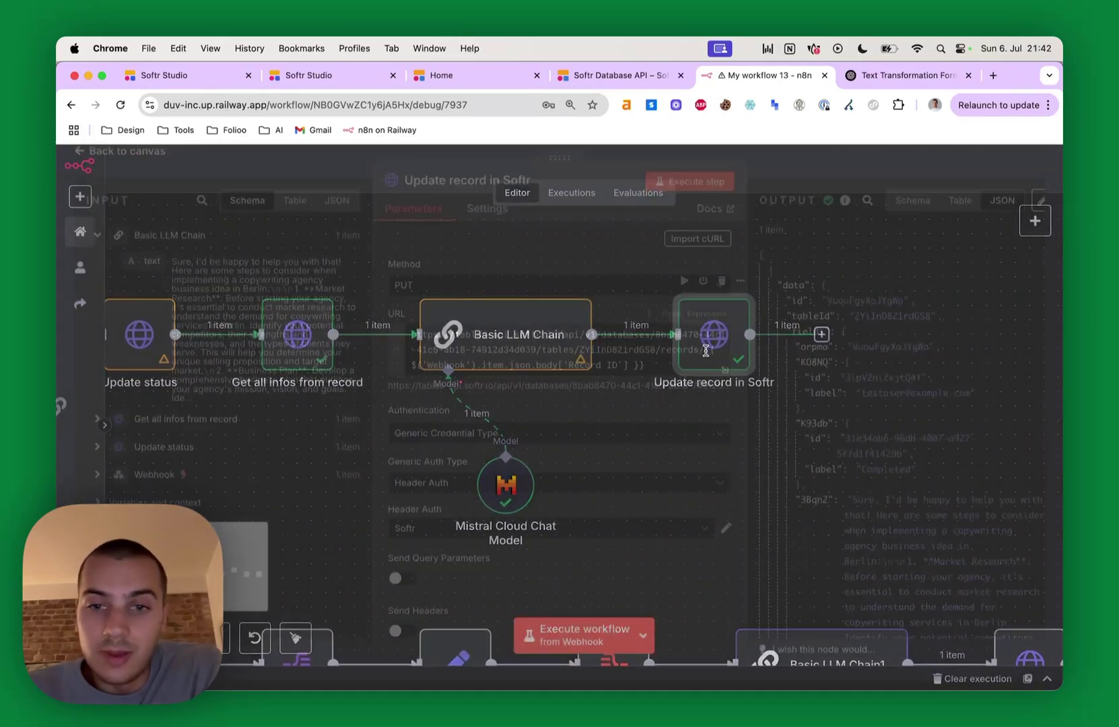
{"action": "left_click", "coordinate": [813, 172]}
{"action": "scroll", "coordinate": [426, 335], "scroll_direction": "left", "scroll_amount": 5}
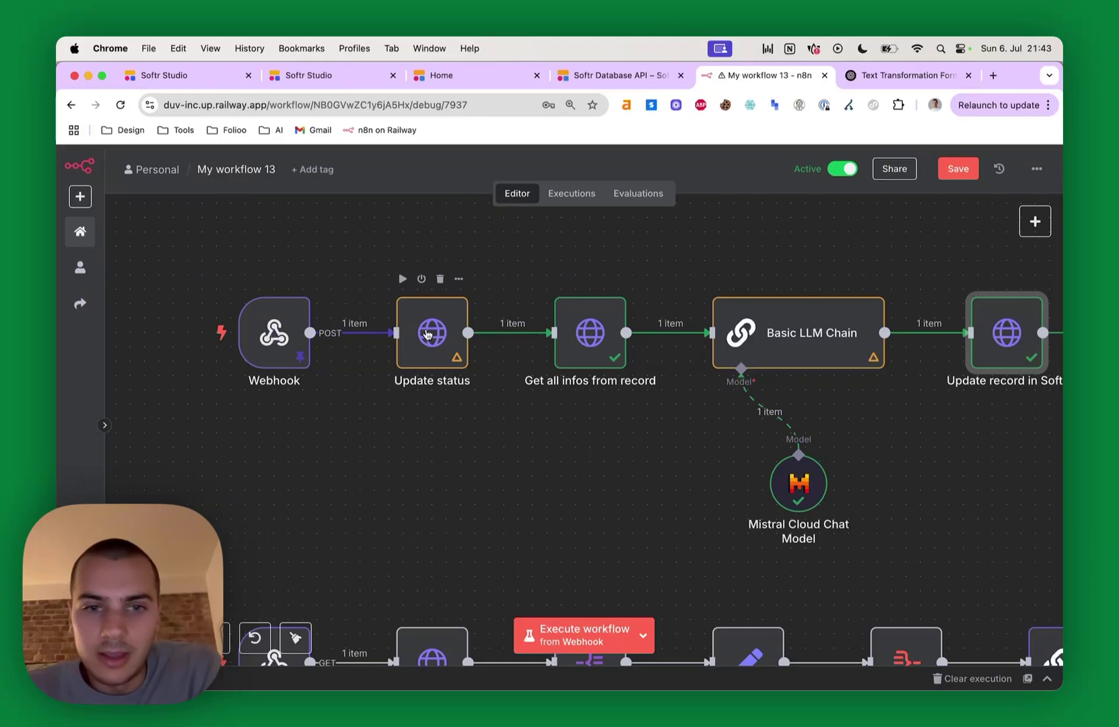
{"action": "scroll", "coordinate": [436, 337], "scroll_direction": "right", "scroll_amount": 4}
{"action": "double_click", "coordinate": [756, 332]}
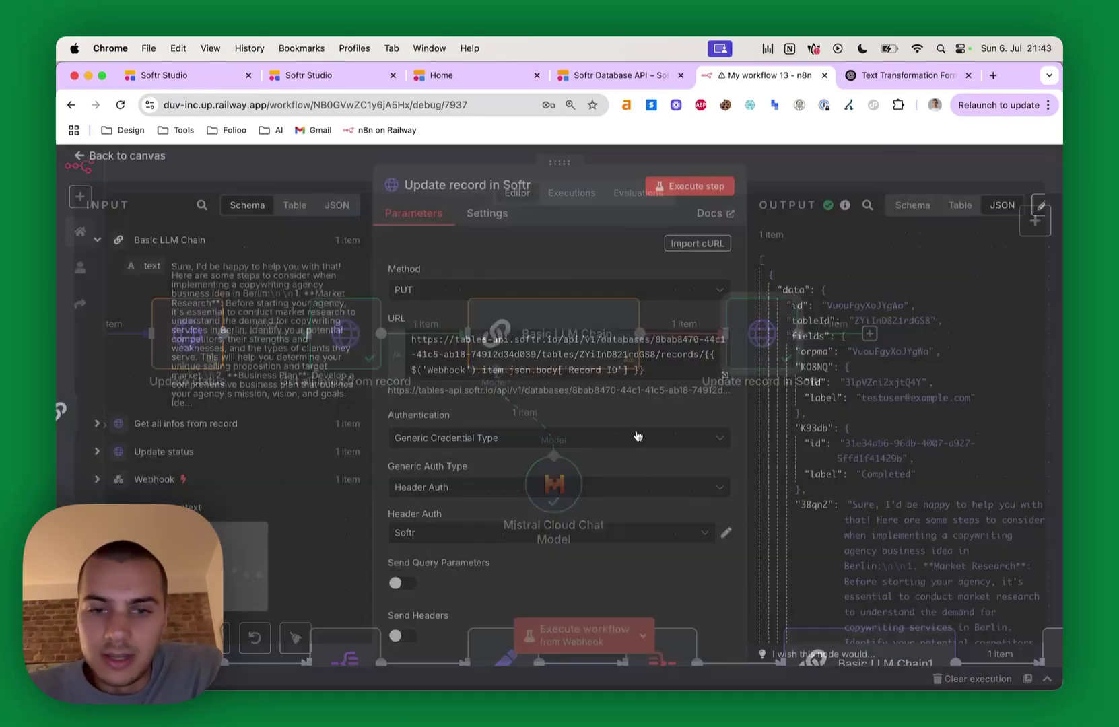
{"action": "scroll", "coordinate": [595, 493], "scroll_direction": "down", "scroll_amount": 5}
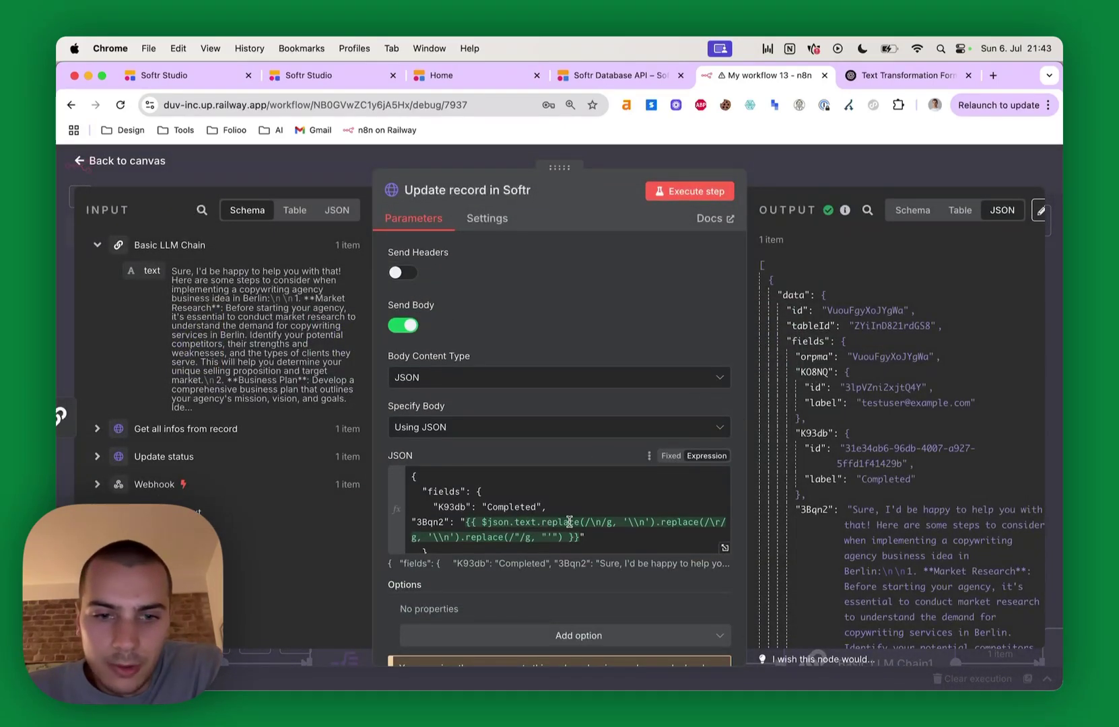
{"action": "double_click", "coordinate": [492, 506]}
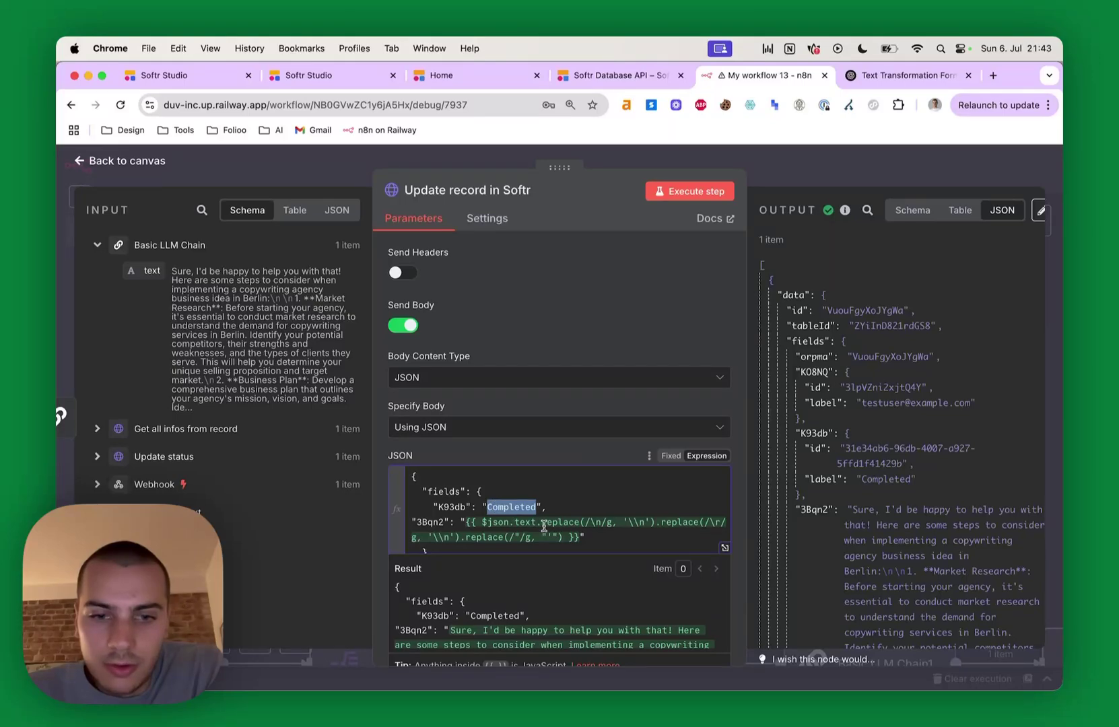
{"action": "left_click", "coordinate": [723, 547]}
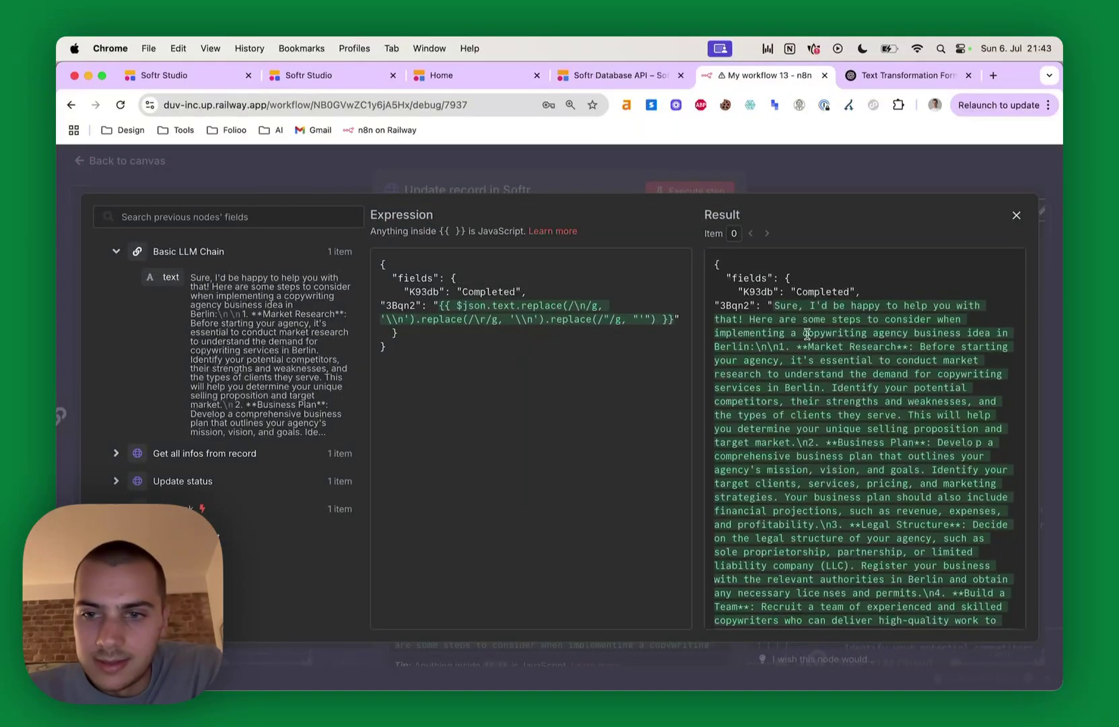
{"action": "scroll", "coordinate": [811, 333], "scroll_direction": "down", "scroll_amount": 10}
Check the AI recommendation column of the Softr Ideas table, return to n8n and close the Update record in Softr node.
{"action": "left_click", "coordinate": [307, 75]}
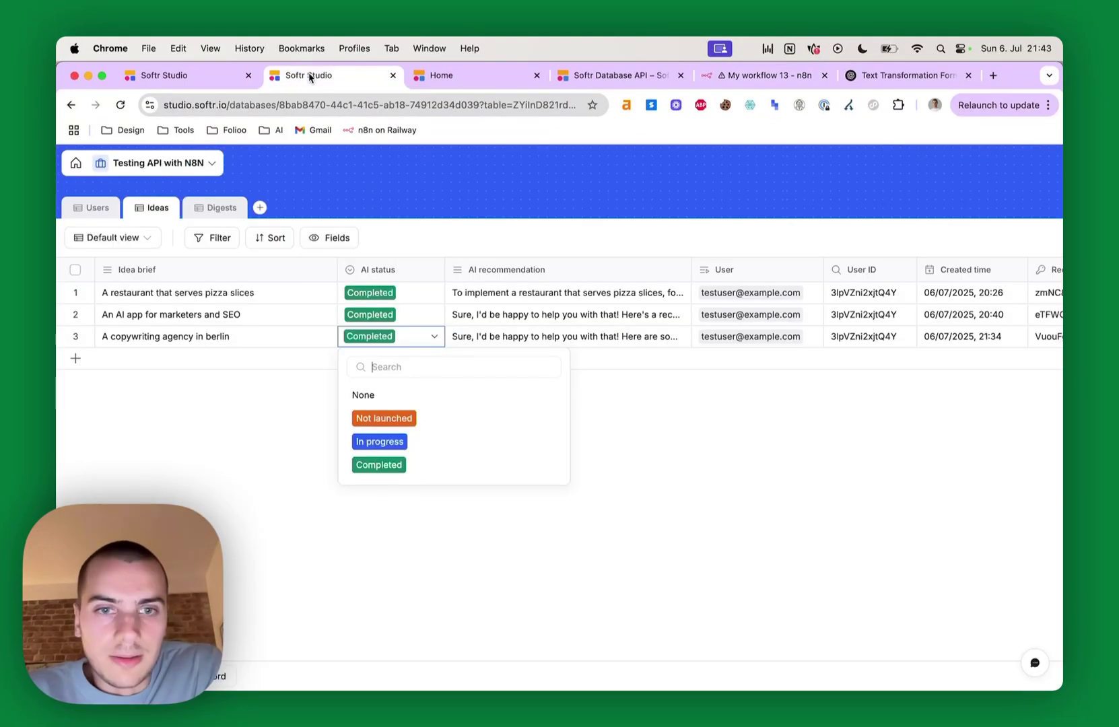
{"action": "left_click", "coordinate": [518, 298]}
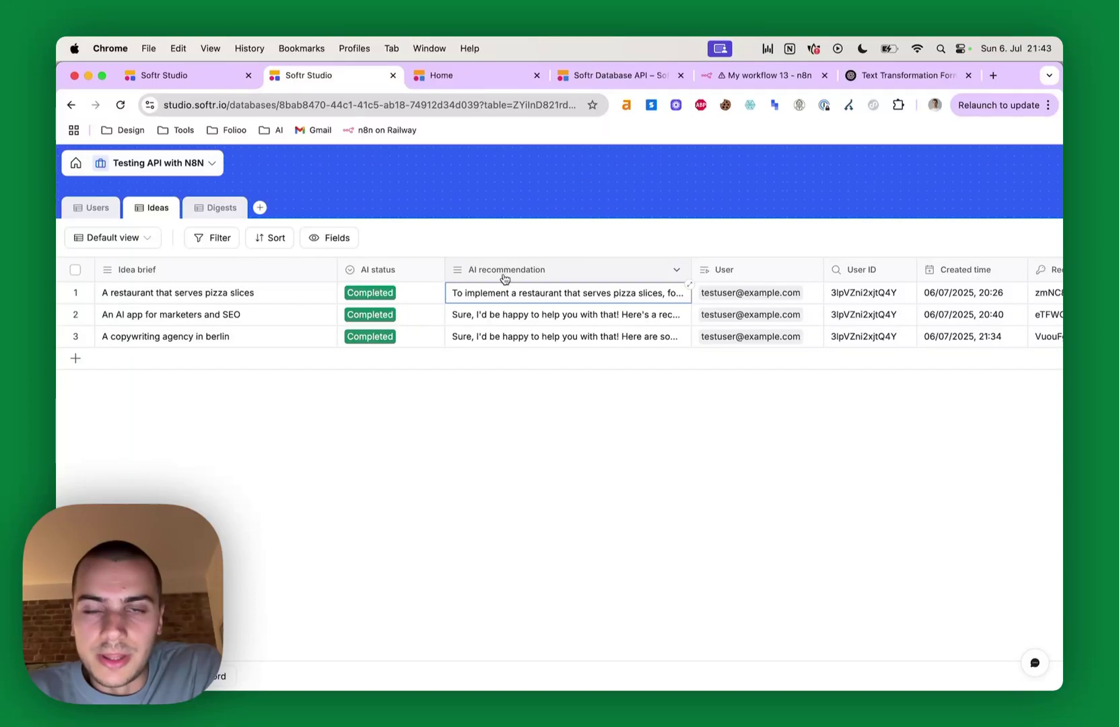
{"action": "left_click", "coordinate": [767, 74]}
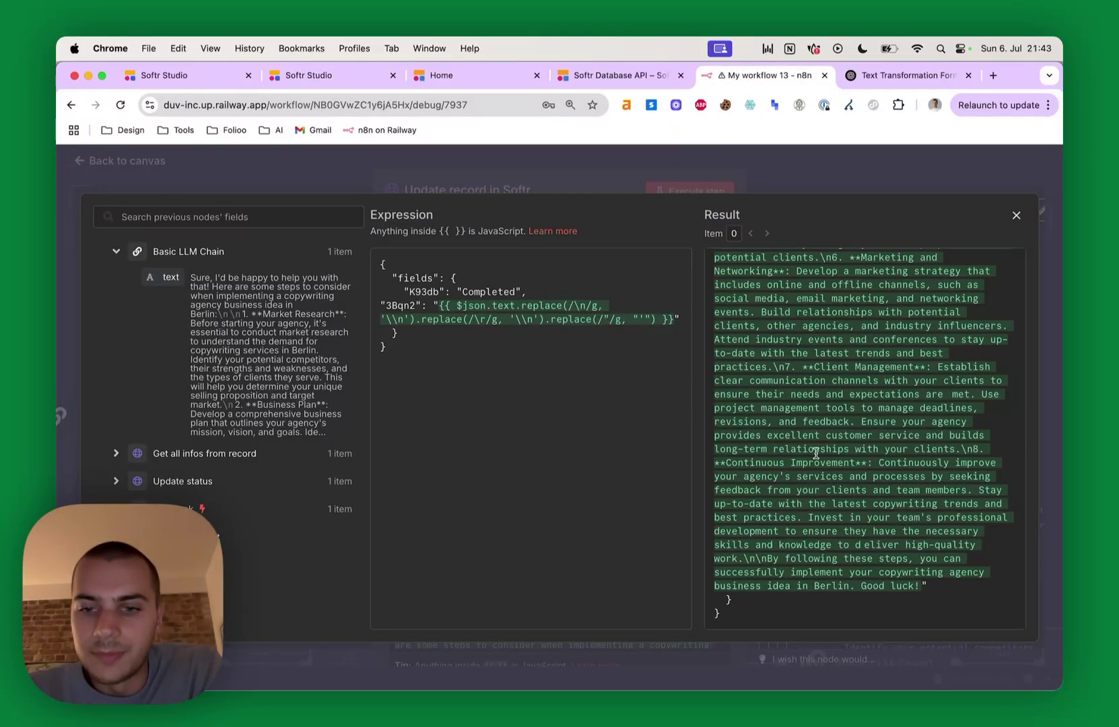
{"action": "scroll", "coordinate": [816, 453], "scroll_direction": "up", "scroll_amount": 10}
{"action": "key", "text": "Escape"}
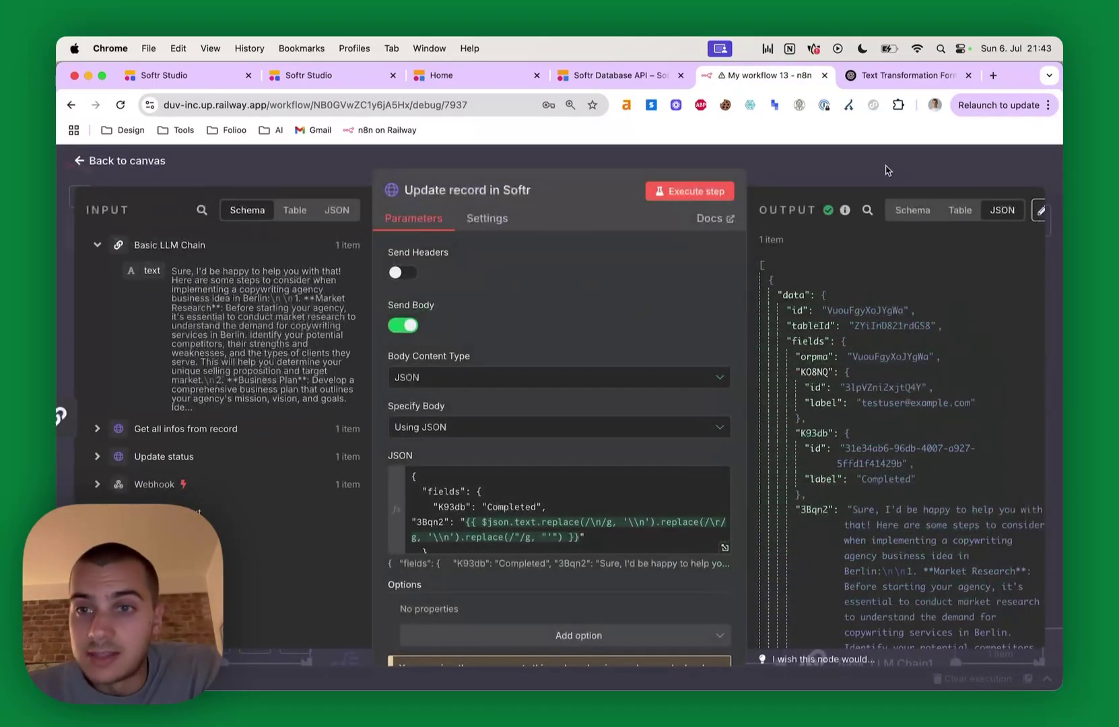
{"action": "key", "text": "Escape"}
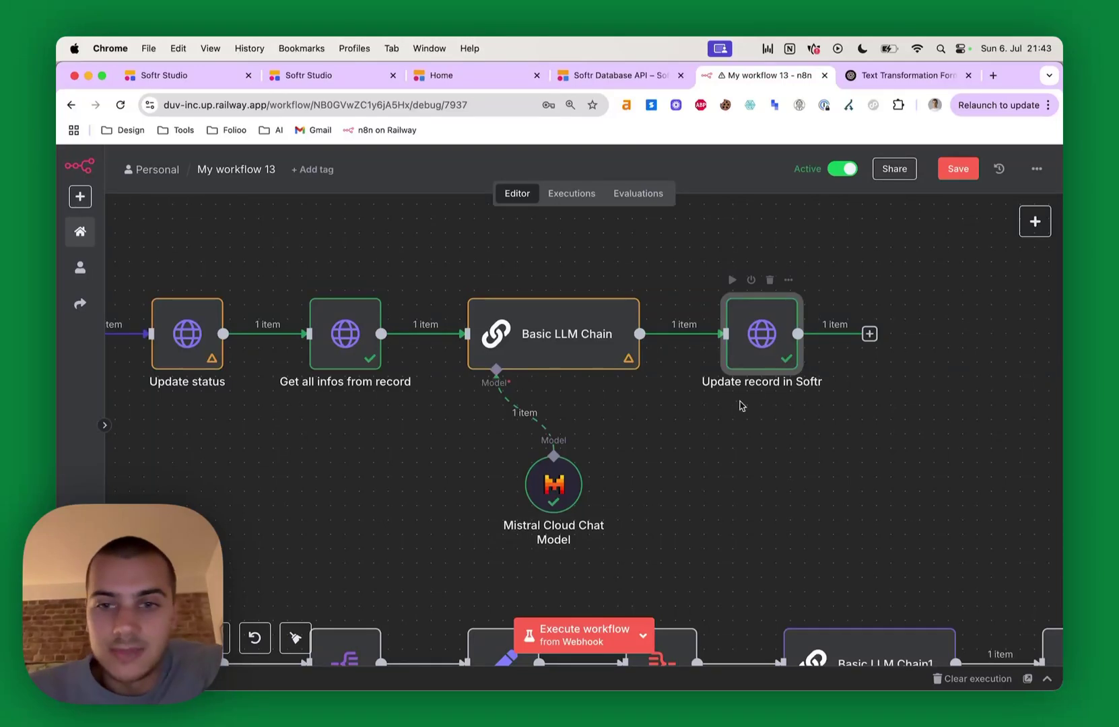
View the AI recommendation of the "A restaurant that serves pizza slices" idea in the published Testing API app and close its details.
{"action": "left_click", "coordinate": [444, 74]}
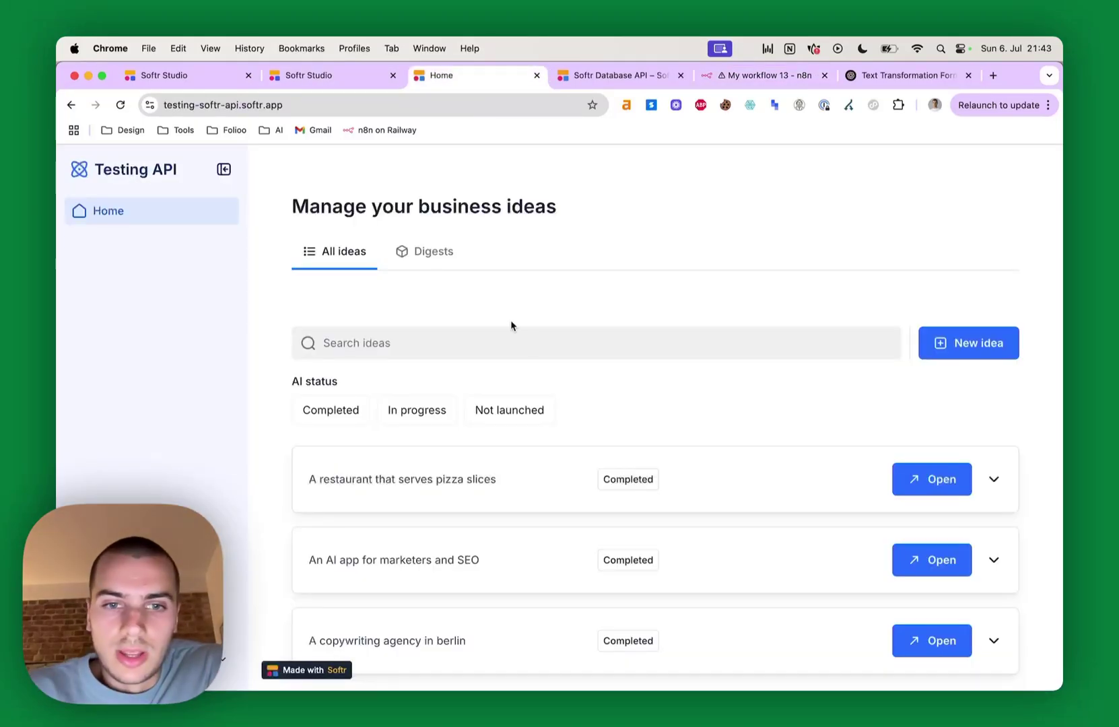
{"action": "left_click", "coordinate": [939, 474]}
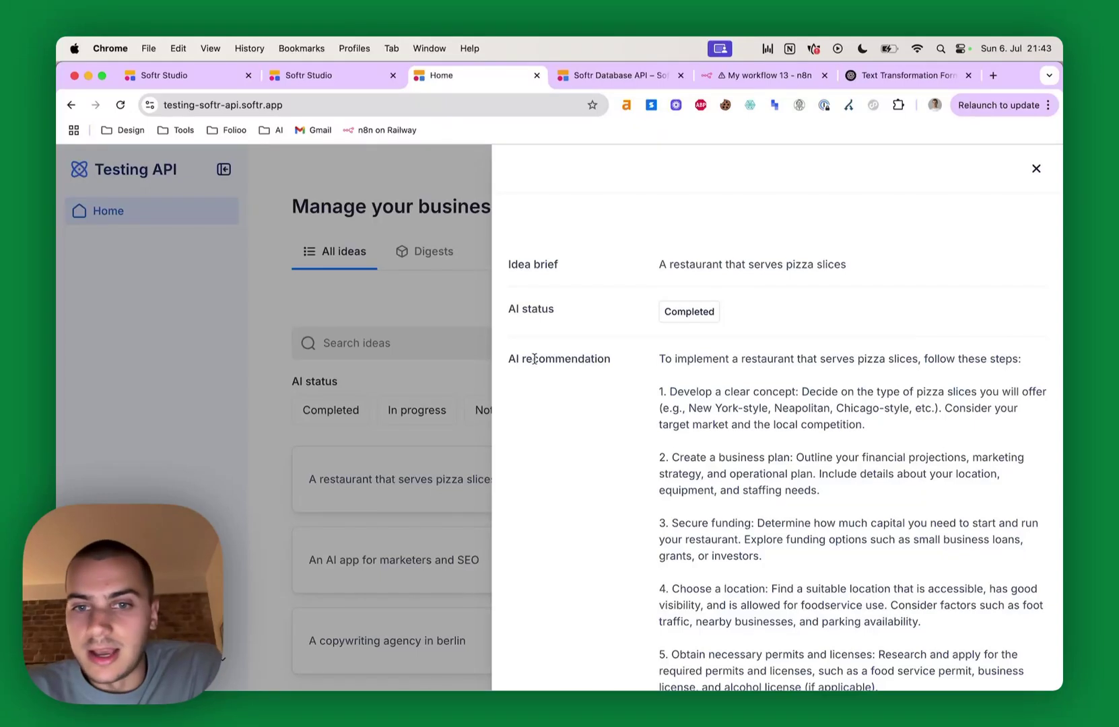
{"action": "key", "text": "Escape"}
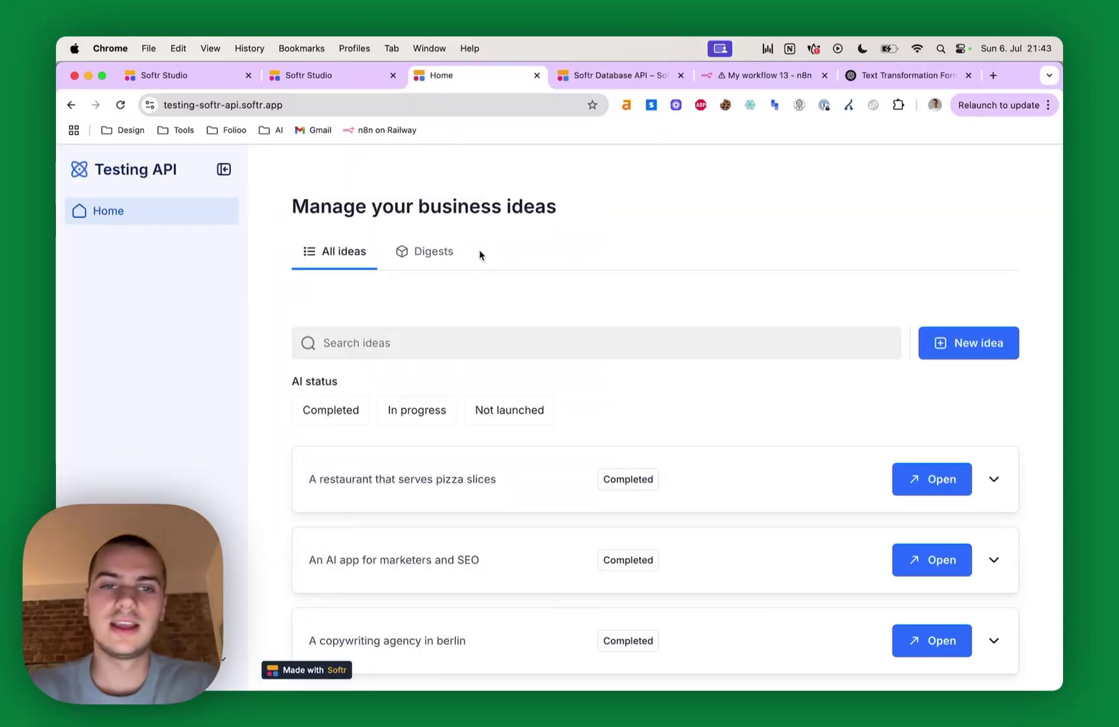
View the app's Digests section, switch to n8n and inspect the Webhook1 node that starts the digest workflow.
{"action": "left_click", "coordinate": [430, 251]}
{"action": "scroll", "coordinate": [512, 437], "scroll_direction": "down", "scroll_amount": 1}
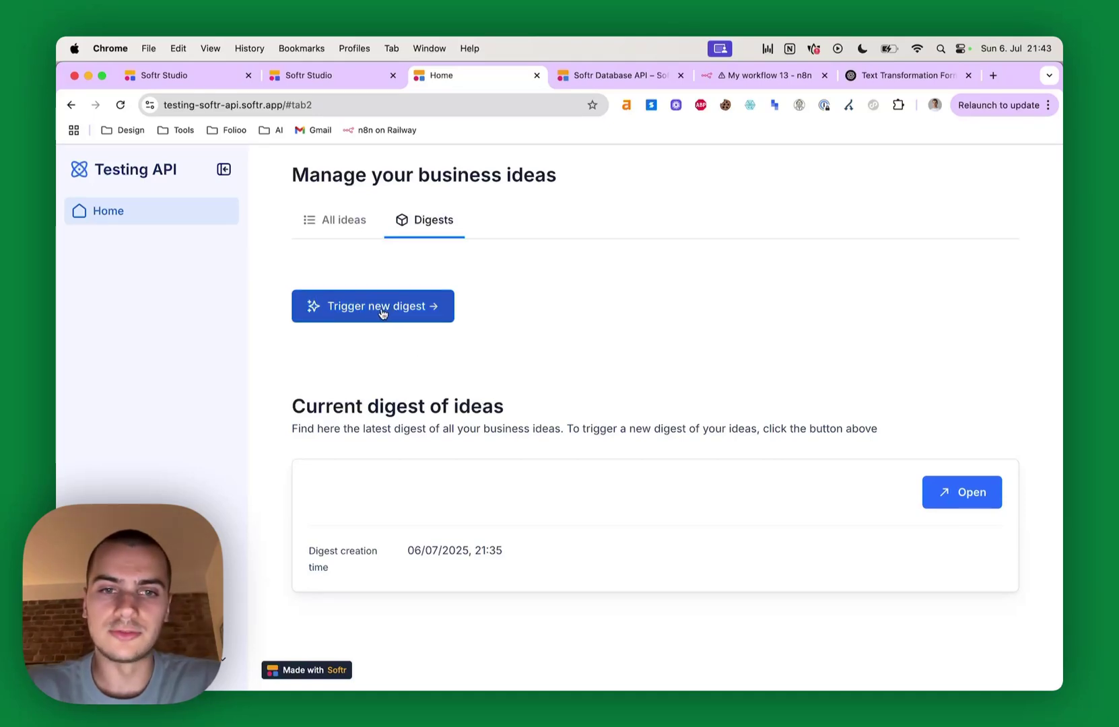
{"action": "left_click", "coordinate": [745, 77]}
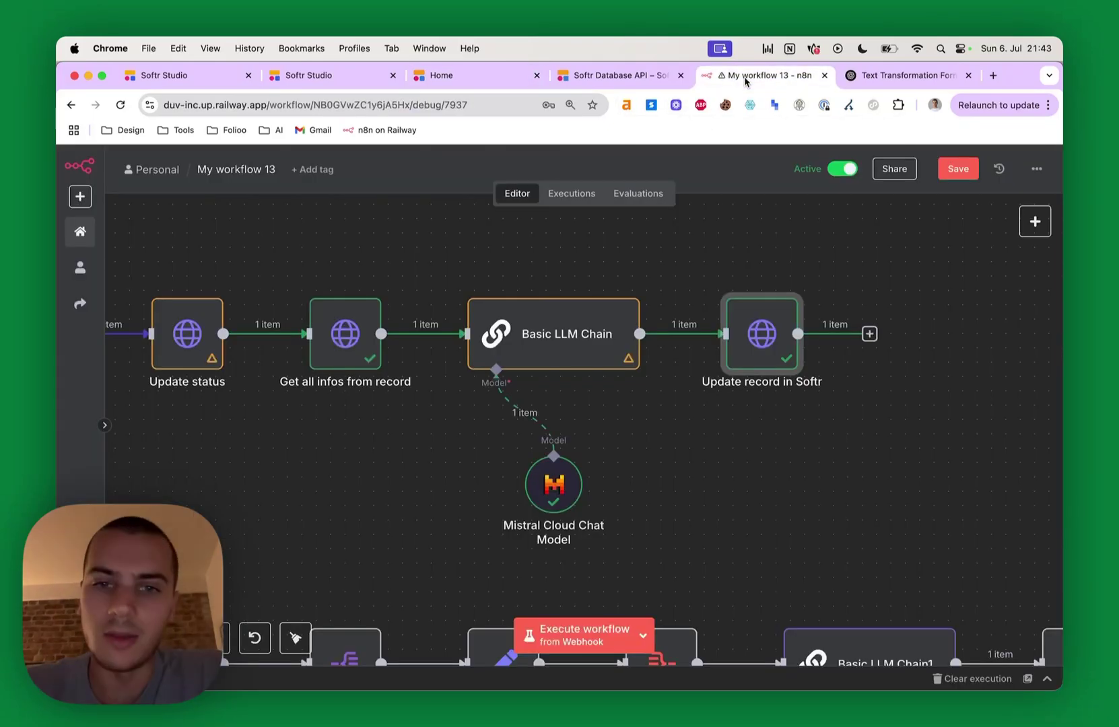
{"action": "scroll", "coordinate": [559, 380], "scroll_direction": "down", "scroll_amount": 5}
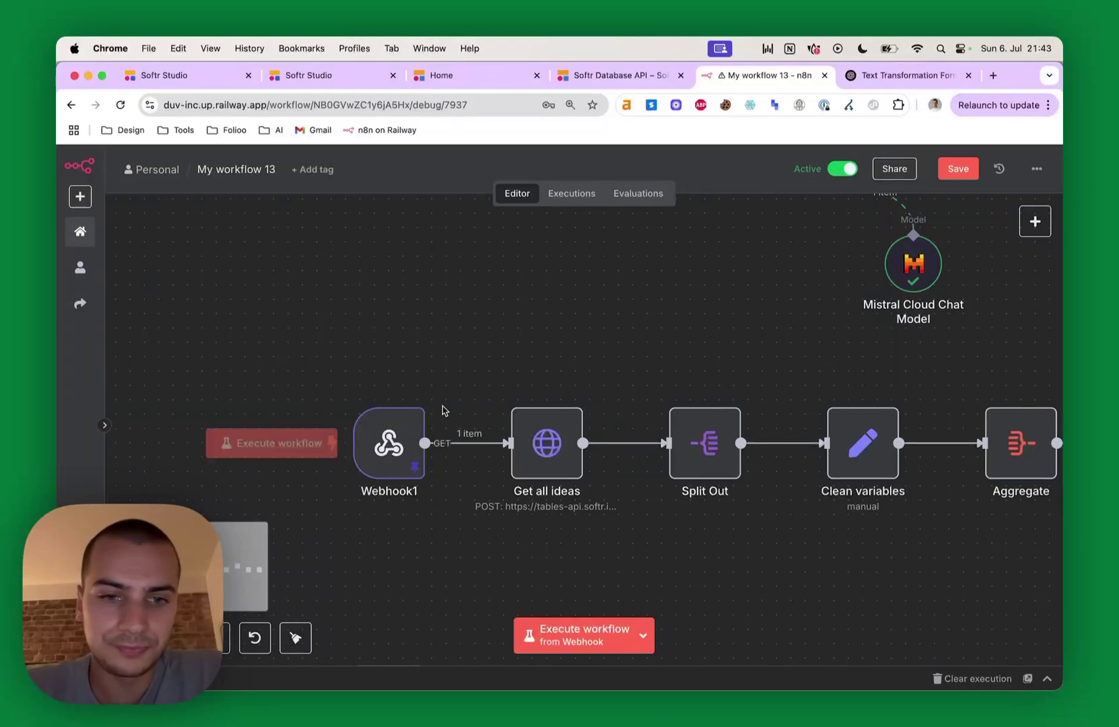
{"action": "scroll", "coordinate": [443, 410], "scroll_direction": "down", "scroll_amount": 2}
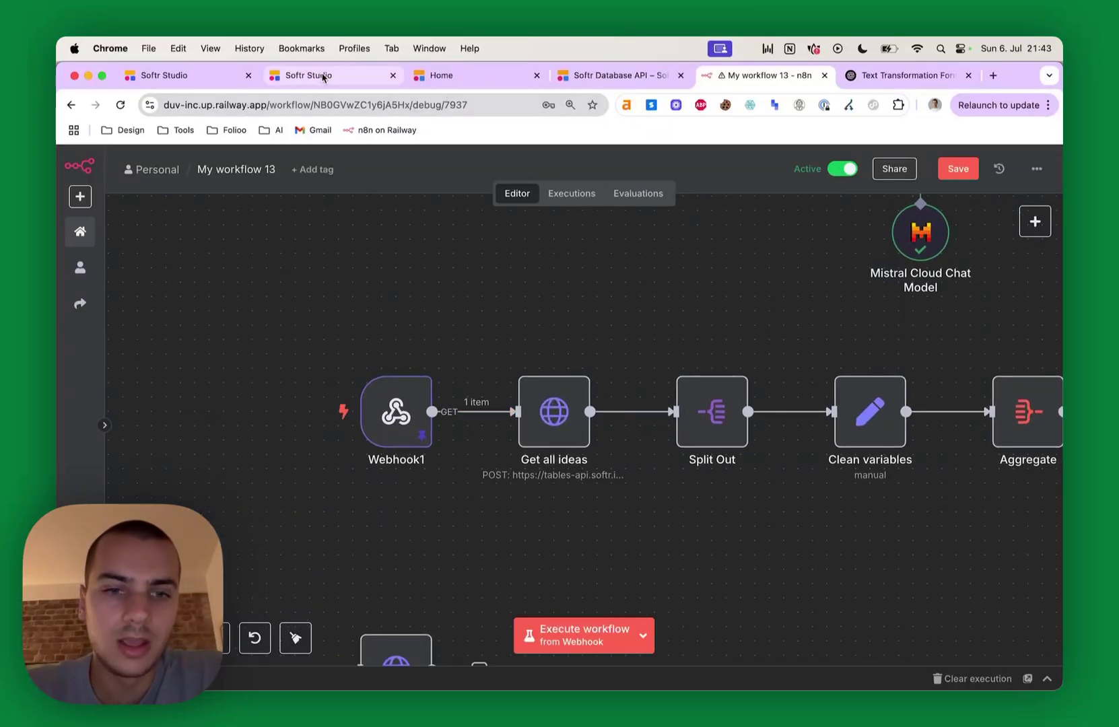
{"action": "double_click", "coordinate": [387, 402]}
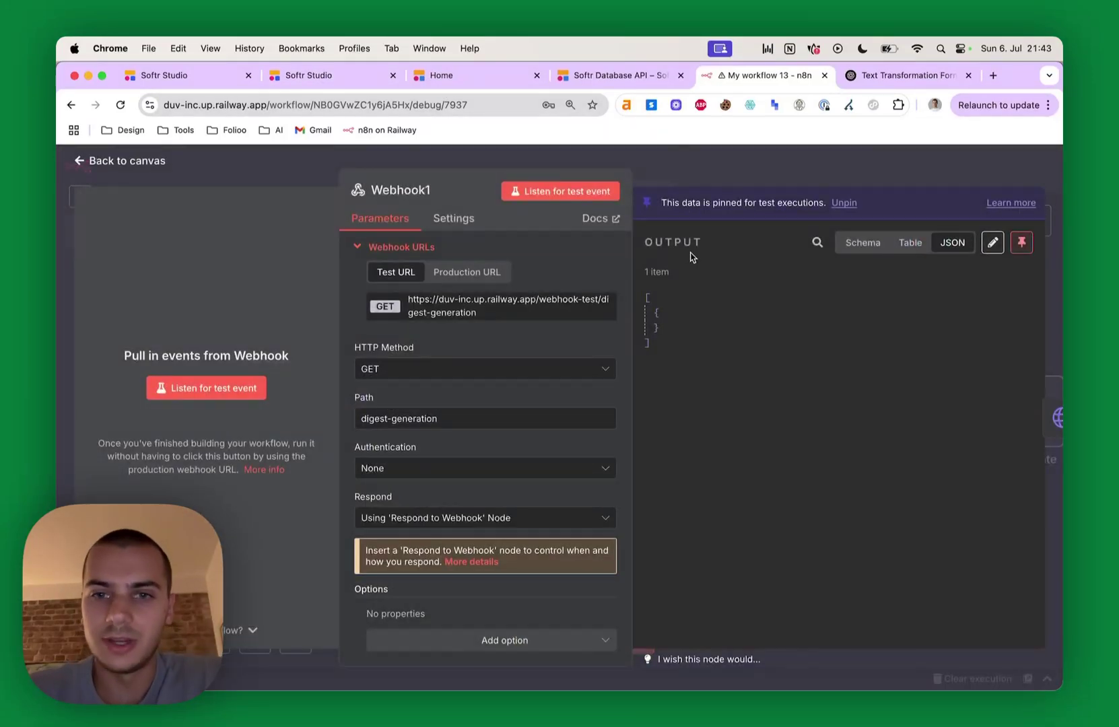
{"action": "left_click", "coordinate": [753, 156]}
Load the Jul 6, 21:35:15 execution into the workflow editor, unpinning the currently pinned node data.
{"action": "left_click", "coordinate": [565, 194]}
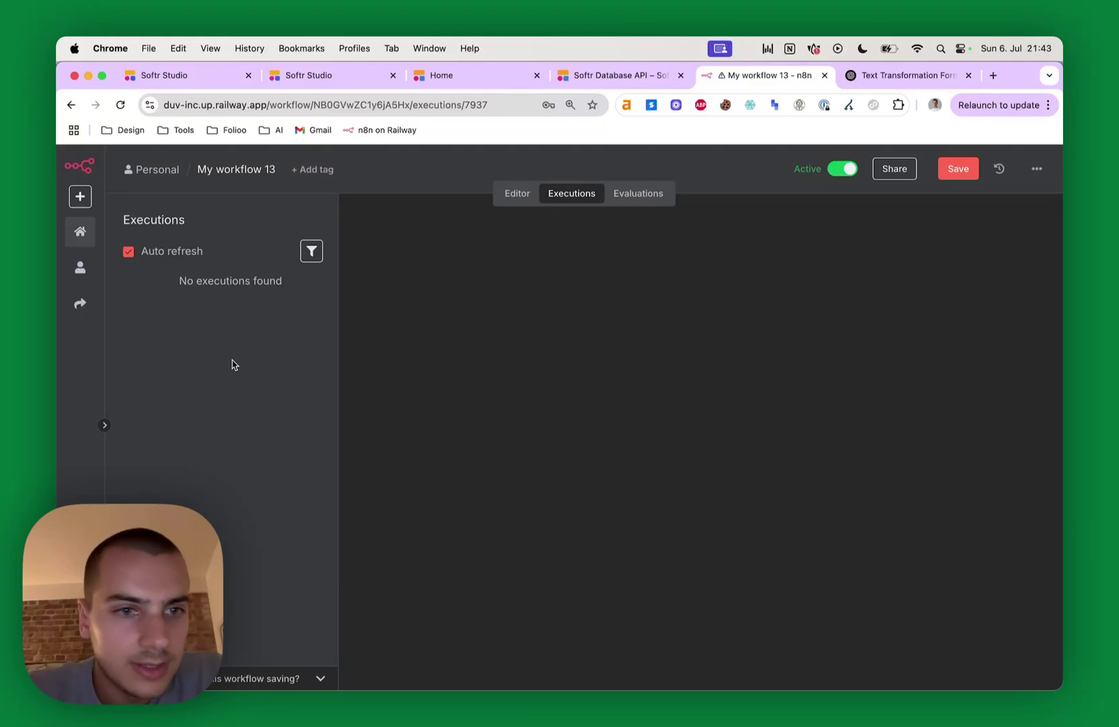
{"action": "left_click", "coordinate": [259, 305]}
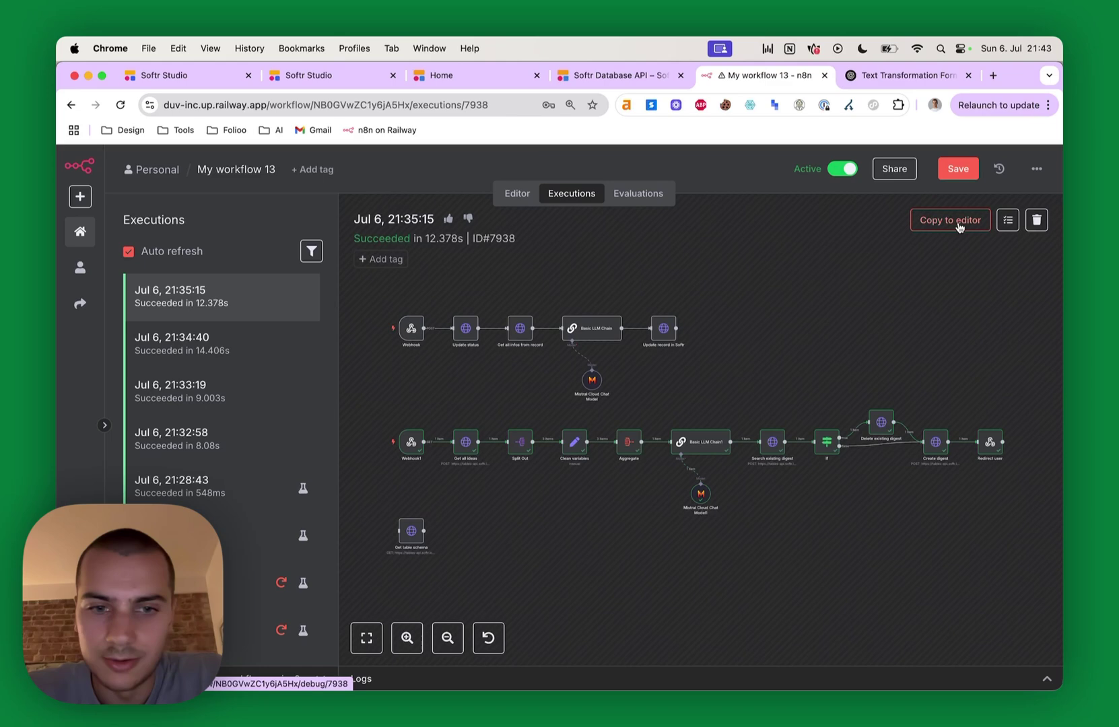
{"action": "left_click", "coordinate": [959, 227]}
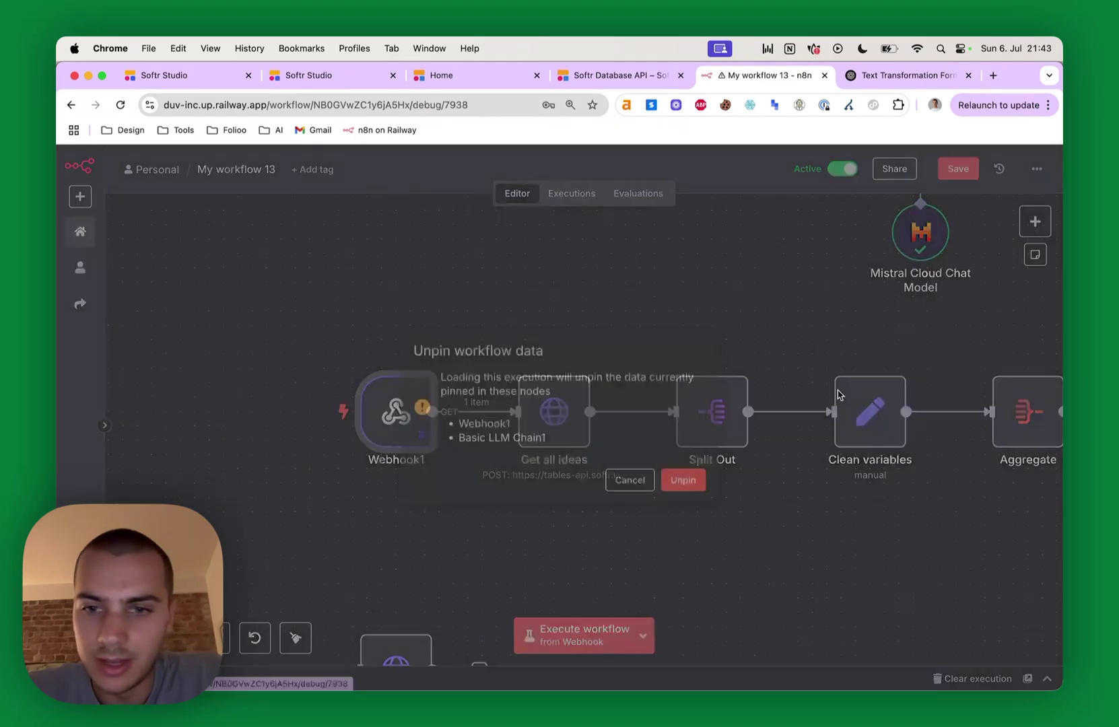
{"action": "left_click", "coordinate": [676, 486]}
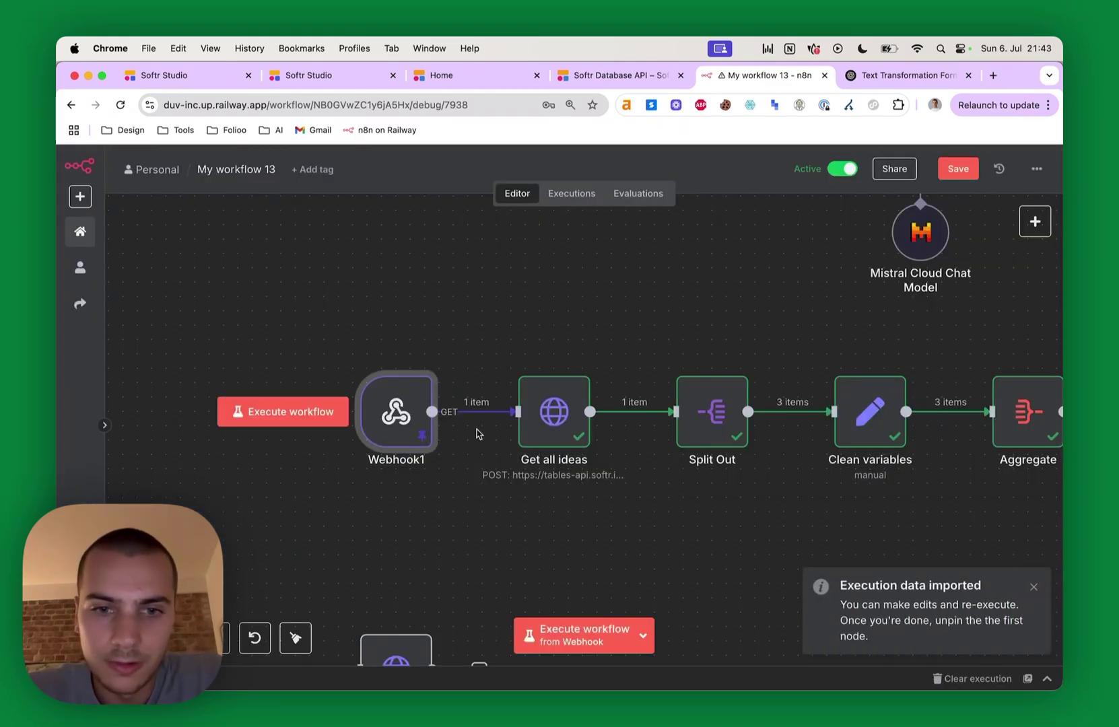
Examine the Webhook1 node's output from the loaded execution and highlight the user_id value in its query parameters.
{"action": "scroll", "coordinate": [377, 403], "scroll_direction": "down", "scroll_amount": 2}
{"action": "double_click", "coordinate": [350, 381]}
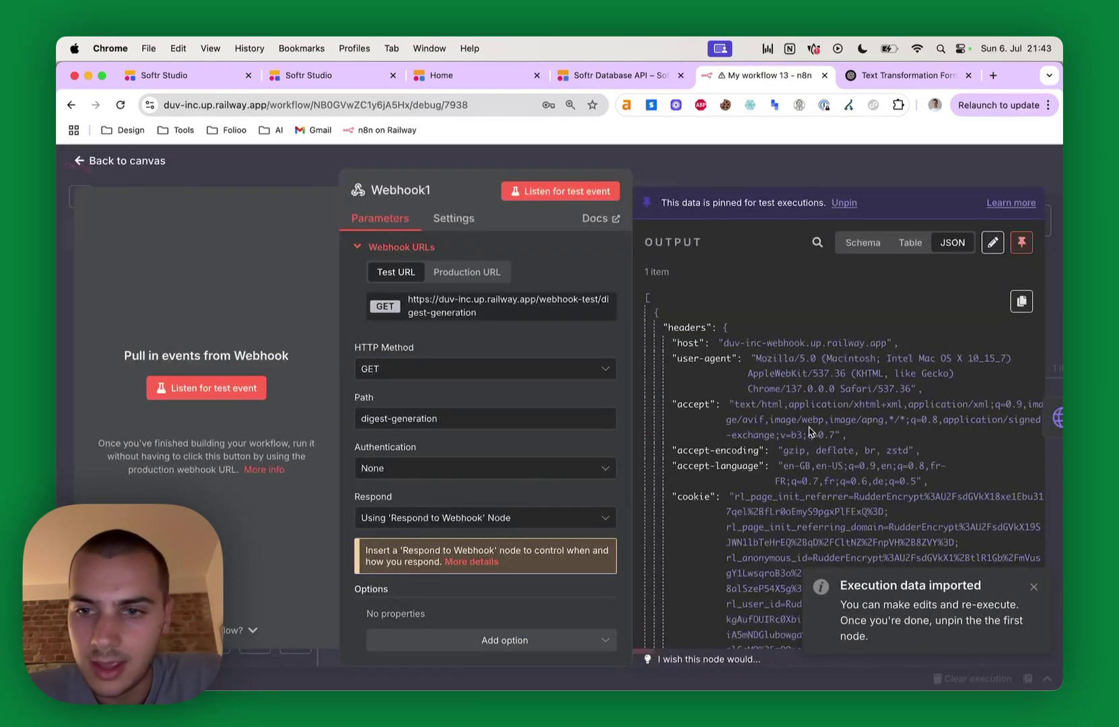
{"action": "scroll", "coordinate": [751, 475], "scroll_direction": "down", "scroll_amount": 10}
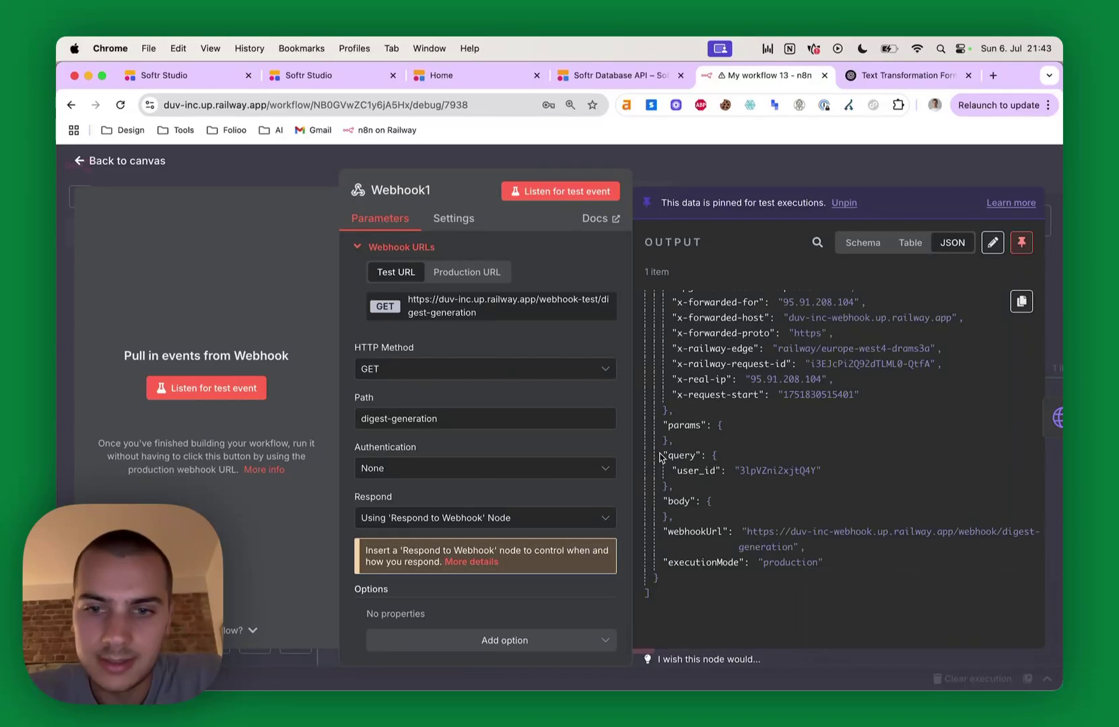
{"action": "left_click_drag", "start_coordinate": [739, 469], "coordinate": [819, 470]}
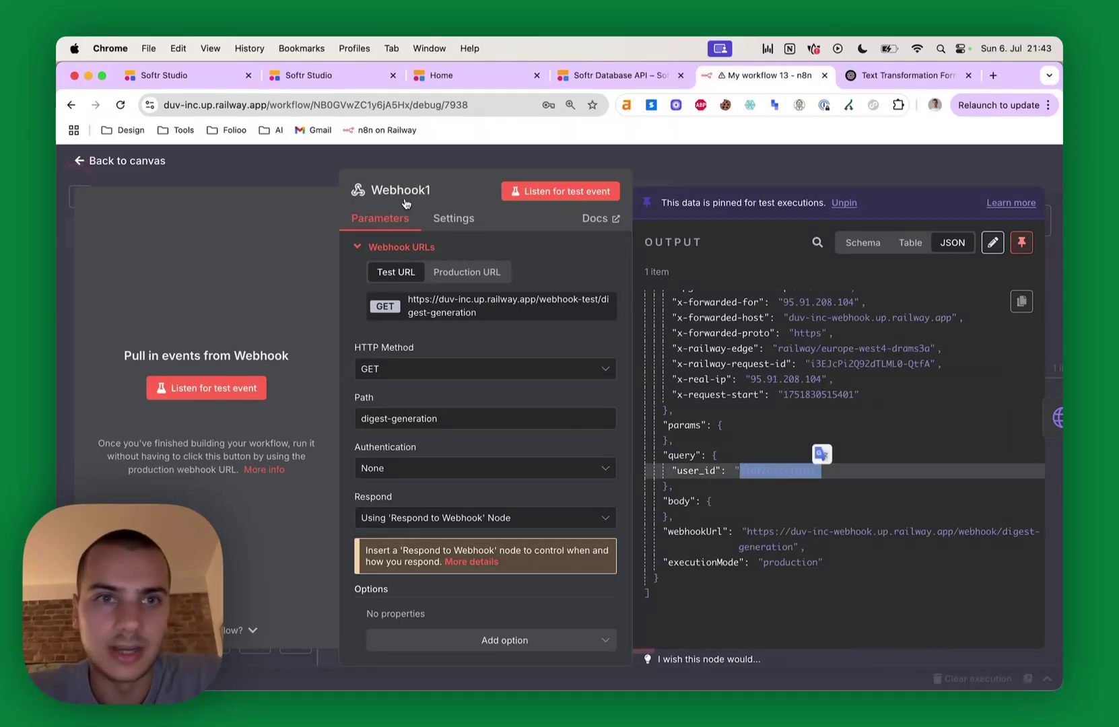
Check the Record ID value and field settings in the Softr Users table, cancelling the field editor without changes.
{"action": "left_click", "coordinate": [330, 75]}
{"action": "left_click", "coordinate": [95, 210]}
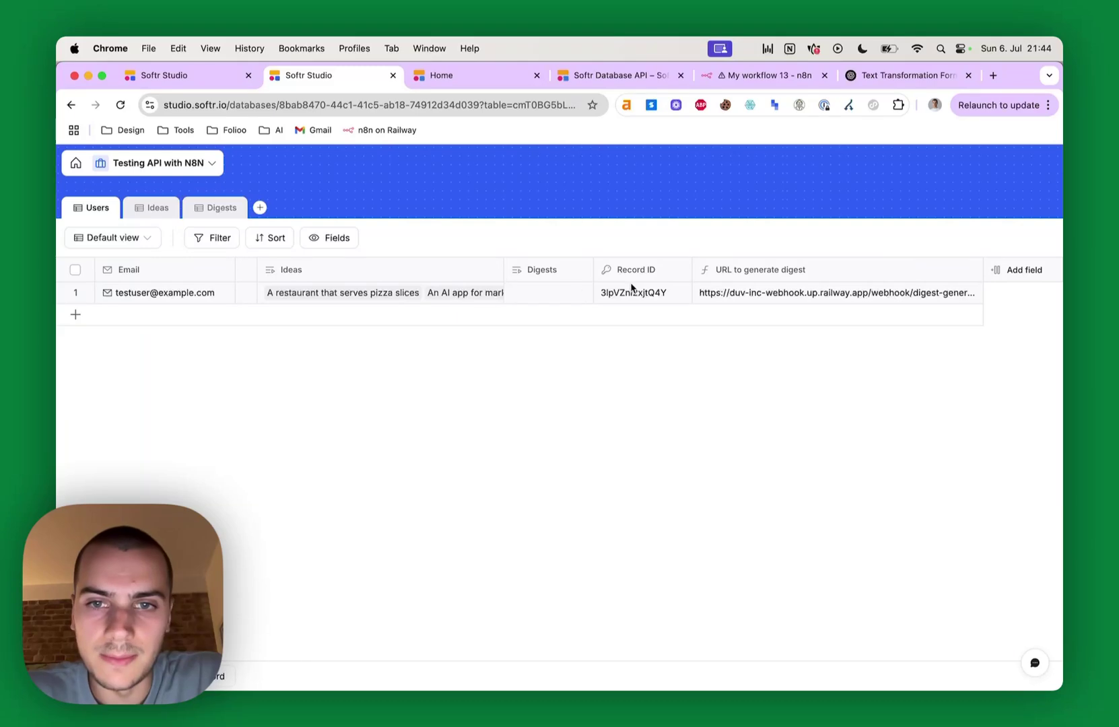
{"action": "left_click", "coordinate": [636, 293]}
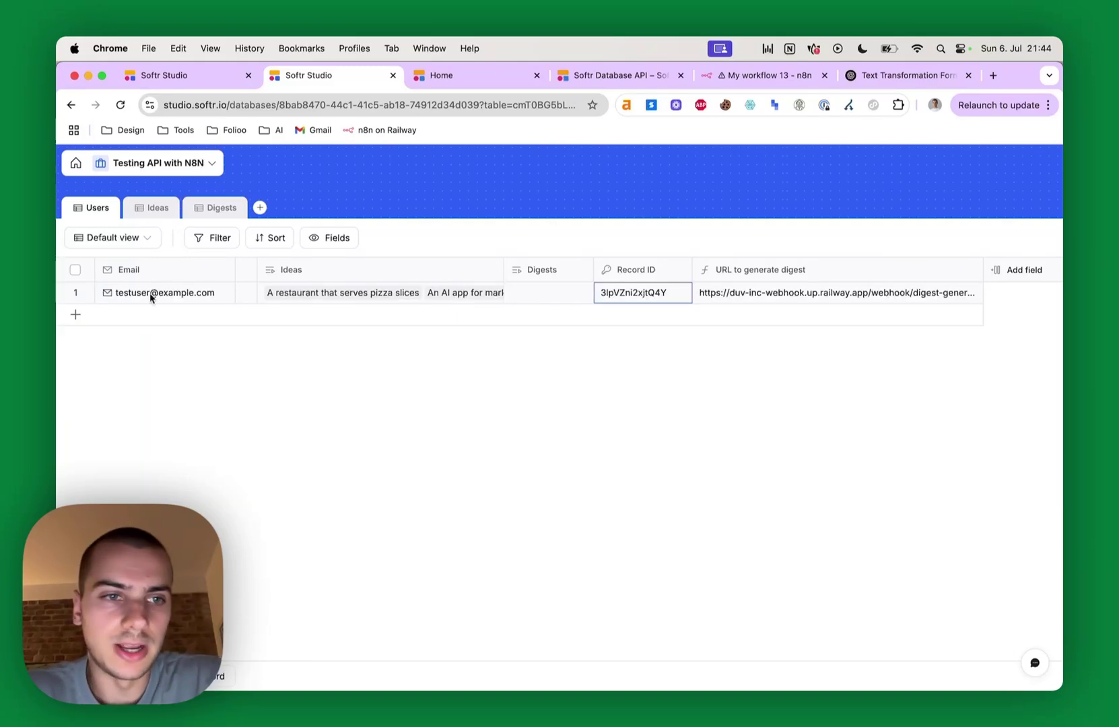
{"action": "left_click", "coordinate": [626, 269]}
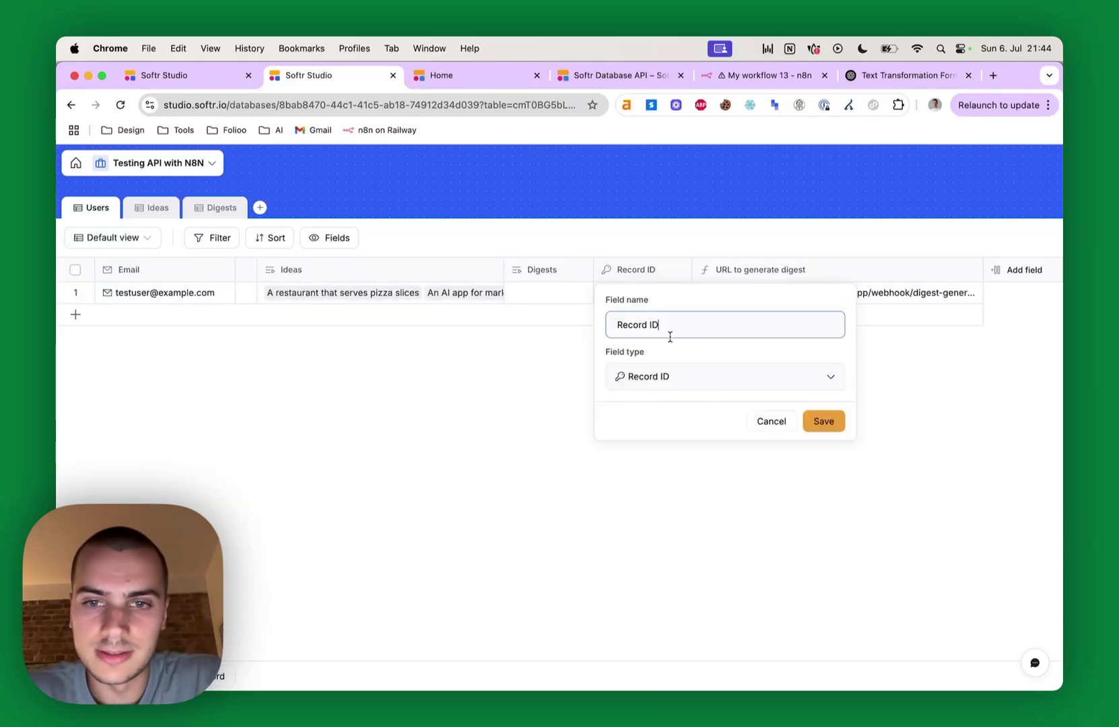
{"action": "left_click", "coordinate": [783, 424]}
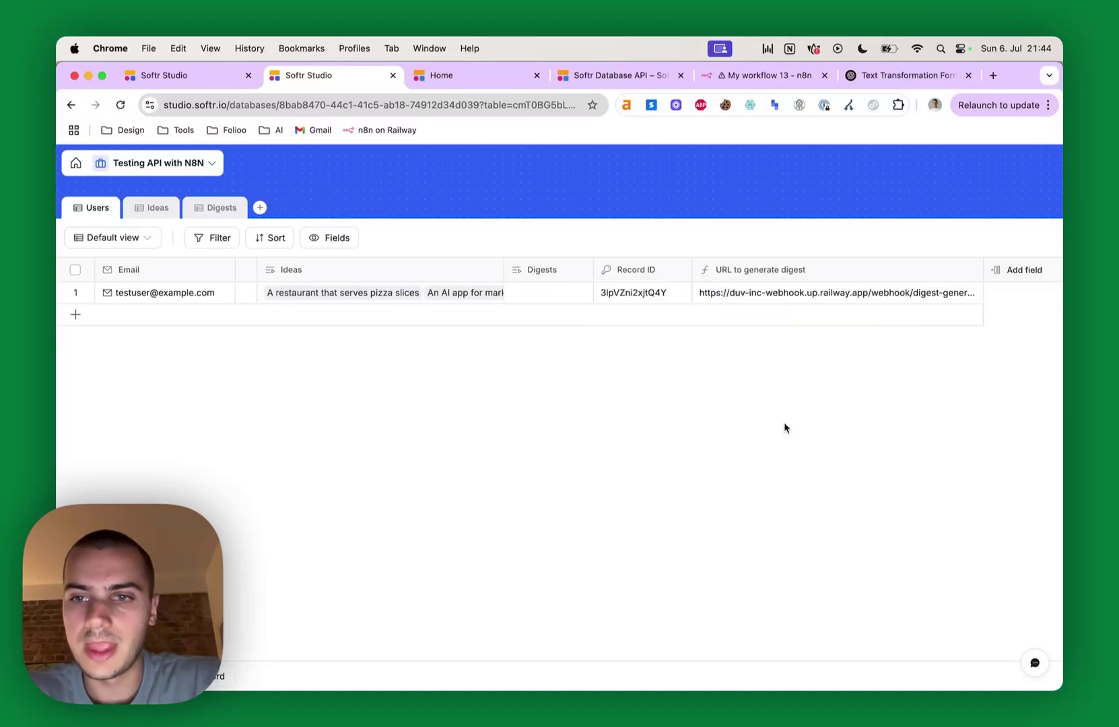
Widen the "URL to generate digest" column in the Users table until the full URL fits.
{"action": "left_click", "coordinate": [874, 295]}
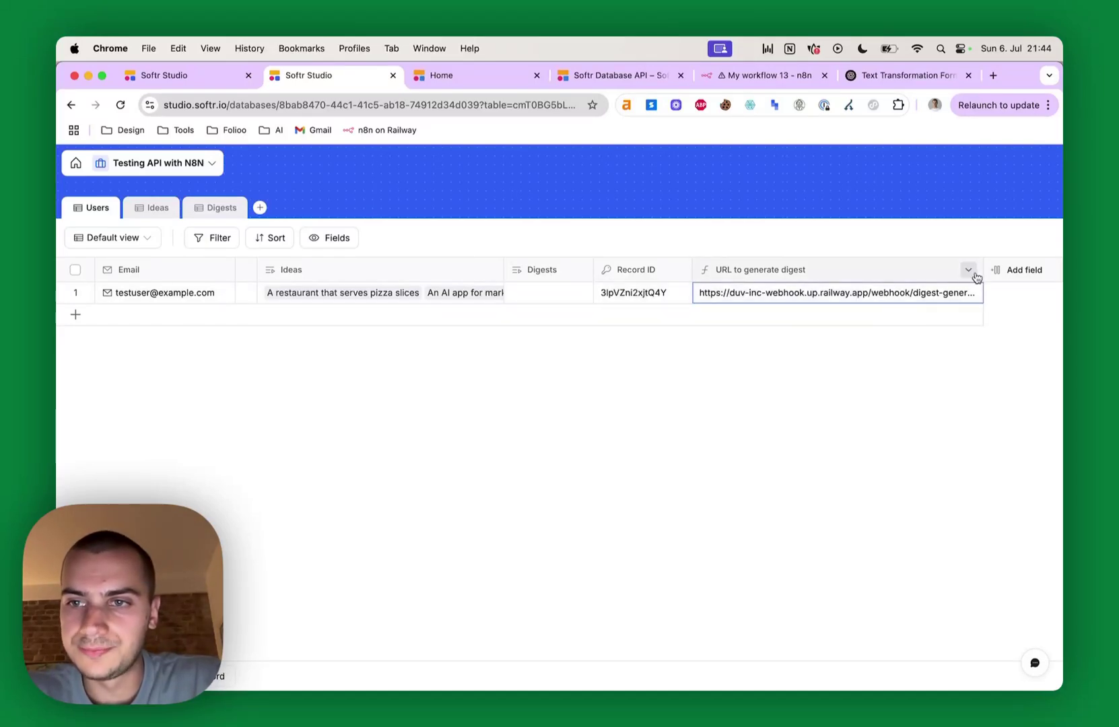
{"action": "left_click_drag", "start_coordinate": [982, 270], "coordinate": [1049, 266]}
{"action": "left_click", "coordinate": [889, 296]}
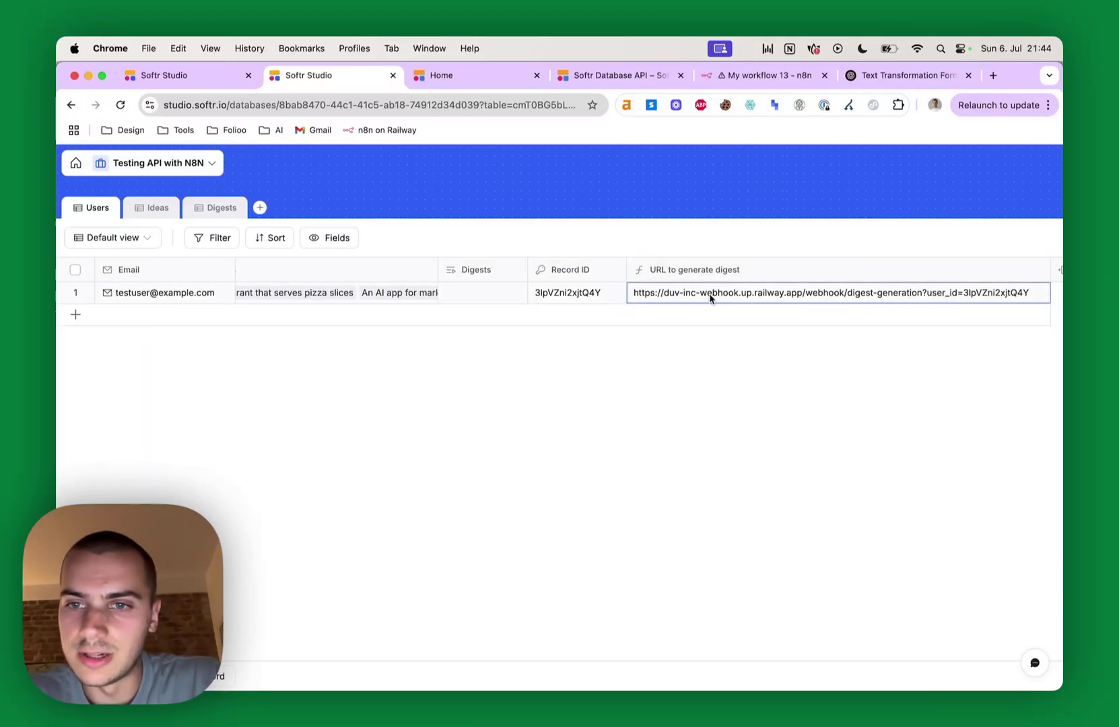
Check Webhook1's production URL in n8n, then inspect the formula of the "URL to generate digest" field in the Softr database, leaving it unchanged.
{"action": "left_click", "coordinate": [768, 75]}
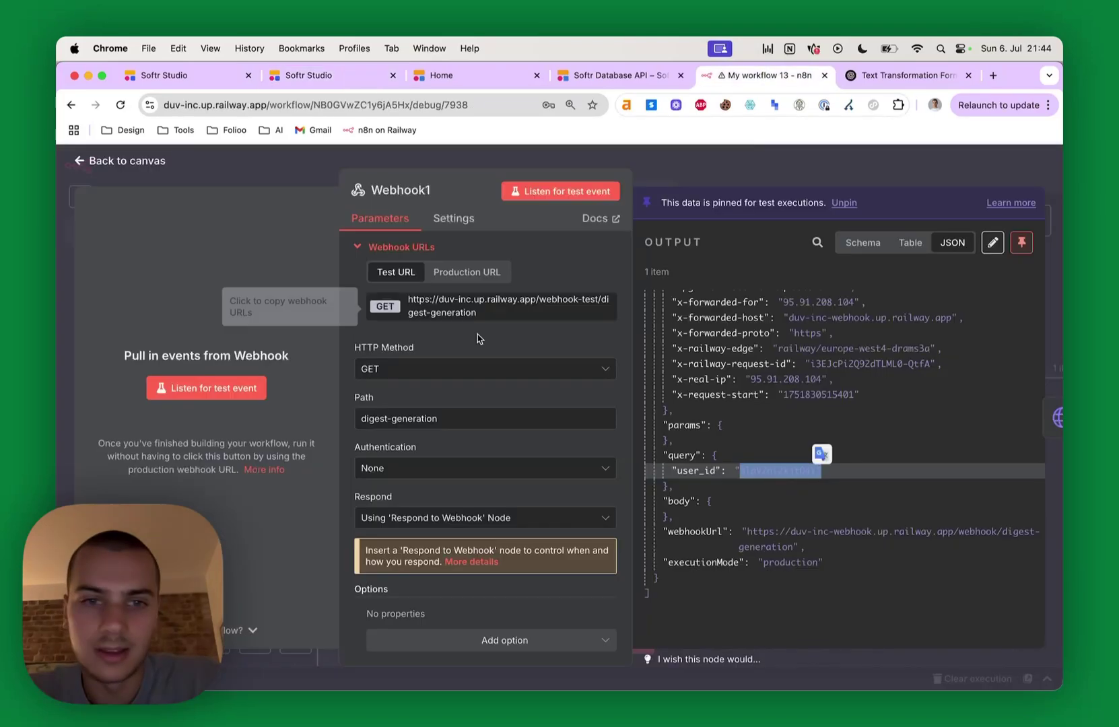
{"action": "left_click", "coordinate": [468, 276]}
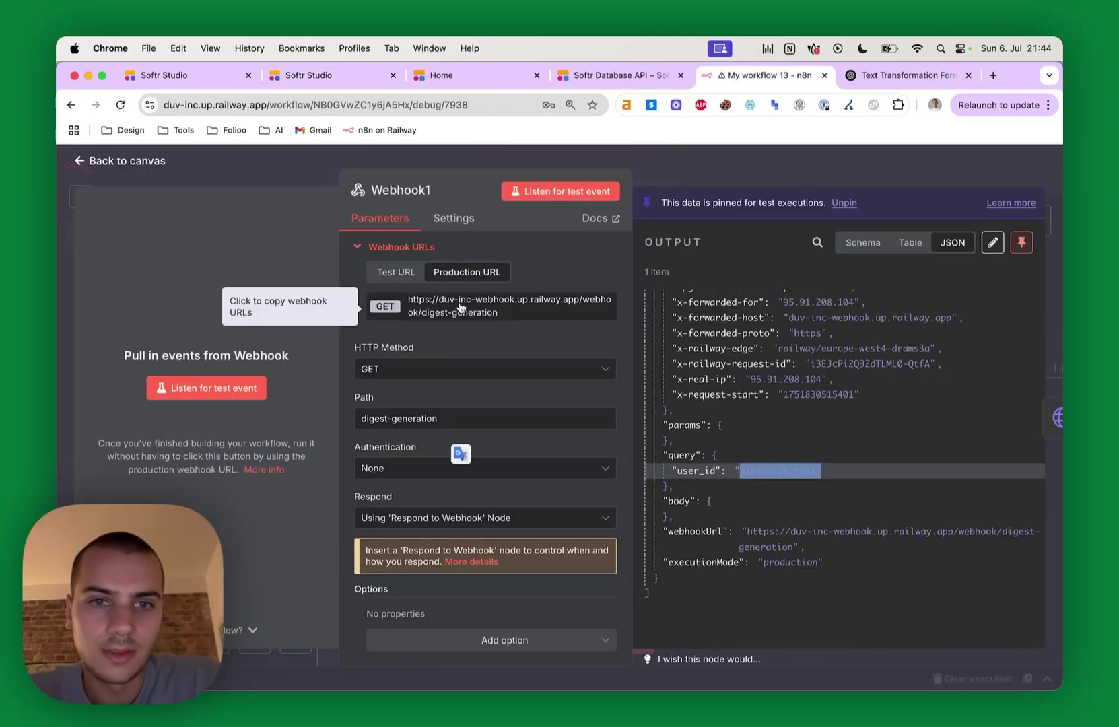
{"action": "left_click", "coordinate": [195, 74]}
{"action": "left_click", "coordinate": [280, 77]}
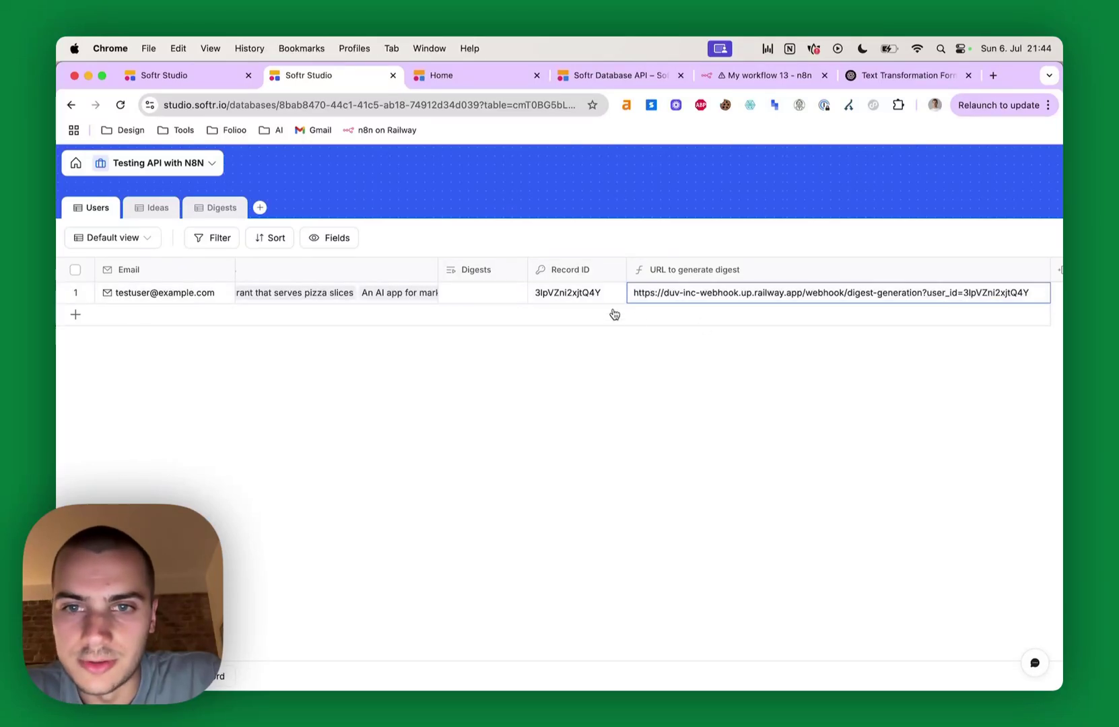
{"action": "left_click", "coordinate": [676, 276]}
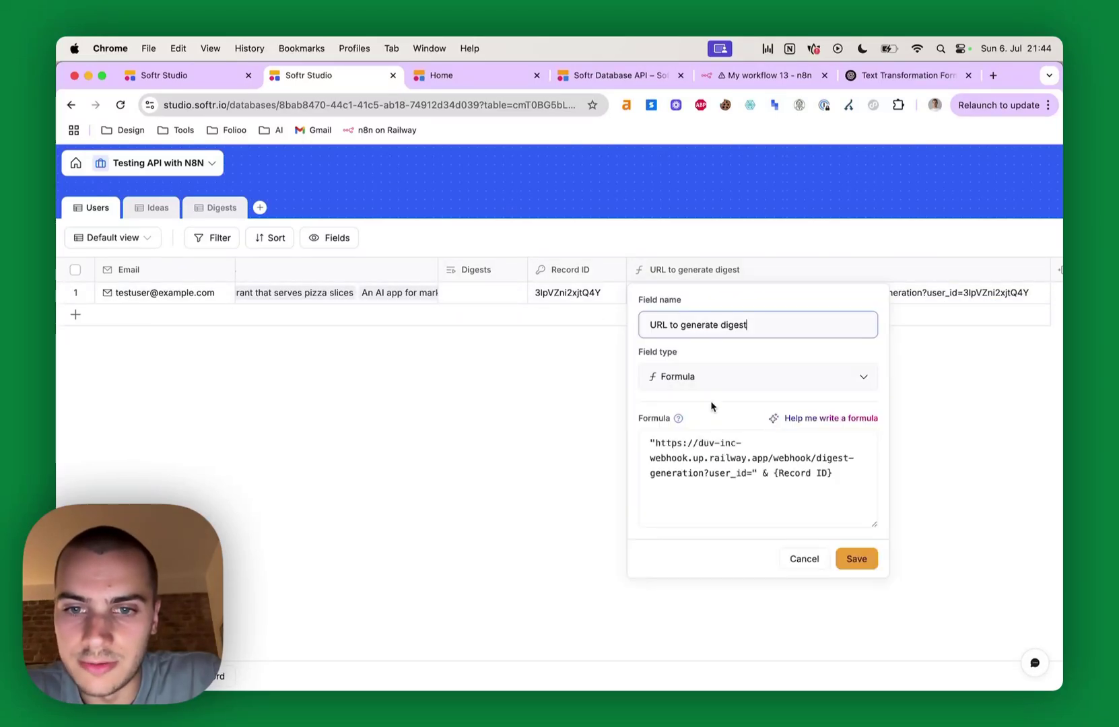
{"action": "left_click", "coordinate": [811, 473]}
{"action": "left_click", "coordinate": [461, 438]}
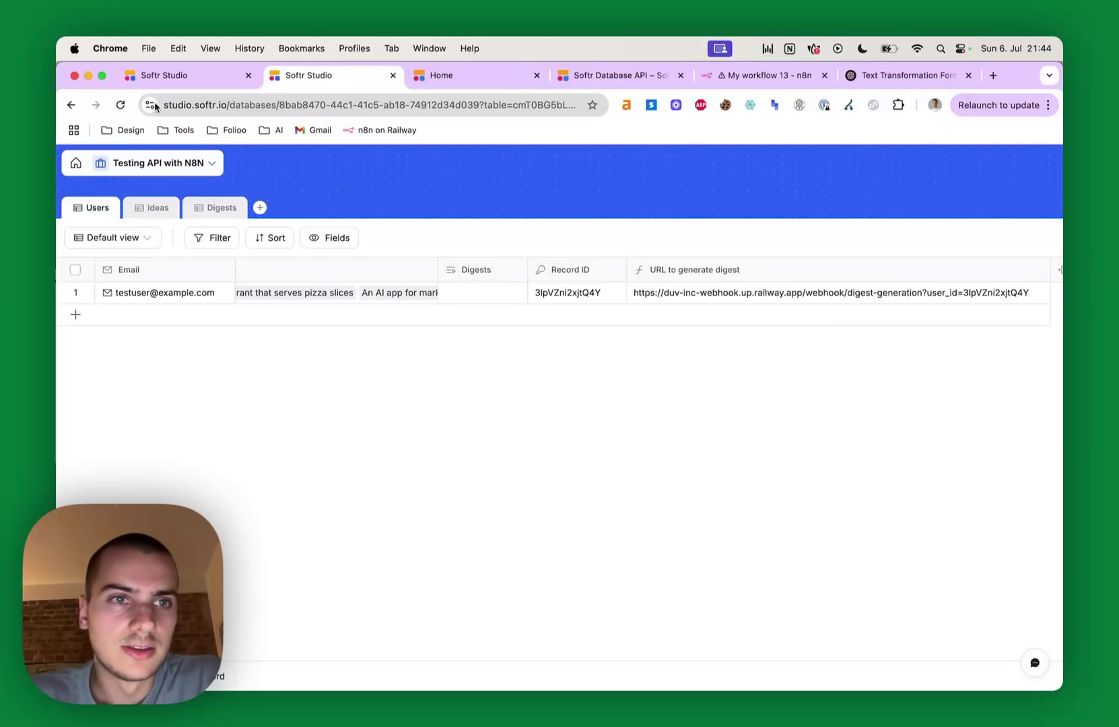
Open the app's Home page in the Softr interface editor and select the "Trigger new digest" block in the Digests section.
{"action": "left_click", "coordinate": [184, 75]}
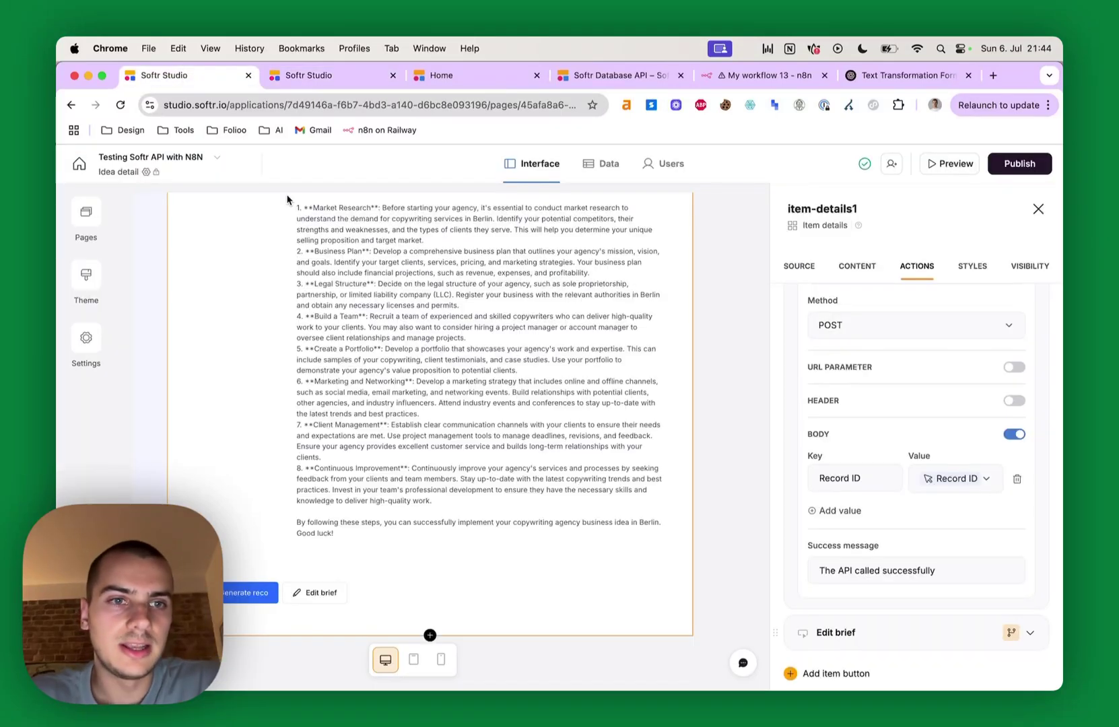
{"action": "left_click", "coordinate": [85, 213]}
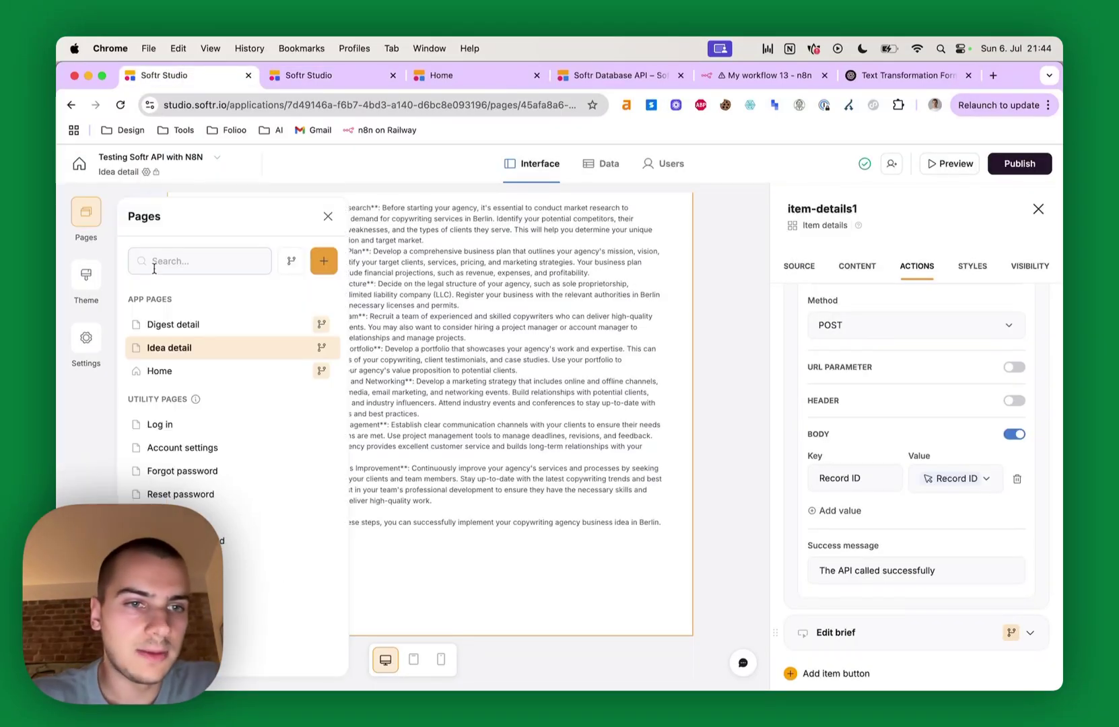
{"action": "left_click", "coordinate": [212, 369]}
{"action": "left_click", "coordinate": [283, 269]}
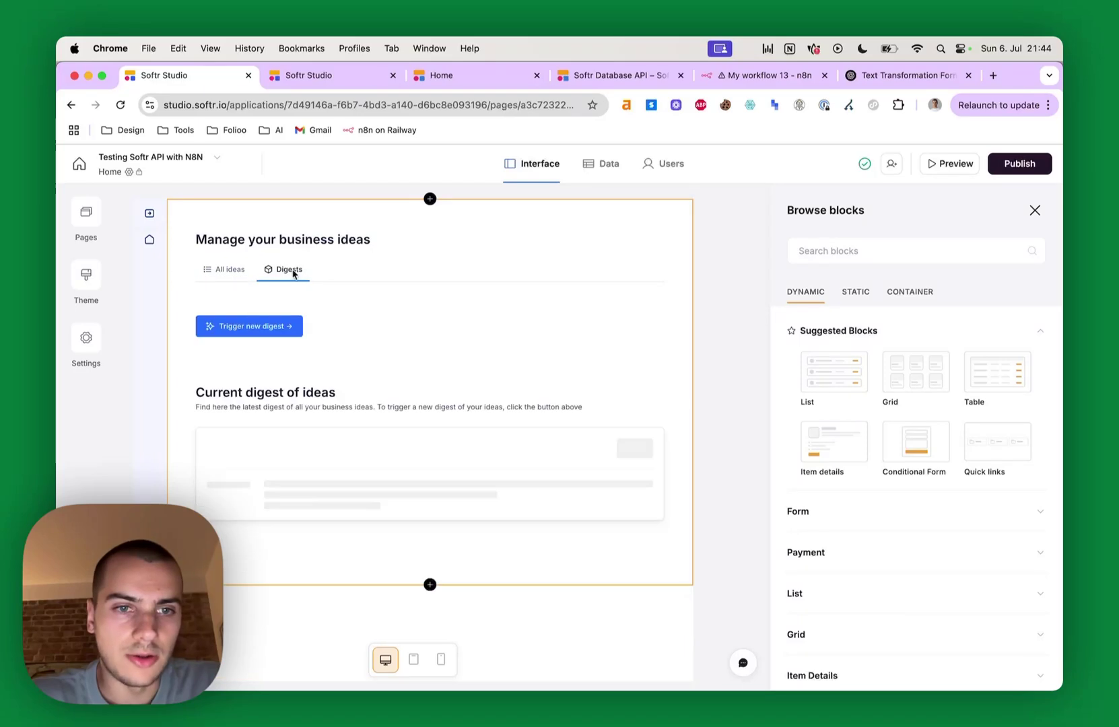
{"action": "left_click", "coordinate": [648, 364]}
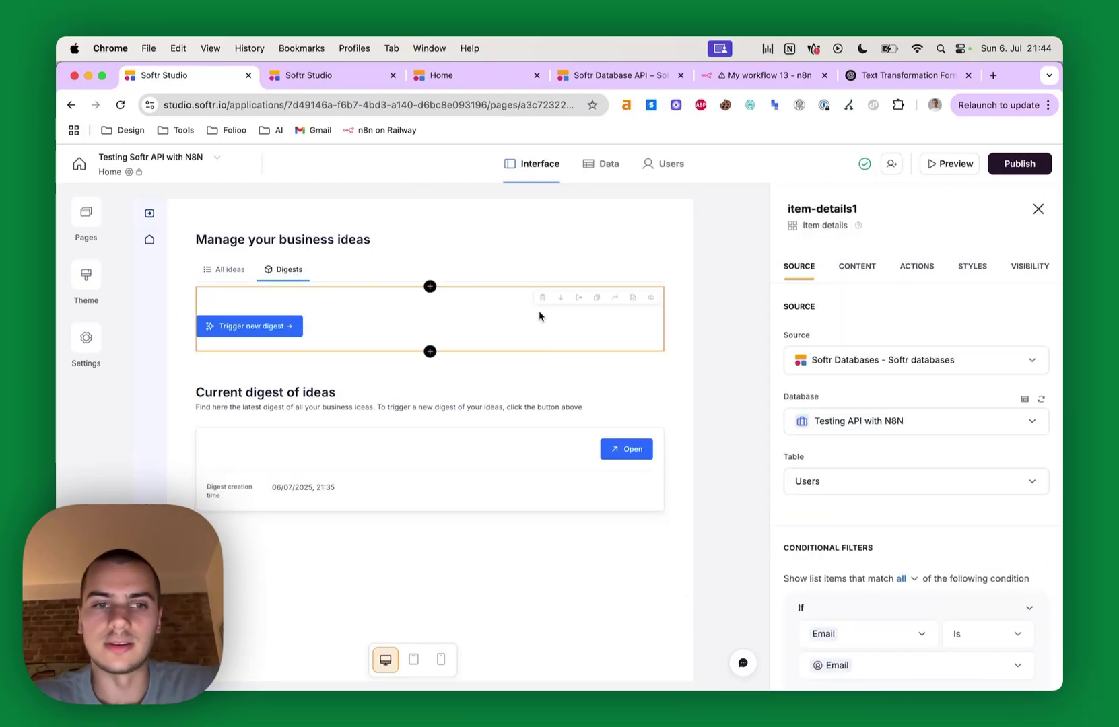
Inspect the Open URL action settings of the "Trigger new digest" button.
{"action": "left_click", "coordinate": [920, 266]}
{"action": "left_click", "coordinate": [873, 351]}
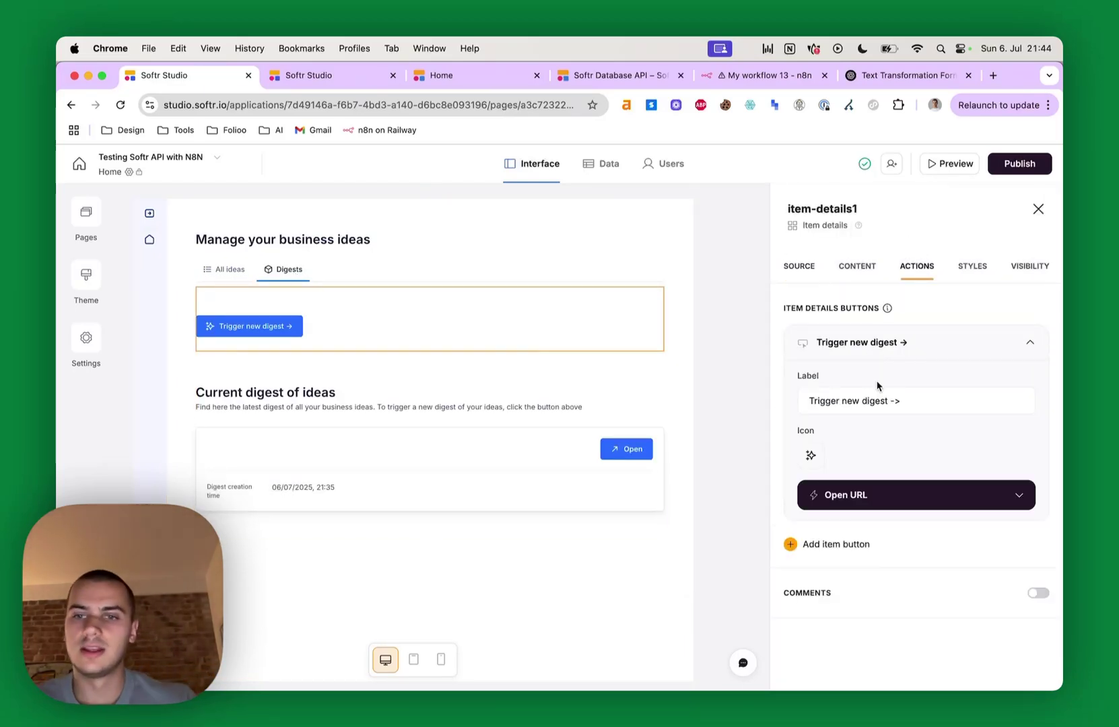
{"action": "left_click", "coordinate": [851, 501]}
{"action": "scroll", "coordinate": [875, 504], "scroll_direction": "down", "scroll_amount": 1}
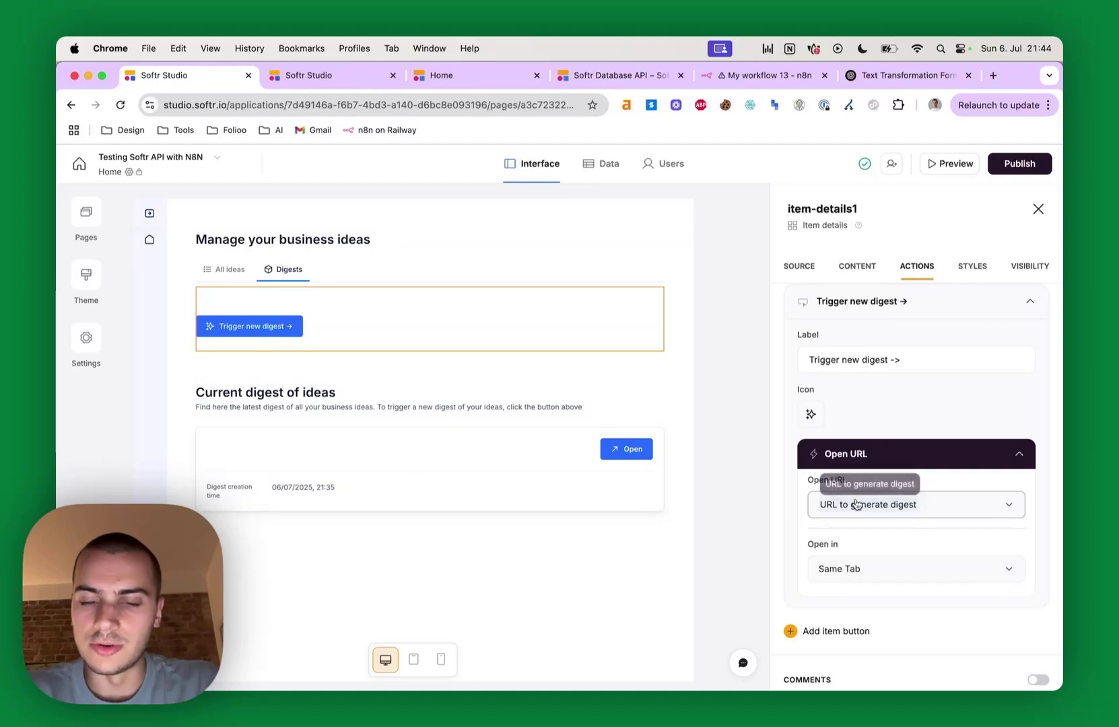
View the trigger button in the published app, switch to n8n and review Webhook1's Respond setting before closing the node.
{"action": "left_click", "coordinate": [458, 75]}
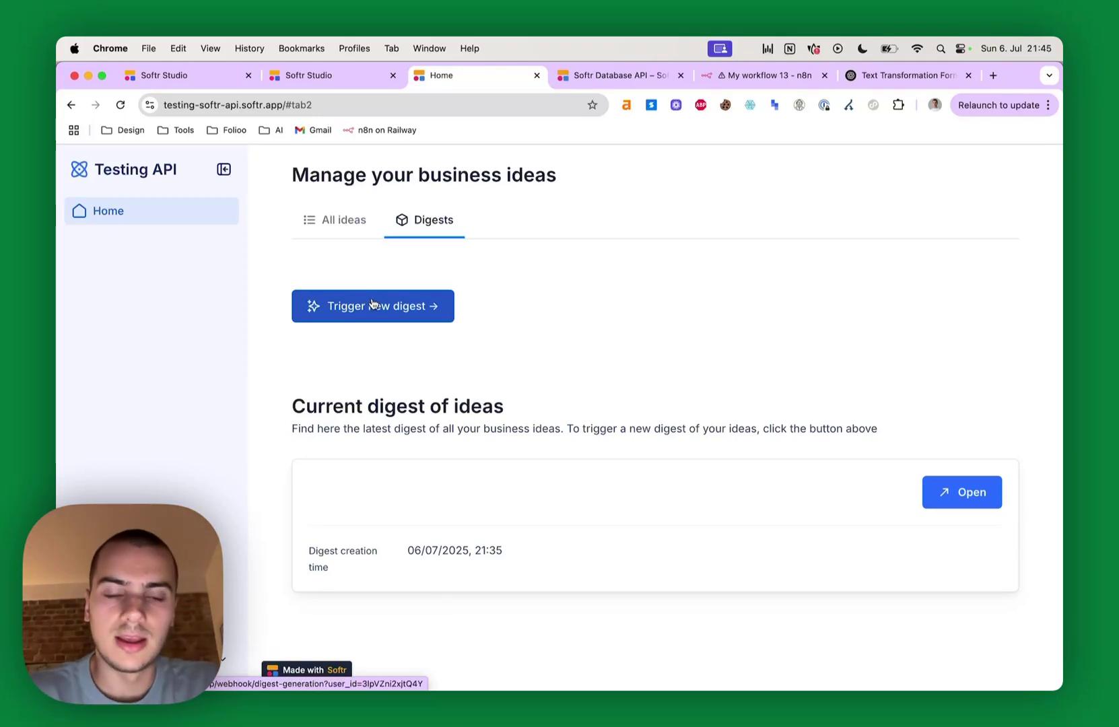
{"action": "left_click", "coordinate": [760, 75]}
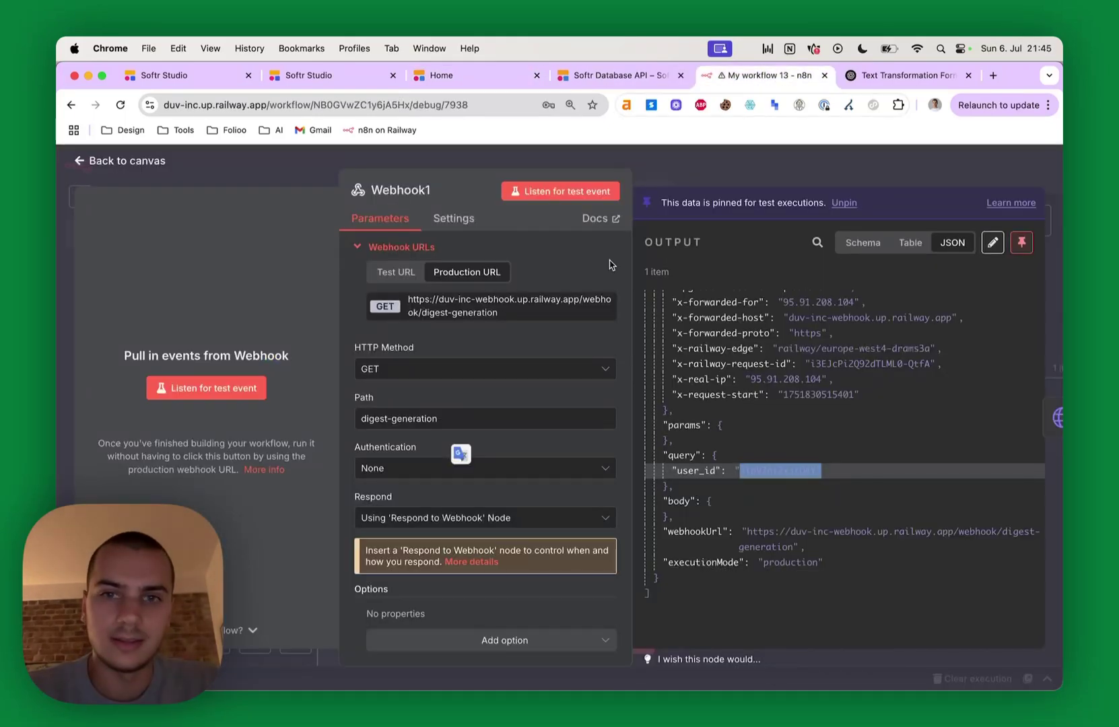
{"action": "scroll", "coordinate": [472, 437], "scroll_direction": "down", "scroll_amount": 1}
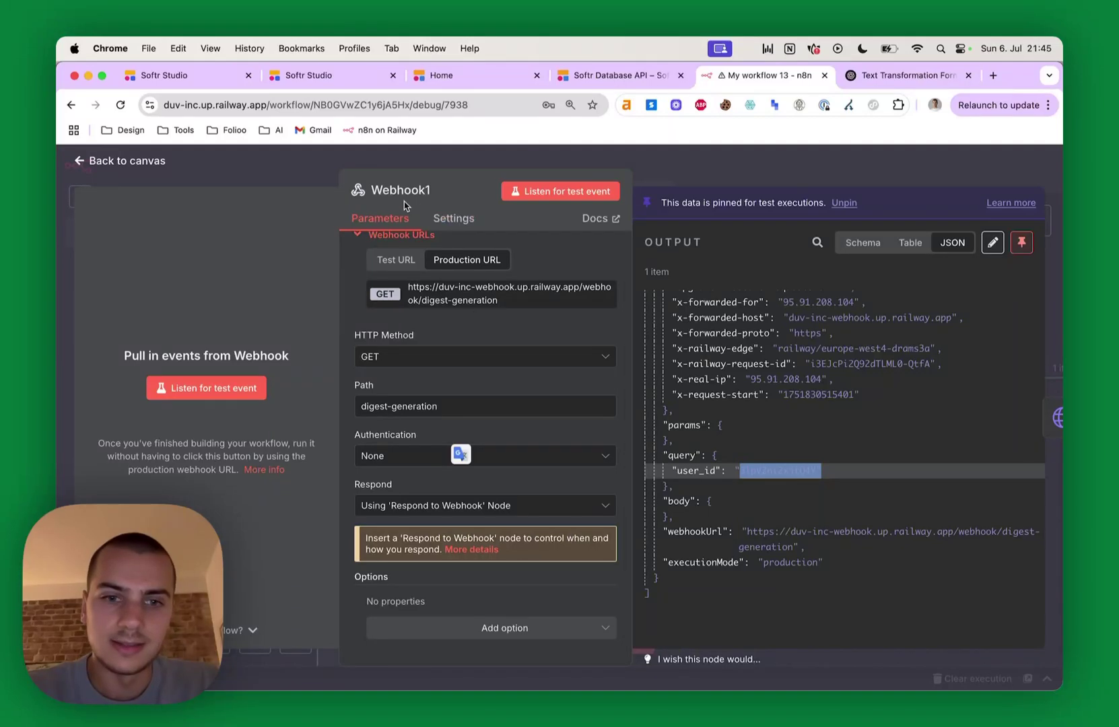
{"action": "scroll", "coordinate": [494, 406], "scroll_direction": "up", "scroll_amount": 1}
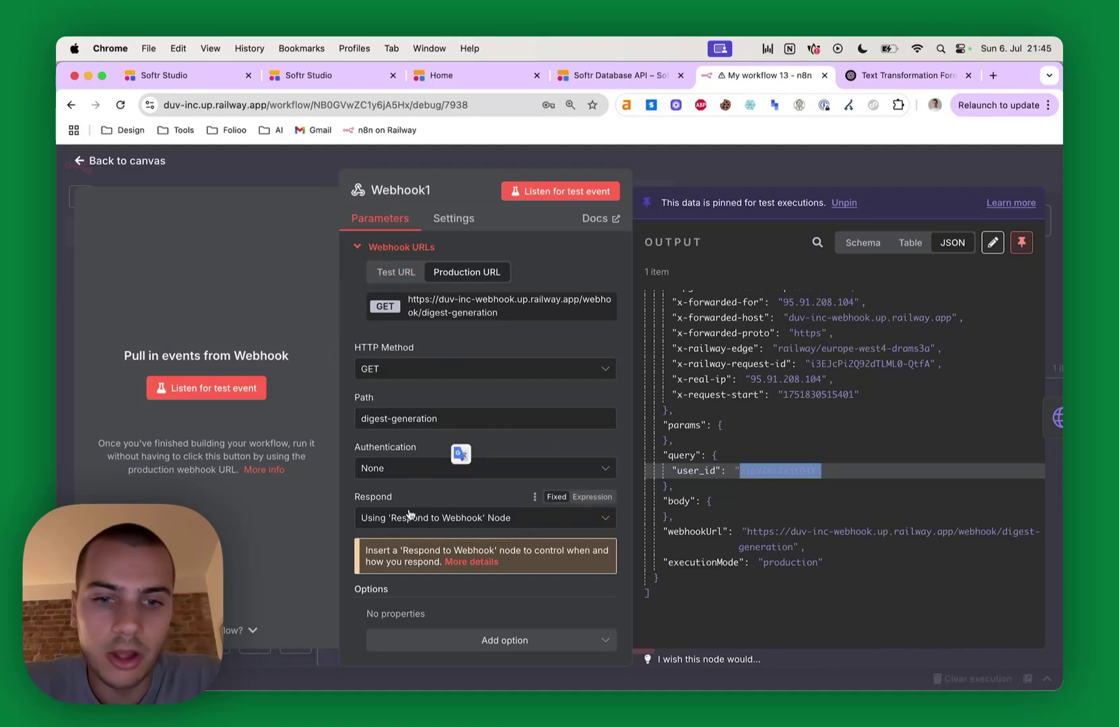
{"action": "key", "text": "Escape"}
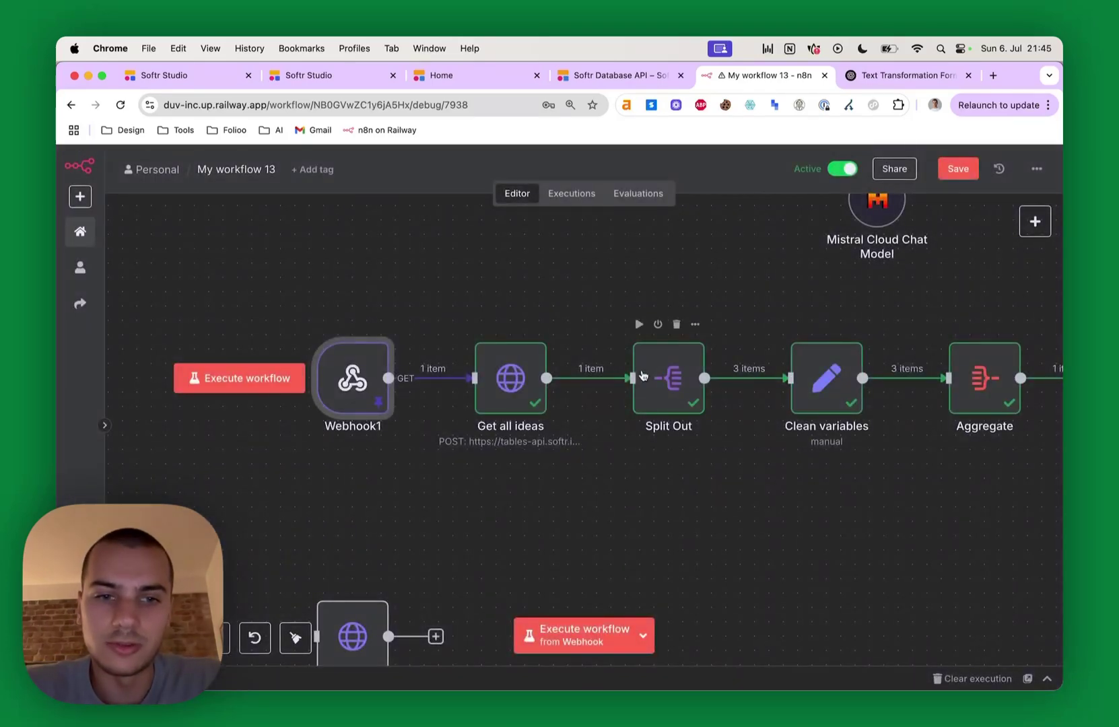
Examine the redirect URL expression in the Redirect user node at the end of the digest workflow.
{"action": "scroll", "coordinate": [606, 404], "scroll_direction": "right", "scroll_amount": 15}
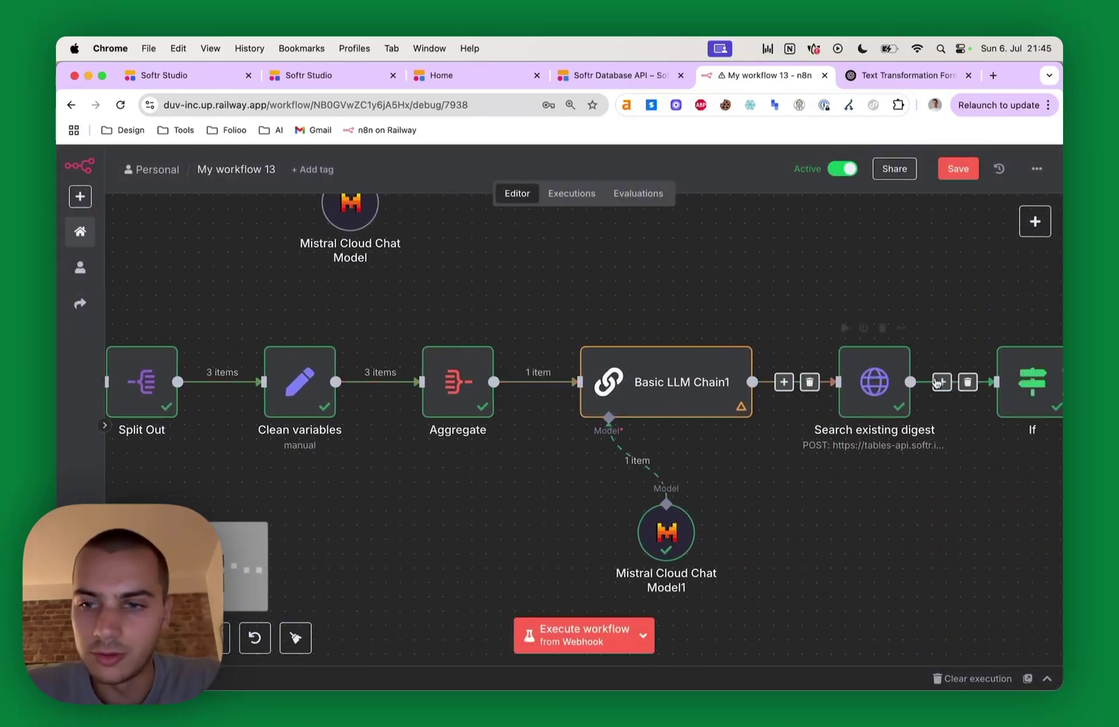
{"action": "scroll", "coordinate": [957, 381], "scroll_direction": "right", "scroll_amount": 15}
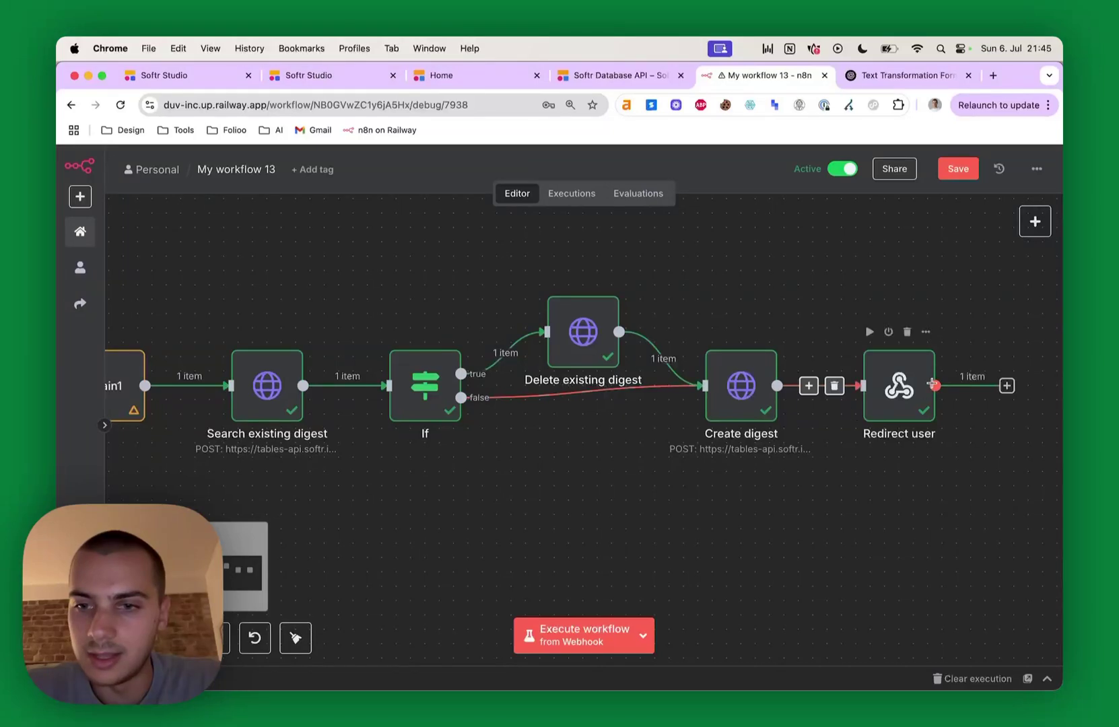
{"action": "double_click", "coordinate": [908, 392]}
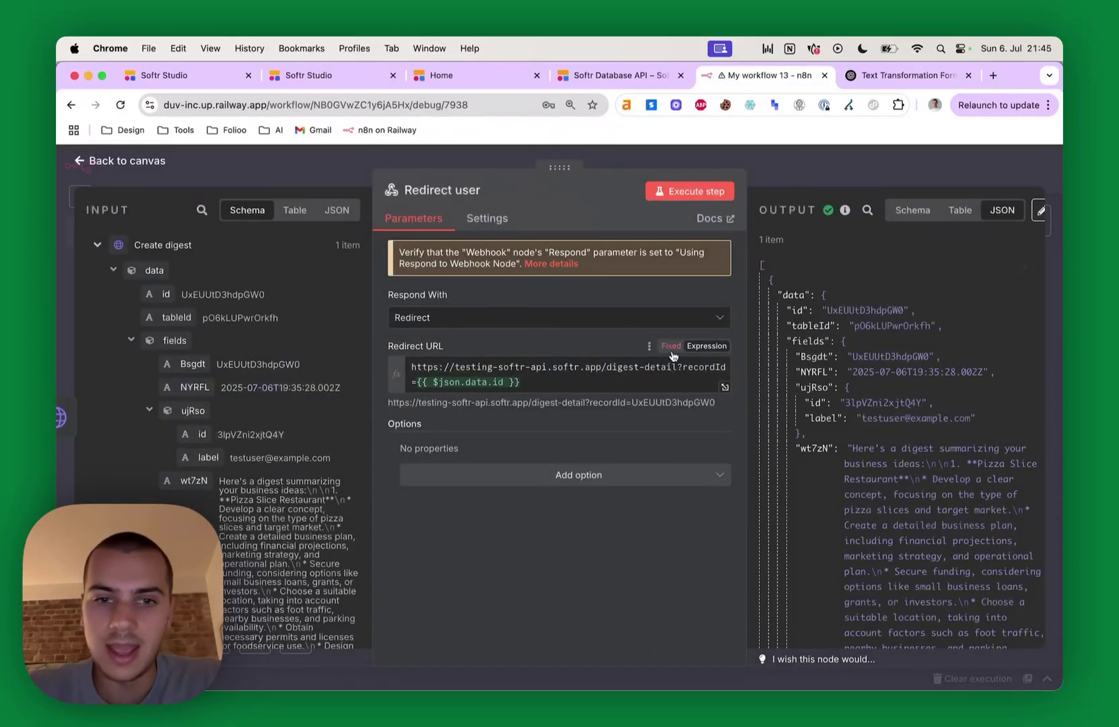
{"action": "left_click", "coordinate": [527, 377]}
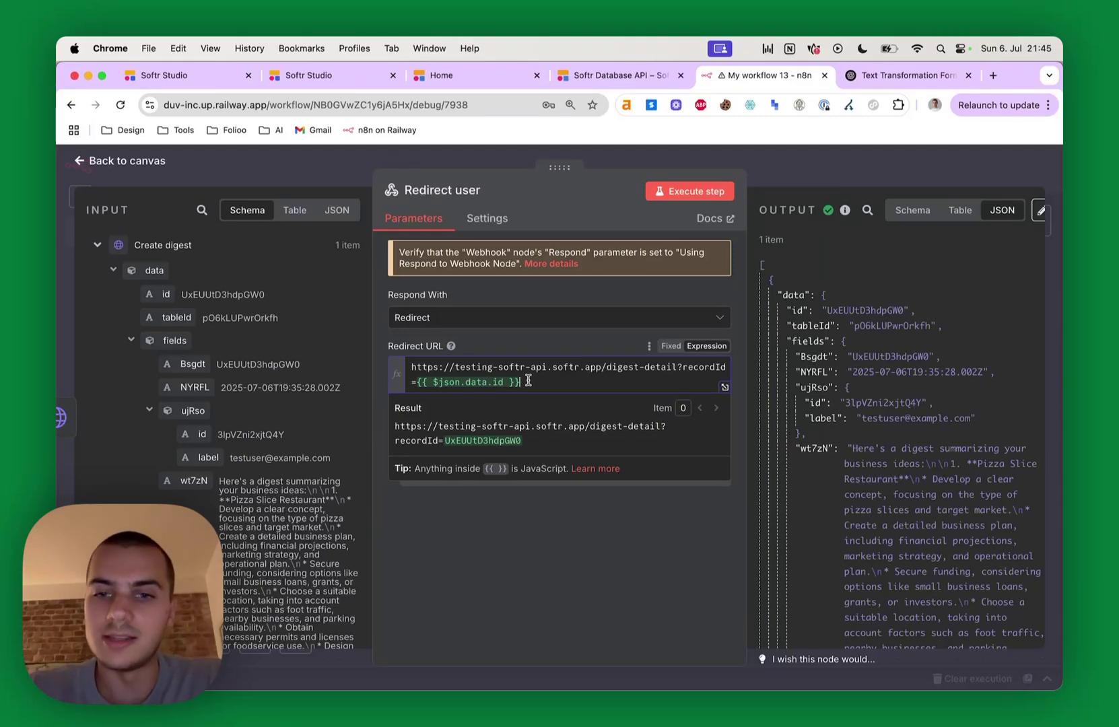
{"action": "left_click", "coordinate": [838, 179]}
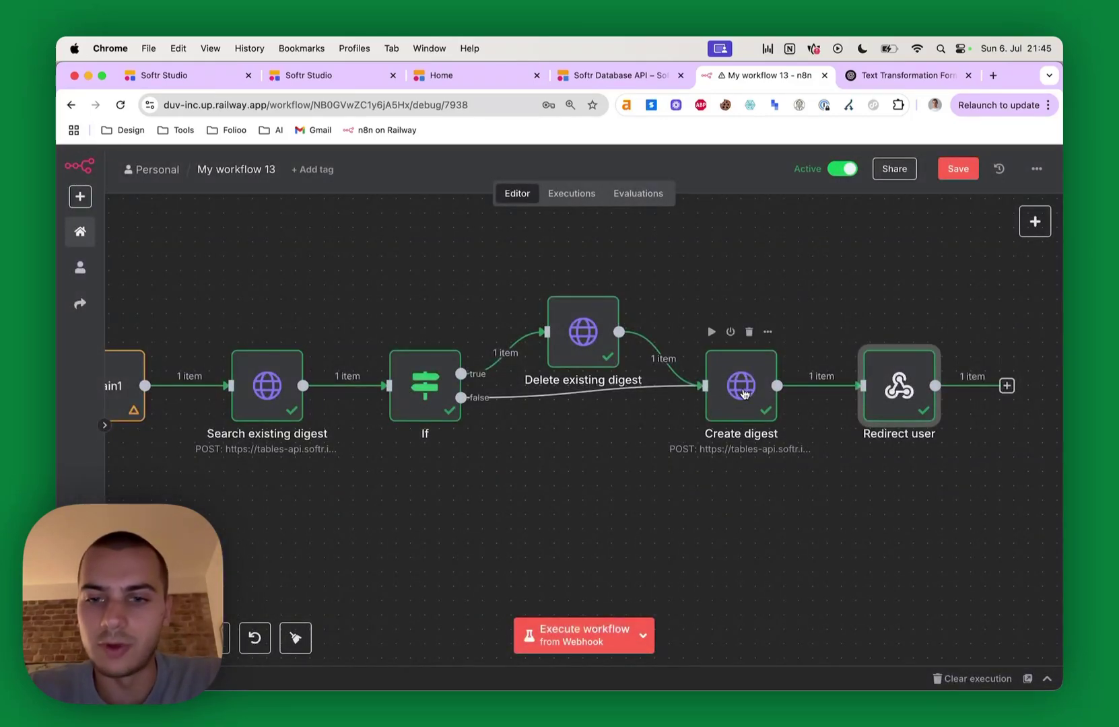
Return to the start of the digest workflow and open the Get all ideas node.
{"action": "scroll", "coordinate": [735, 391], "scroll_direction": "left", "scroll_amount": 15}
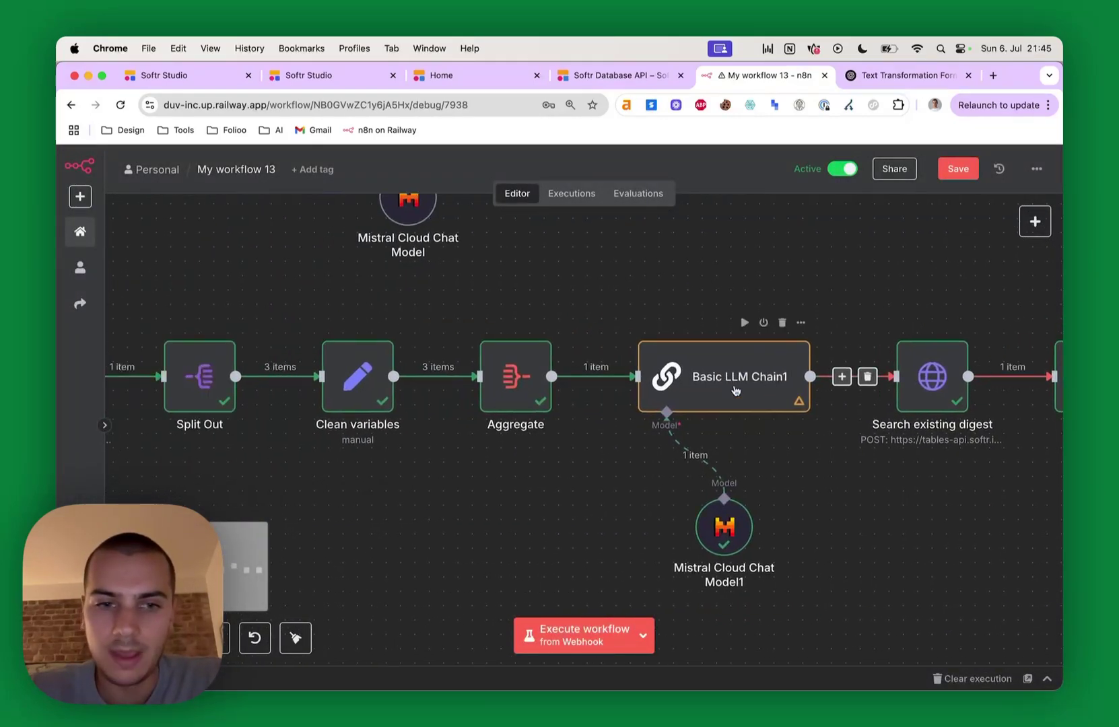
{"action": "scroll", "coordinate": [420, 461], "scroll_direction": "left", "scroll_amount": 5}
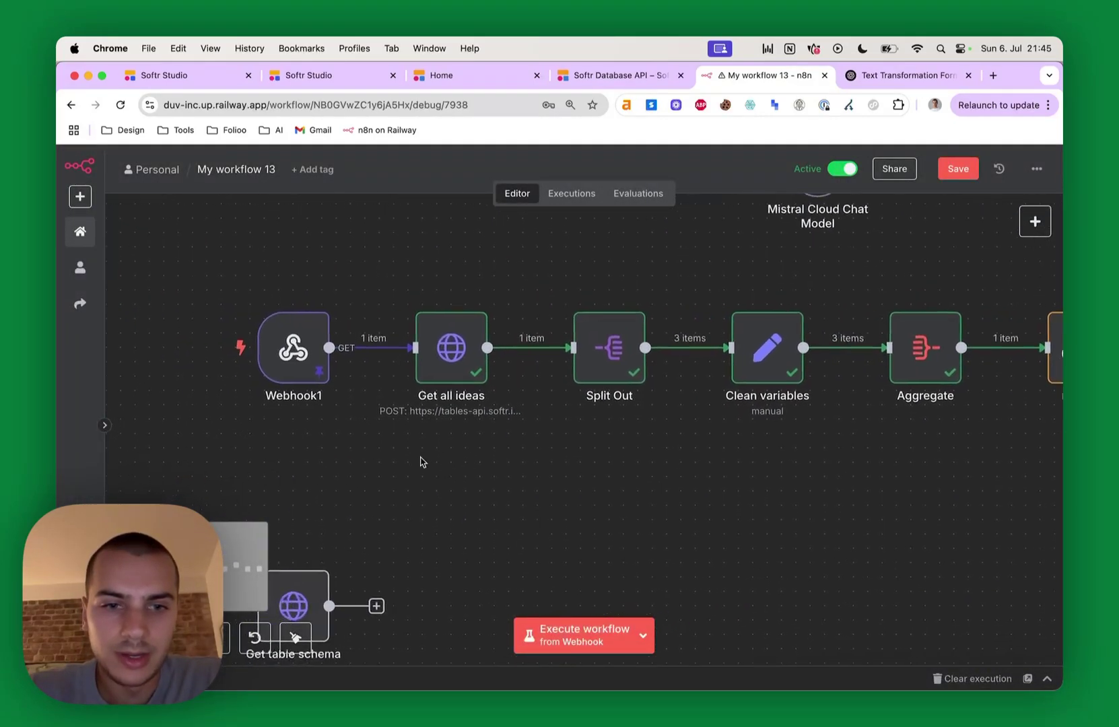
{"action": "double_click", "coordinate": [456, 369]}
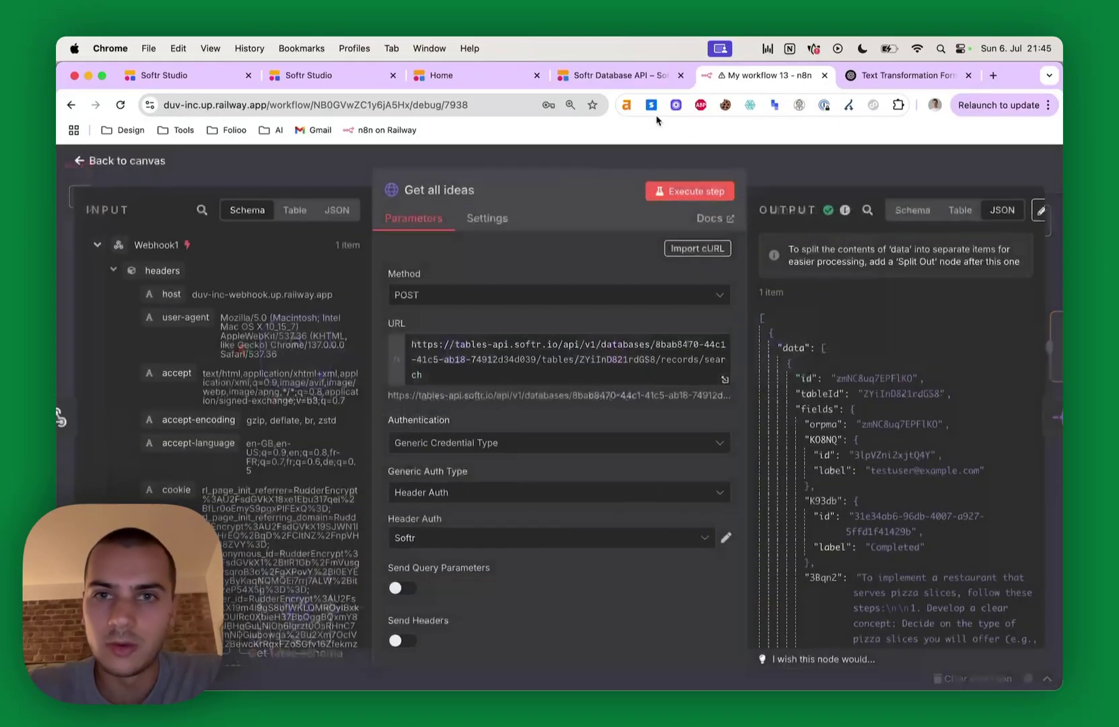
Read the Search Records endpoint and its request body in the Softr Database API documentation, highlighting the section heading.
{"action": "left_click", "coordinate": [614, 75]}
{"action": "scroll", "coordinate": [595, 327], "scroll_direction": "down", "scroll_amount": 15}
{"action": "scroll", "coordinate": [595, 327], "scroll_direction": "up", "scroll_amount": 8}
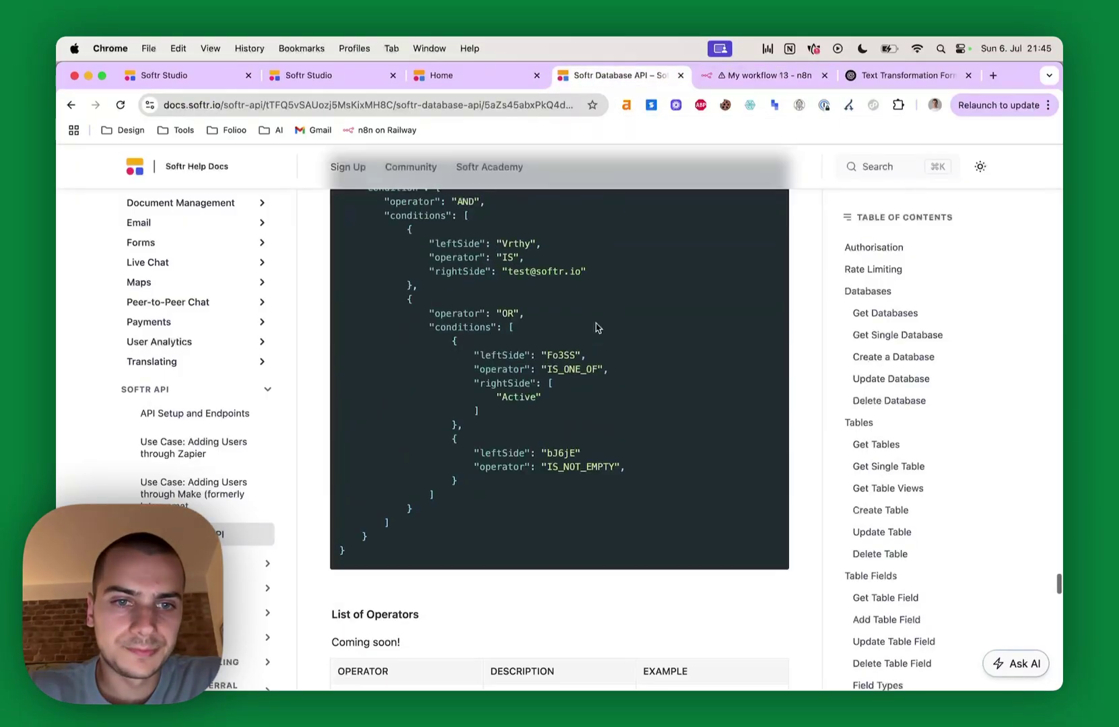
{"action": "scroll", "coordinate": [595, 327], "scroll_direction": "up", "scroll_amount": 1}
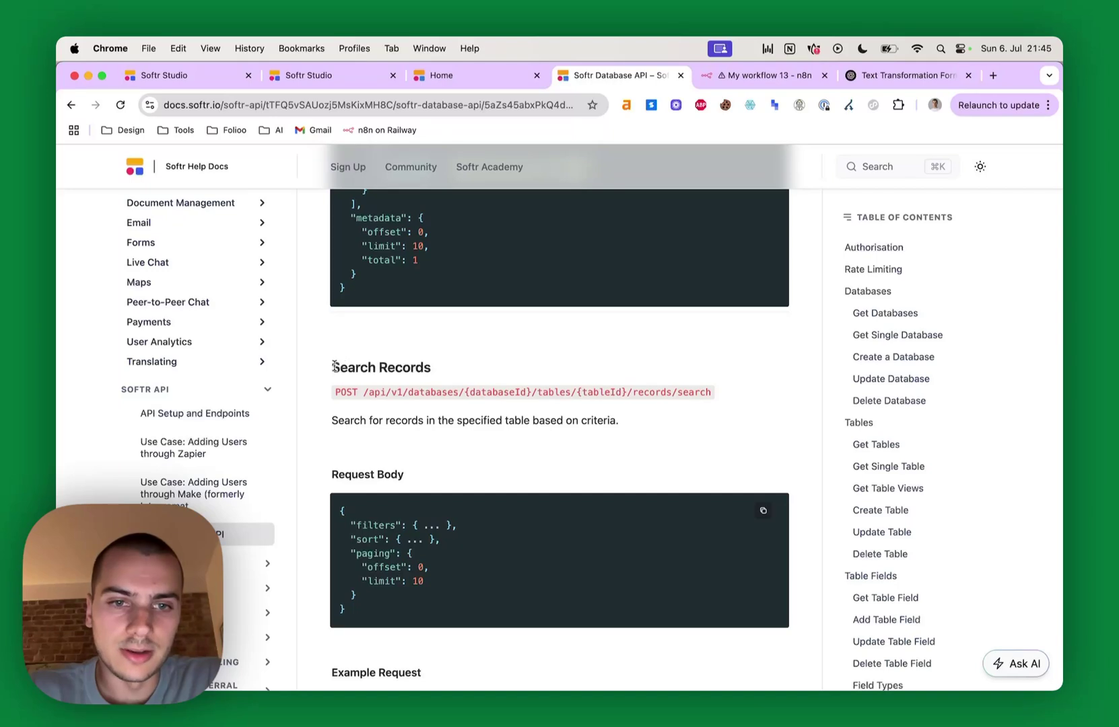
{"action": "left_click_drag", "start_coordinate": [333, 367], "coordinate": [504, 369]}
{"action": "scroll", "coordinate": [535, 459], "scroll_direction": "down", "scroll_amount": 1}
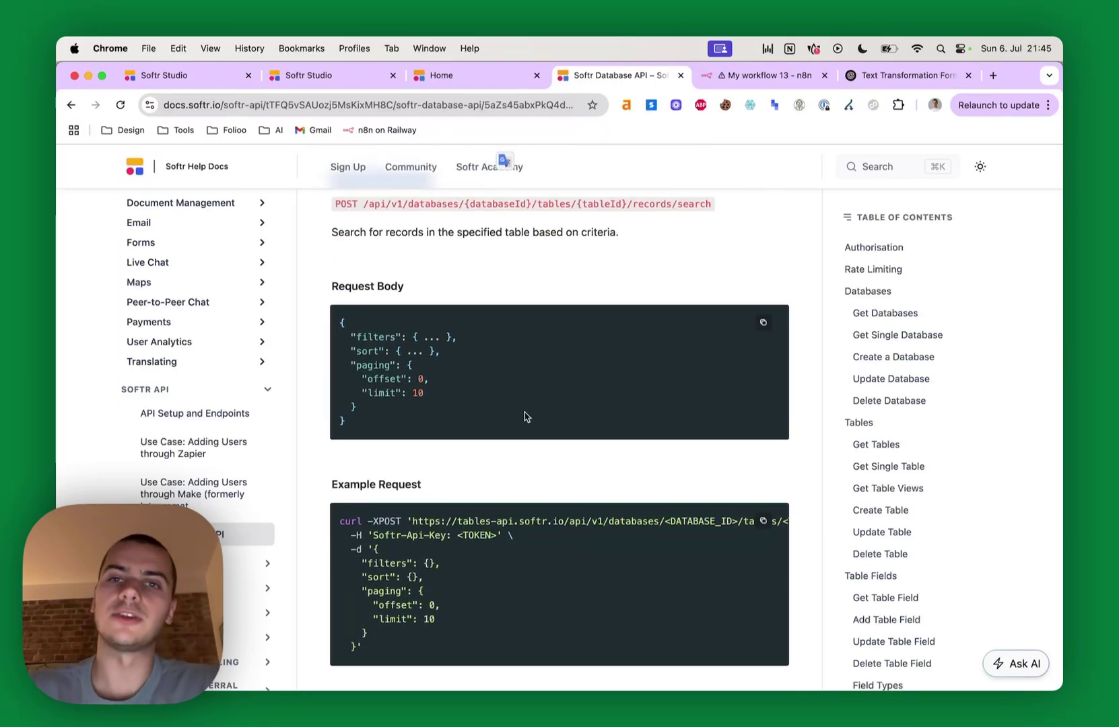
Switch back to n8n and review the request settings and JSON output of the Get all ideas node, then close it.
{"action": "left_click", "coordinate": [754, 75]}
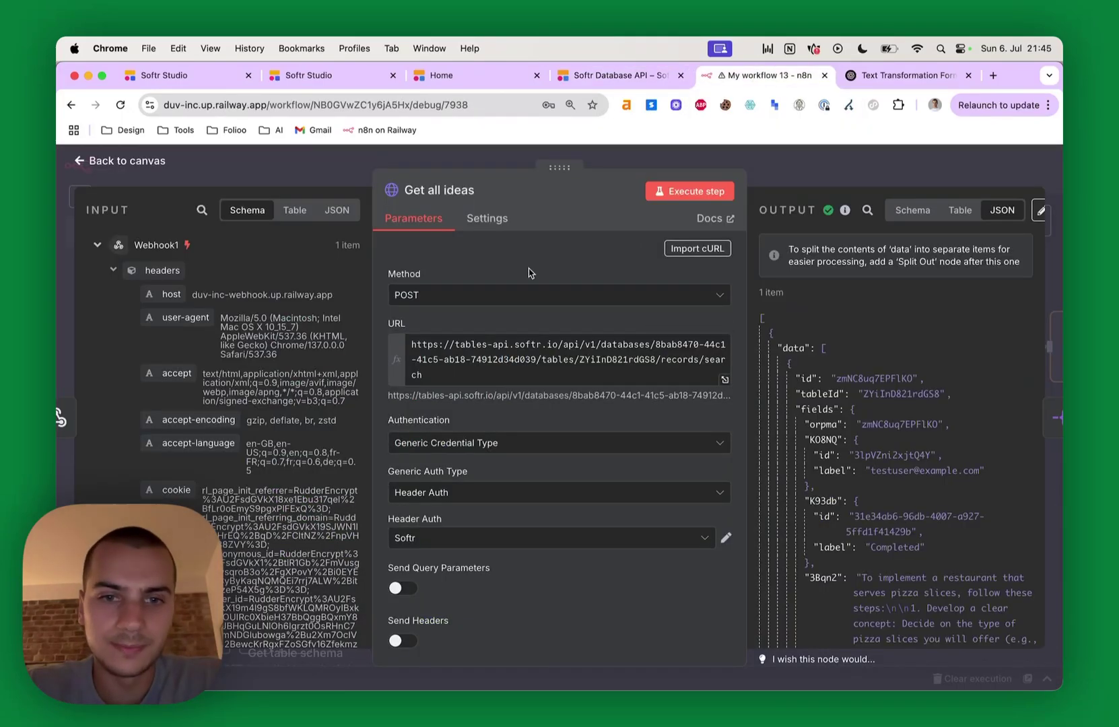
{"action": "scroll", "coordinate": [641, 395], "scroll_direction": "down", "scroll_amount": 5}
{"action": "scroll", "coordinate": [641, 395], "scroll_direction": "down", "scroll_amount": 2}
{"action": "scroll", "coordinate": [643, 392], "scroll_direction": "up", "scroll_amount": 6}
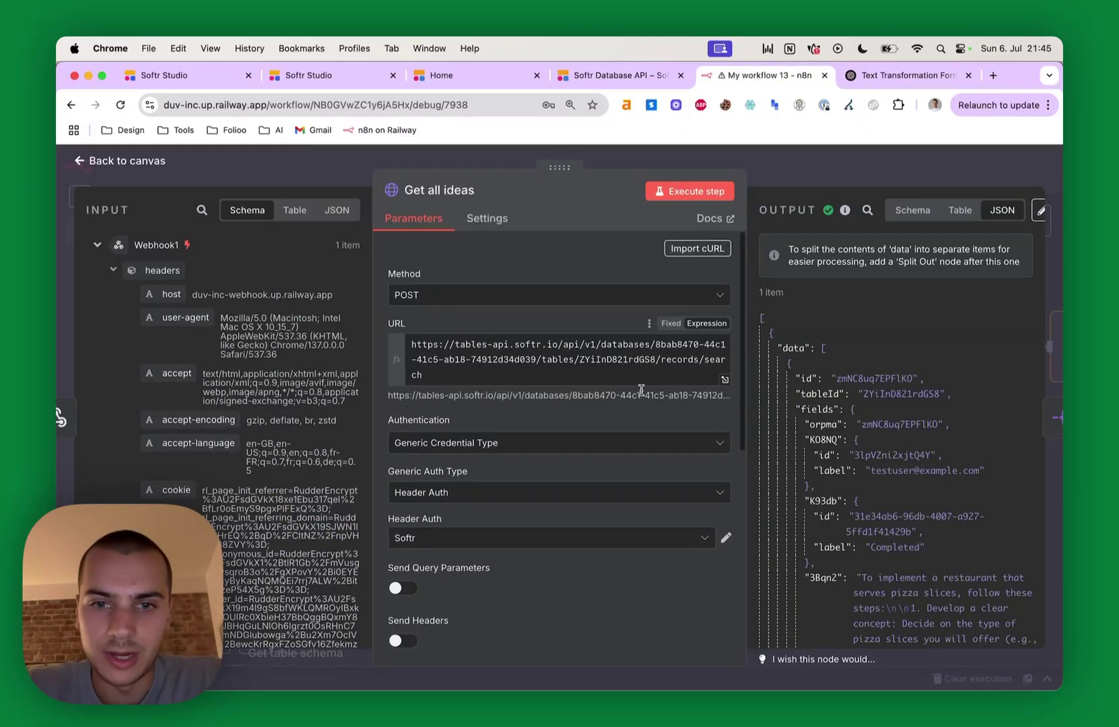
{"action": "scroll", "coordinate": [814, 458], "scroll_direction": "down", "scroll_amount": 15}
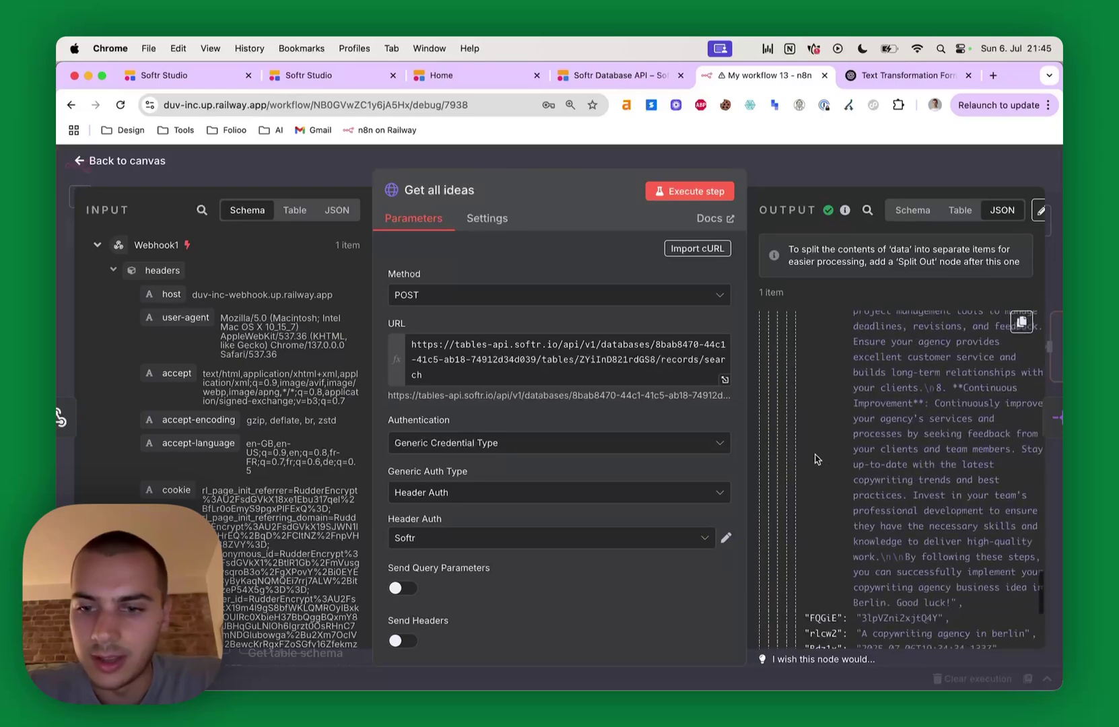
{"action": "scroll", "coordinate": [849, 474], "scroll_direction": "up", "scroll_amount": 10}
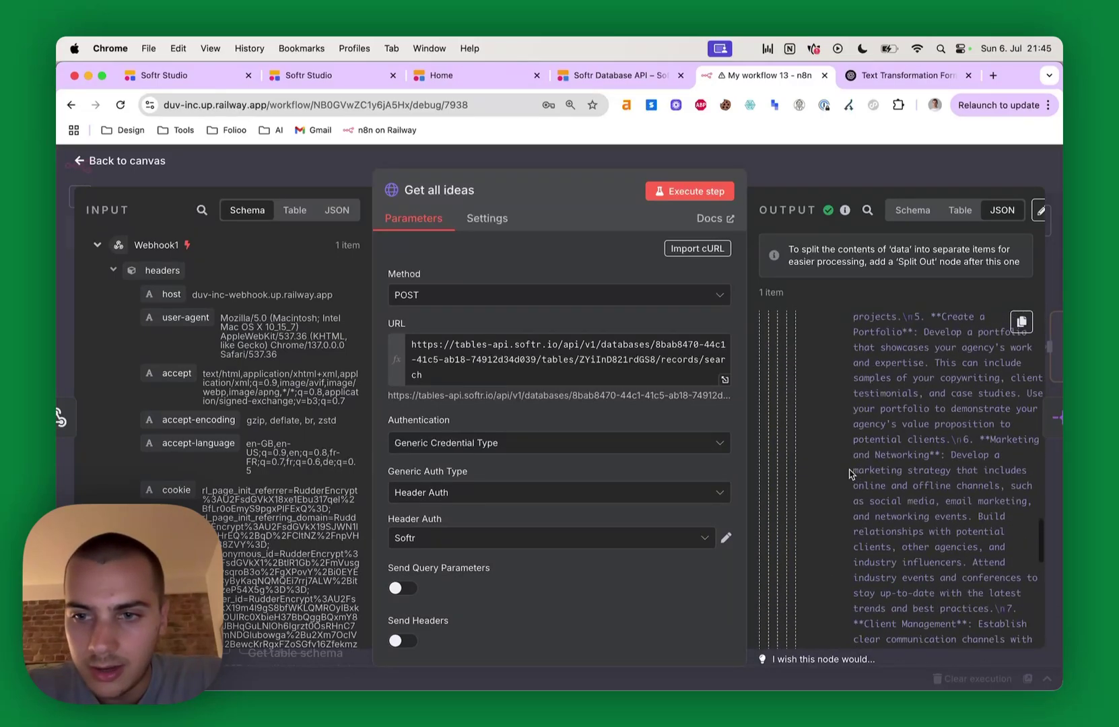
{"action": "left_click", "coordinate": [861, 174]}
Examine how the Split Out node splits the data field into separate items.
{"action": "double_click", "coordinate": [612, 343]}
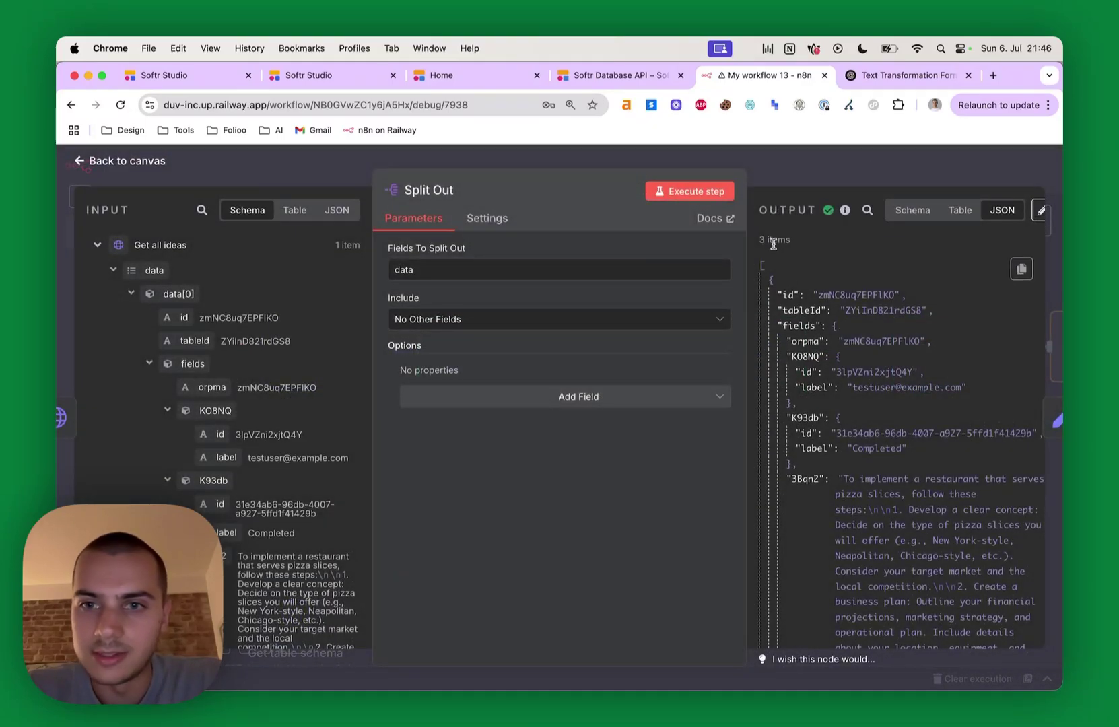
{"action": "left_click", "coordinate": [821, 168]}
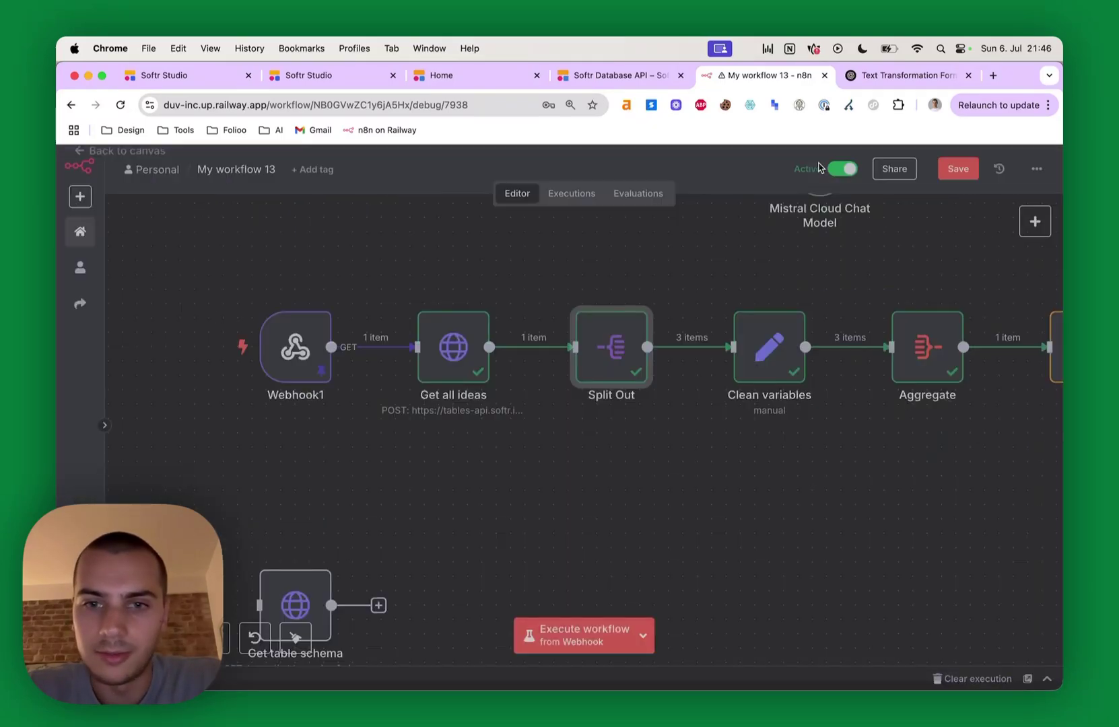
Review the Idea brief, Creation date and AI recommendation mappings in the Clean variables node and its output as a table, then close it.
{"action": "double_click", "coordinate": [757, 370]}
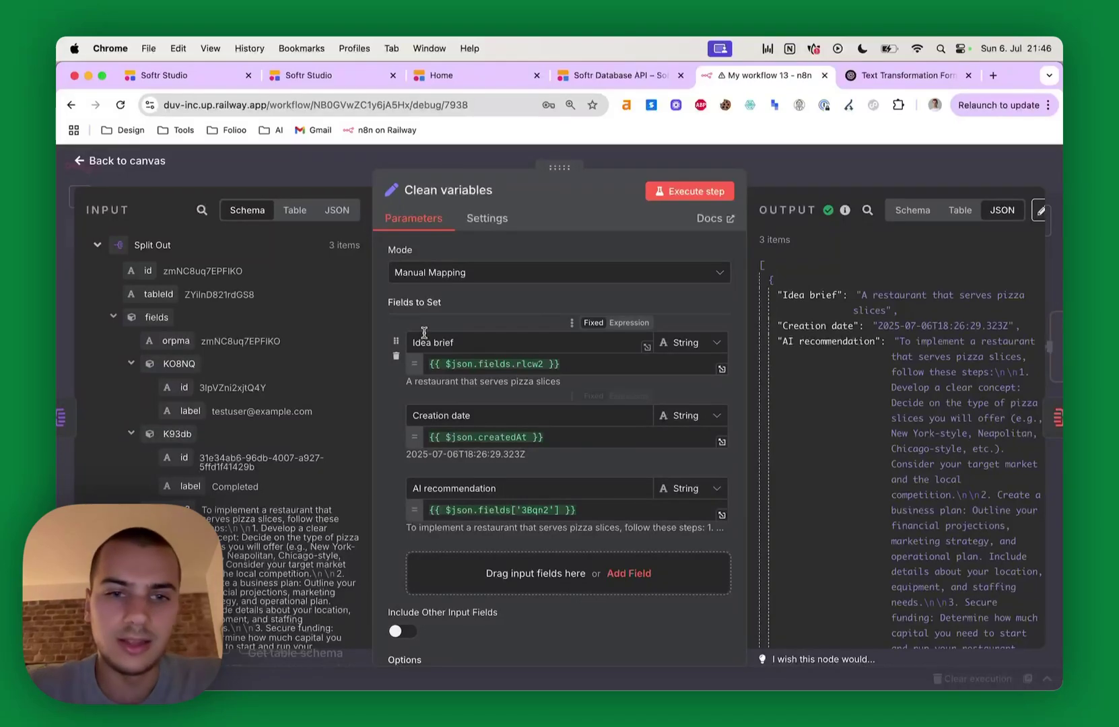
{"action": "scroll", "coordinate": [260, 345], "scroll_direction": "down", "scroll_amount": 5}
{"action": "scroll", "coordinate": [259, 344], "scroll_direction": "up", "scroll_amount": 4}
{"action": "scroll", "coordinate": [259, 344], "scroll_direction": "down", "scroll_amount": 1}
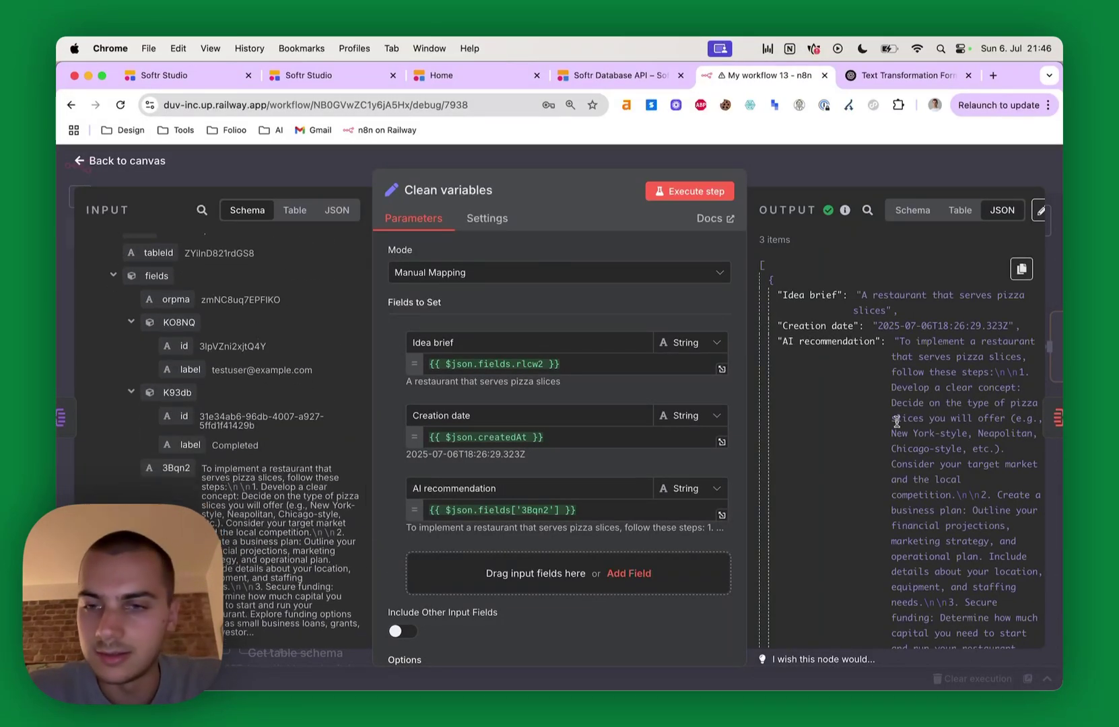
{"action": "scroll", "coordinate": [896, 422], "scroll_direction": "down", "scroll_amount": 1}
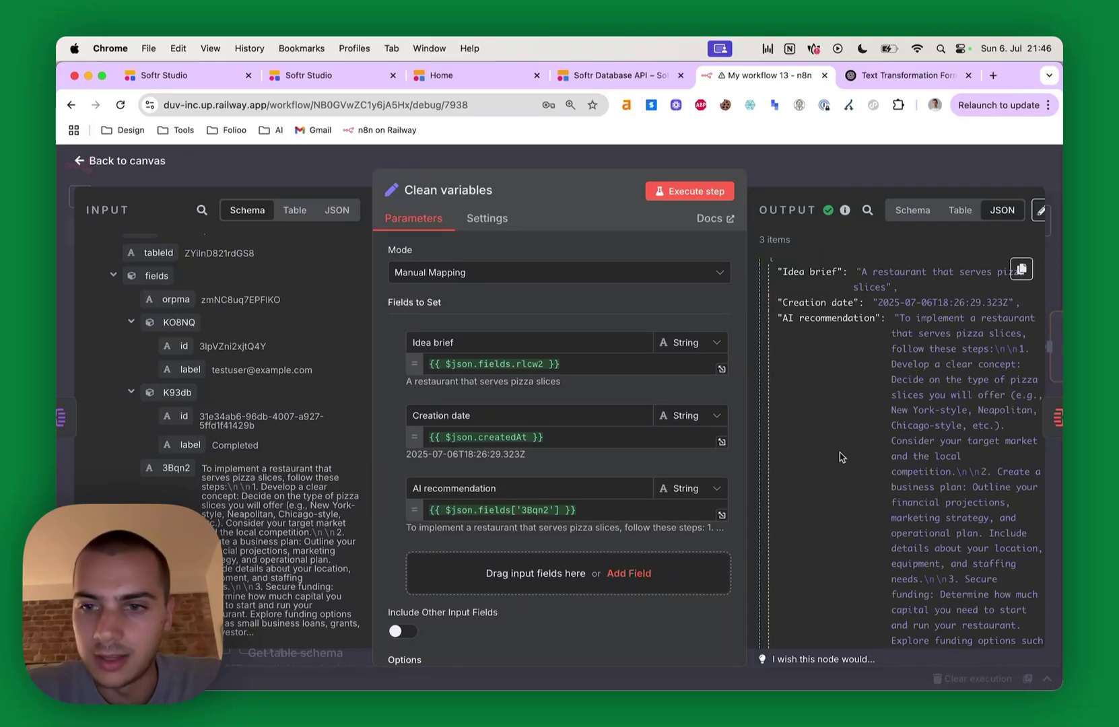
{"action": "scroll", "coordinate": [839, 457], "scroll_direction": "down", "scroll_amount": 3}
{"action": "scroll", "coordinate": [840, 457], "scroll_direction": "up", "scroll_amount": 3}
{"action": "left_click", "coordinate": [960, 211]}
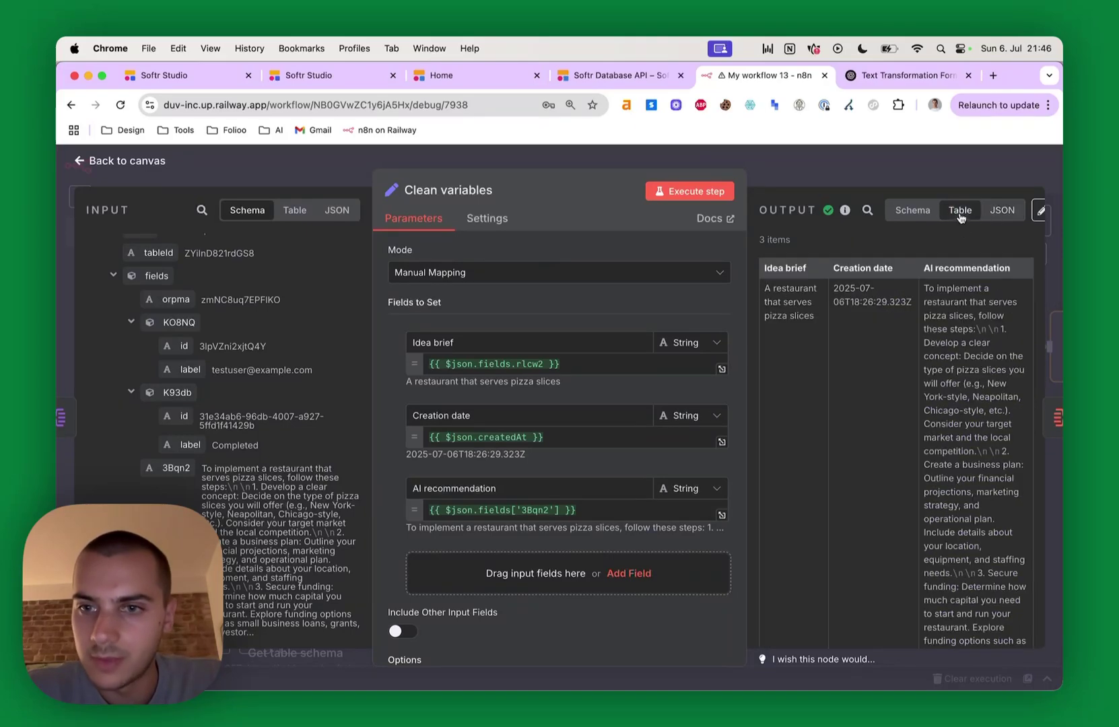
{"action": "scroll", "coordinate": [882, 430], "scroll_direction": "down", "scroll_amount": 10}
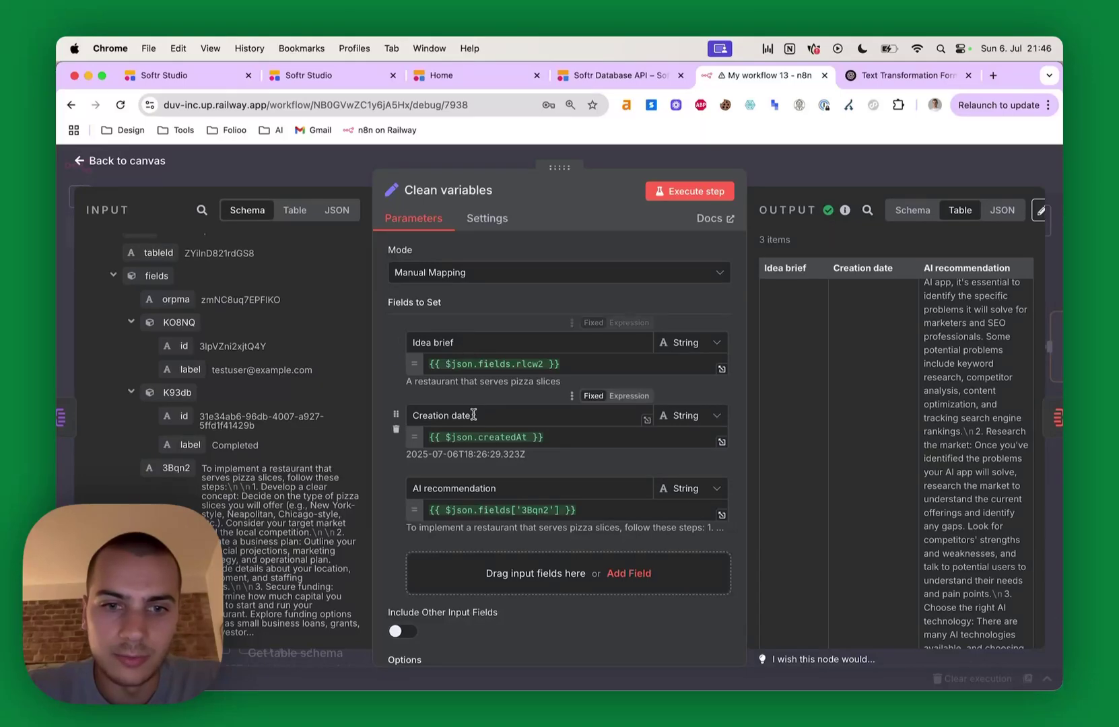
{"action": "left_click", "coordinate": [853, 171]}
Examine how the Aggregate node combines all item data into the All ideas field, viewing its output as a table, then close it.
{"action": "scroll", "coordinate": [767, 374], "scroll_direction": "right", "scroll_amount": 3}
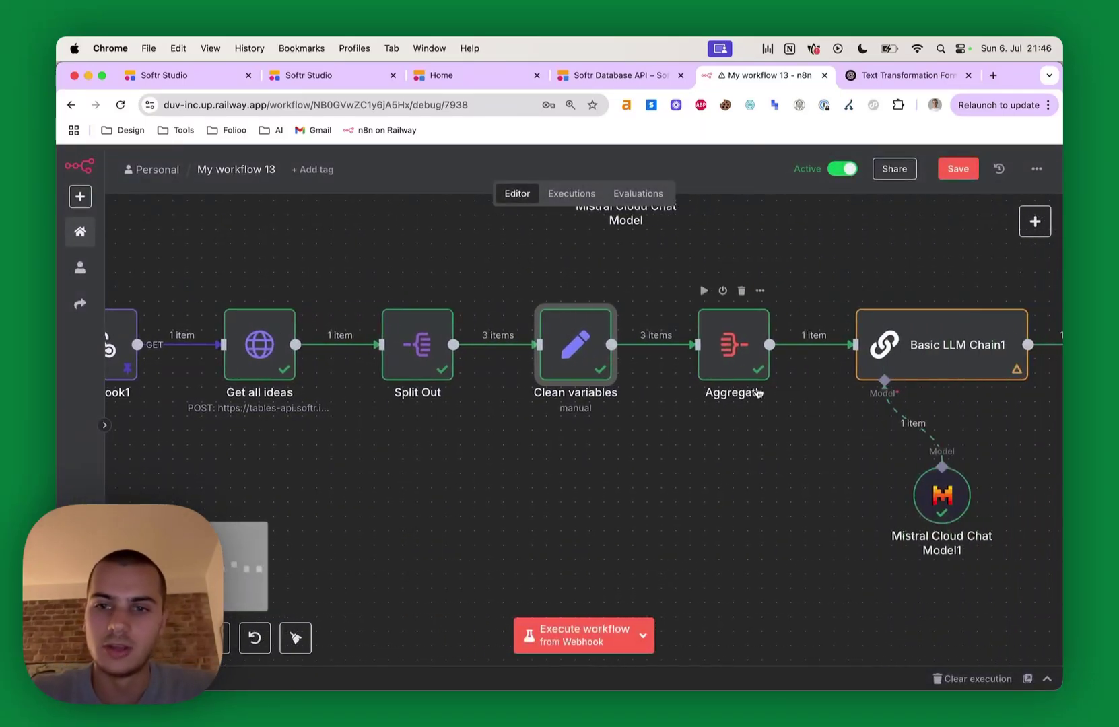
{"action": "double_click", "coordinate": [739, 358]}
{"action": "left_click", "coordinate": [994, 213]}
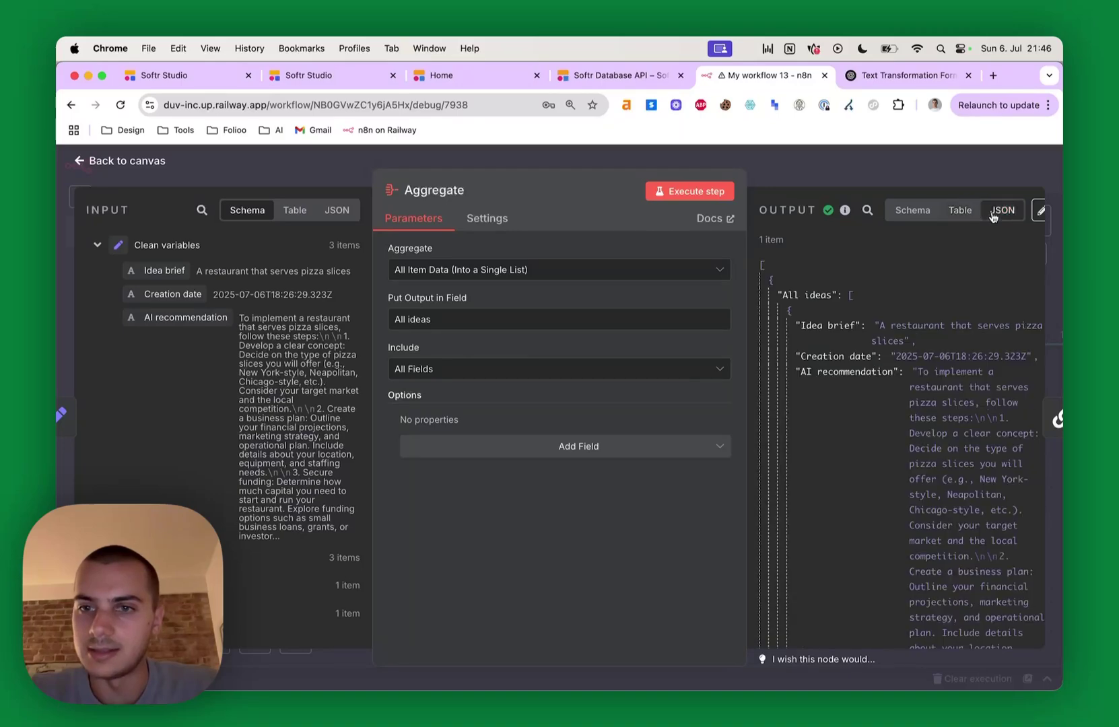
{"action": "left_click", "coordinate": [960, 211]}
{"action": "scroll", "coordinate": [841, 367], "scroll_direction": "down", "scroll_amount": 10}
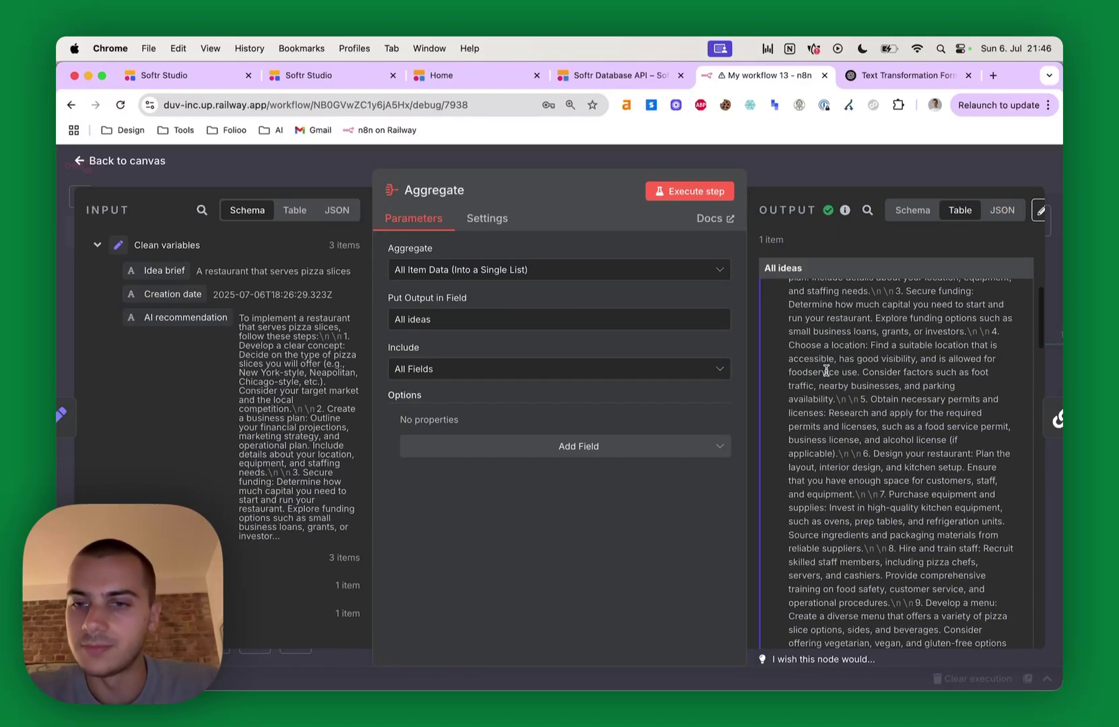
{"action": "left_click", "coordinate": [896, 161]}
Open the Basic LLM Chain1 node and read its full system message in the expression editor, highlighting the text.
{"action": "scroll", "coordinate": [808, 404], "scroll_direction": "right", "scroll_amount": 5}
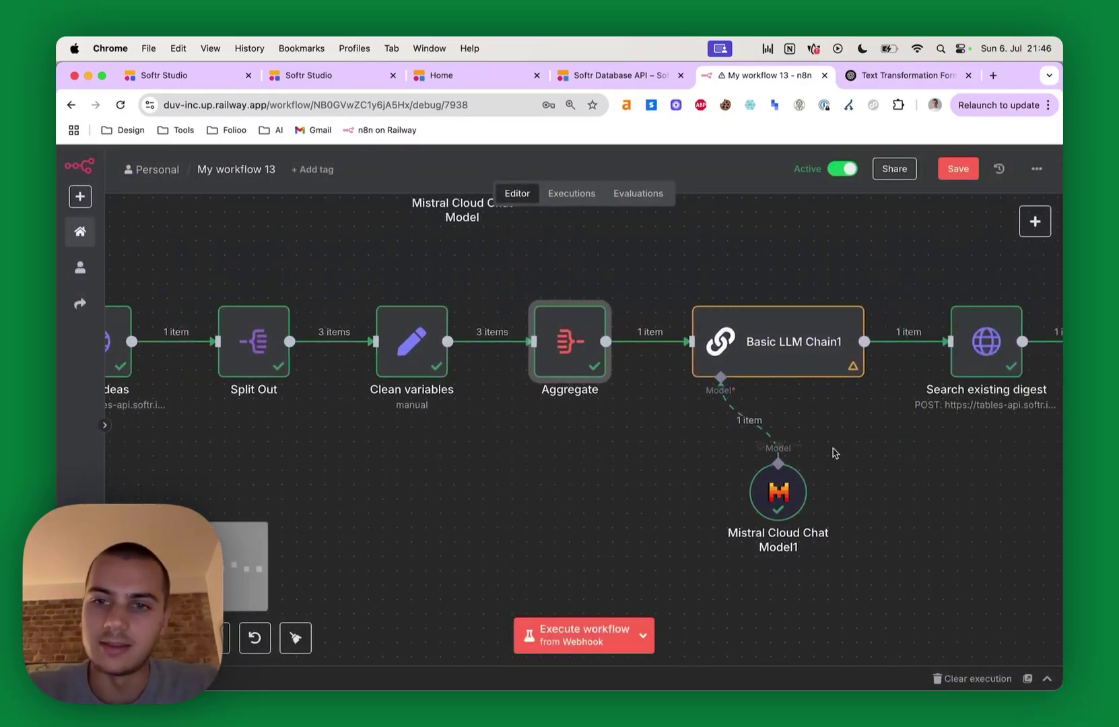
{"action": "double_click", "coordinate": [767, 360]}
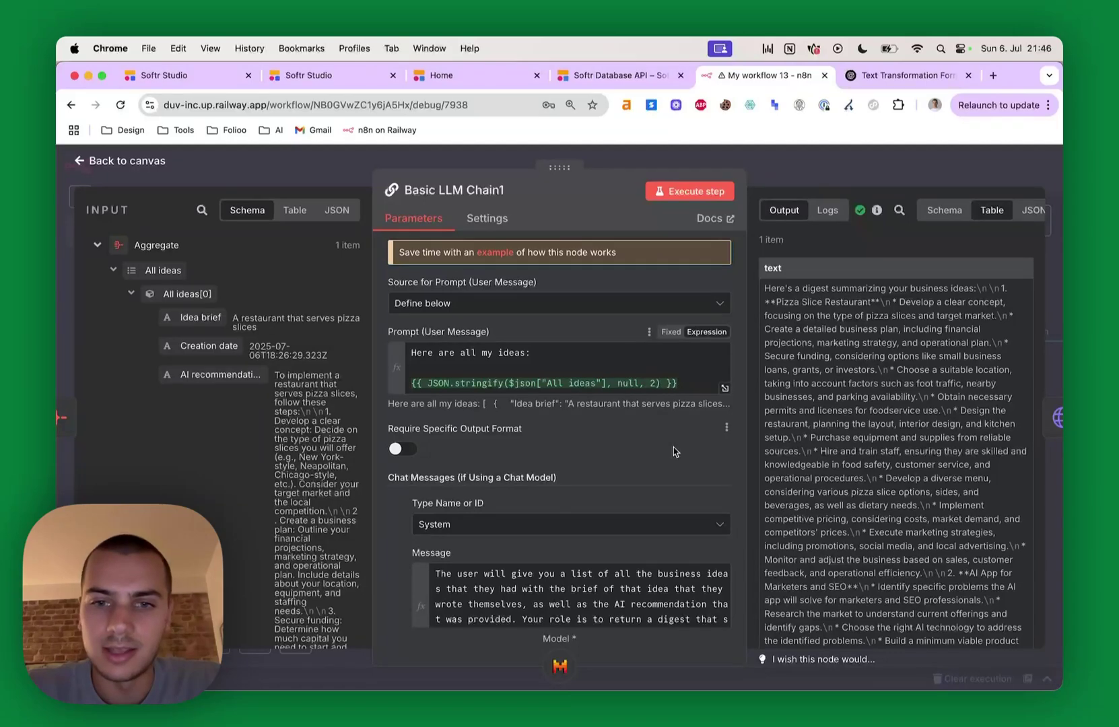
{"action": "scroll", "coordinate": [681, 471], "scroll_direction": "down", "scroll_amount": 3}
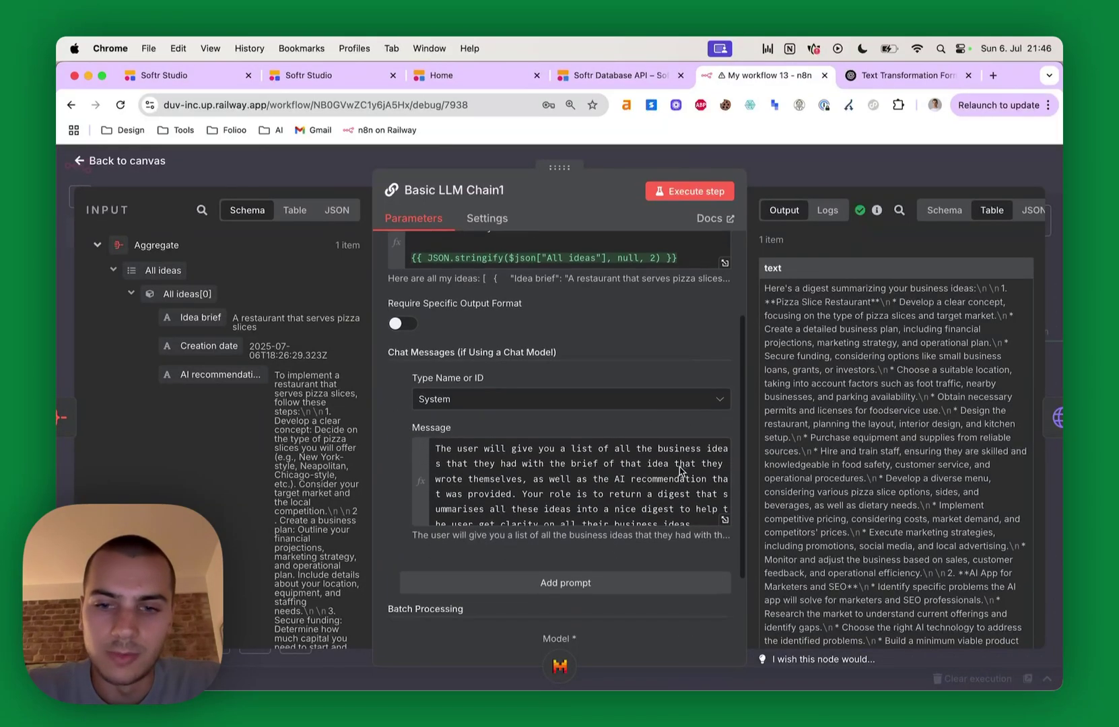
{"action": "left_click", "coordinate": [724, 519]}
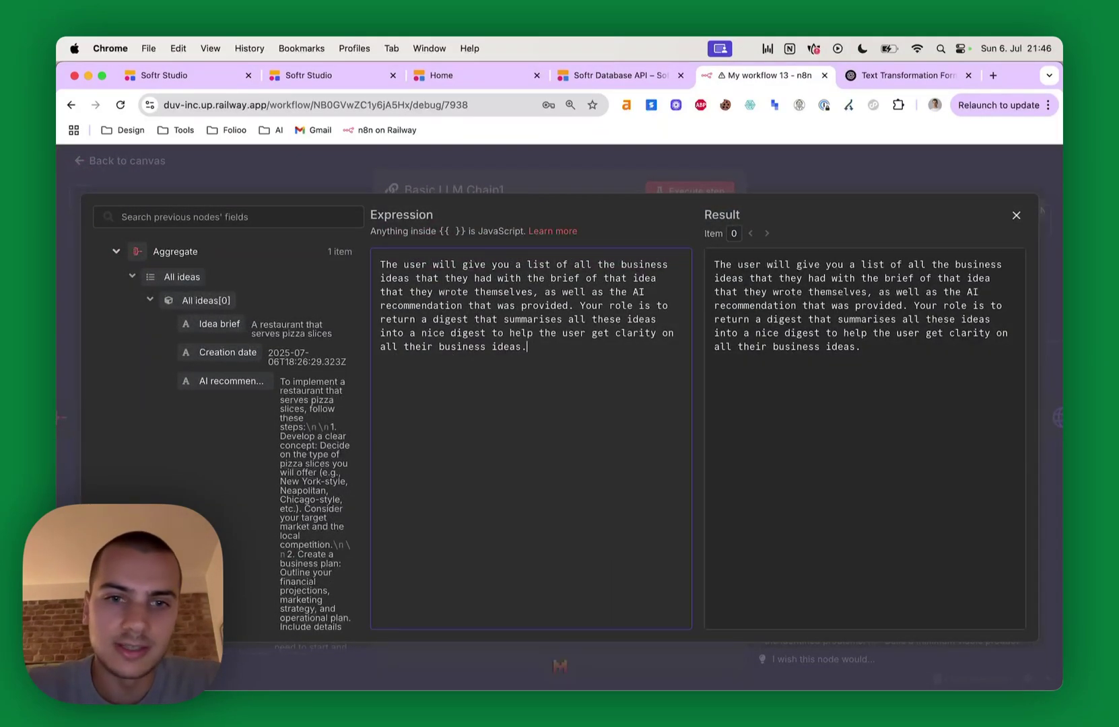
{"action": "left_click_drag", "start_coordinate": [570, 348], "coordinate": [302, 202]}
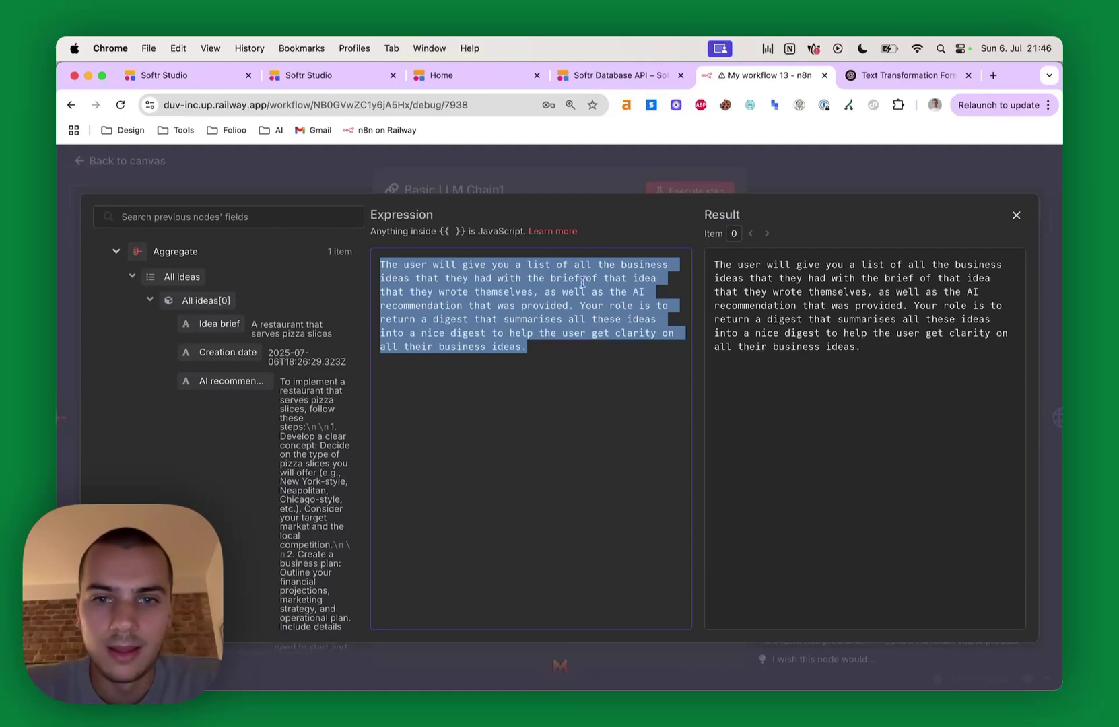
{"action": "left_click", "coordinate": [665, 173]}
{"action": "scroll", "coordinate": [679, 347], "scroll_direction": "up", "scroll_amount": 3}
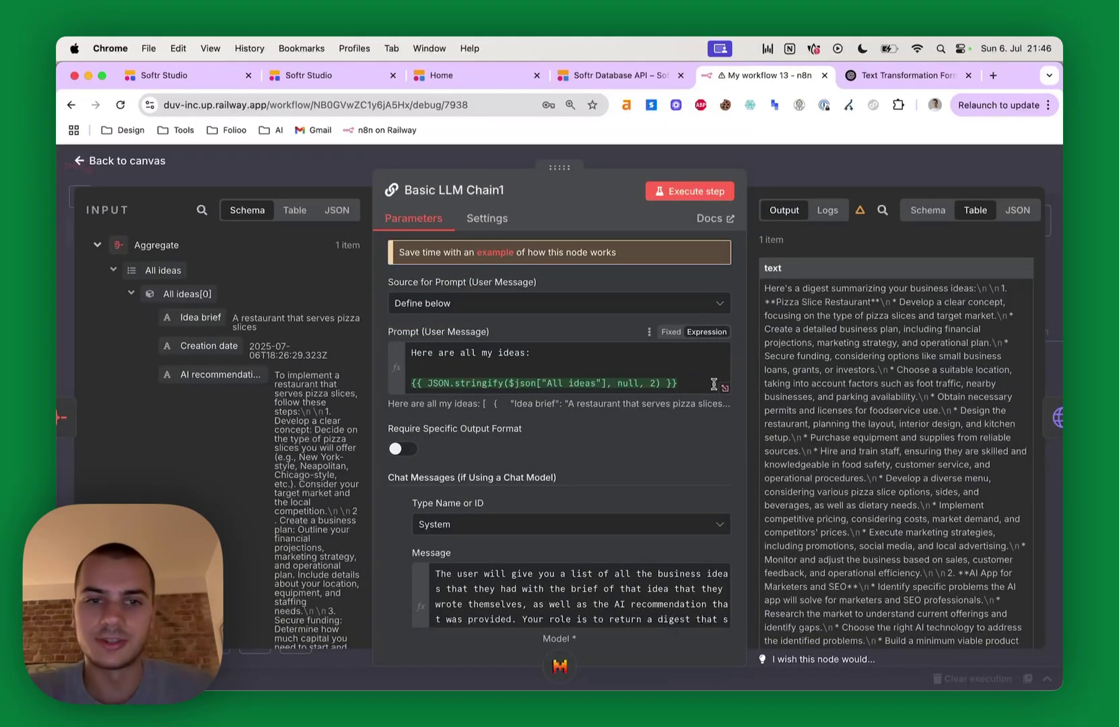
Inspect the expanded user prompt expression and its resolved list of ideas, then close the Basic LLM Chain1 node.
{"action": "left_click", "coordinate": [725, 388]}
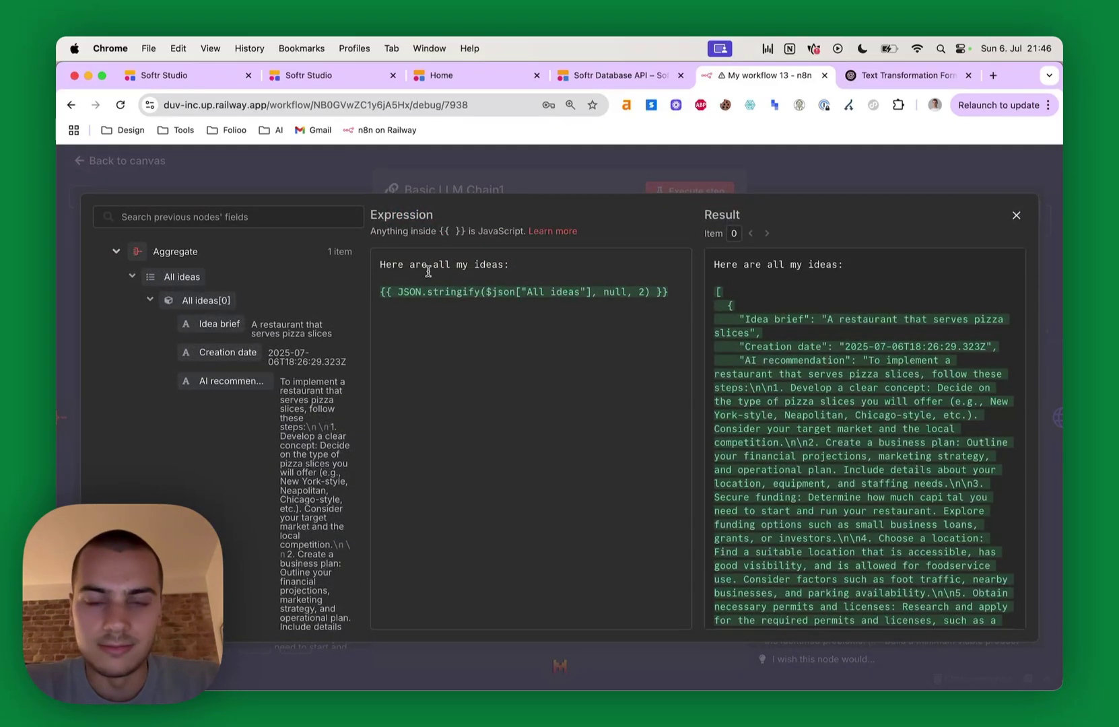
{"action": "left_click_drag", "start_coordinate": [717, 296], "coordinate": [812, 512]}
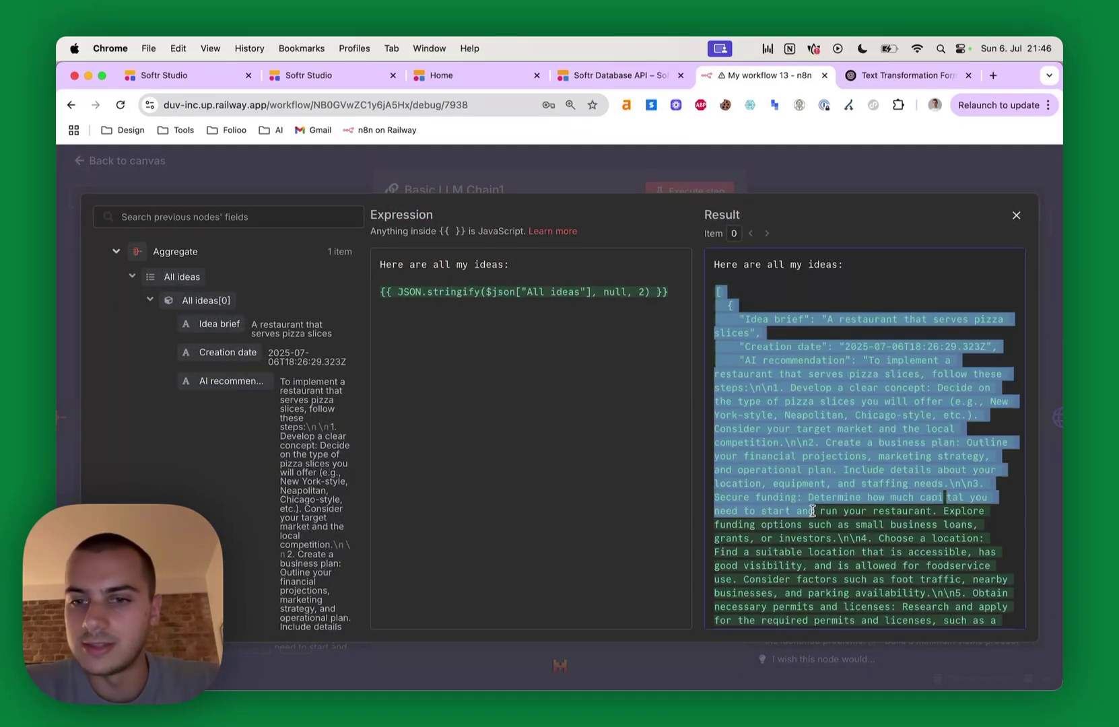
{"action": "left_click", "coordinate": [840, 478]}
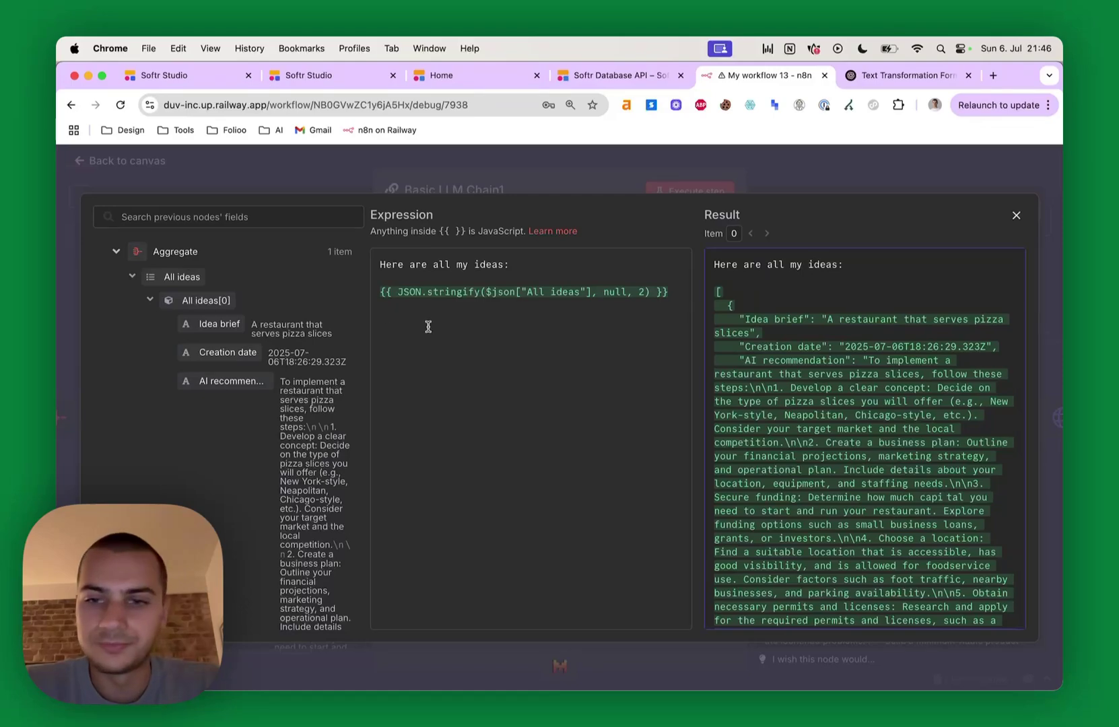
{"action": "scroll", "coordinate": [835, 429], "scroll_direction": "down", "scroll_amount": 15}
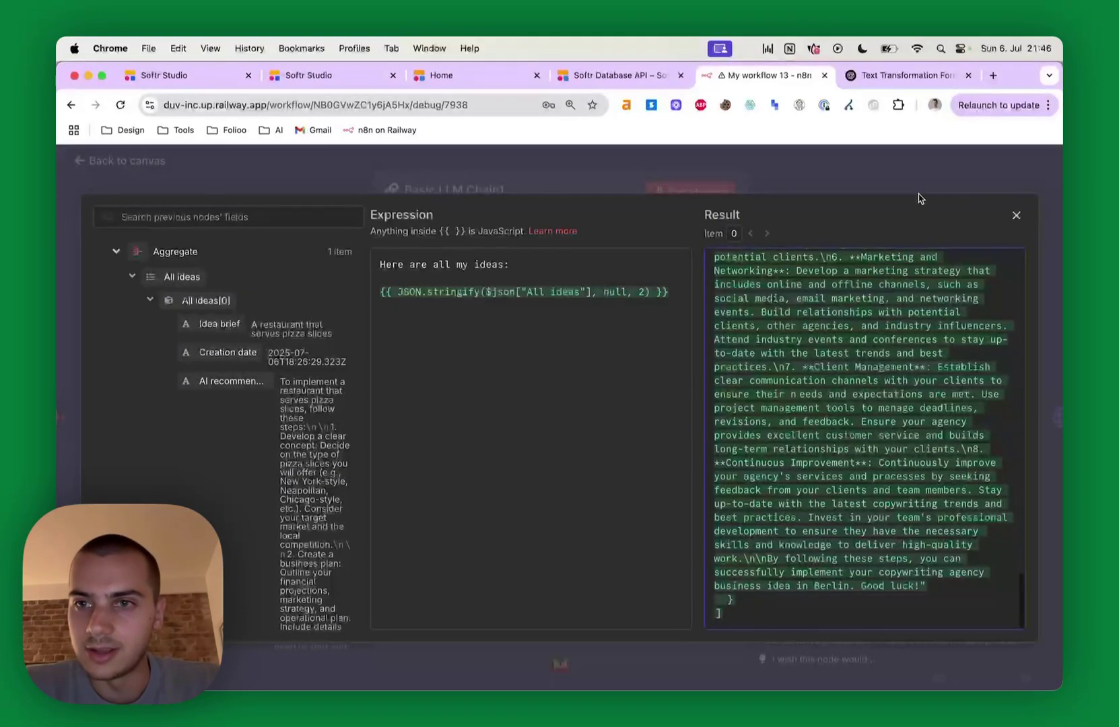
{"action": "key", "text": "Escape"}
{"action": "key", "text": "Escape"}
Move along to the digest search part of the workflow, then switch to the Softr app's Digests page to view the current digest.
{"action": "scroll", "coordinate": [767, 434], "scroll_direction": "right", "scroll_amount": 5}
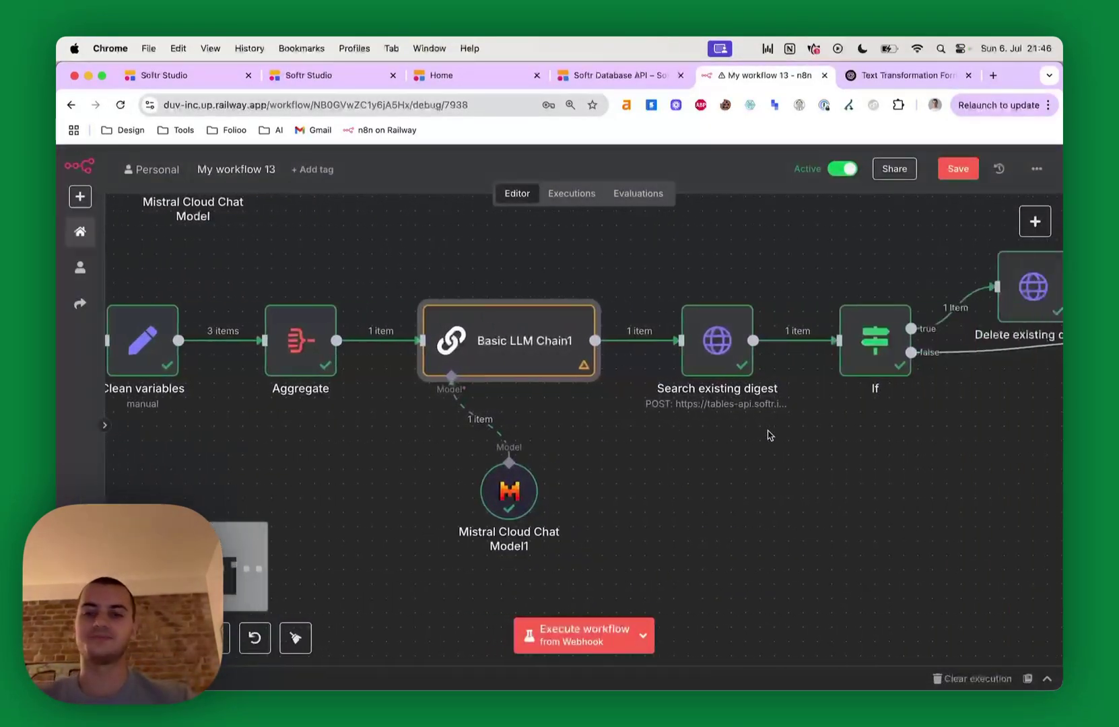
{"action": "left_click", "coordinate": [753, 455]}
{"action": "scroll", "coordinate": [729, 471], "scroll_direction": "down", "scroll_amount": 2}
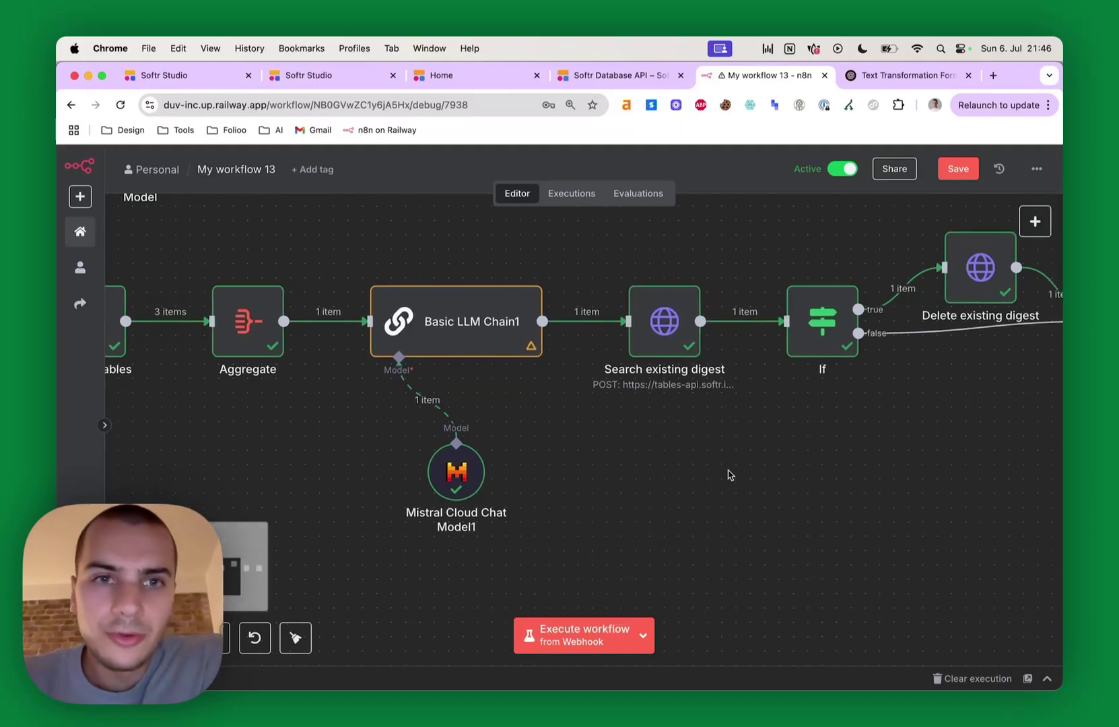
{"action": "left_click", "coordinate": [417, 72]}
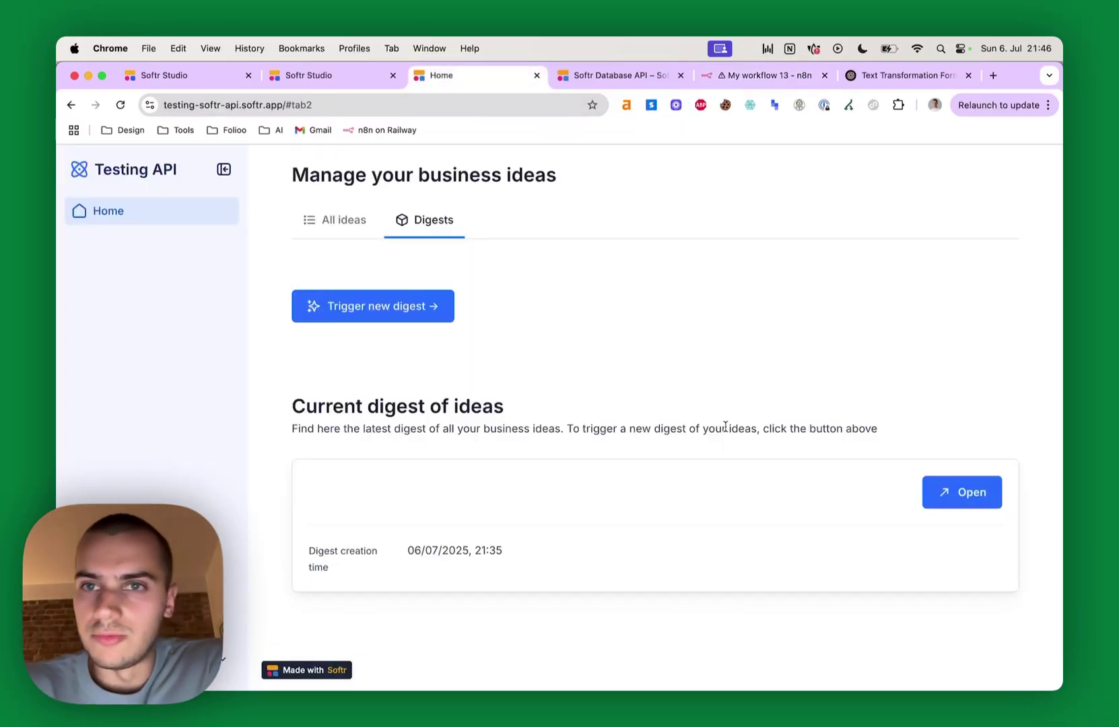
Switch back to n8n and review the request settings and output of the Search existing digest node, then close it.
{"action": "left_click", "coordinate": [750, 76]}
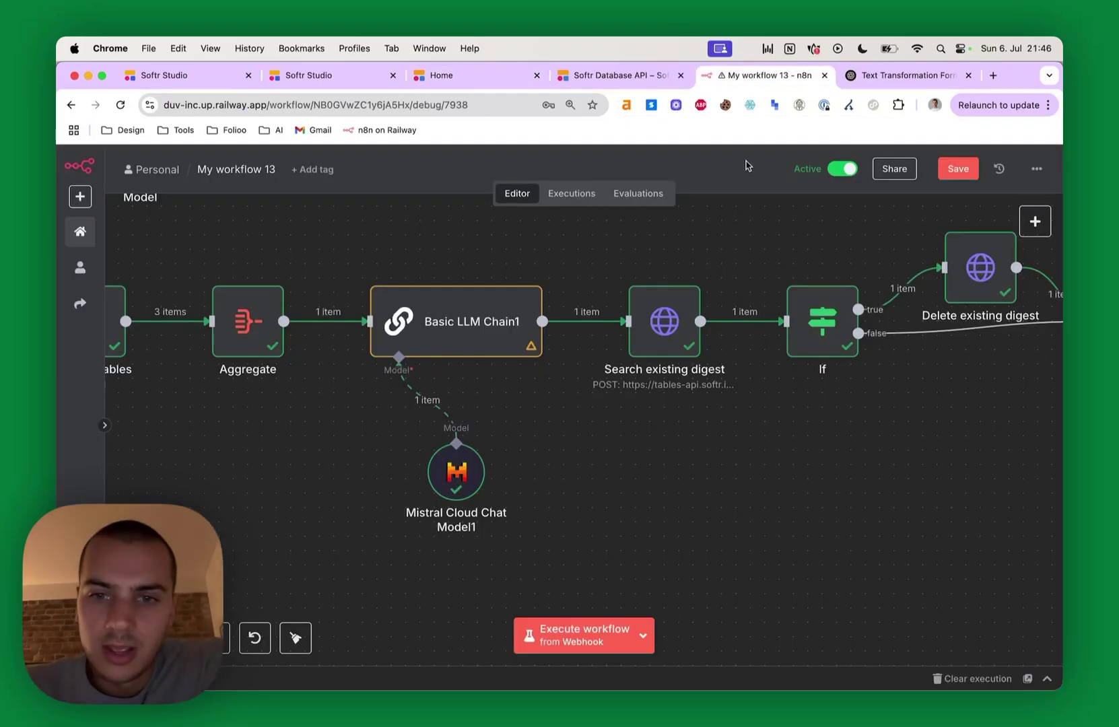
{"action": "double_click", "coordinate": [673, 329]}
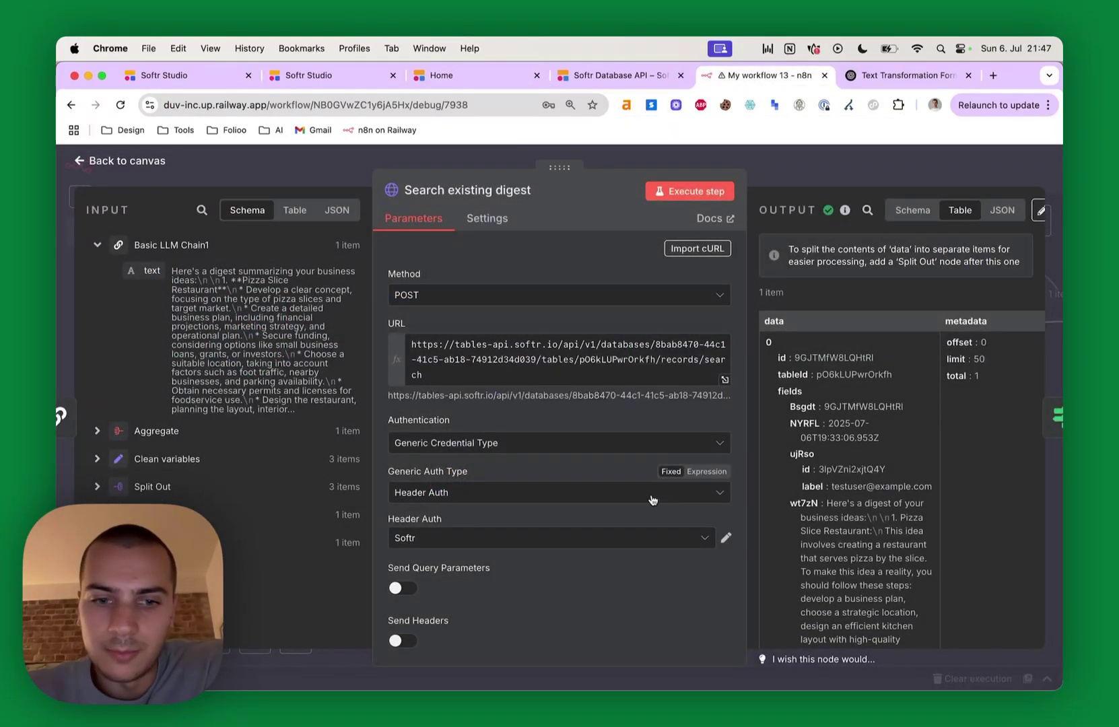
{"action": "scroll", "coordinate": [650, 499], "scroll_direction": "down", "scroll_amount": 6}
{"action": "scroll", "coordinate": [638, 417], "scroll_direction": "up", "scroll_amount": 6}
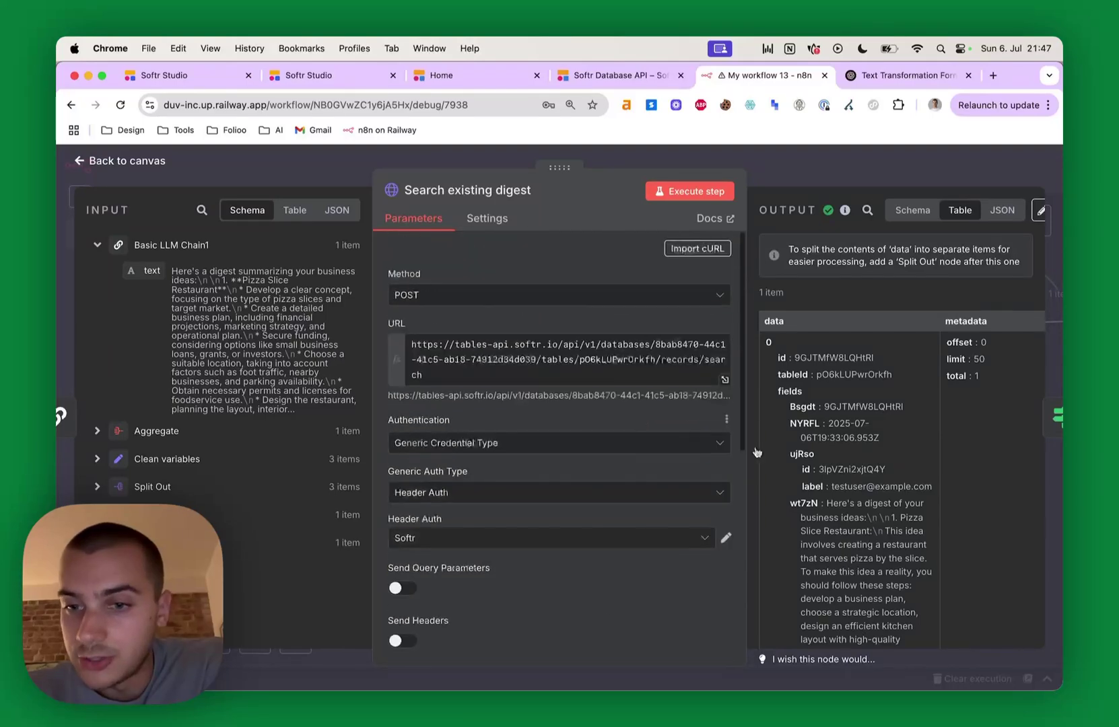
{"action": "scroll", "coordinate": [811, 512], "scroll_direction": "down", "scroll_amount": 6}
{"action": "scroll", "coordinate": [878, 512], "scroll_direction": "up", "scroll_amount": 8}
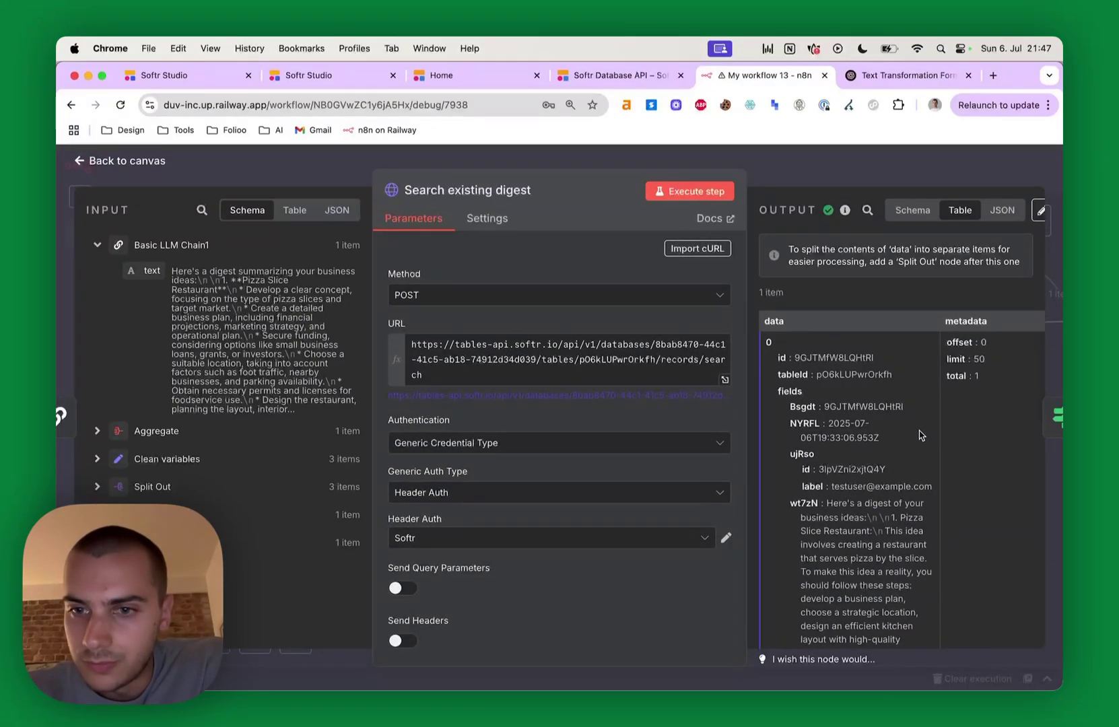
{"action": "left_click", "coordinate": [867, 177]}
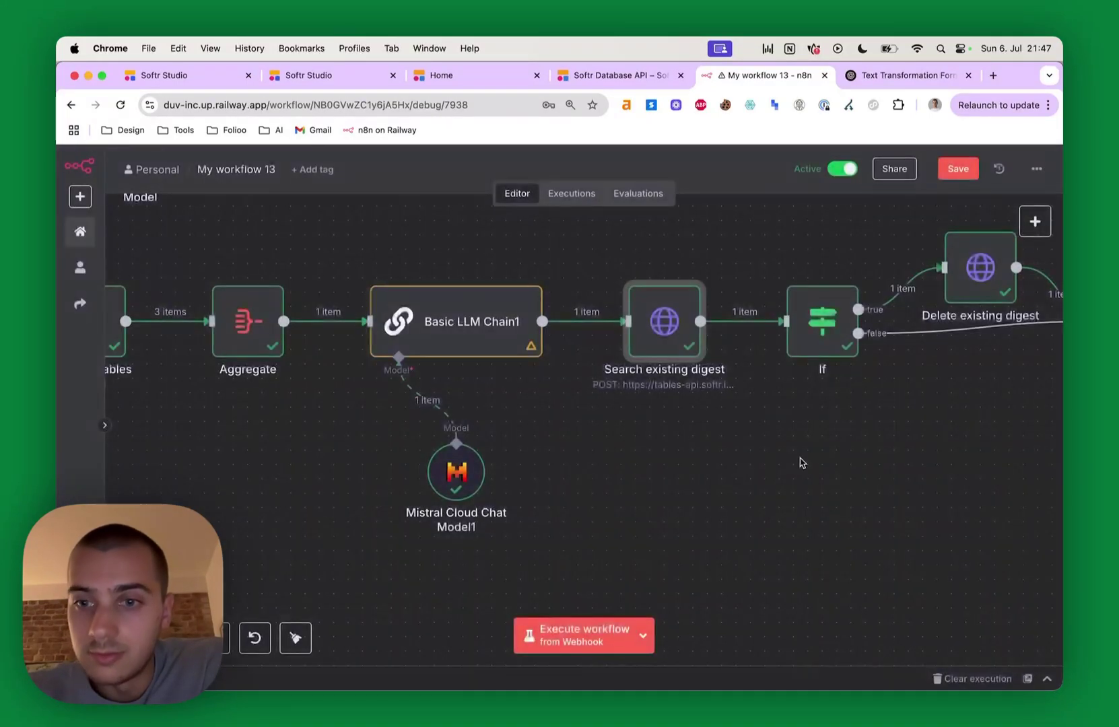
Open the If node that follows the digest search to view it, then close it.
{"action": "scroll", "coordinate": [799, 462], "scroll_direction": "right", "scroll_amount": 5}
{"action": "double_click", "coordinate": [600, 386]}
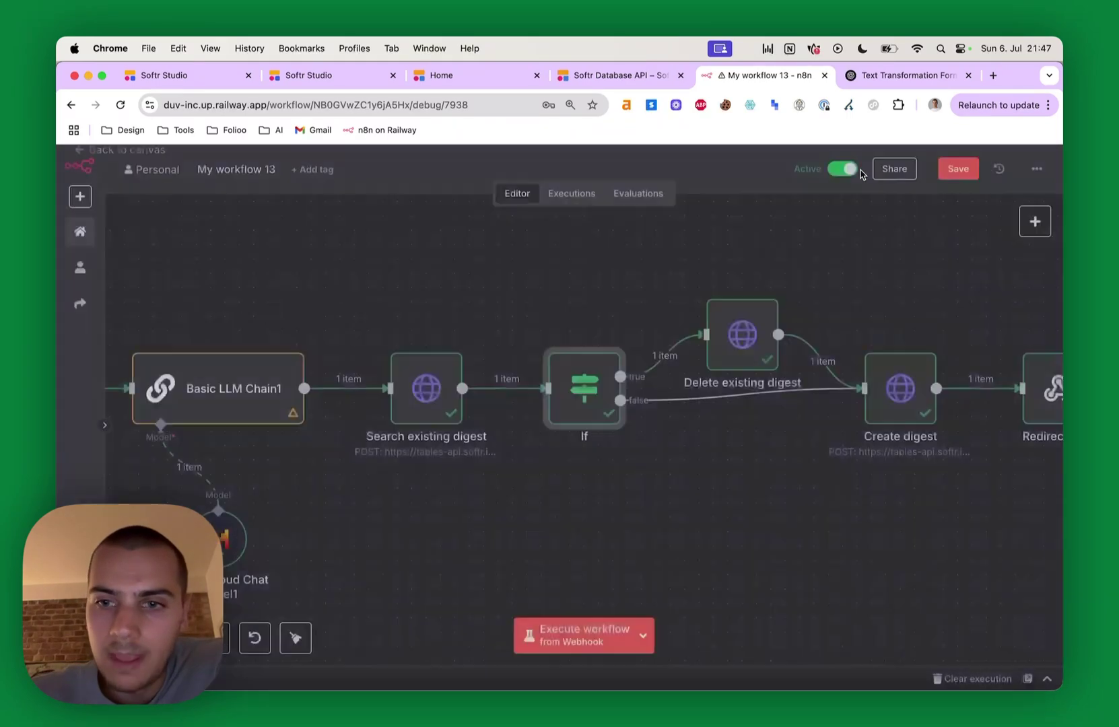
{"action": "left_click", "coordinate": [864, 175]}
Review the Delete existing digest node's DELETE request, glancing at the Softr Database API documentation in between, then close the node.
{"action": "scroll", "coordinate": [685, 345], "scroll_direction": "right", "scroll_amount": 3}
{"action": "double_click", "coordinate": [684, 344]}
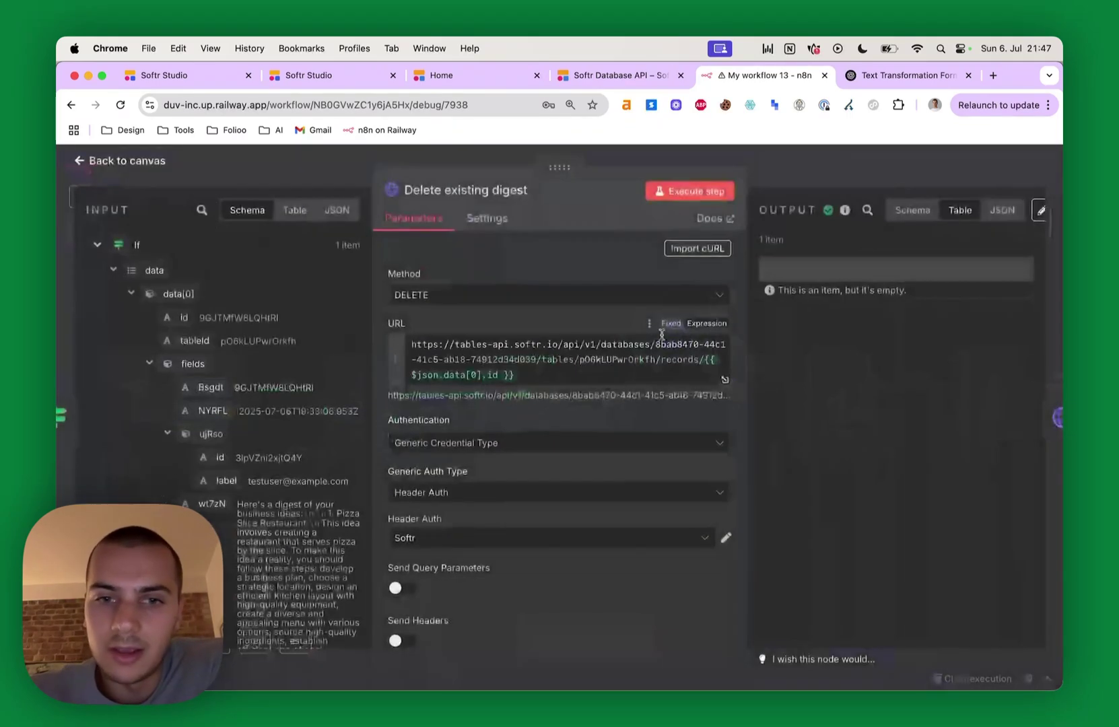
{"action": "left_click", "coordinate": [650, 82]}
{"action": "scroll", "coordinate": [560, 404], "scroll_direction": "down", "scroll_amount": 5}
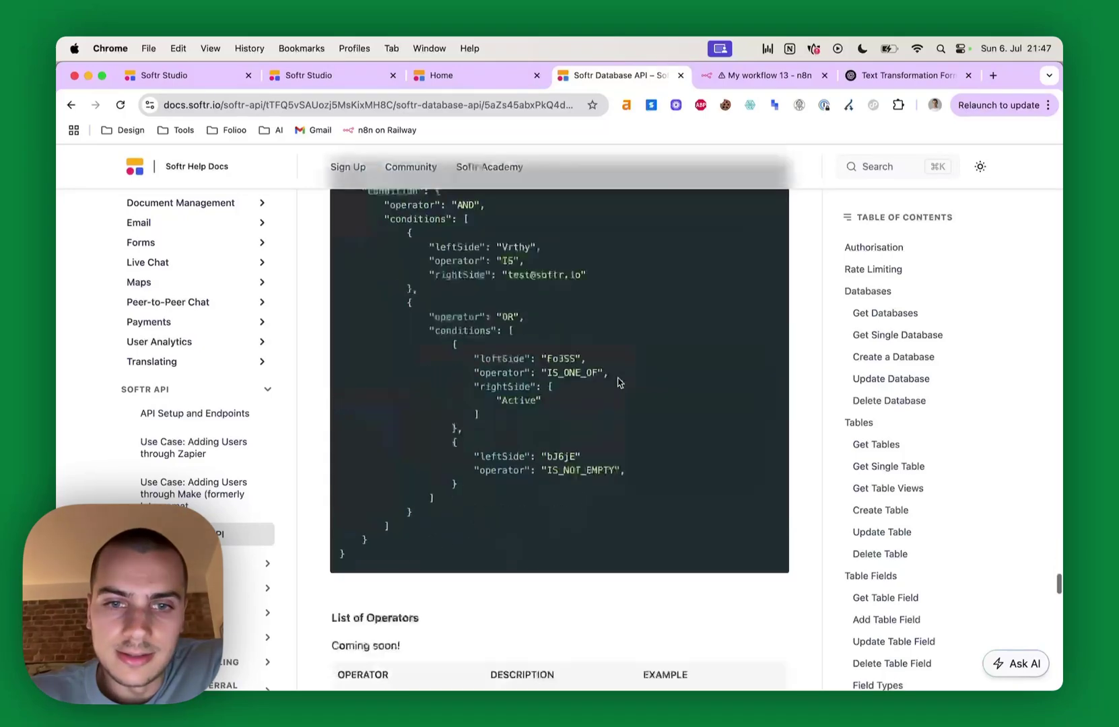
{"action": "left_click", "coordinate": [770, 74]}
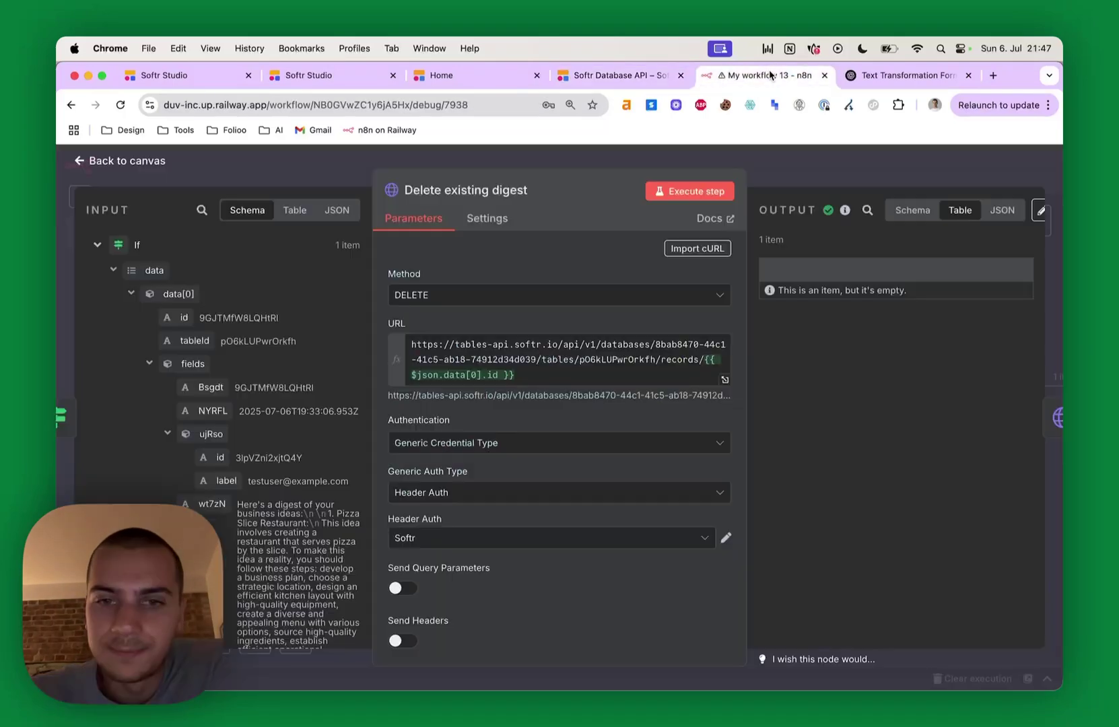
{"action": "left_click", "coordinate": [532, 368]}
{"action": "left_click", "coordinate": [911, 422]}
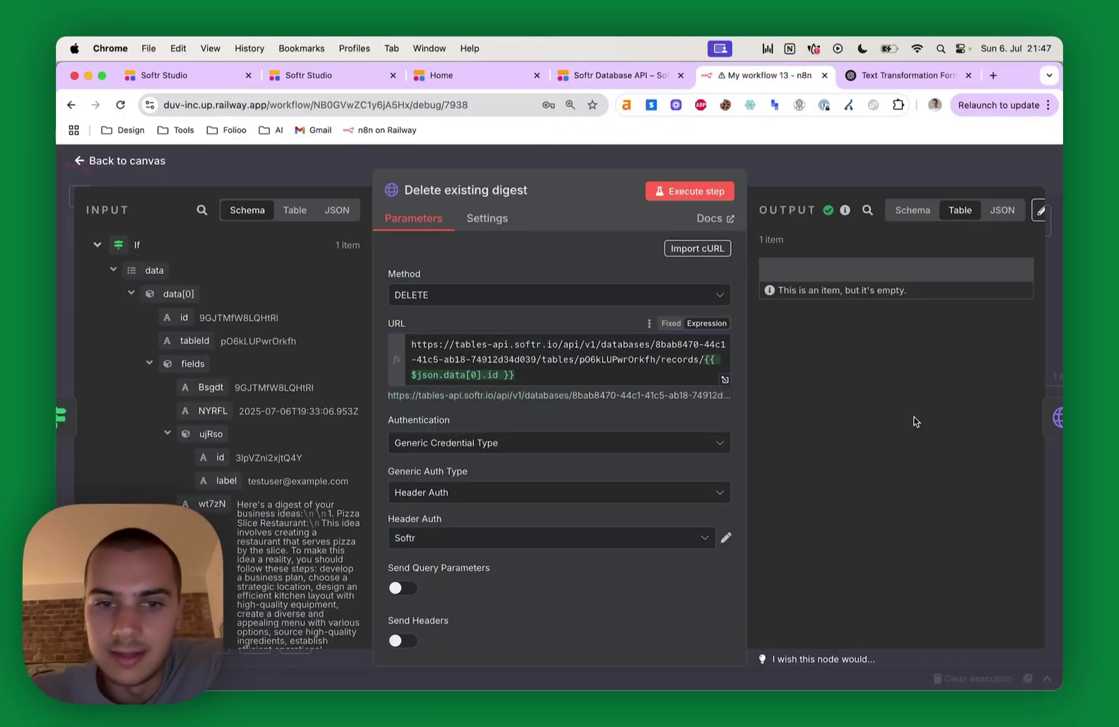
{"action": "scroll", "coordinate": [587, 465], "scroll_direction": "down", "scroll_amount": 3}
{"action": "left_click", "coordinate": [827, 177]}
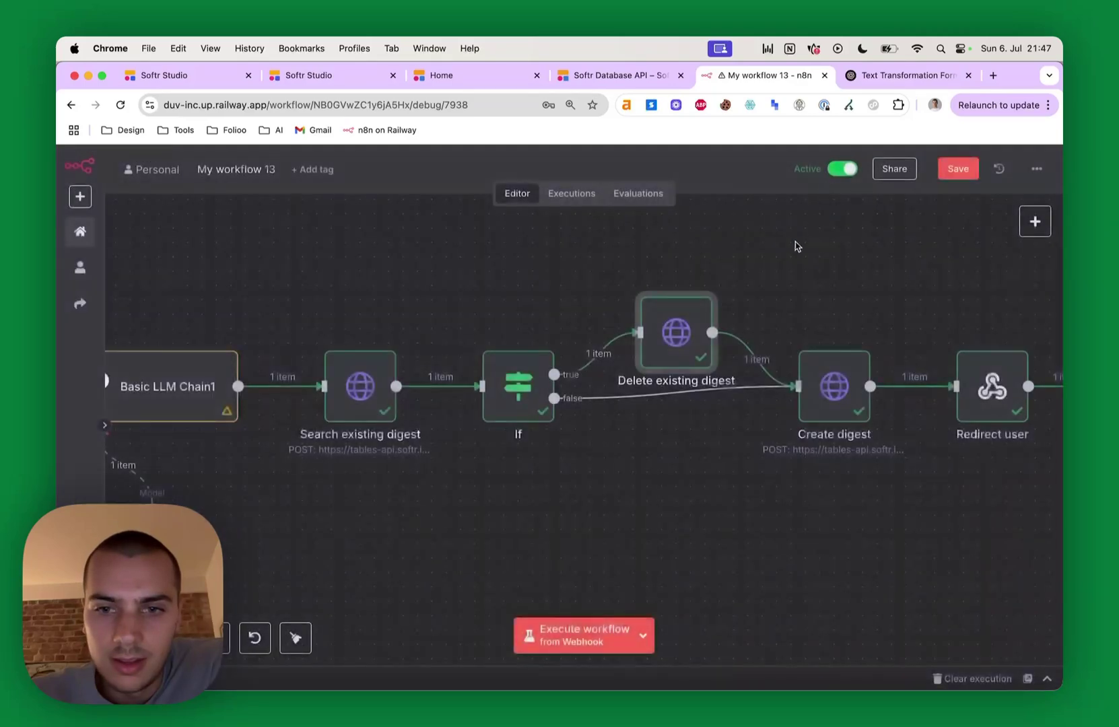
Open the Create digest node and review the record ID in its output and its JSON request body.
{"action": "scroll", "coordinate": [767, 367], "scroll_direction": "right", "scroll_amount": 2}
{"action": "double_click", "coordinate": [767, 366]}
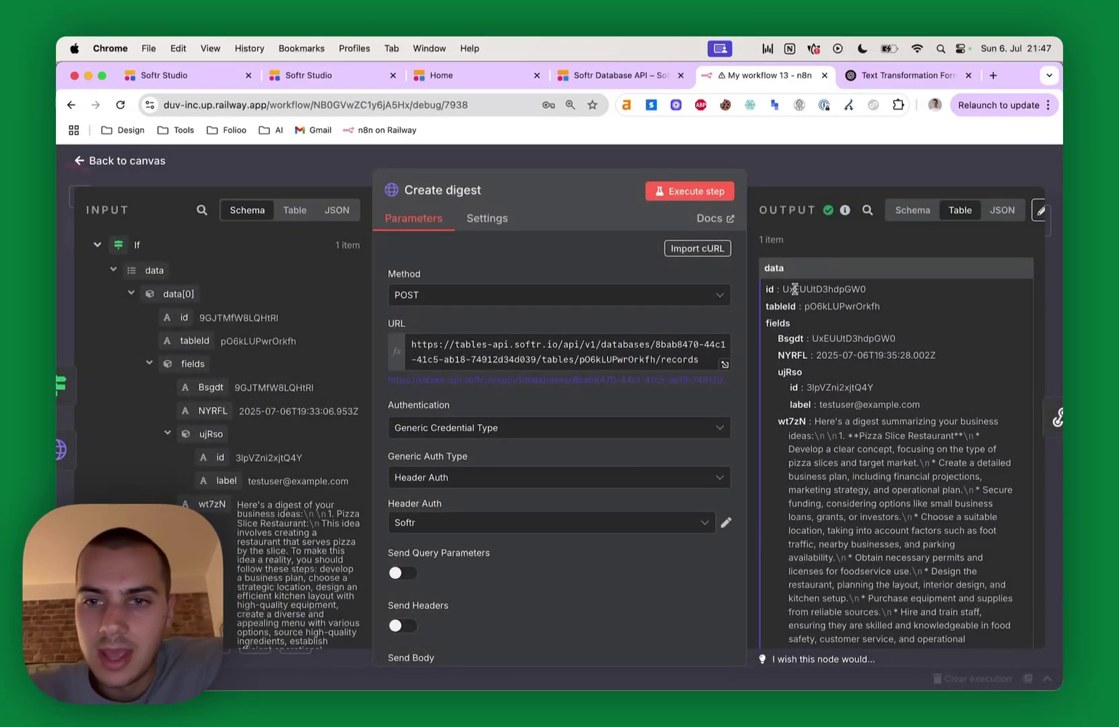
{"action": "double_click", "coordinate": [795, 289]}
{"action": "scroll", "coordinate": [559, 464], "scroll_direction": "down", "scroll_amount": 5}
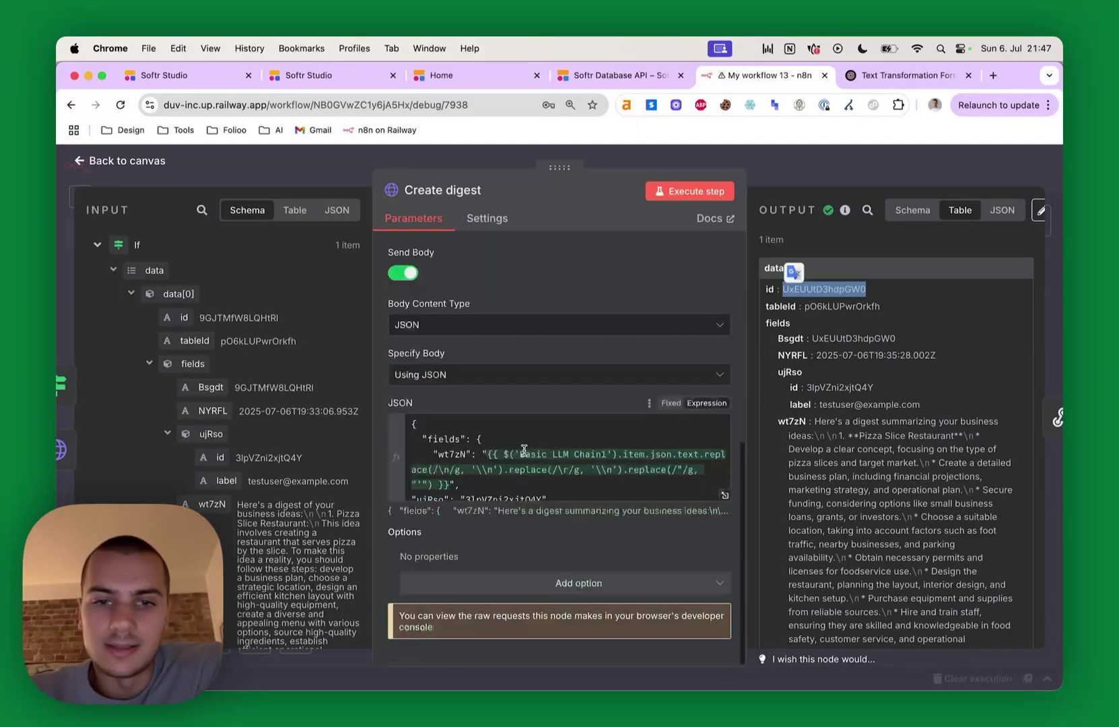
{"action": "scroll", "coordinate": [495, 467], "scroll_direction": "down", "scroll_amount": 2}
{"action": "scroll", "coordinate": [504, 475], "scroll_direction": "up", "scroll_amount": 3}
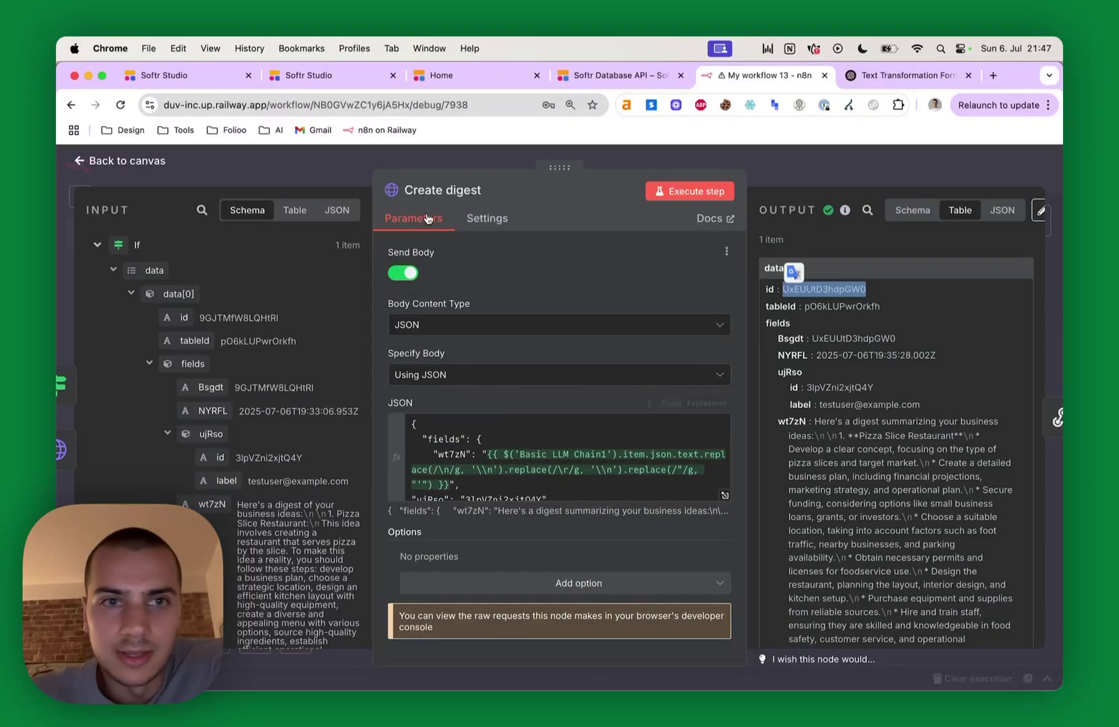
Switch to the Softr database and view the stored record's full digest in the Digests table.
{"action": "left_click", "coordinate": [316, 75]}
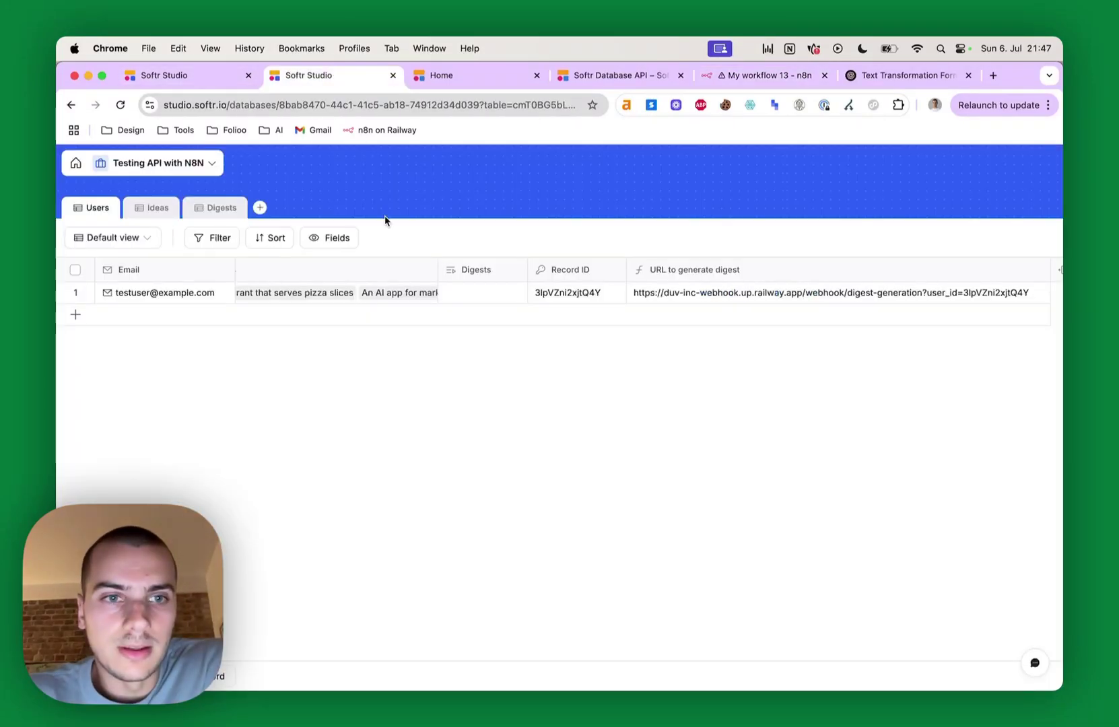
{"action": "left_click", "coordinate": [217, 209]}
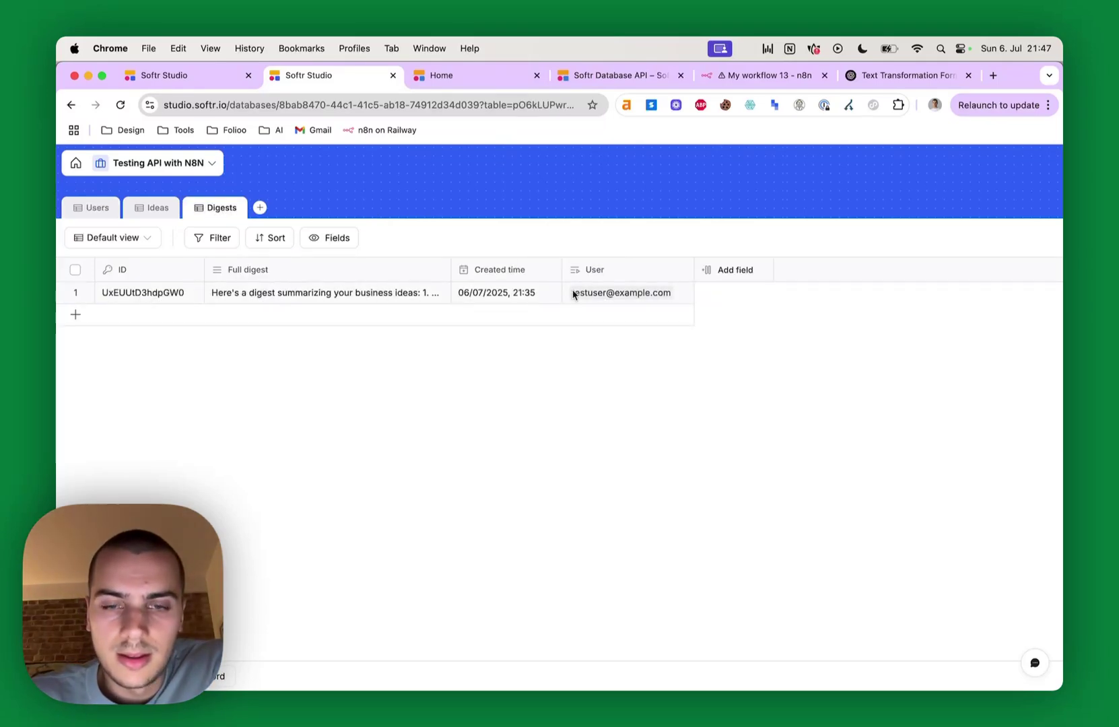
{"action": "left_click", "coordinate": [312, 293]}
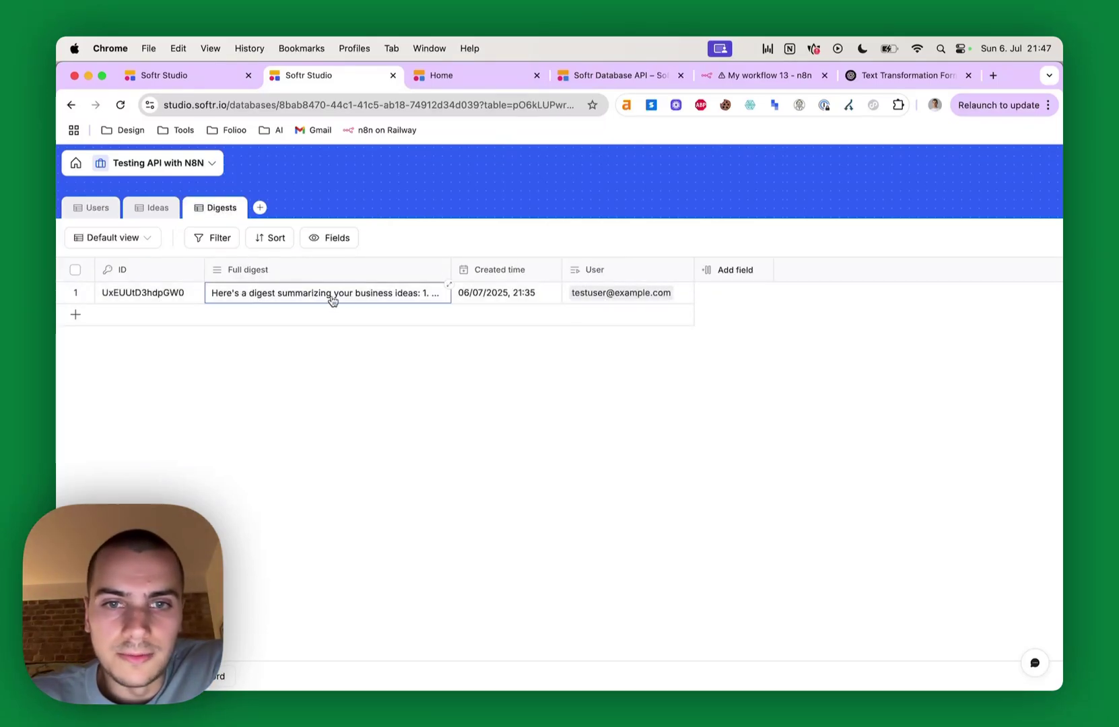
Compare the record ID in the Create digest output with the ID in the Softr Digests table, then close the node.
{"action": "left_click", "coordinate": [778, 77]}
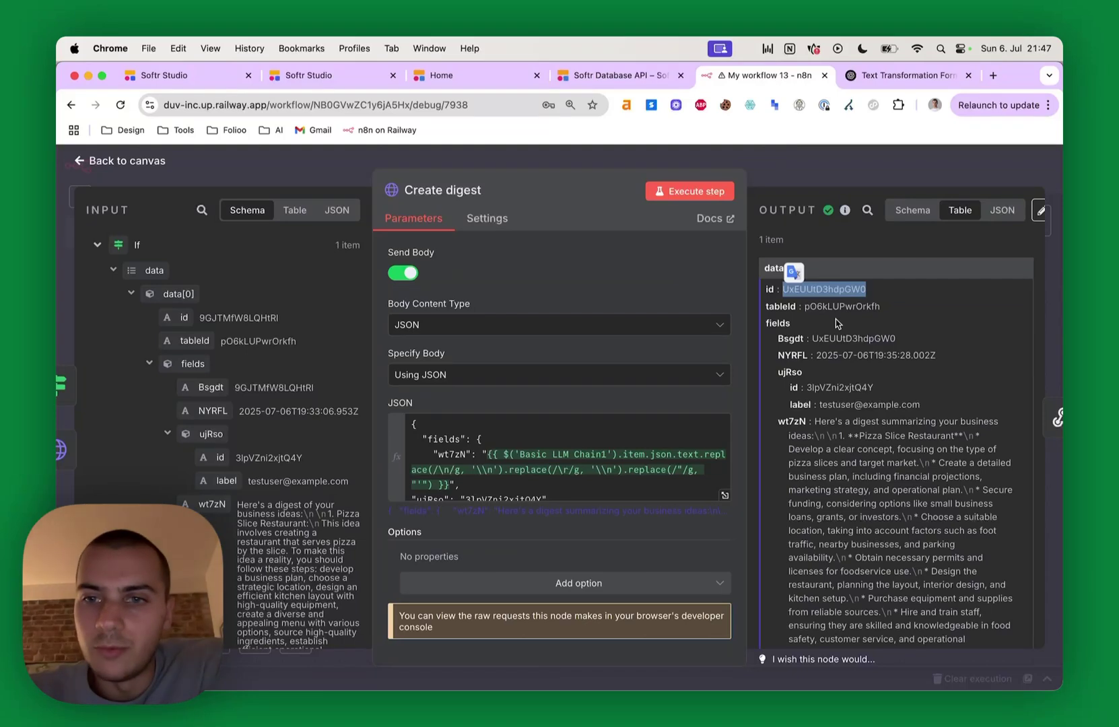
{"action": "double_click", "coordinate": [829, 290]}
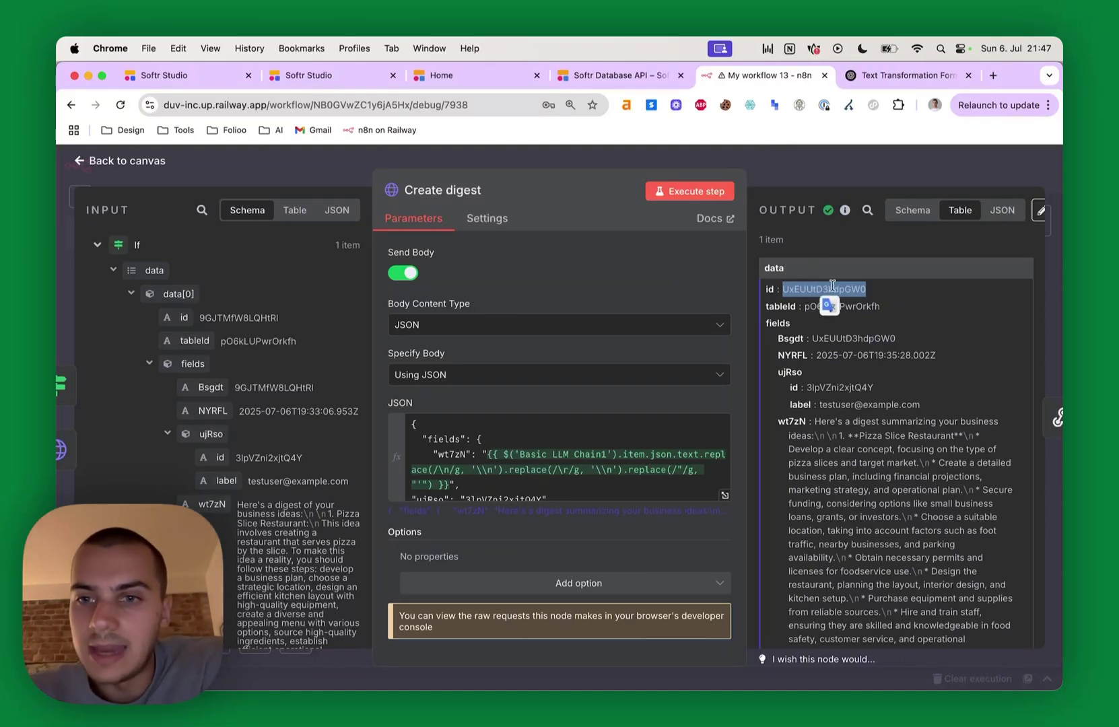
{"action": "left_click", "coordinate": [310, 74]}
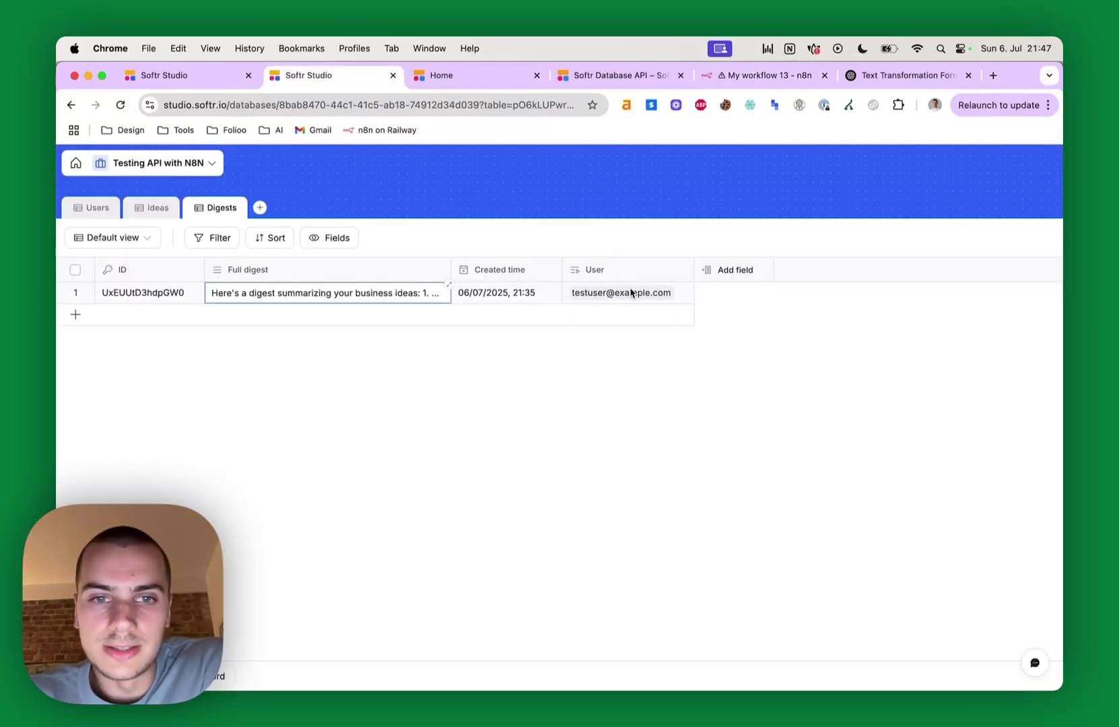
{"action": "left_click", "coordinate": [162, 295]}
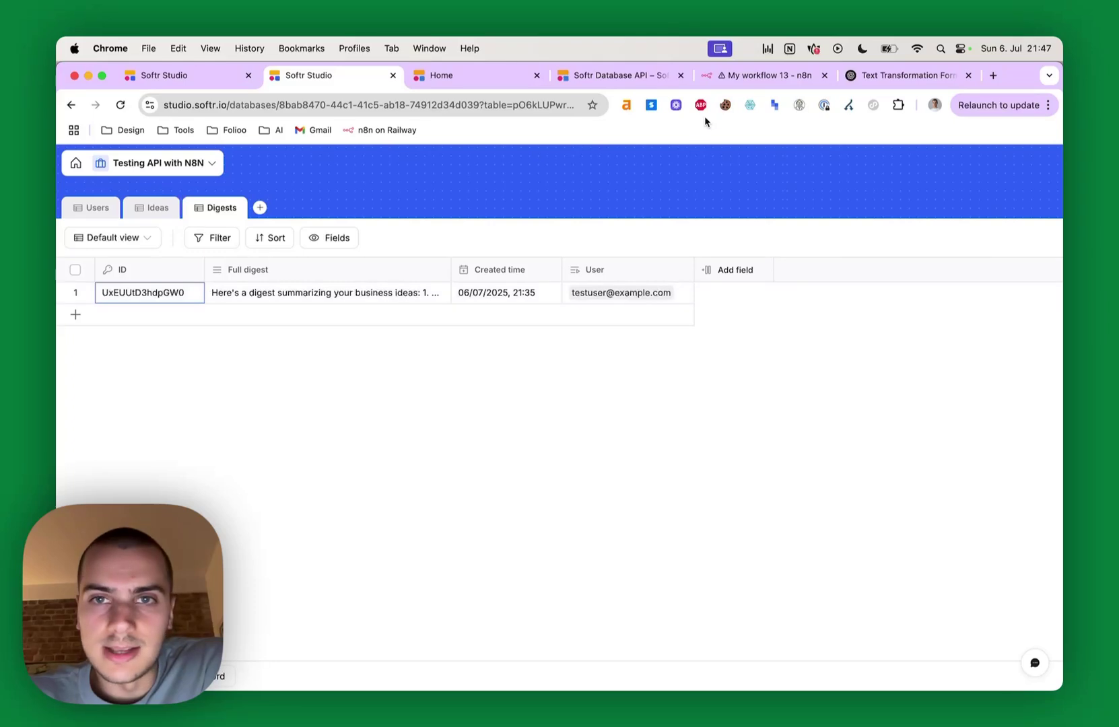
{"action": "left_click", "coordinate": [728, 77]}
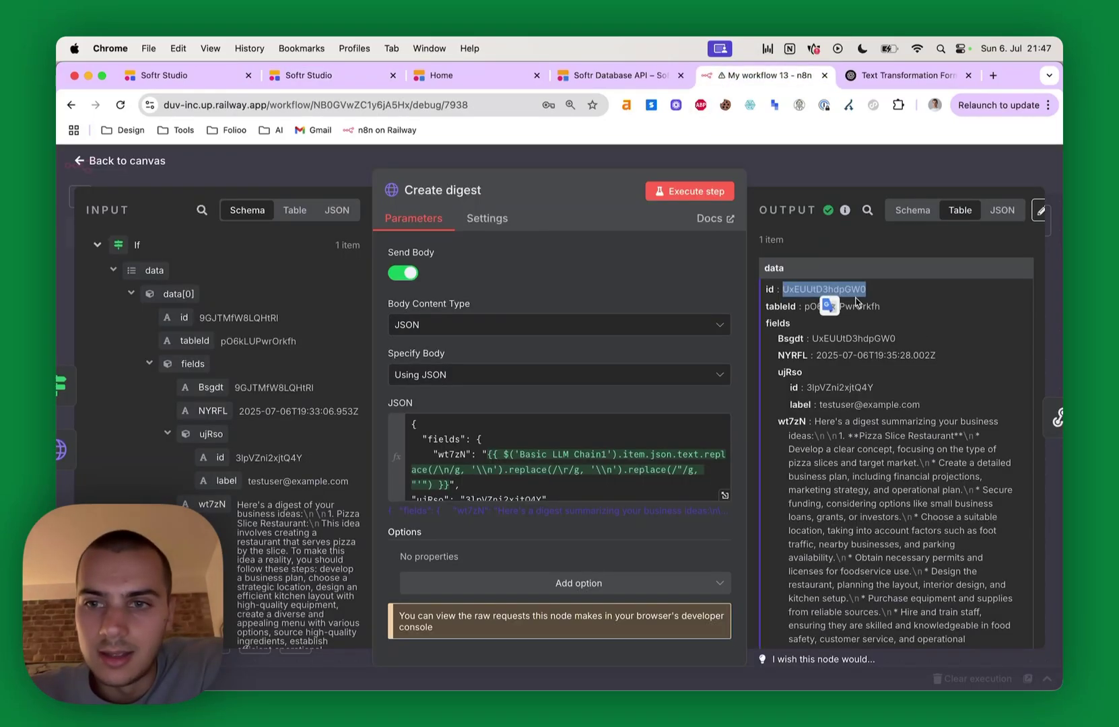
{"action": "left_click", "coordinate": [884, 175]}
Open the Redirect user node, expand its Redirect URL expression and copy the resolved digest-detail URL.
{"action": "scroll", "coordinate": [869, 354], "scroll_direction": "right", "scroll_amount": 5}
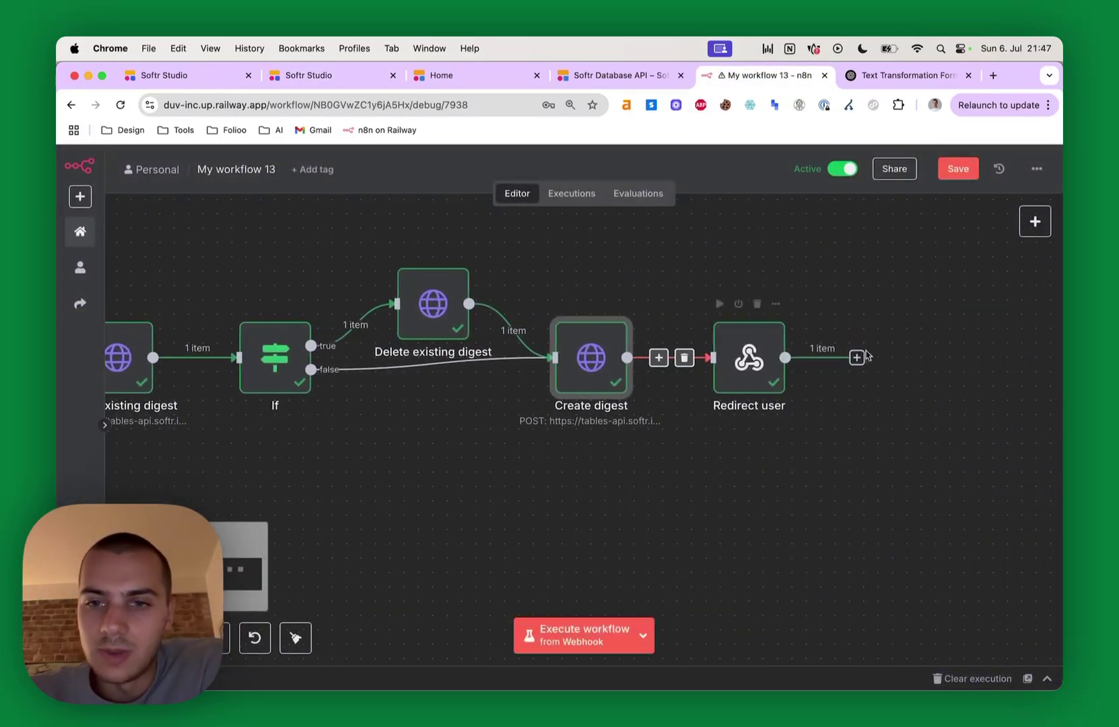
{"action": "double_click", "coordinate": [771, 356]}
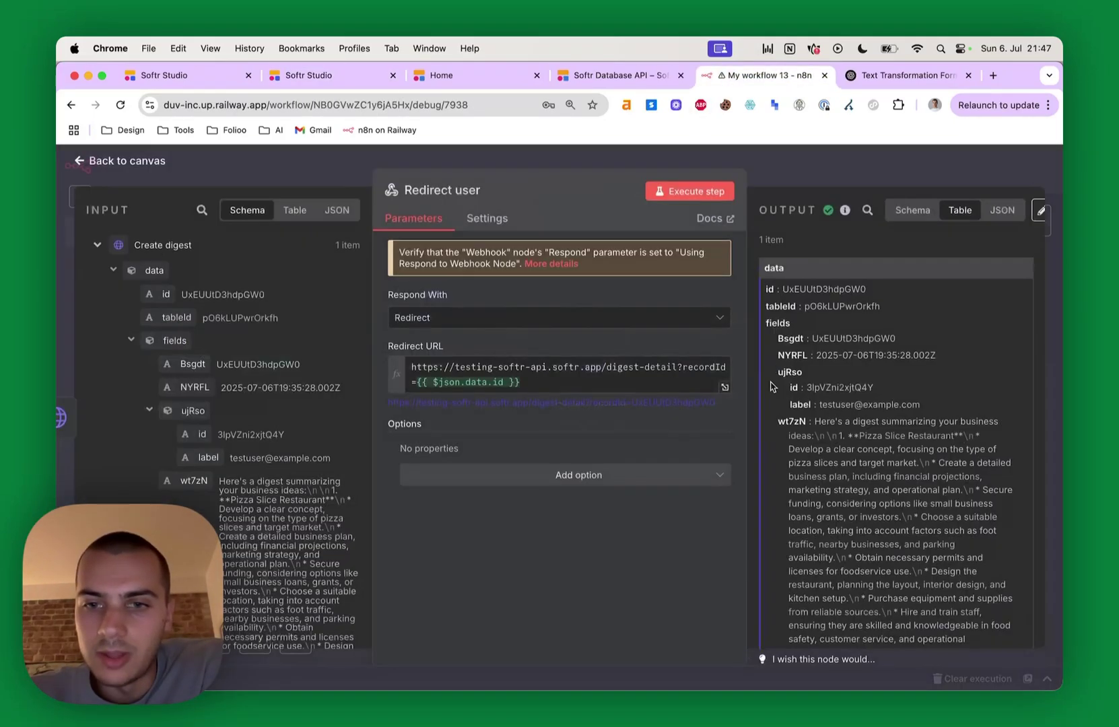
{"action": "left_click", "coordinate": [724, 389]}
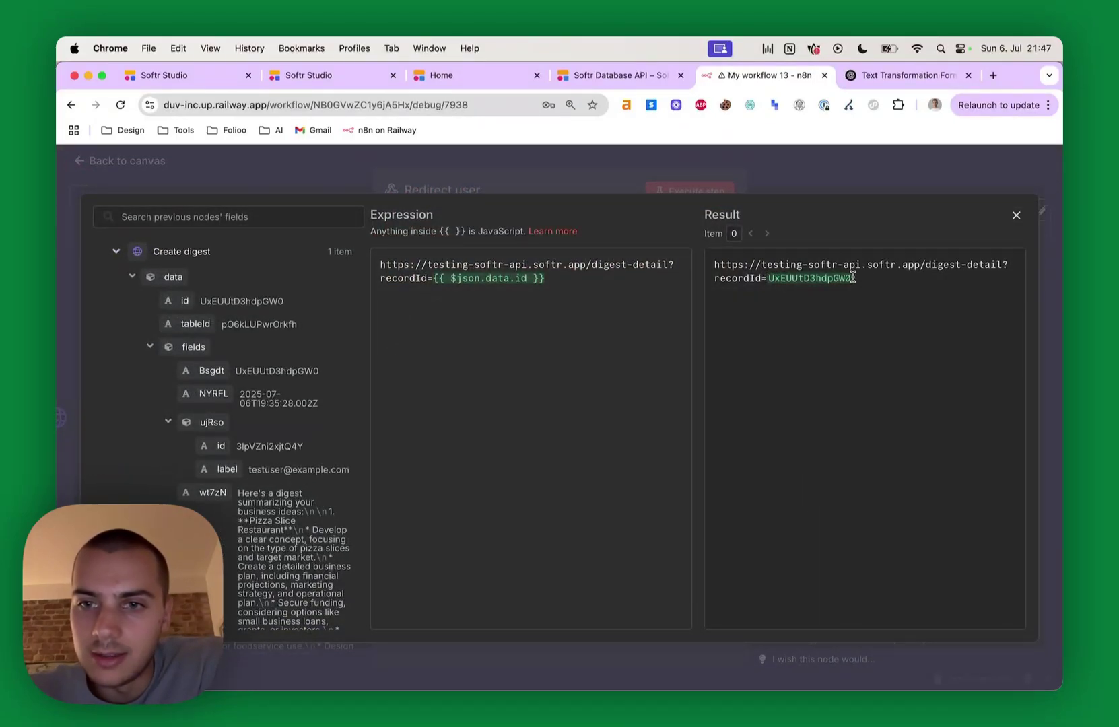
{"action": "left_click_drag", "start_coordinate": [850, 277], "coordinate": [714, 262]}
{"action": "key", "text": "super+c"}
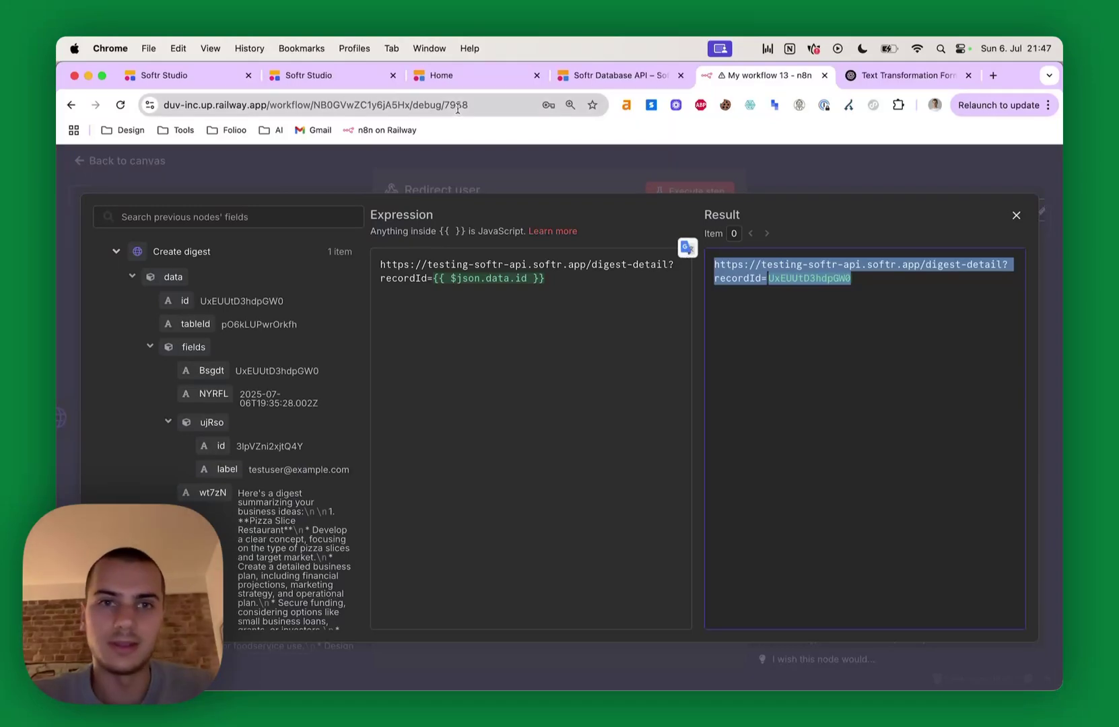
Open the copied digest-detail URL in a new browser tab, read through the digest, and reload the page from its URL.
{"action": "left_click", "coordinate": [996, 75]}
{"action": "key", "text": "super+v"}
{"action": "key", "text": "Return"}
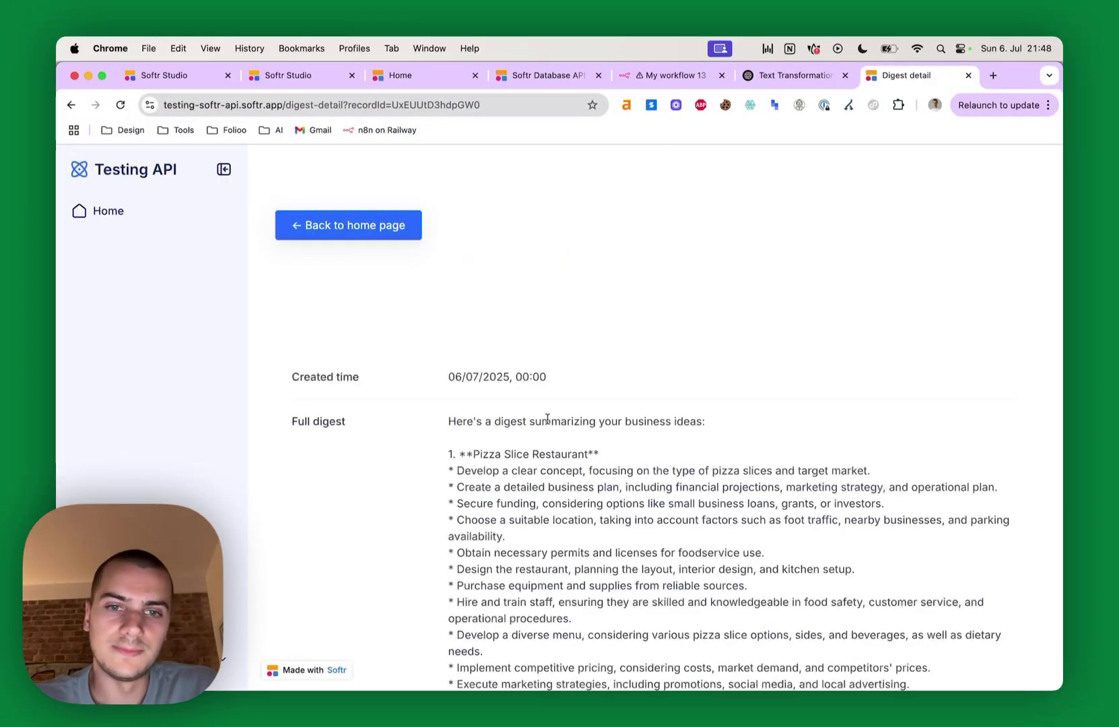
{"action": "scroll", "coordinate": [547, 419], "scroll_direction": "down", "scroll_amount": 5}
{"action": "left_click_drag", "start_coordinate": [241, 104], "coordinate": [569, 105]}
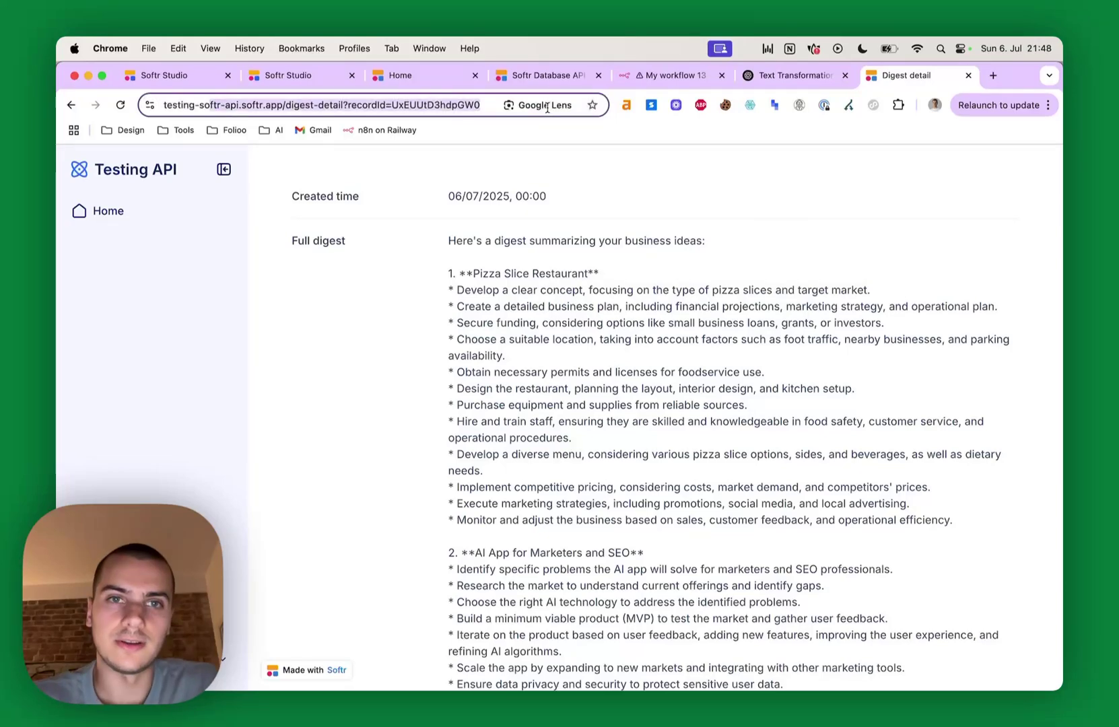
{"action": "key", "text": "Return"}
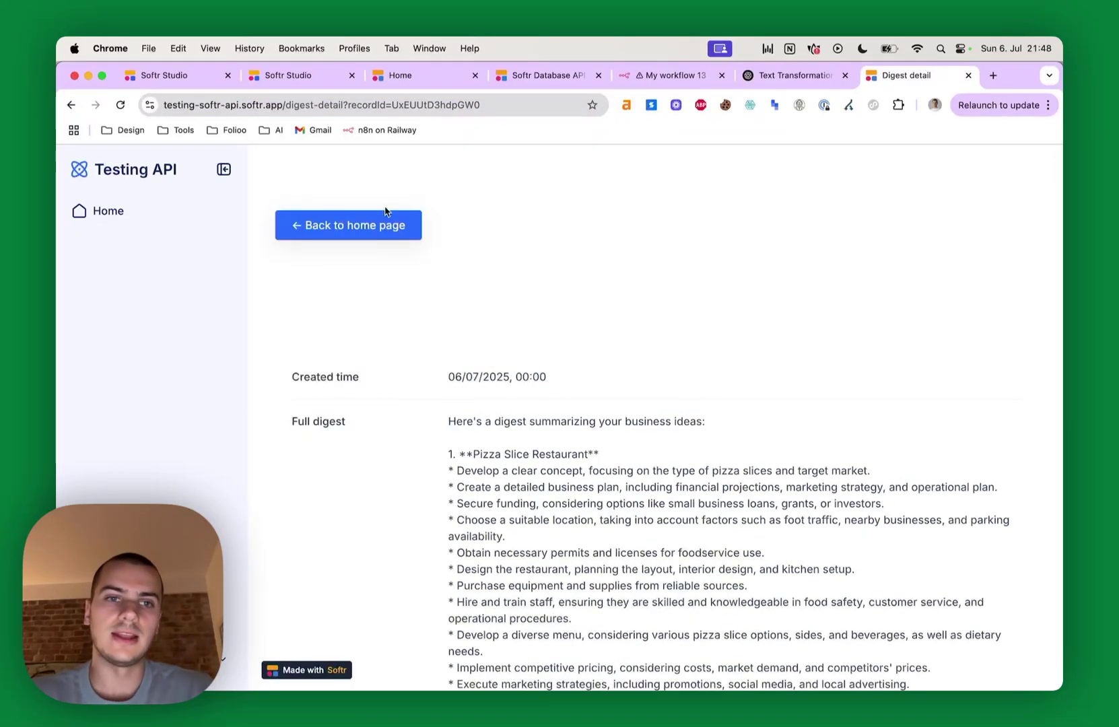
Return to the app's home page and trigger a new digest from the Digests section.
{"action": "left_click", "coordinate": [319, 223]}
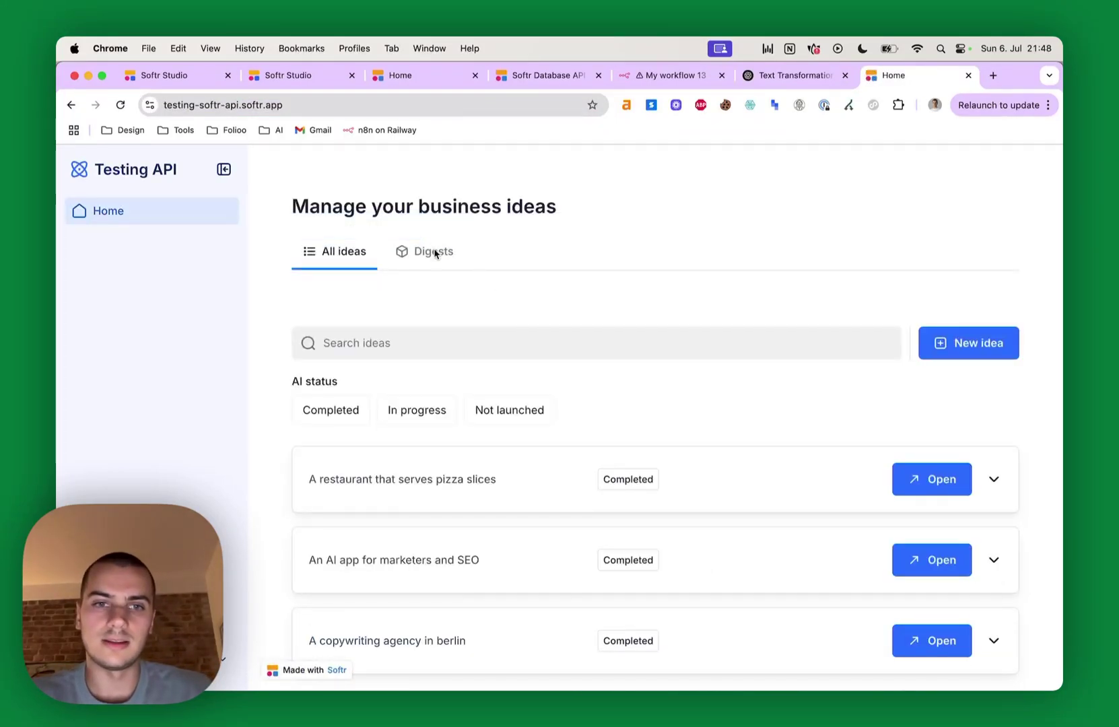
{"action": "left_click", "coordinate": [434, 252]}
{"action": "left_click", "coordinate": [385, 314]}
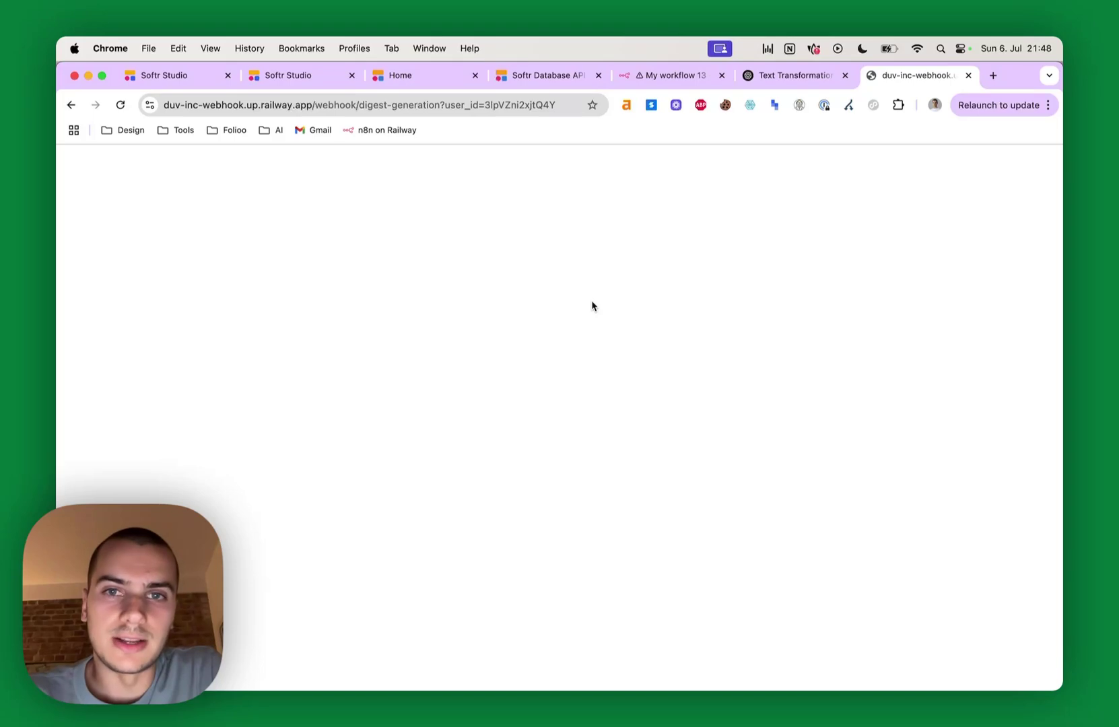
Reload the digest-generation webhook page, then go back to the Softr app and show all ideas.
{"action": "left_click", "coordinate": [120, 105]}
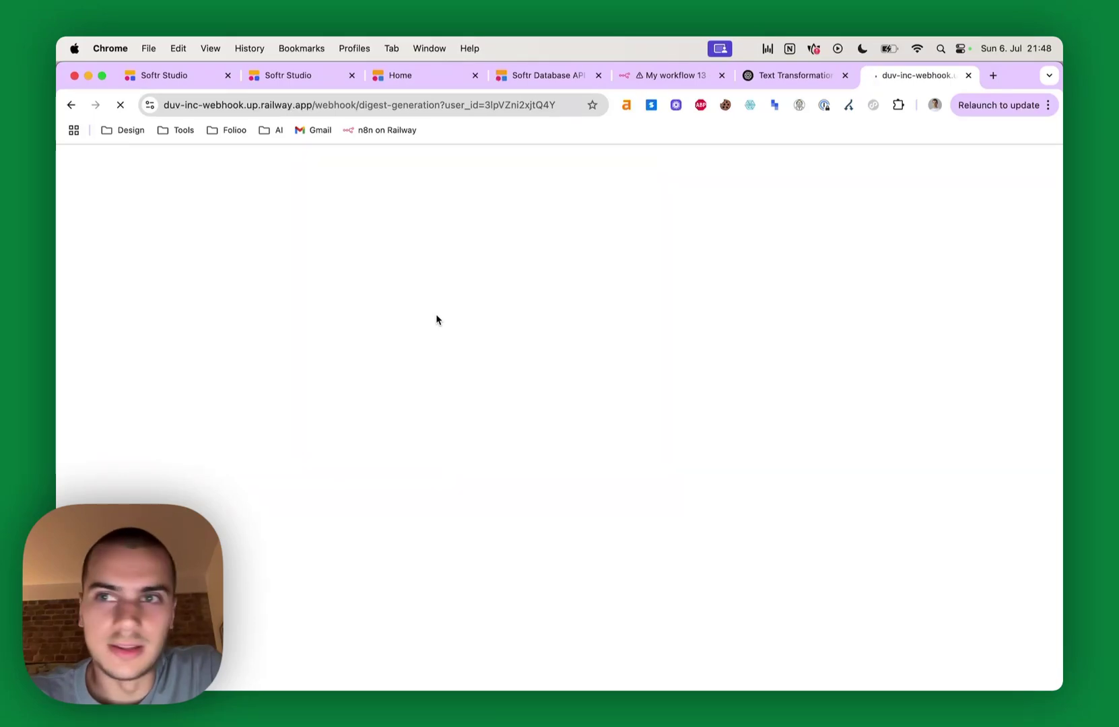
{"action": "left_click", "coordinate": [74, 106]}
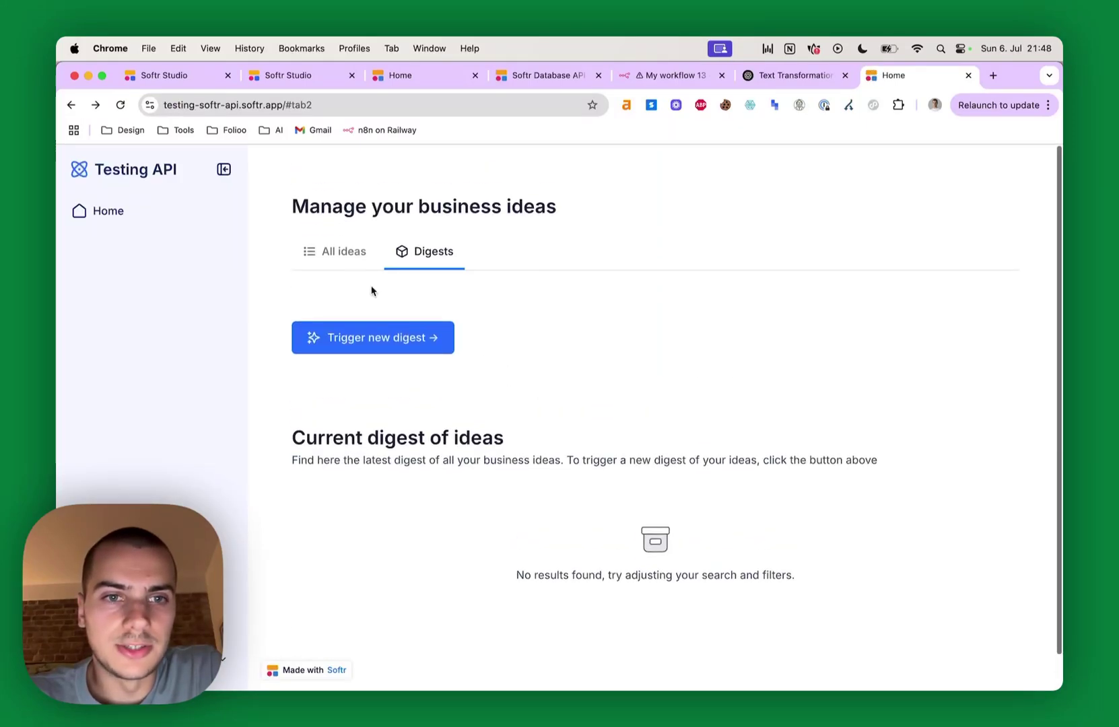
{"action": "left_click", "coordinate": [344, 258]}
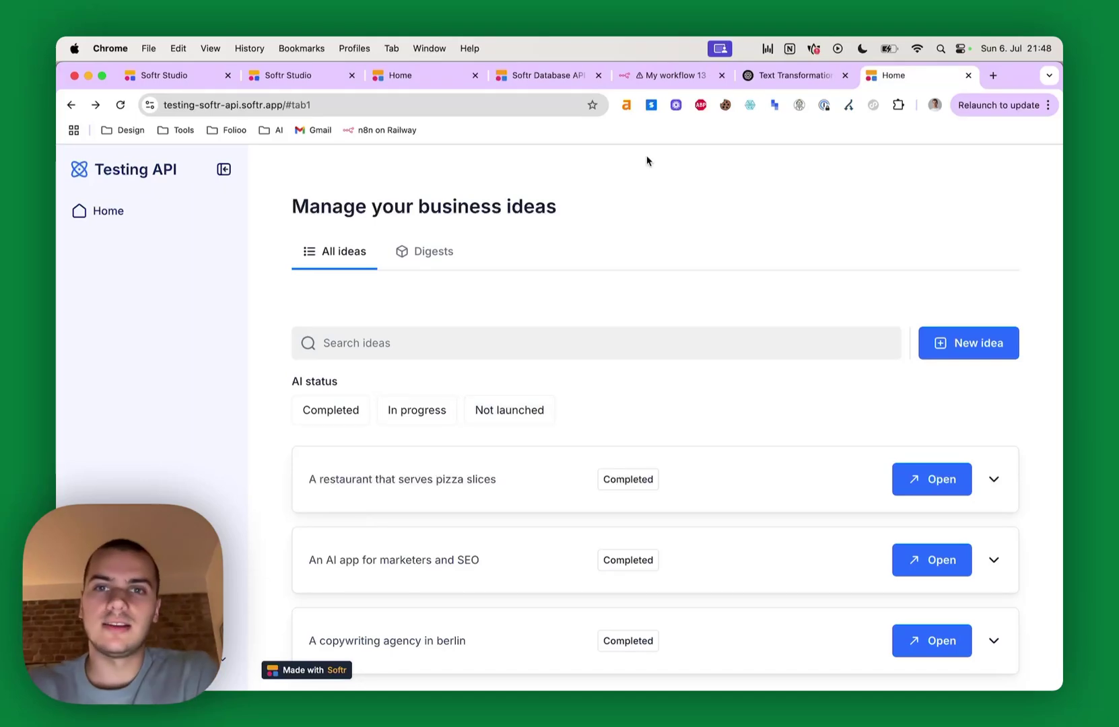
Switch to n8n, close the Redirect user node and look over both webhook workflows on the canvas.
{"action": "left_click", "coordinate": [668, 75]}
{"action": "key", "text": "Escape"}
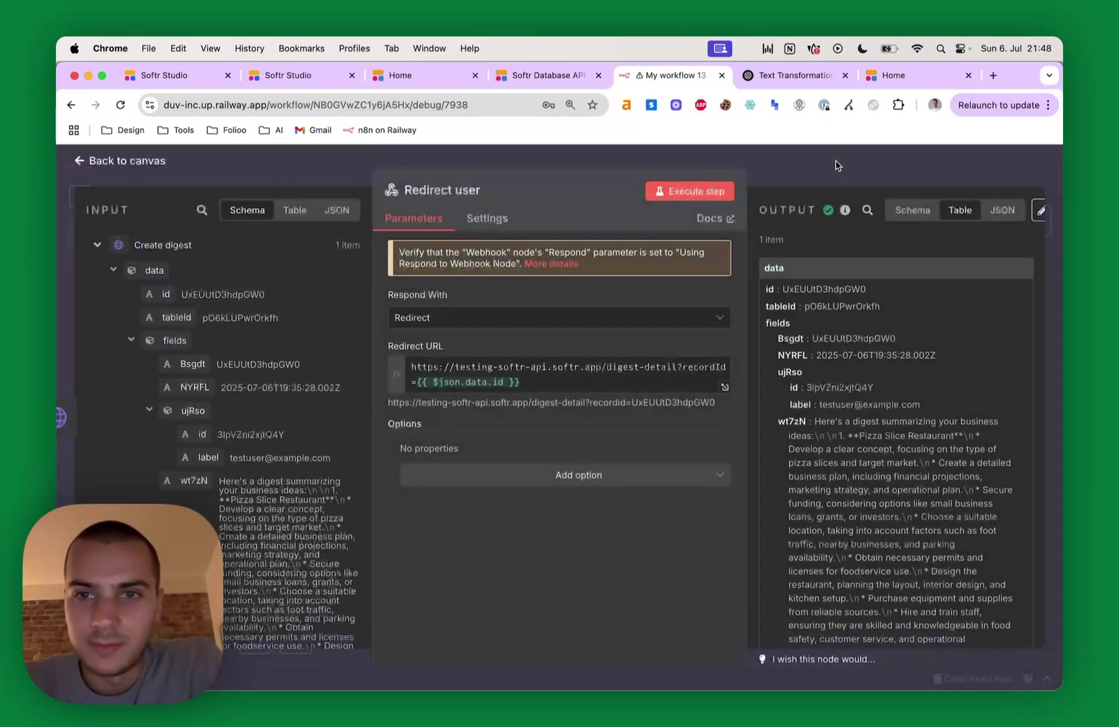
{"action": "key", "text": "Escape"}
{"action": "key", "text": "1"}
{"action": "scroll", "coordinate": [553, 389], "scroll_direction": "left", "scroll_amount": 5}
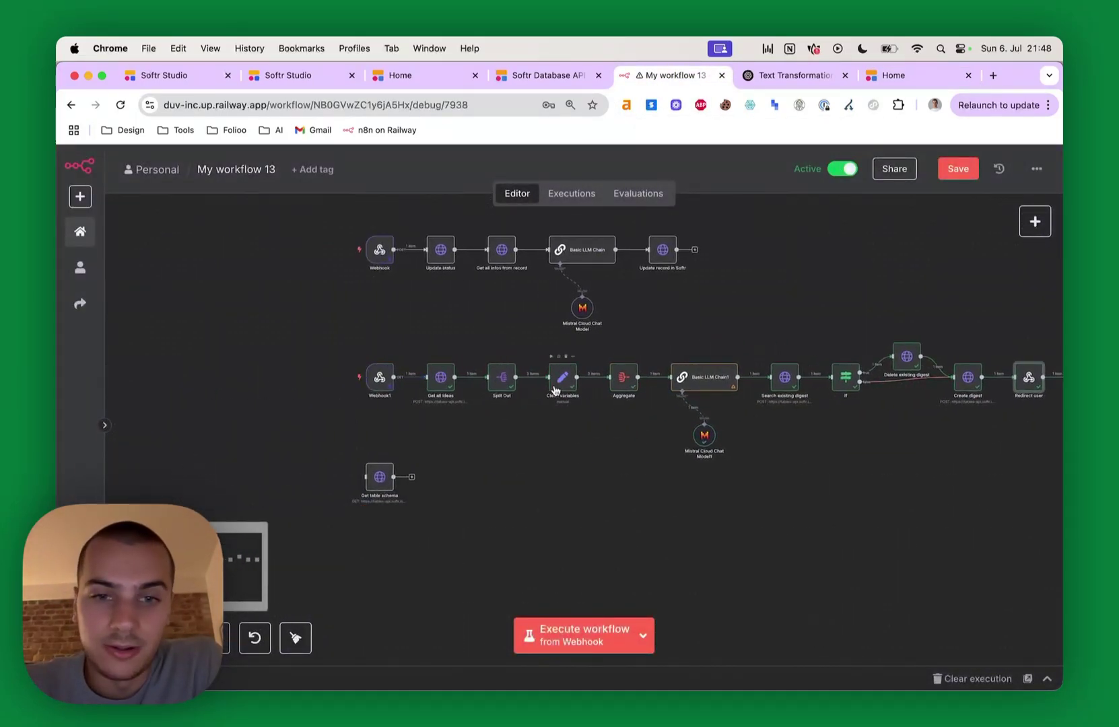
{"action": "scroll", "coordinate": [461, 431], "scroll_direction": "down", "scroll_amount": 2}
{"action": "scroll", "coordinate": [461, 430], "scroll_direction": "up", "scroll_amount": 5}
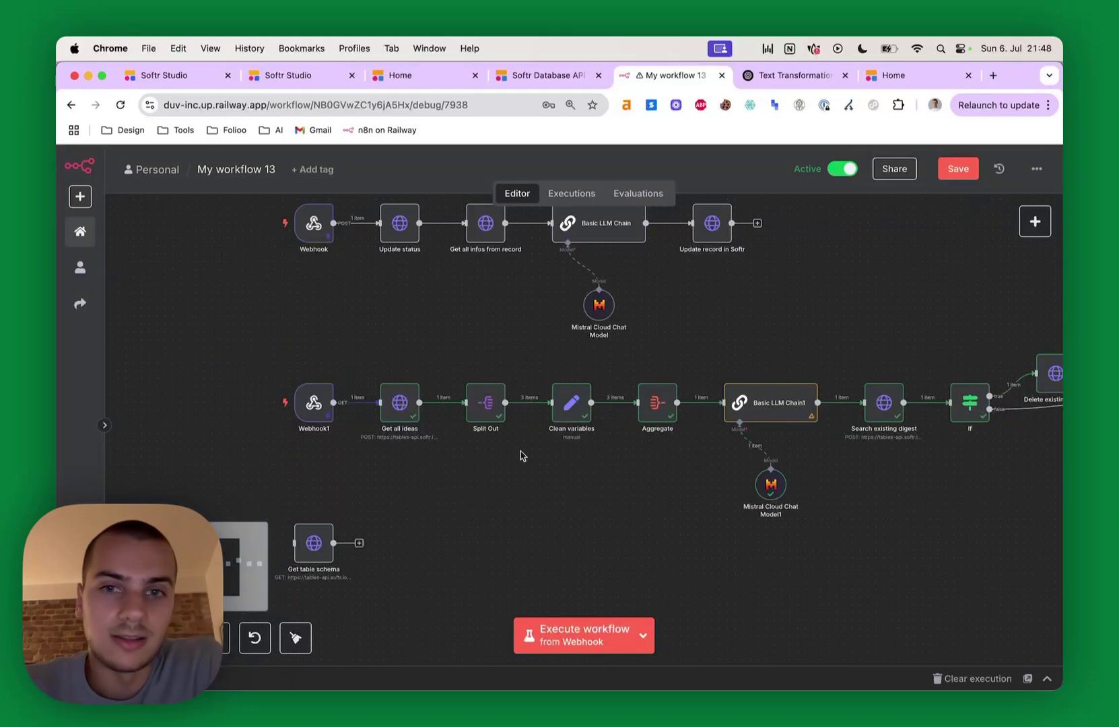